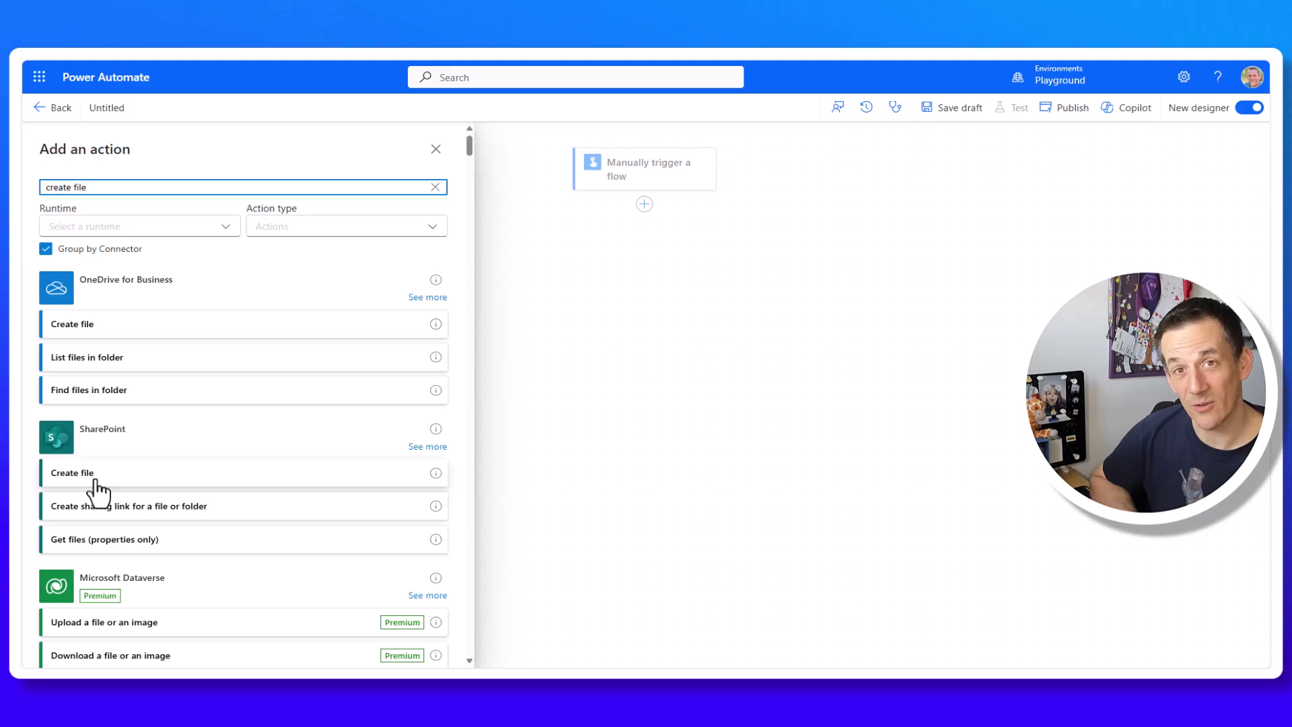
Add a SharePoint Create file action using the November 2024 site and the /Shared Documents folder.
left_click(96, 479)
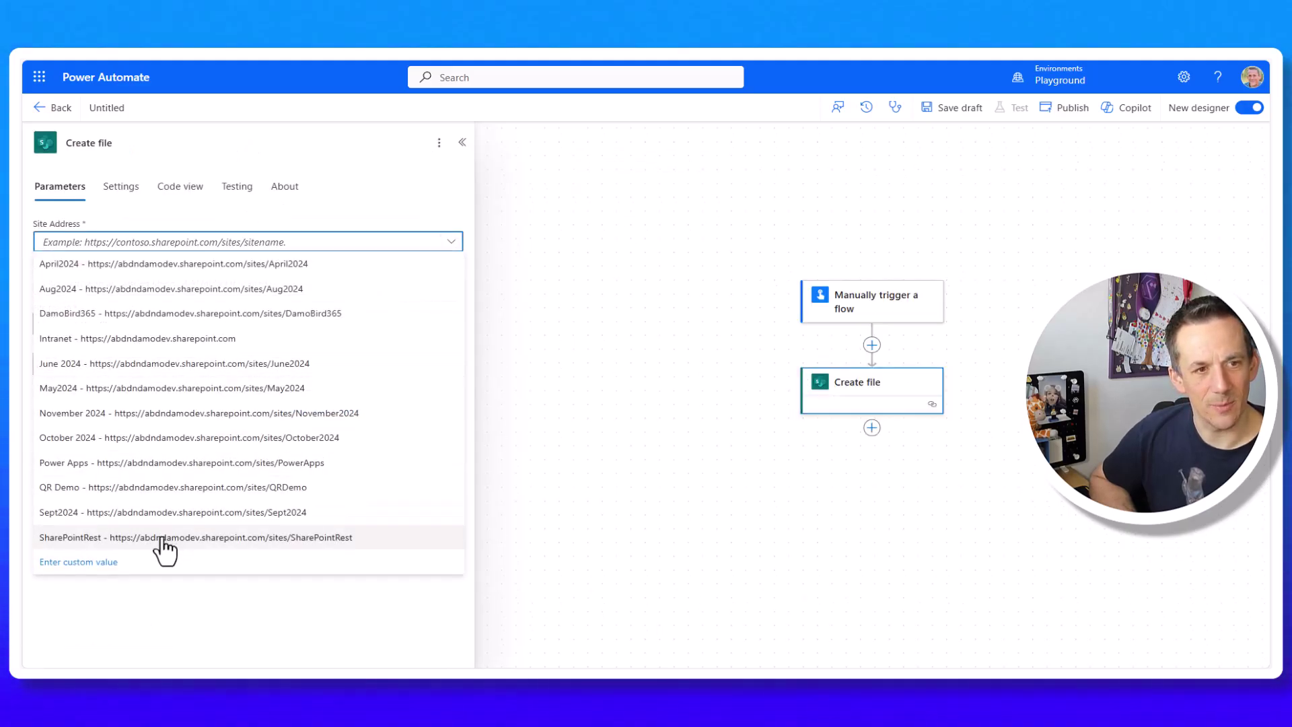
left_click(156, 416)
left_click(451, 282)
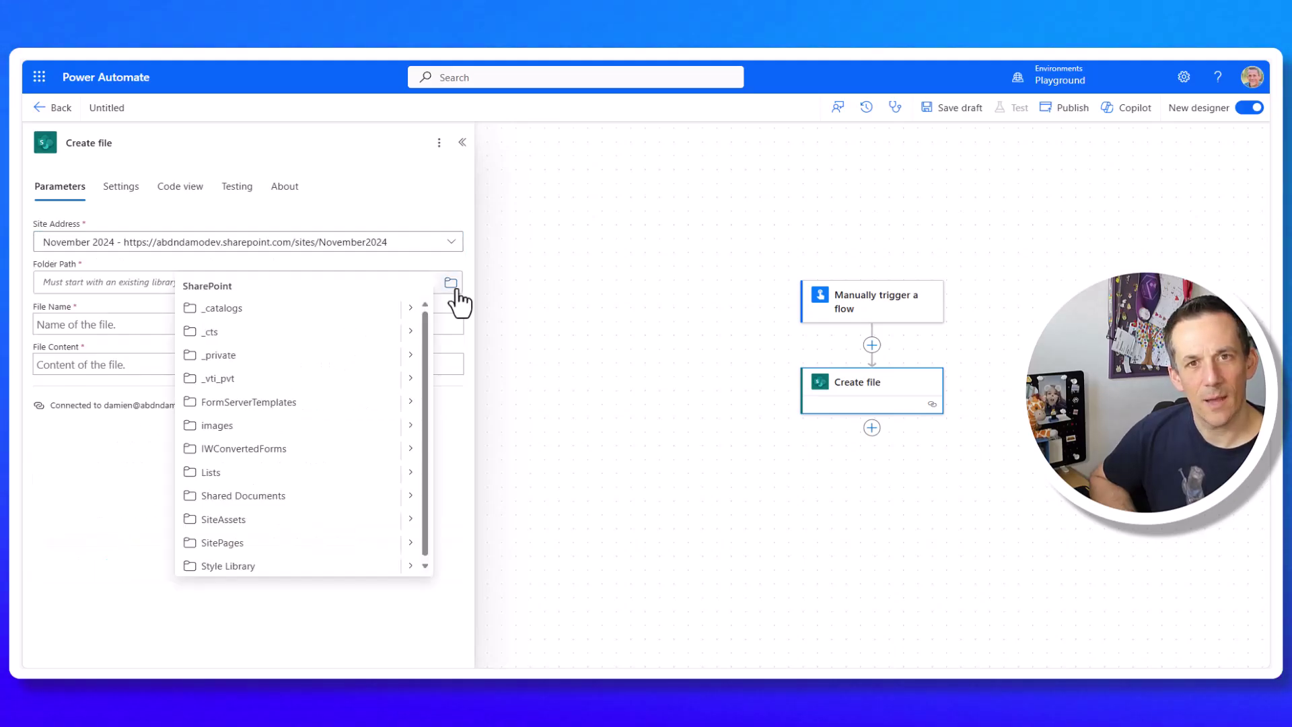
left_click(281, 504)
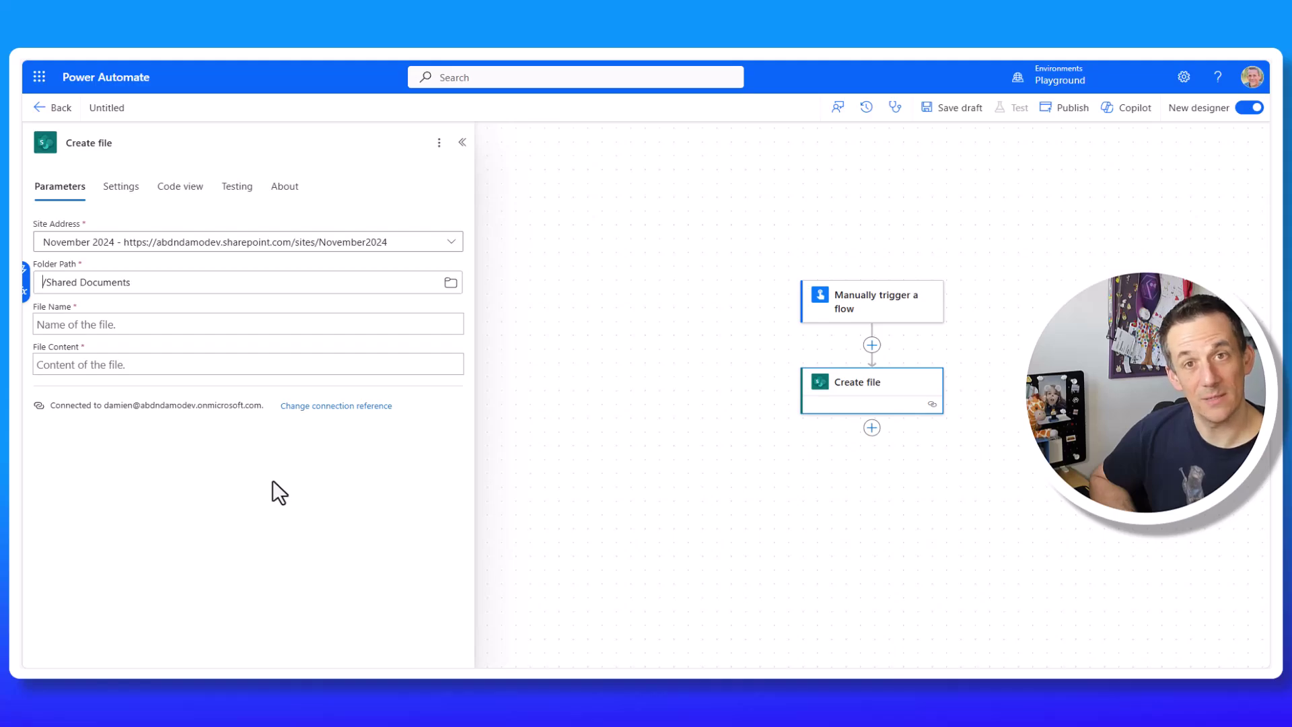
Set the file name to the expression utcnow('MMMM') followed by the extension .xlsx.
left_click(390, 324)
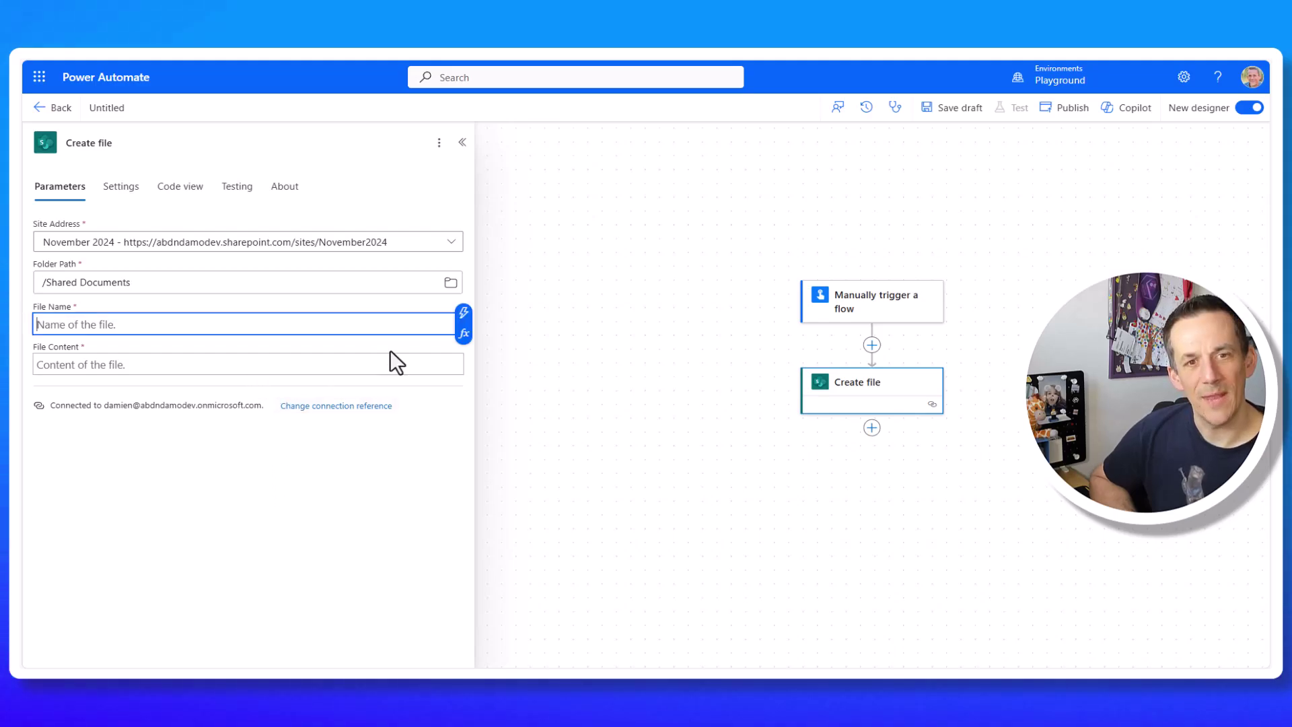
left_click(466, 335)
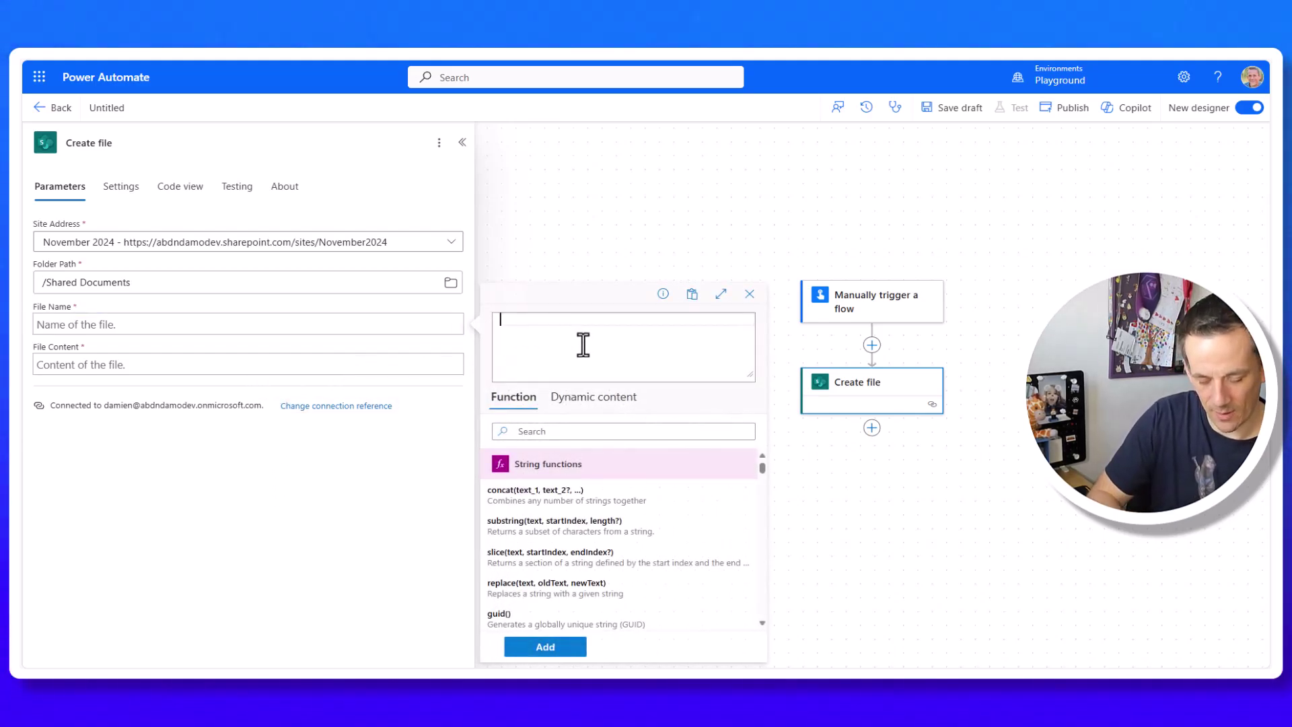
type("utcnow()")
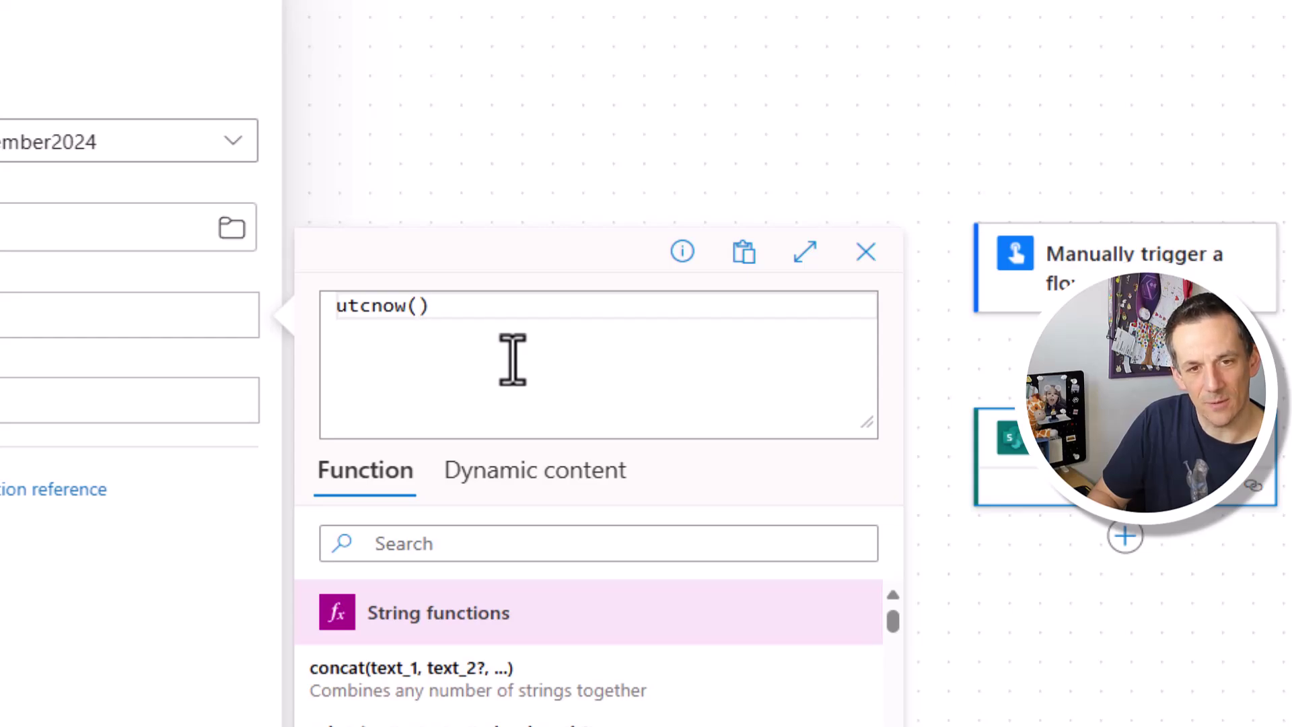
type("'MMMM")
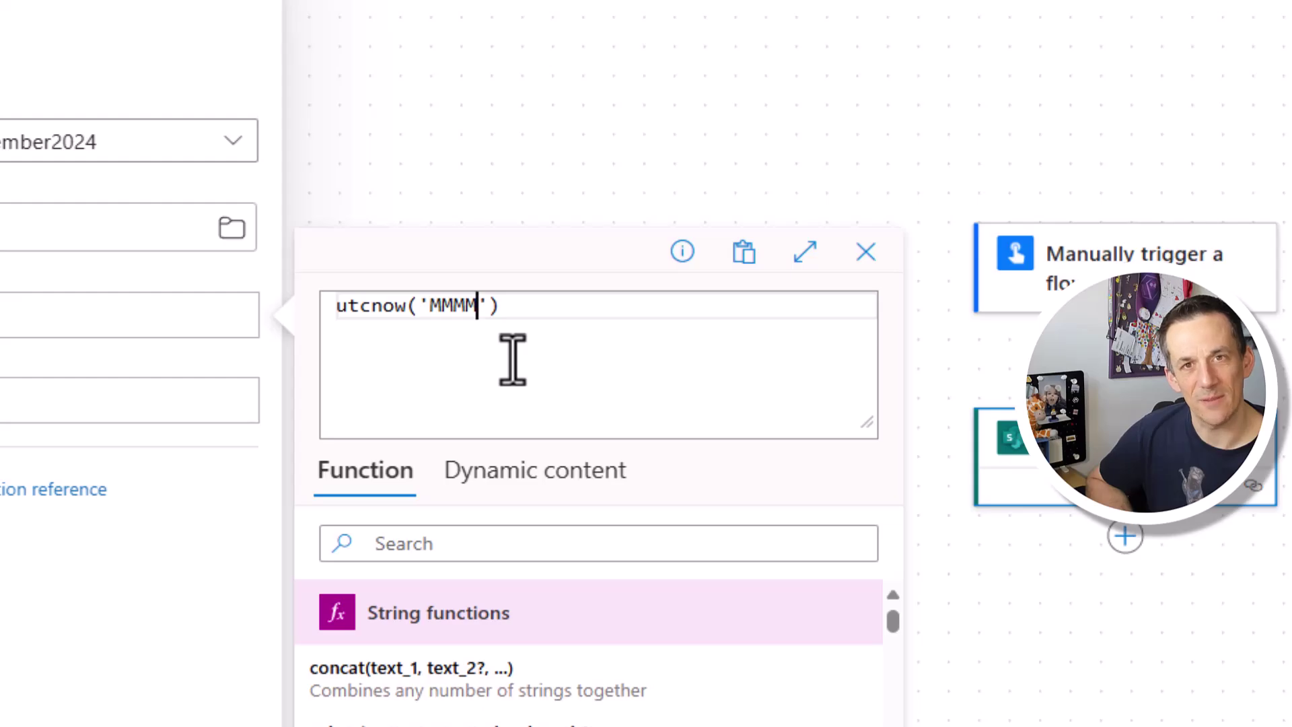
left_click(540, 693)
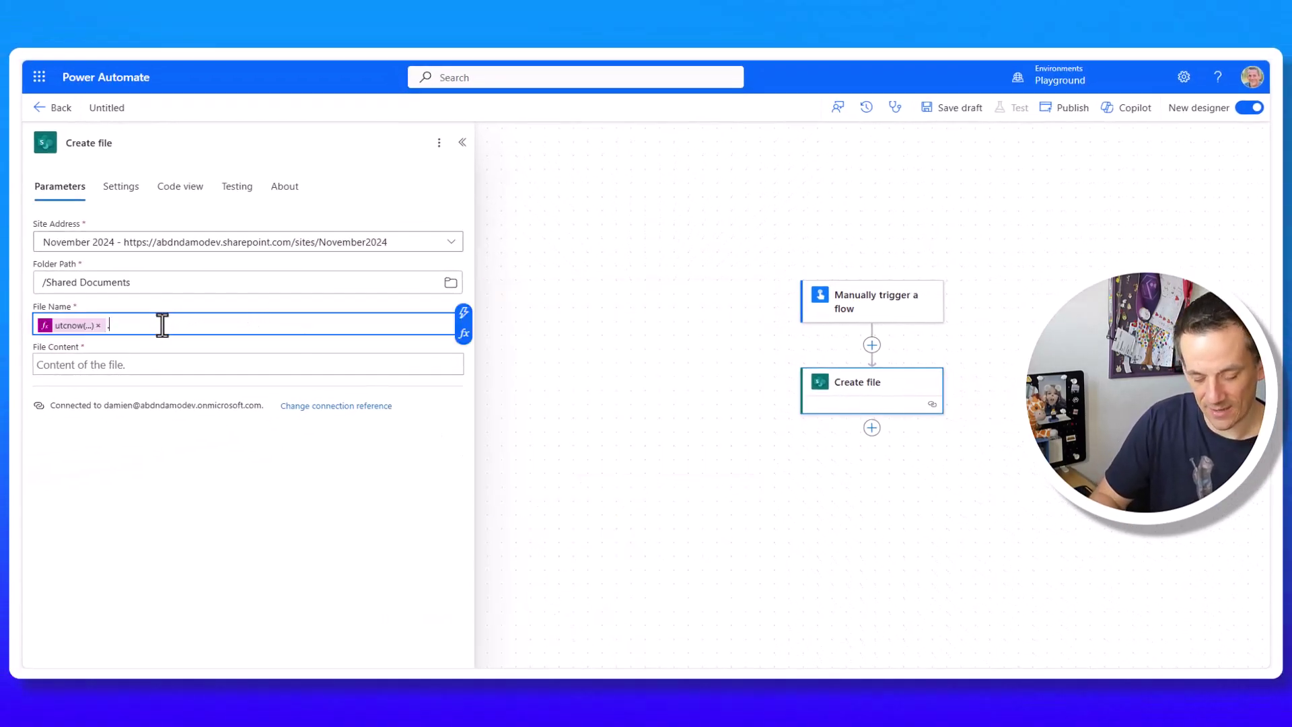
type(".xlsx")
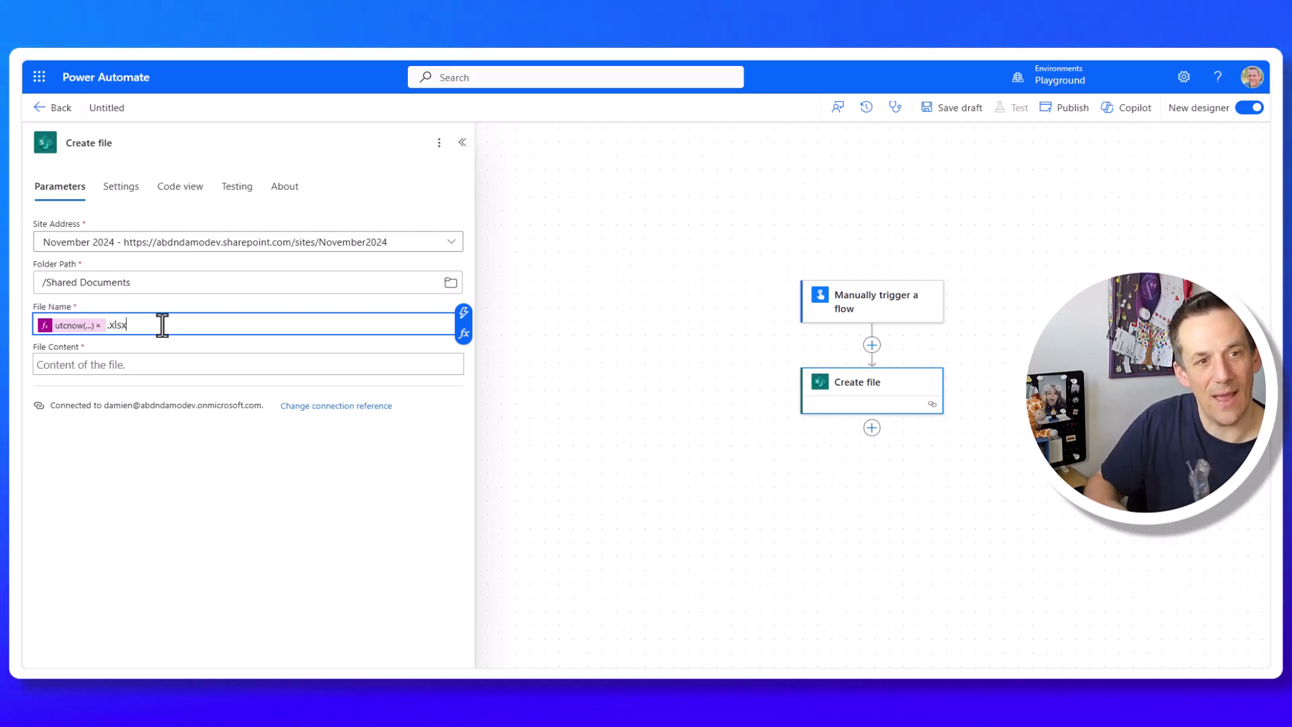
Enter a single space as the file content and publish the flow.
left_click(145, 369)
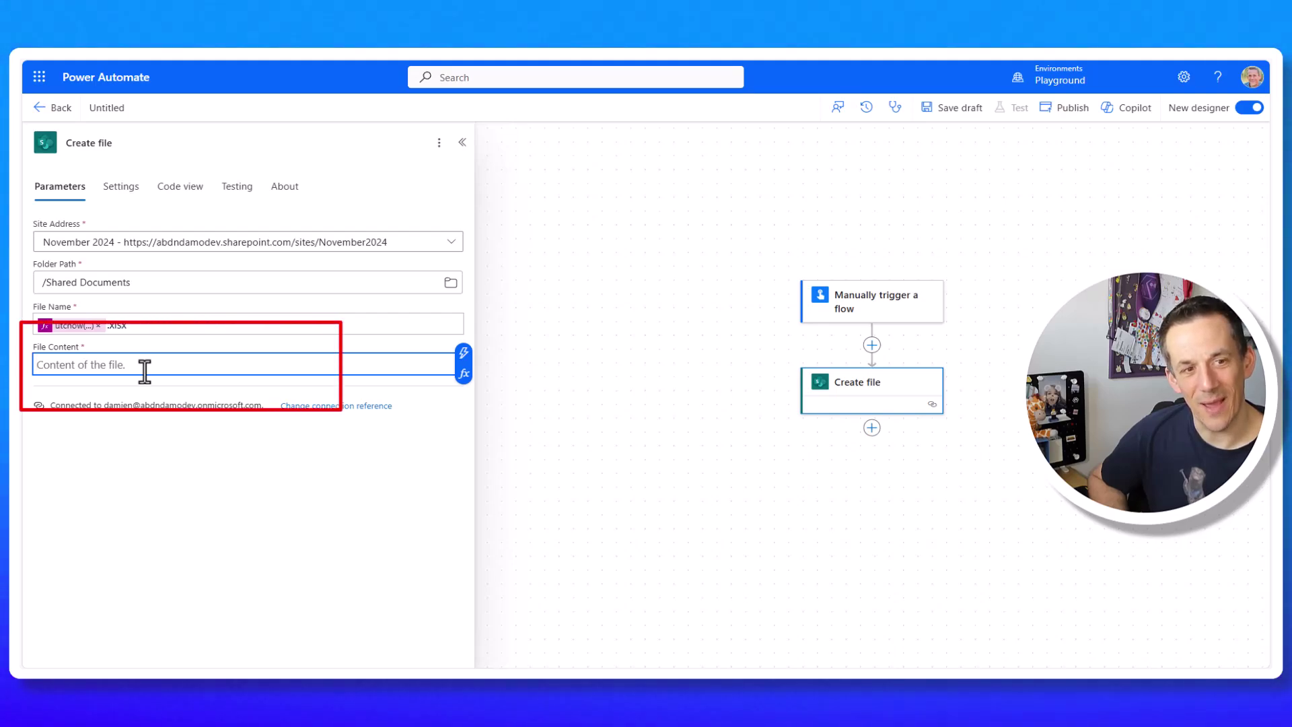
left_click(145, 371)
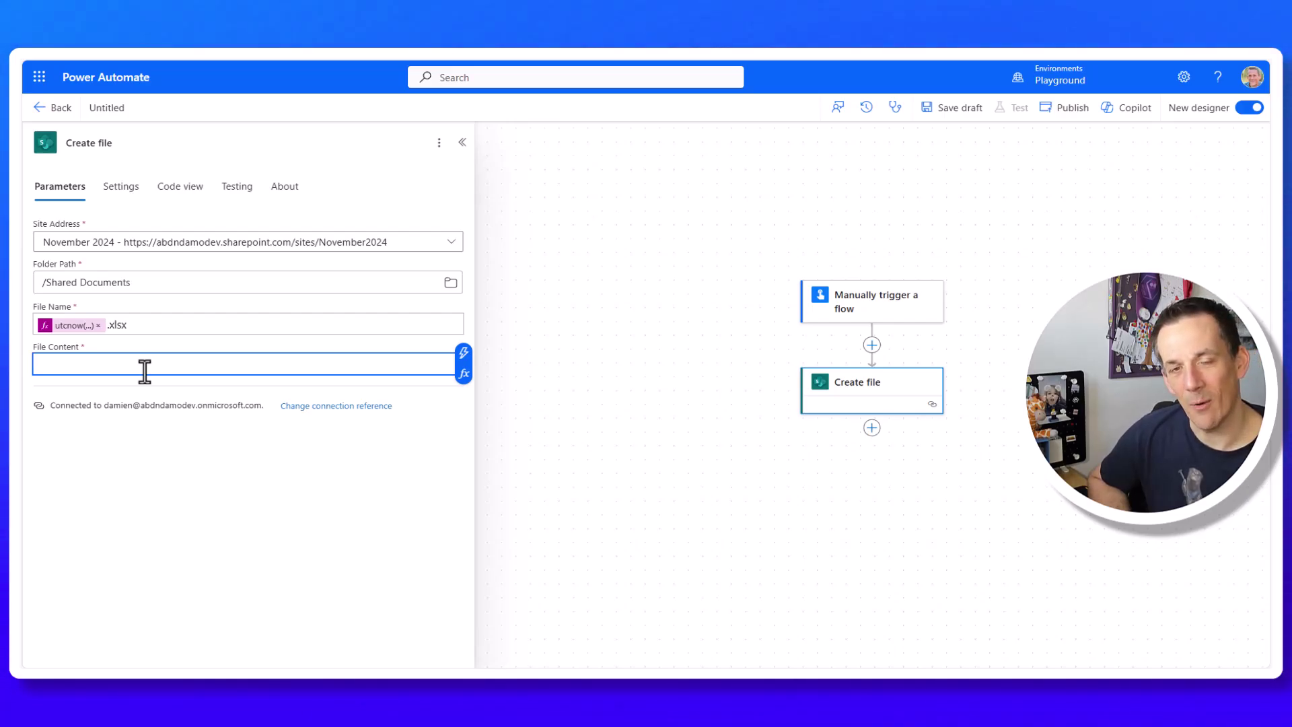
left_click(1076, 112)
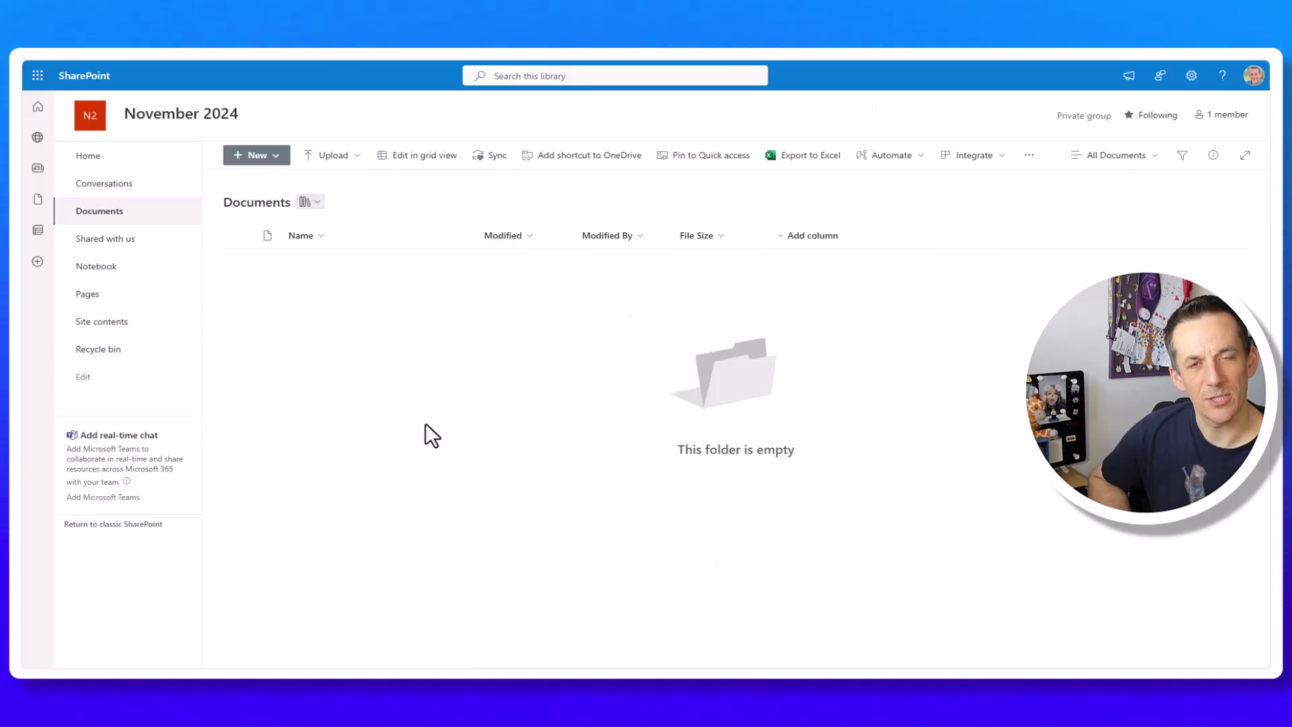
Refresh the Documents library of the November 2024 SharePoint site and open November.xlsx.
key("F5")
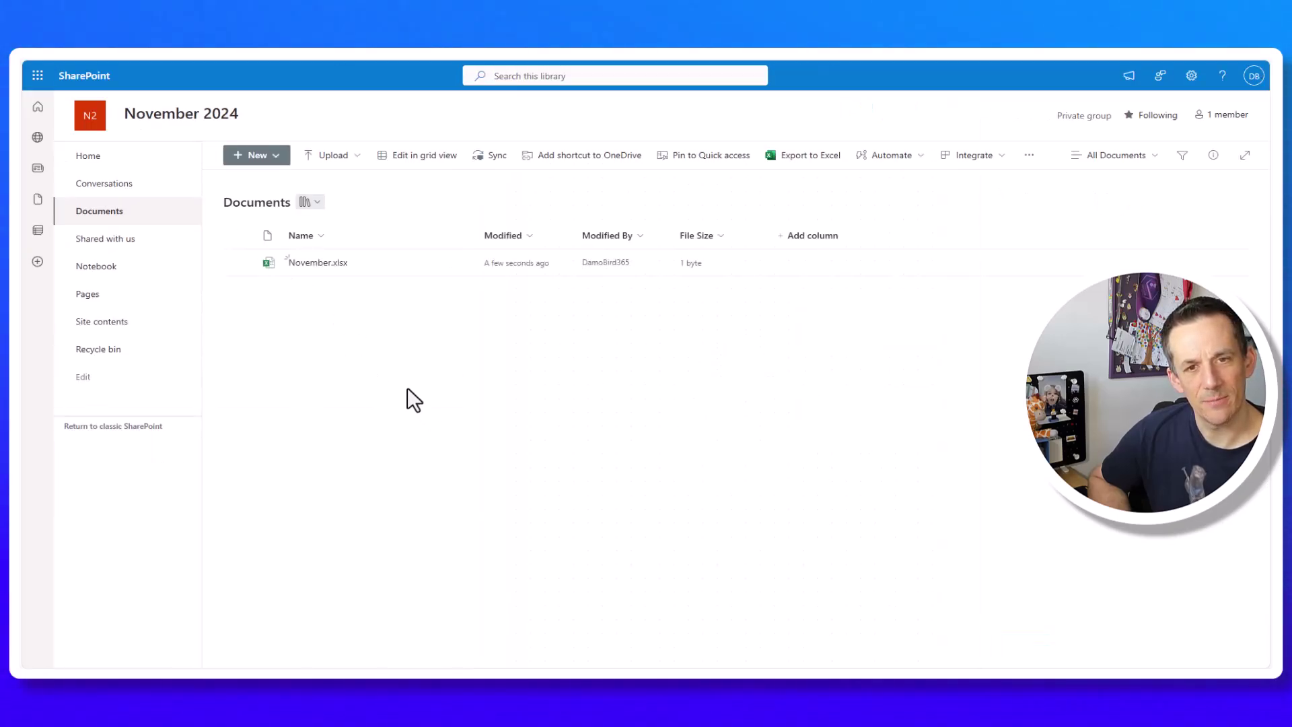
left_click(310, 267)
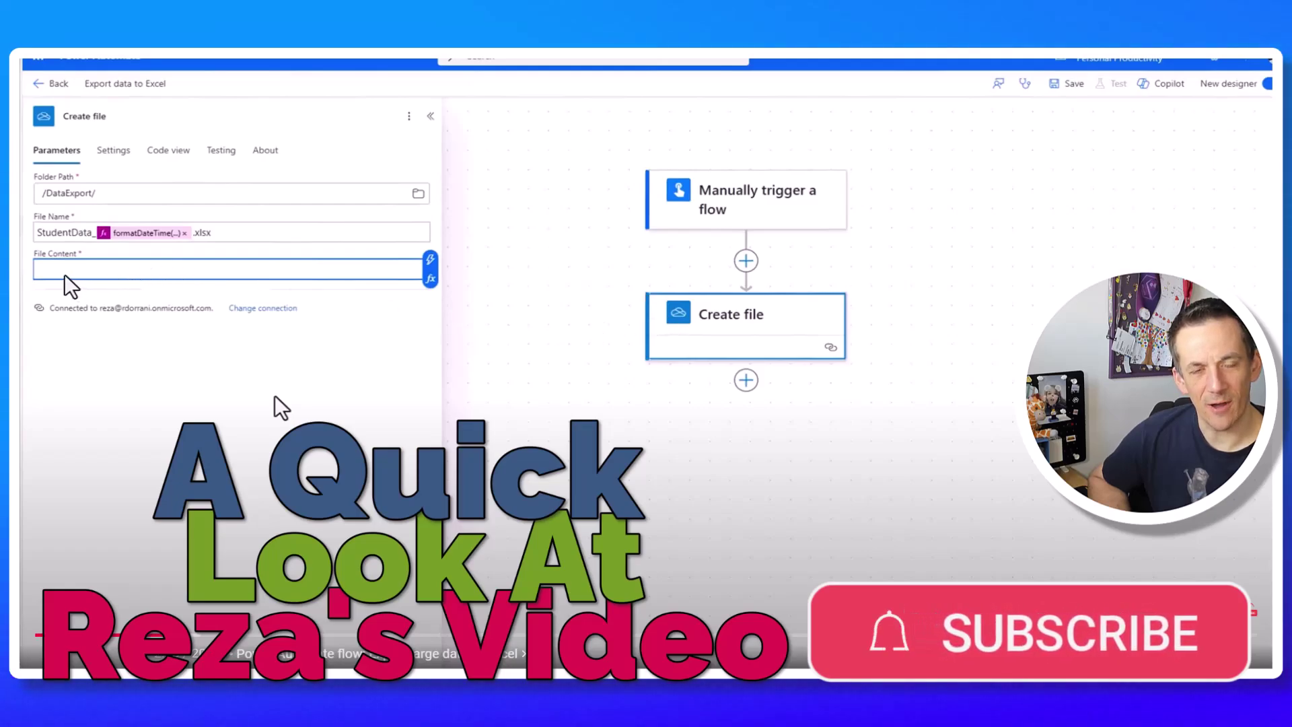
Skip ahead in the reference video "Power Automate flow: Export large data to Excel".
left_click(275, 399)
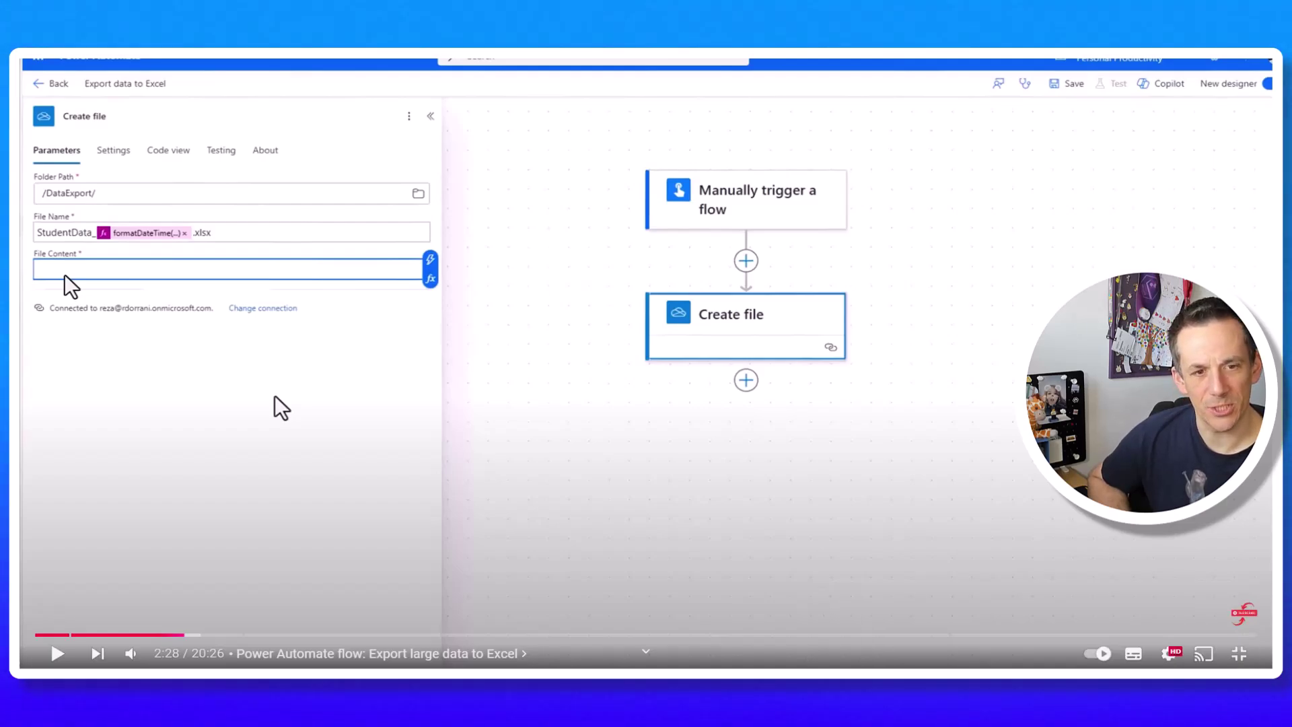
left_click_drag(255, 636, 699, 651)
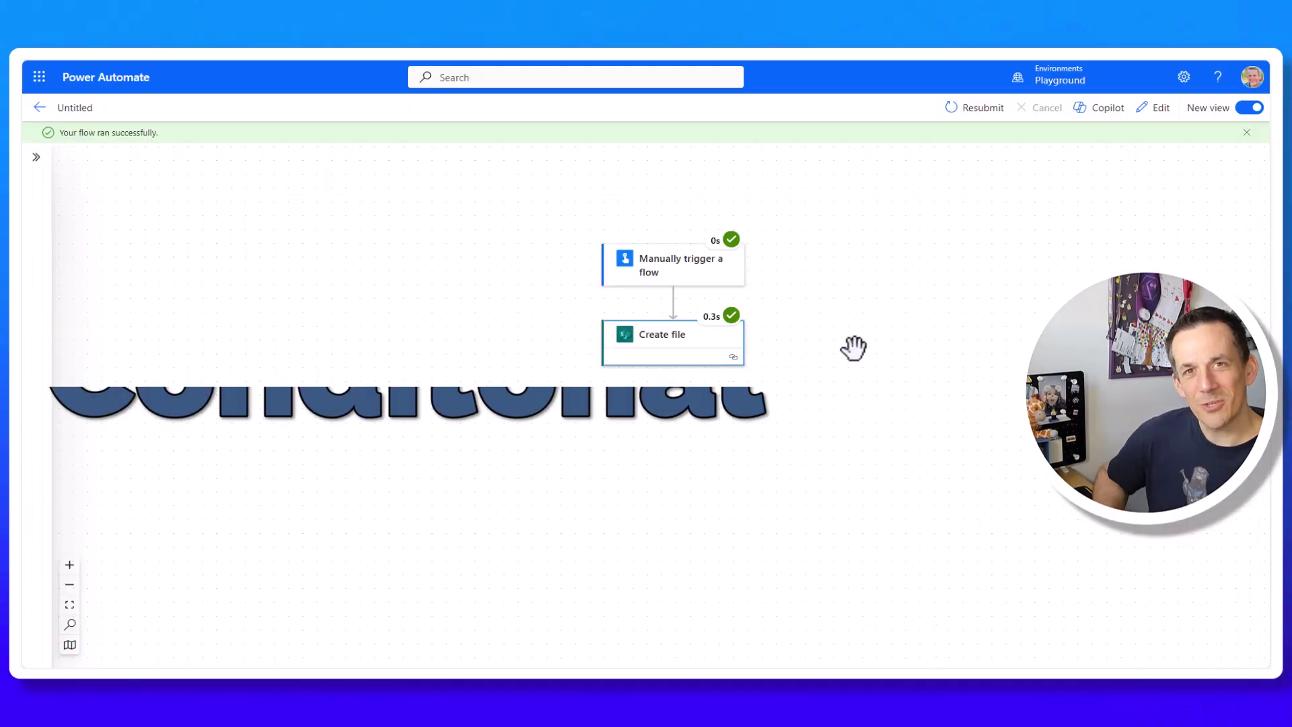
Review the run inputs of the Create file action in Power Automate and reopen the flow for editing.
left_click(696, 354)
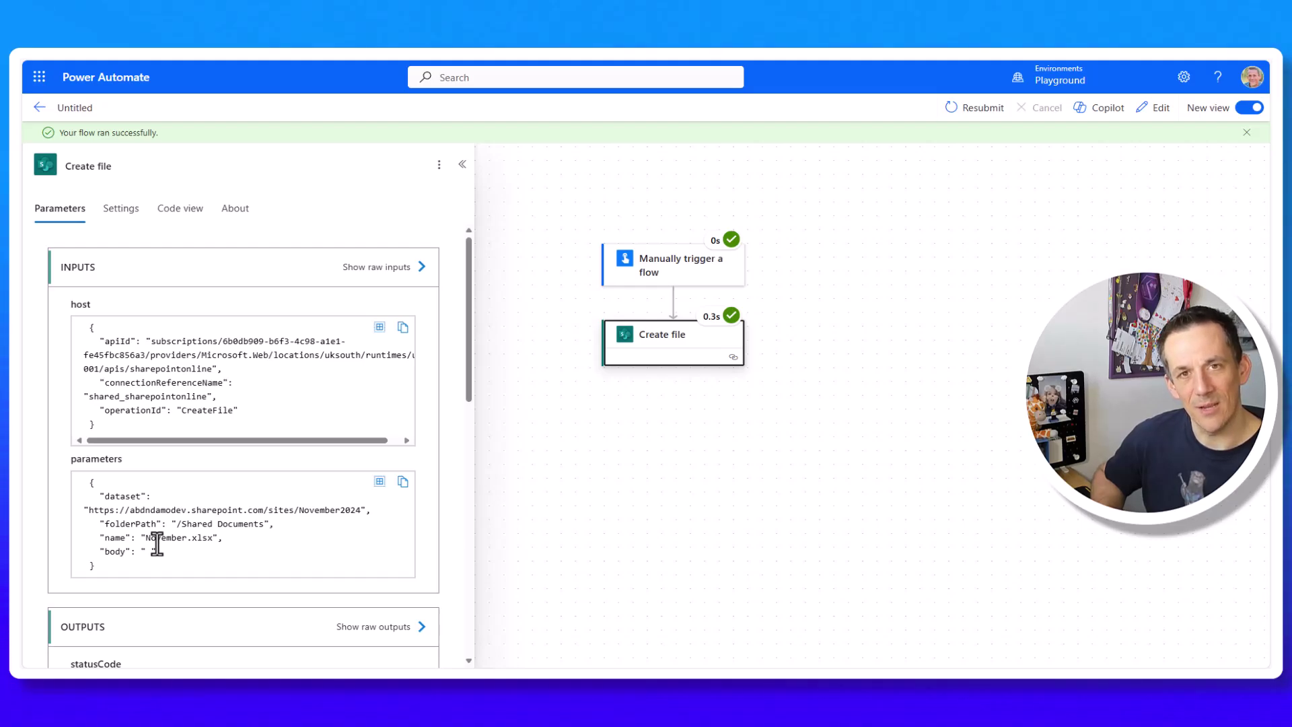
left_click(1153, 108)
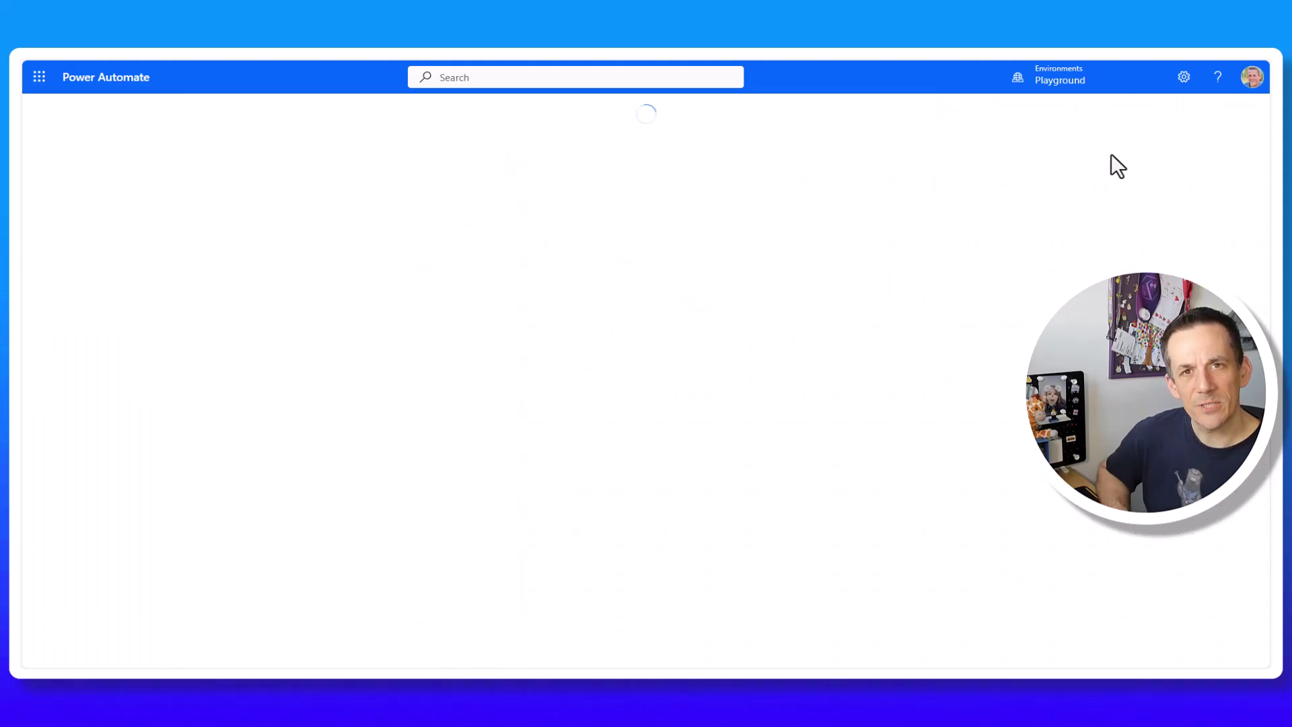
scroll(783, 384, "down", 2)
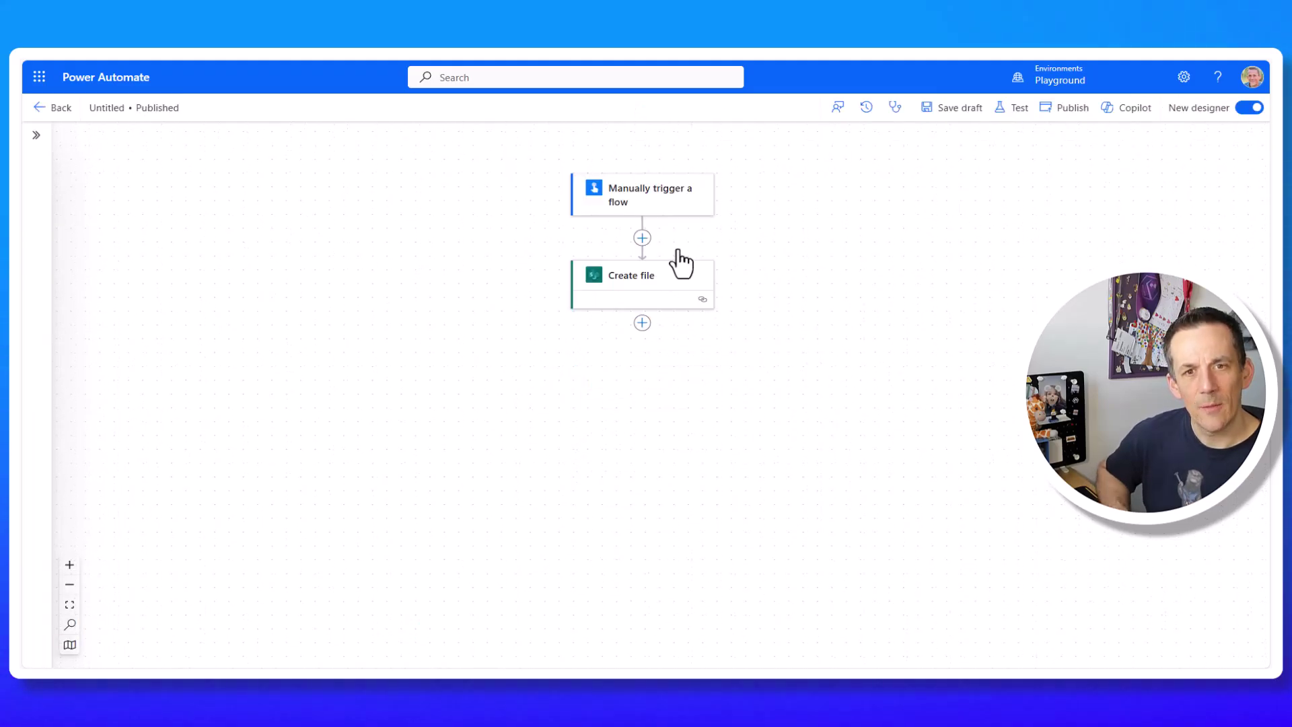
Insert a SharePoint Get files (properties only) action between the manual trigger and Create file.
left_click(643, 239)
left_click(718, 234)
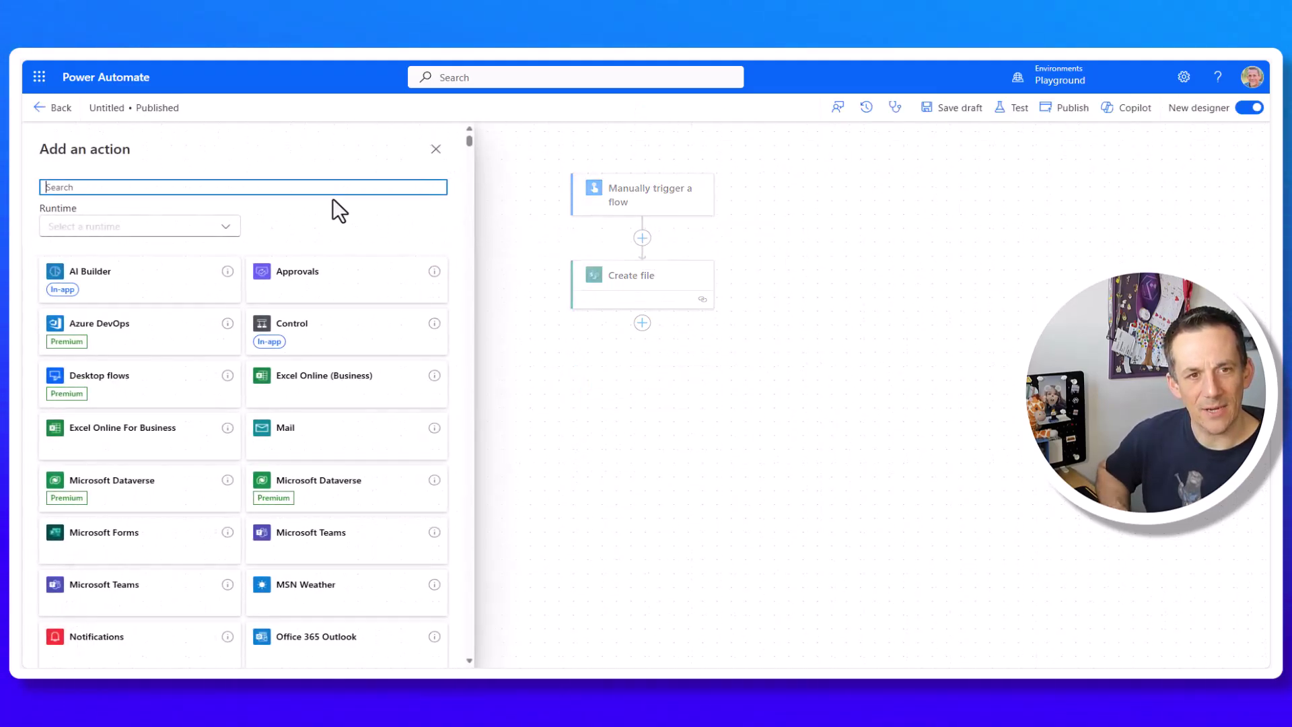
type("get fil")
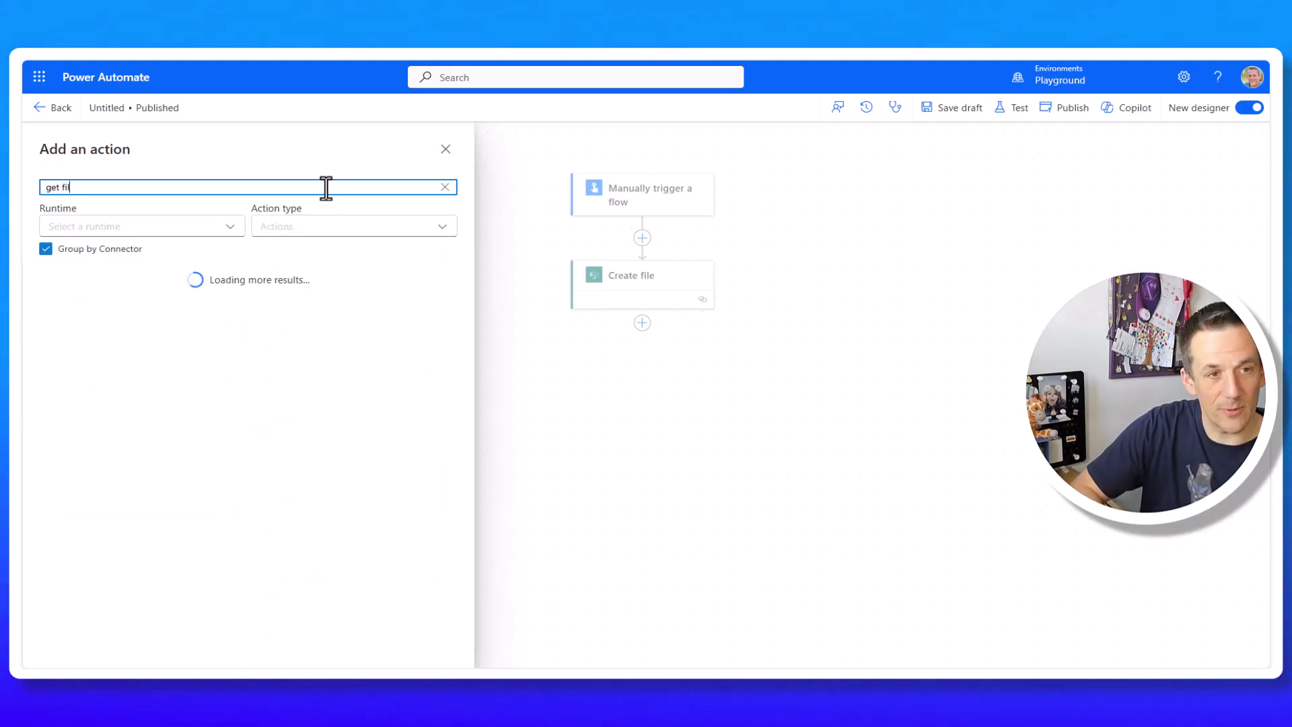
type("e properti")
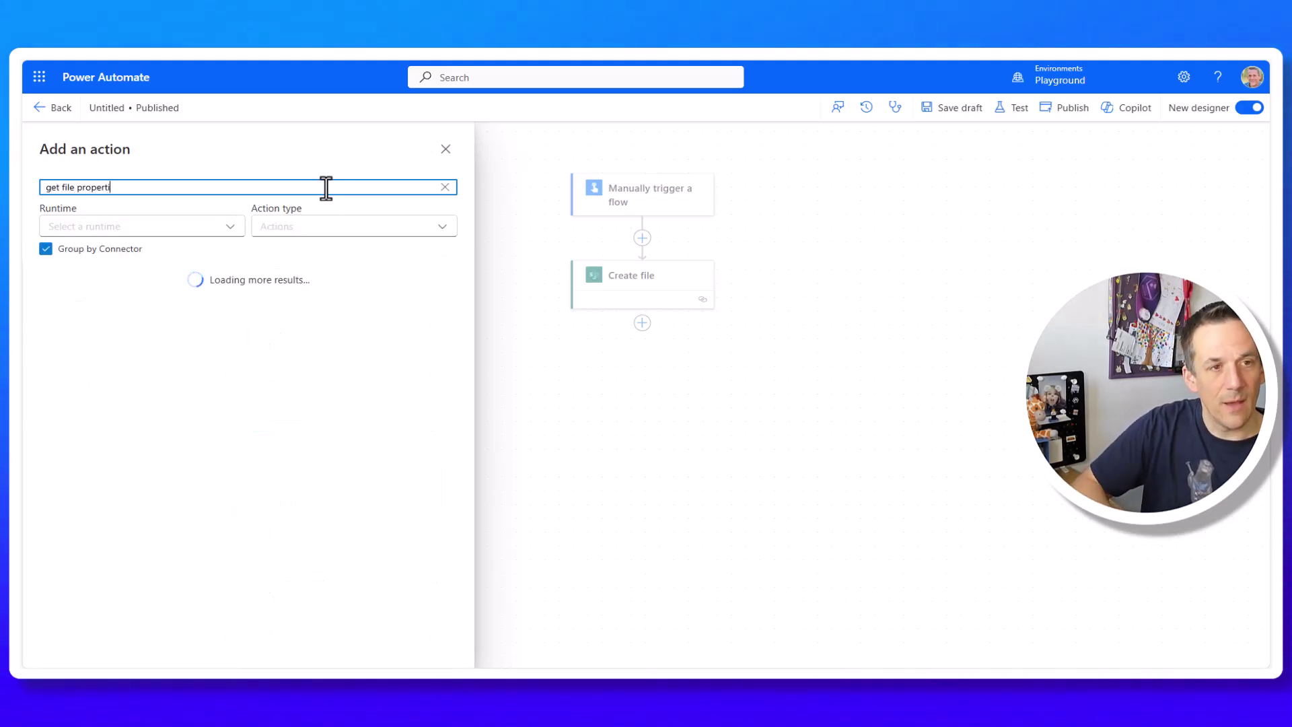
left_click(196, 325)
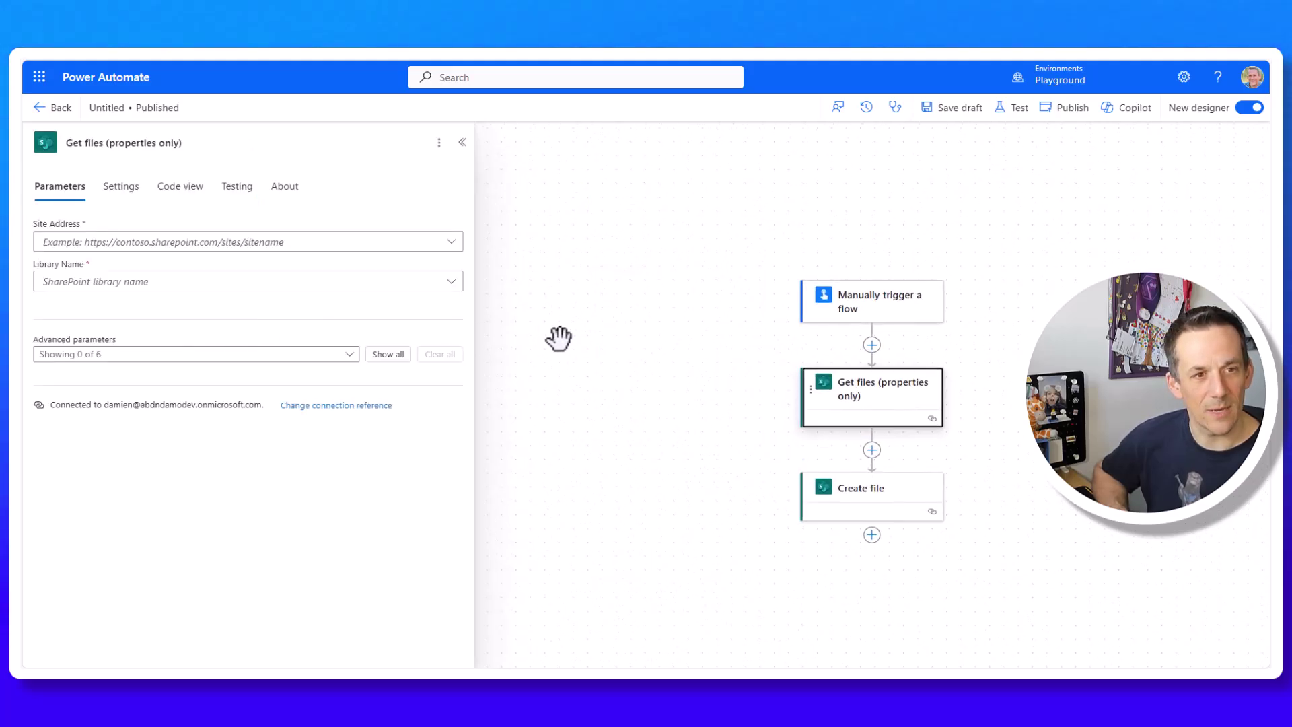
Set the Get files action's site address to November 2024 and its library to Documents.
left_click(452, 242)
left_click(176, 411)
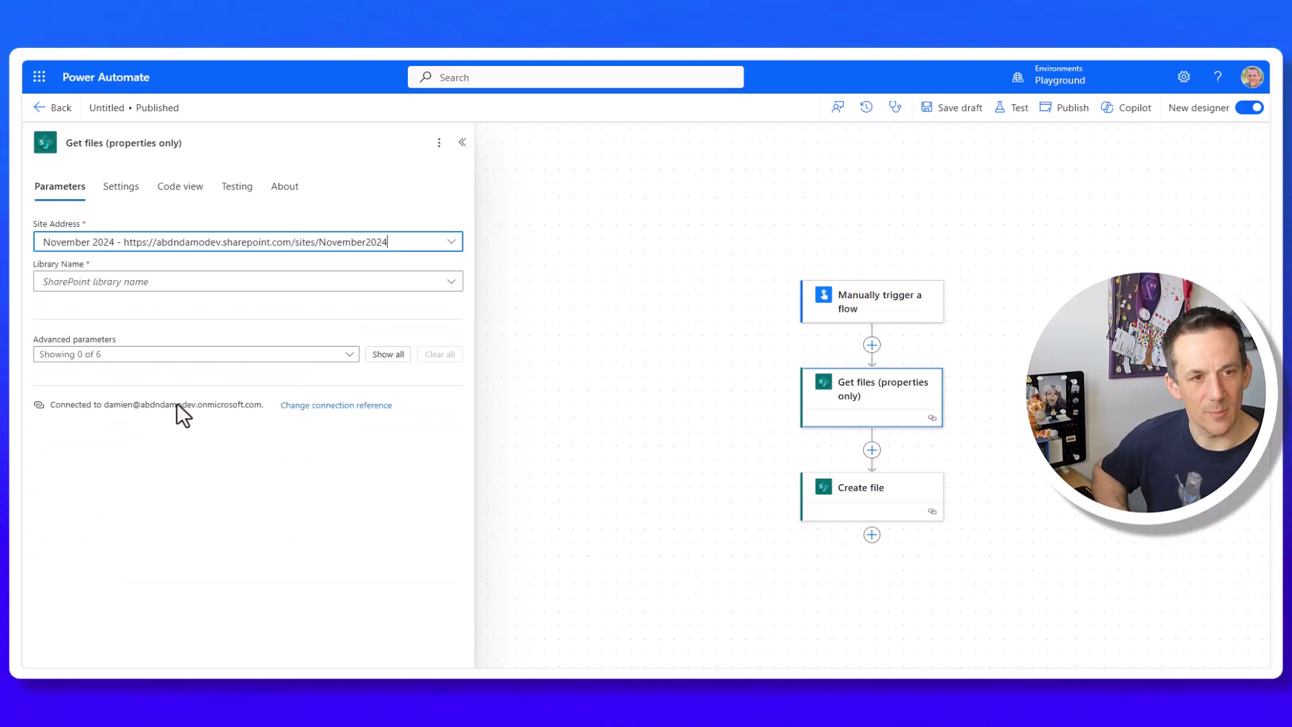
left_click(451, 282)
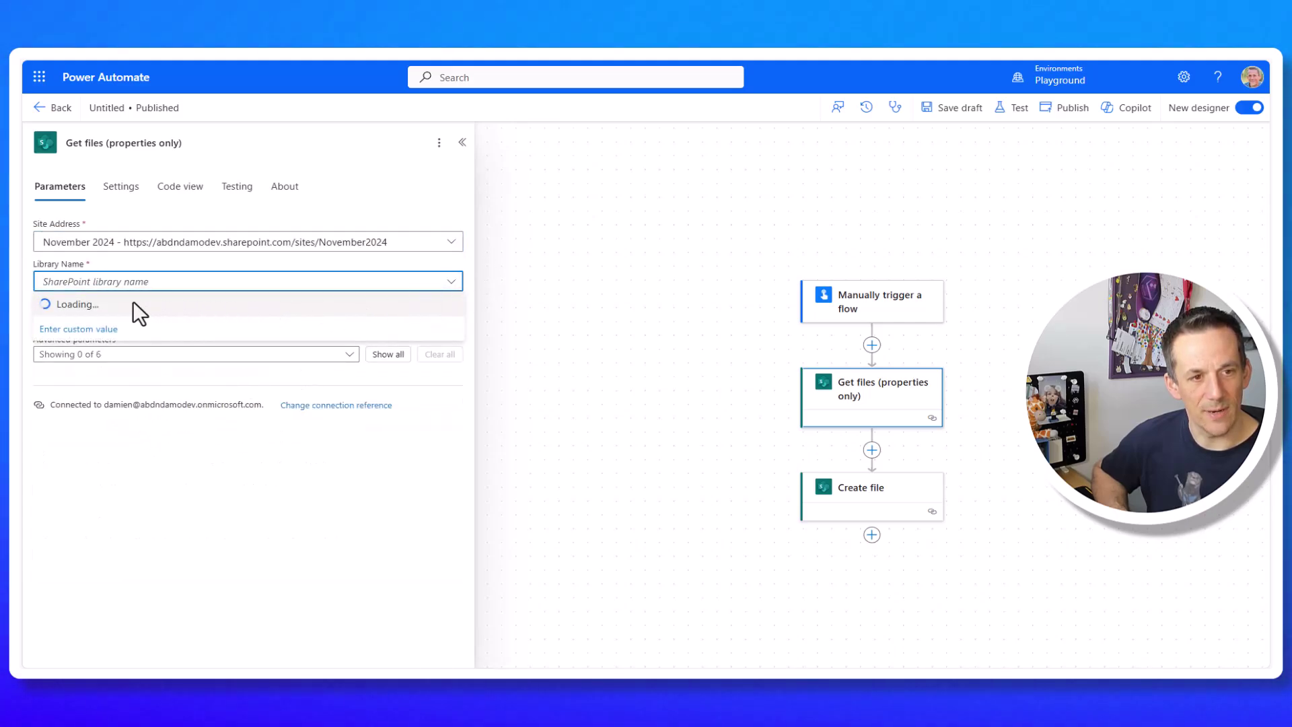
left_click(71, 306)
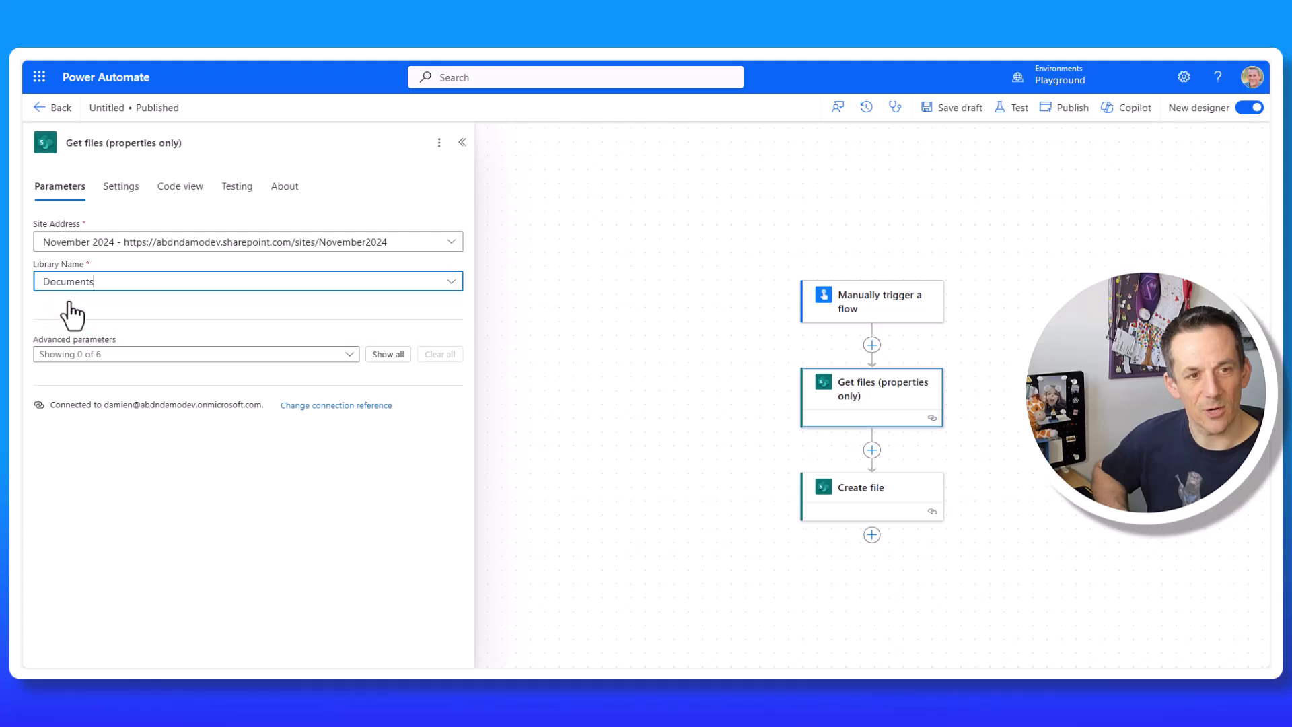
Add the Filter Query advanced parameter to Get files and set it to FileLeafRef eq ''.
left_click(349, 355)
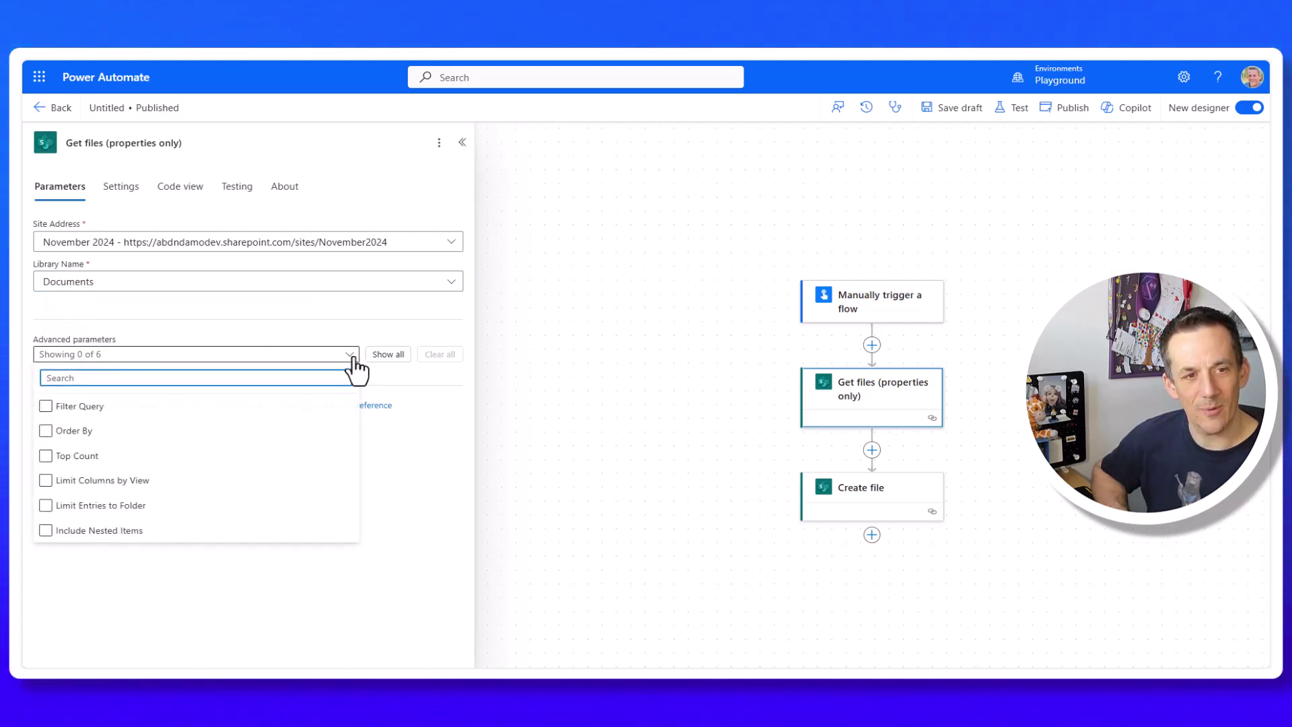
left_click(84, 410)
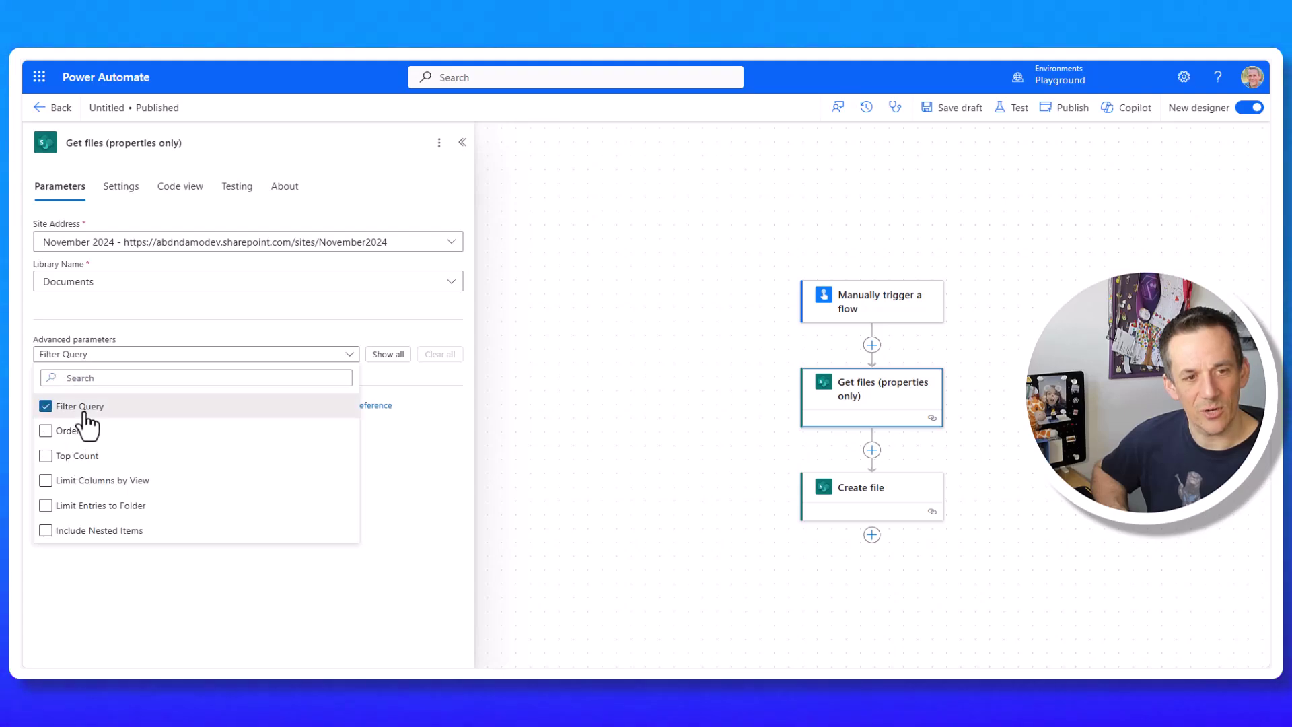
left_click(419, 473)
left_click(123, 404)
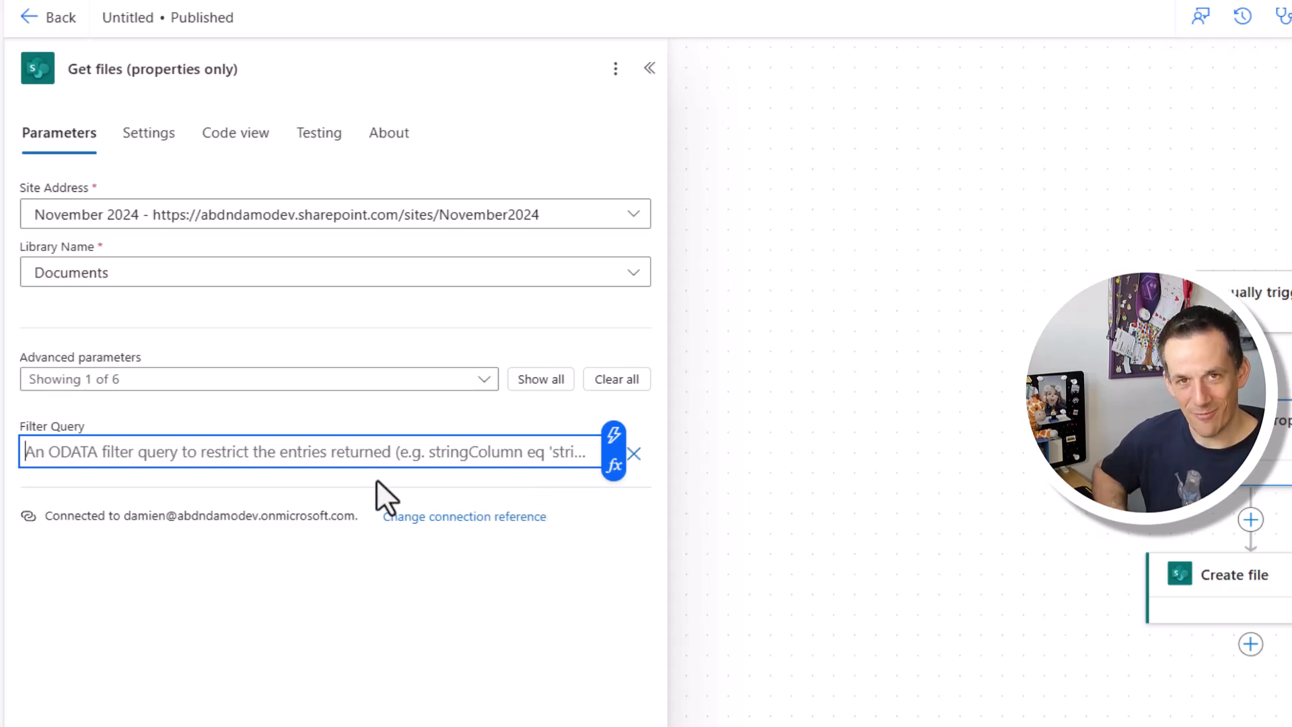
type("Fil")
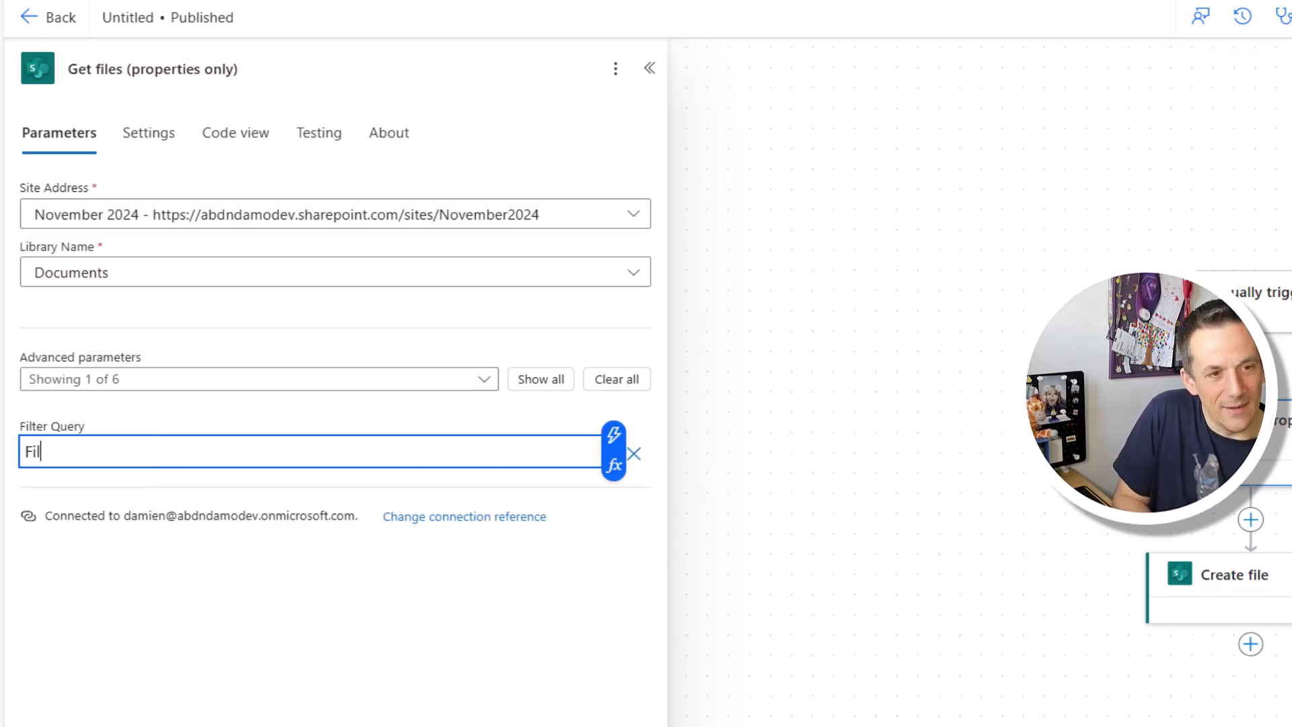
type("eLeafR")
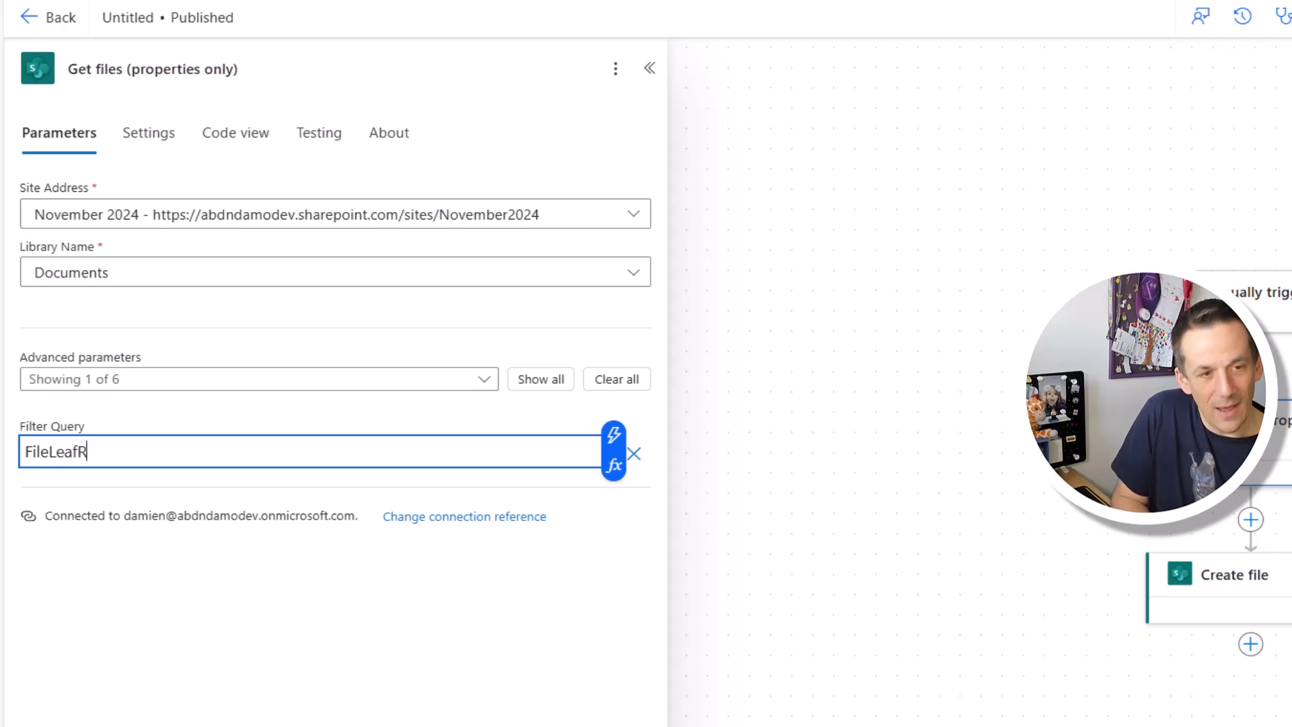
type("ef e")
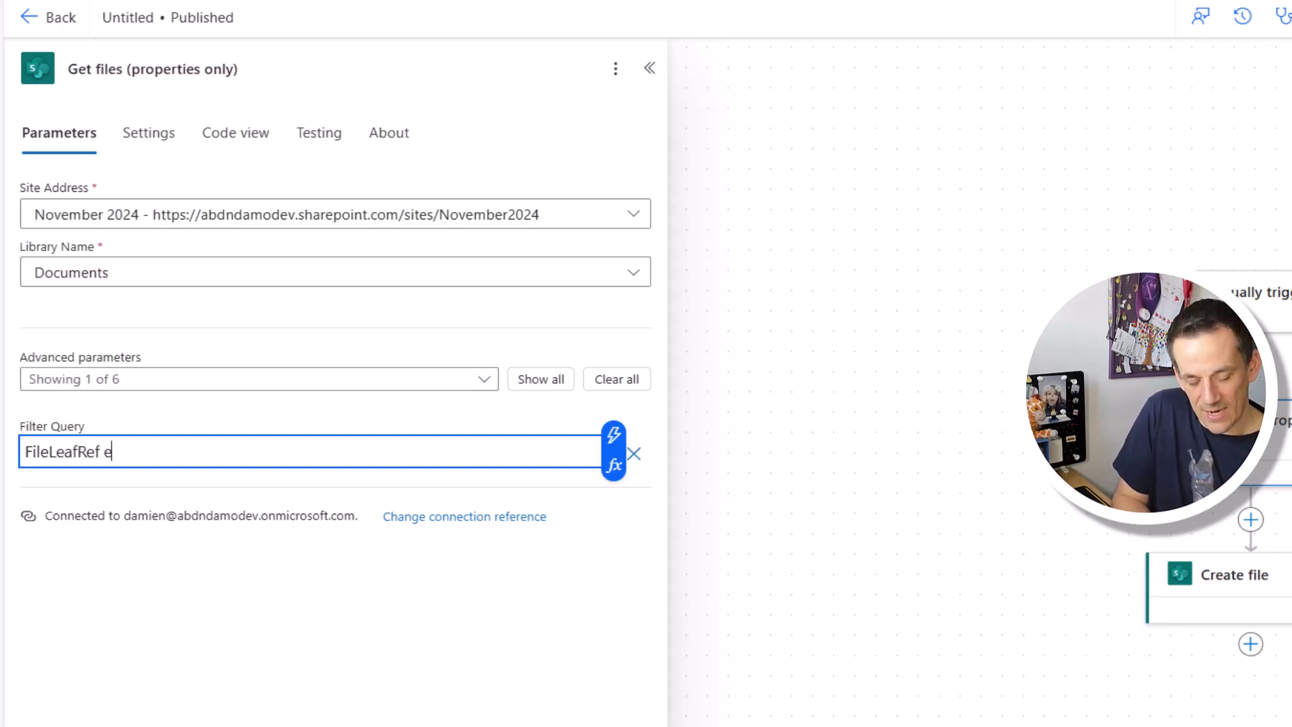
type("q")
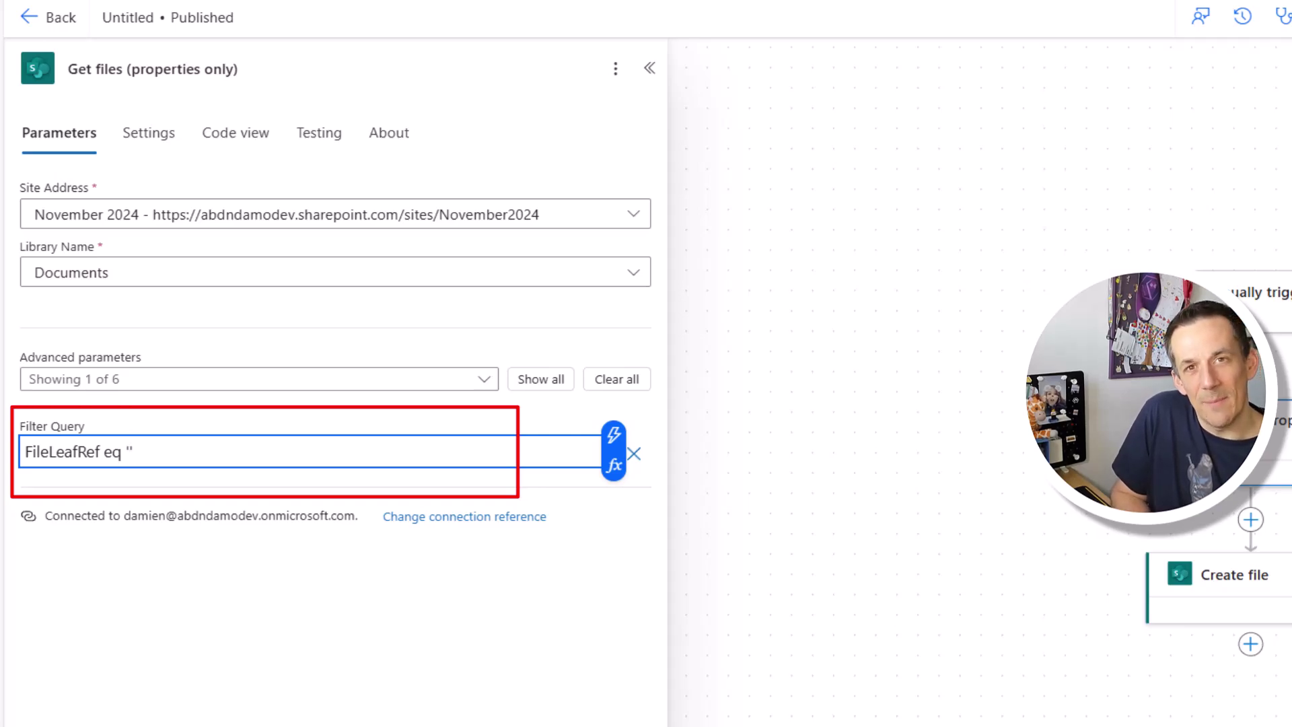
type(" ''")
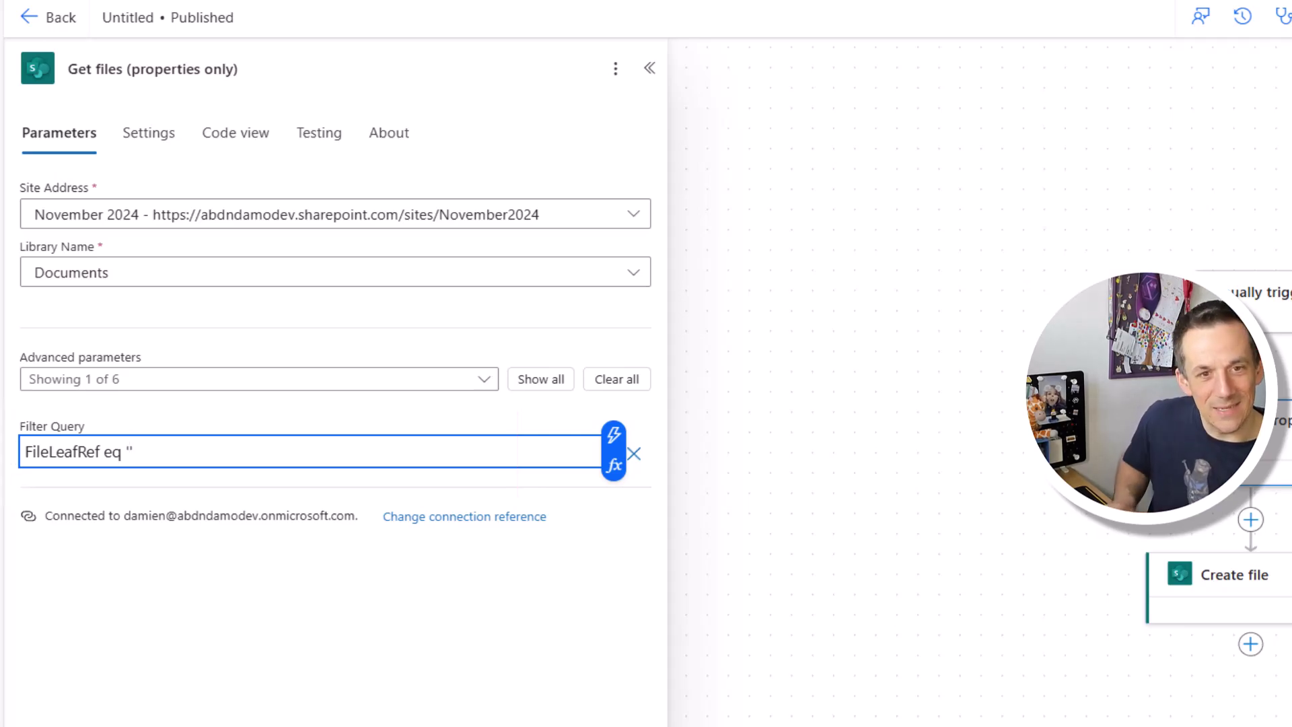
Complete the Filter Query's quoted file name with the expression utcnow('MMMM') followed by .xlsx.
left_click(614, 465)
type("utcnow(")
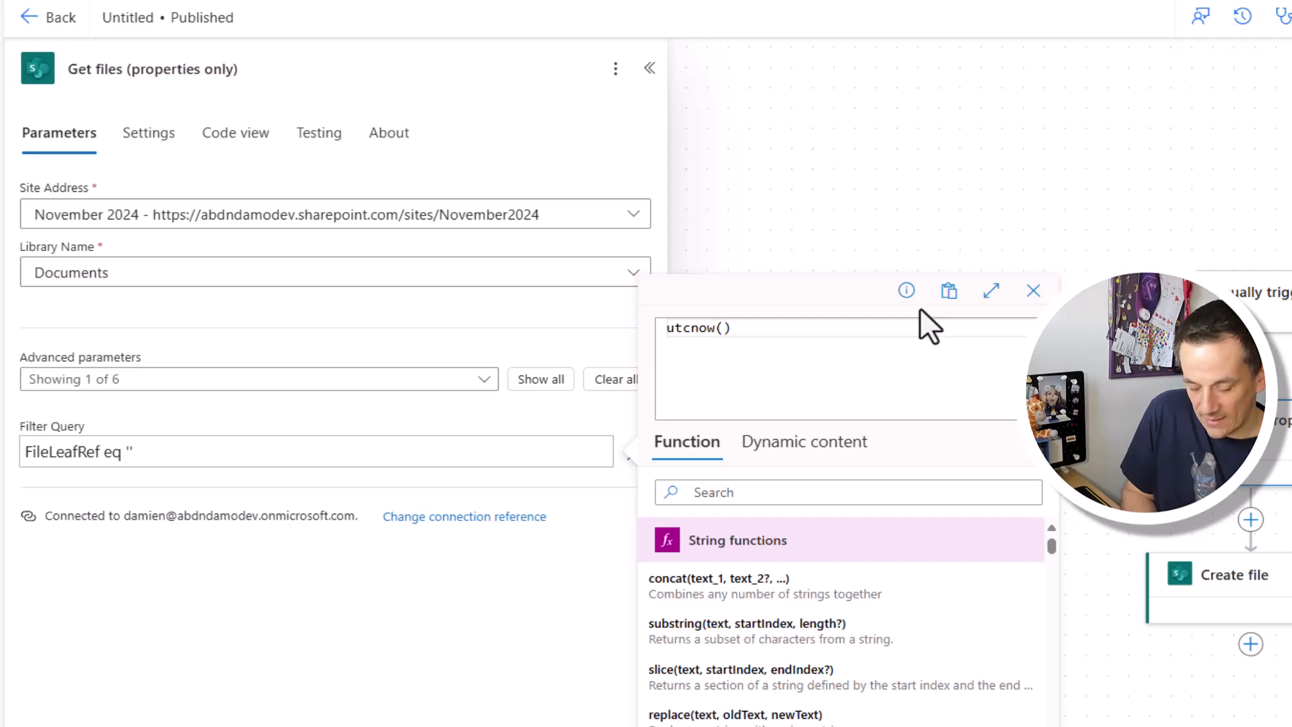
type("'MMMM")
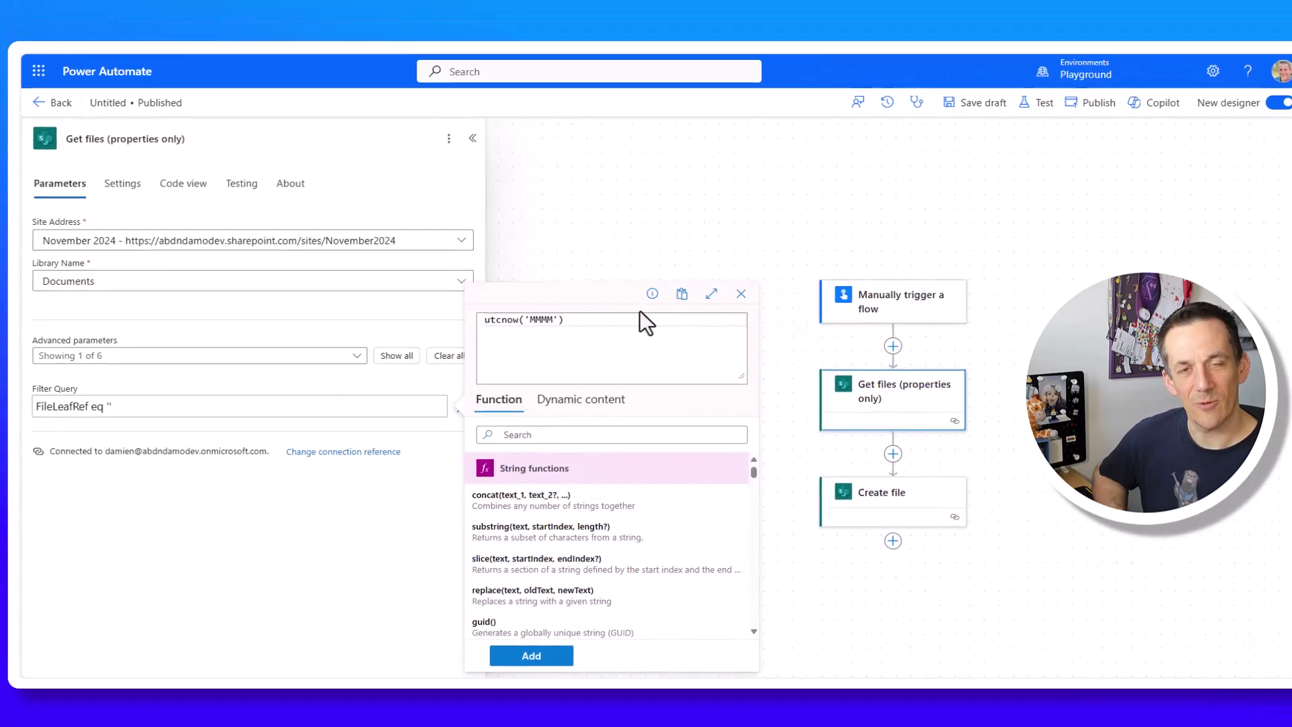
left_click(531, 655)
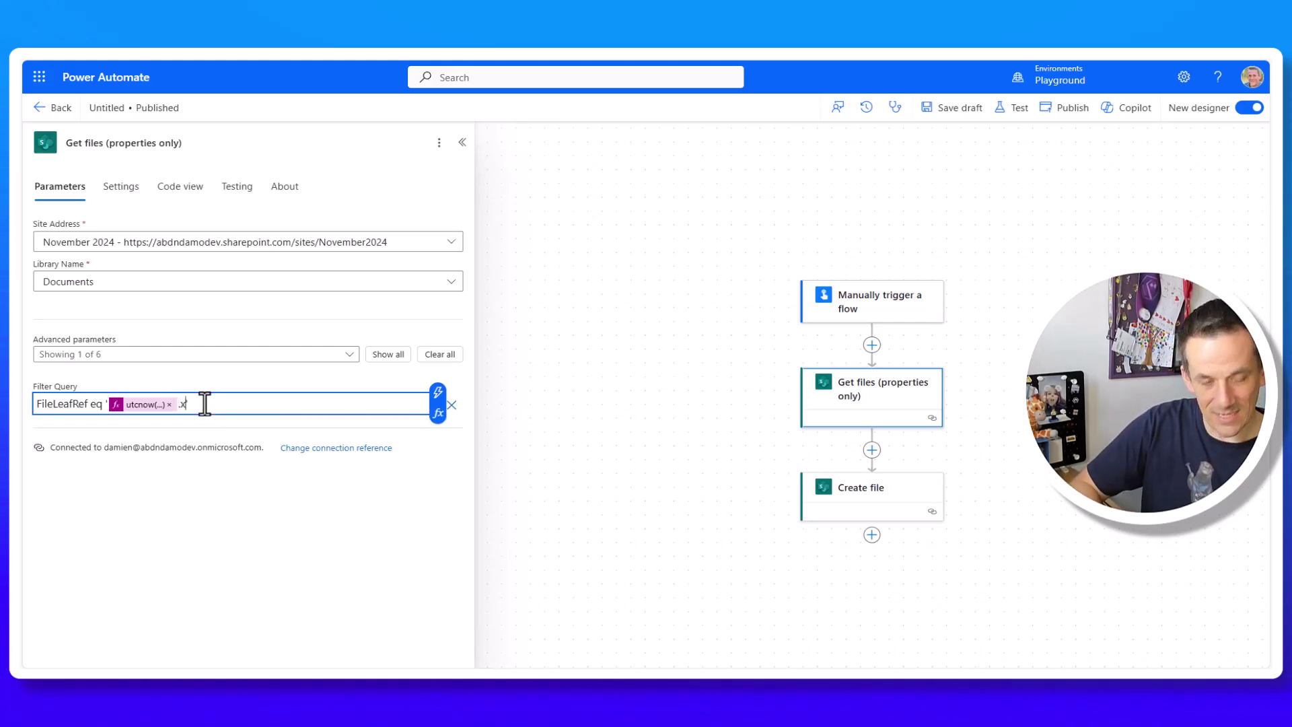
type(".xlsx")
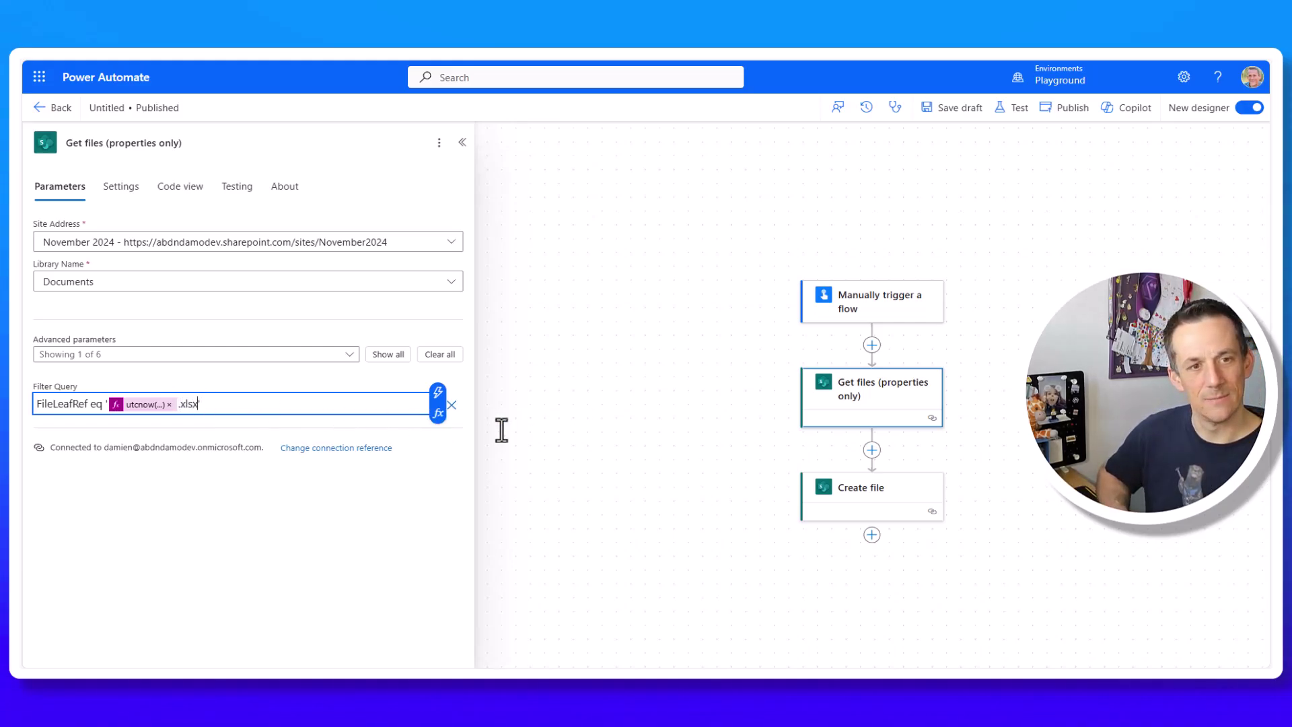
Insert a Condition action between Get files (properties only) and Create file.
left_click(872, 450)
left_click(929, 441)
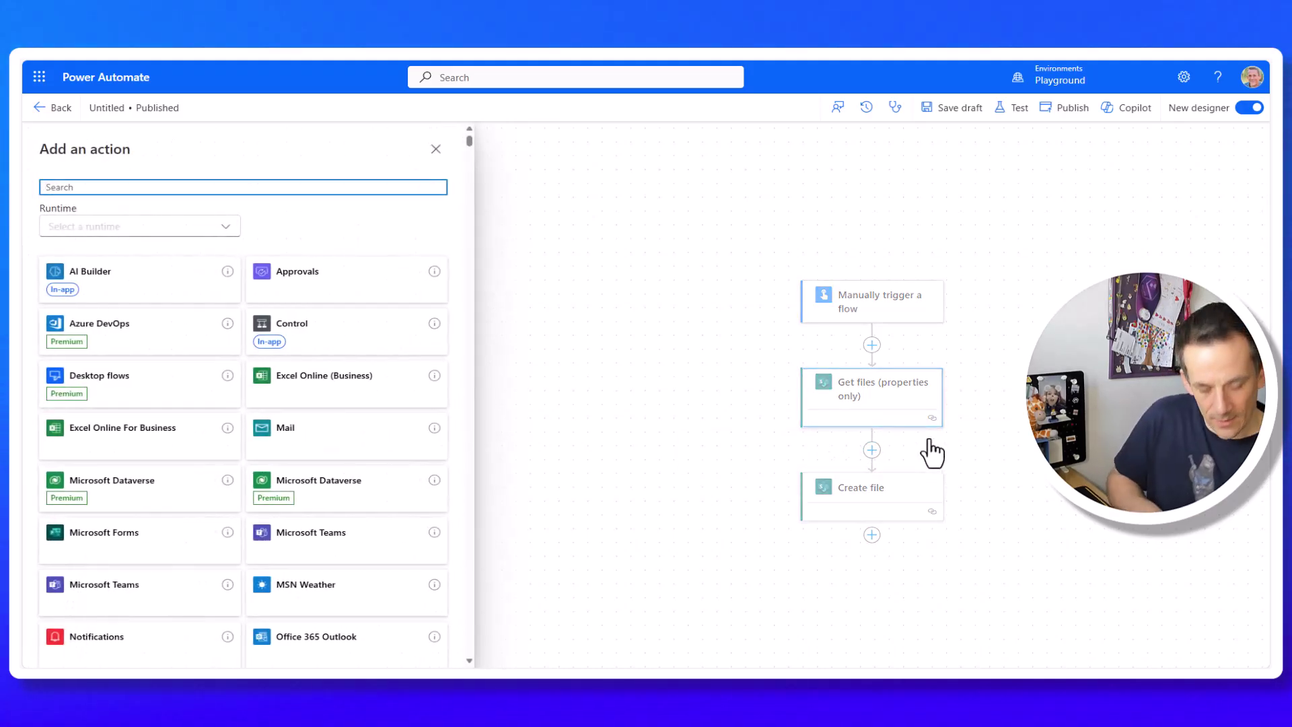
type("Condition")
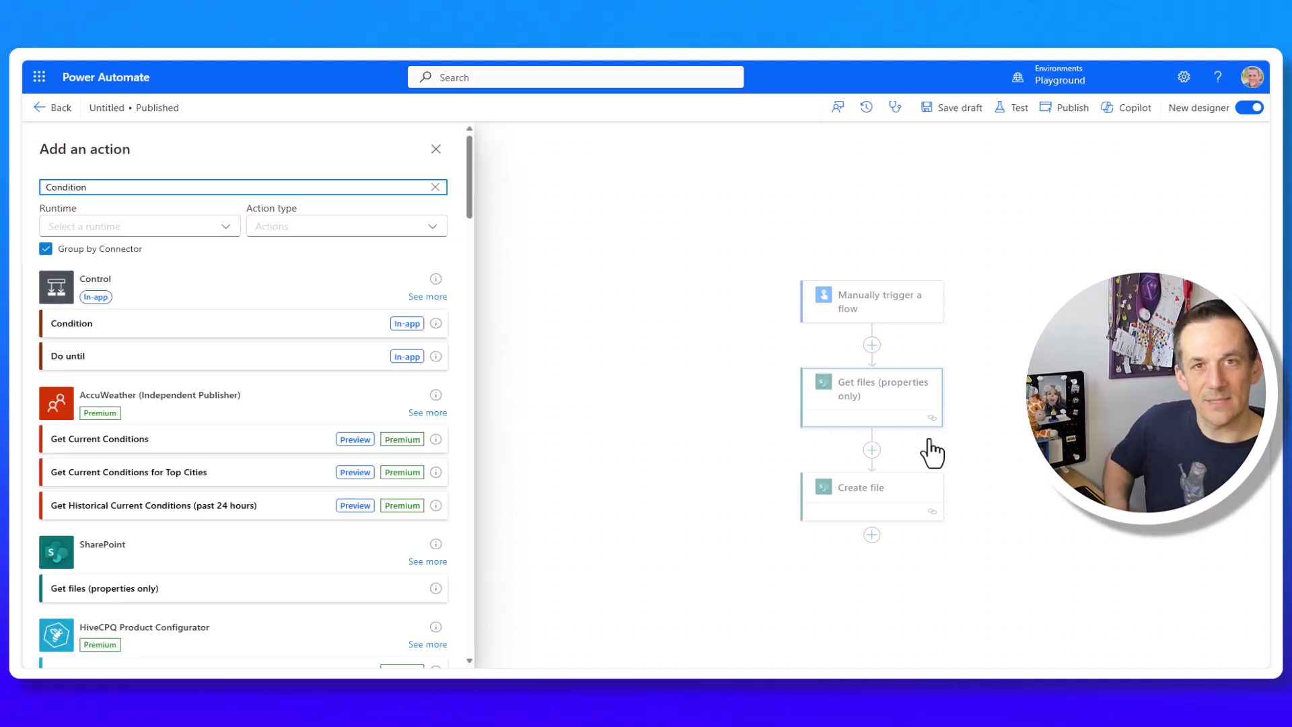
left_click(172, 325)
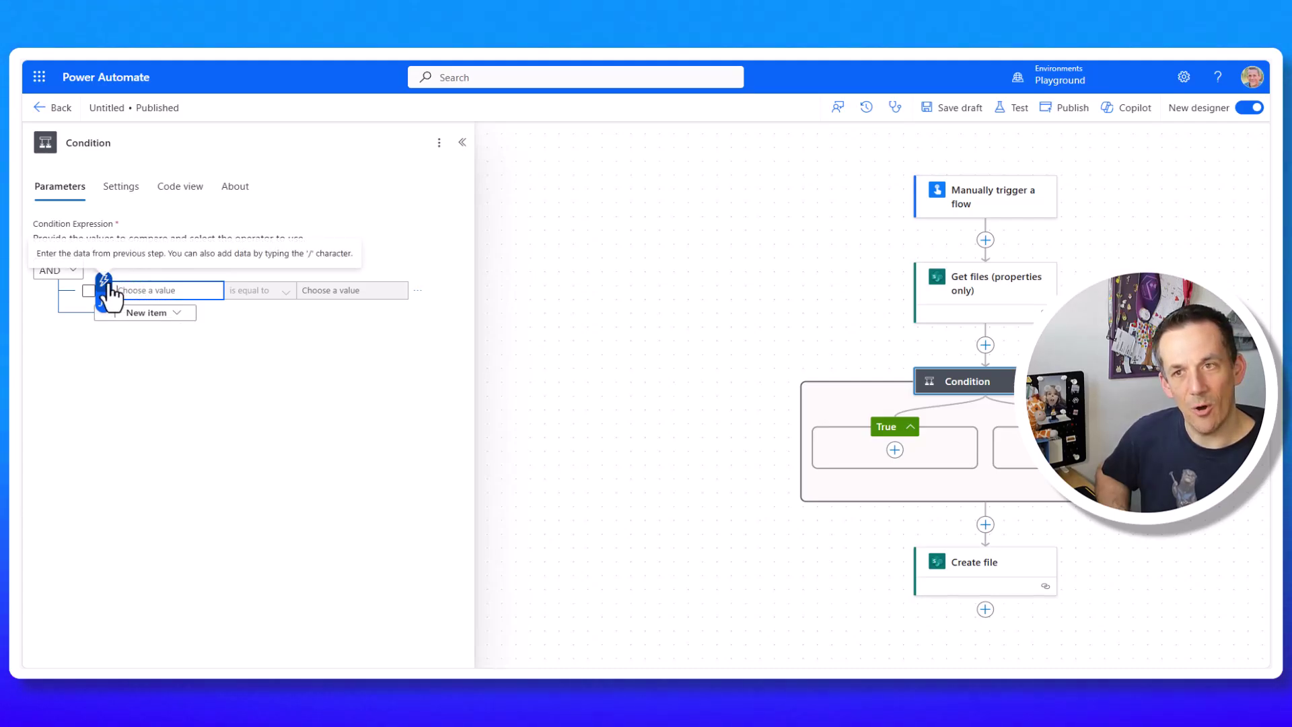
Set the condition's first value to the expression length(outputs('Get_files_(properties_only)')?['body/value']), using the body/value output of Get files.
left_click(104, 303)
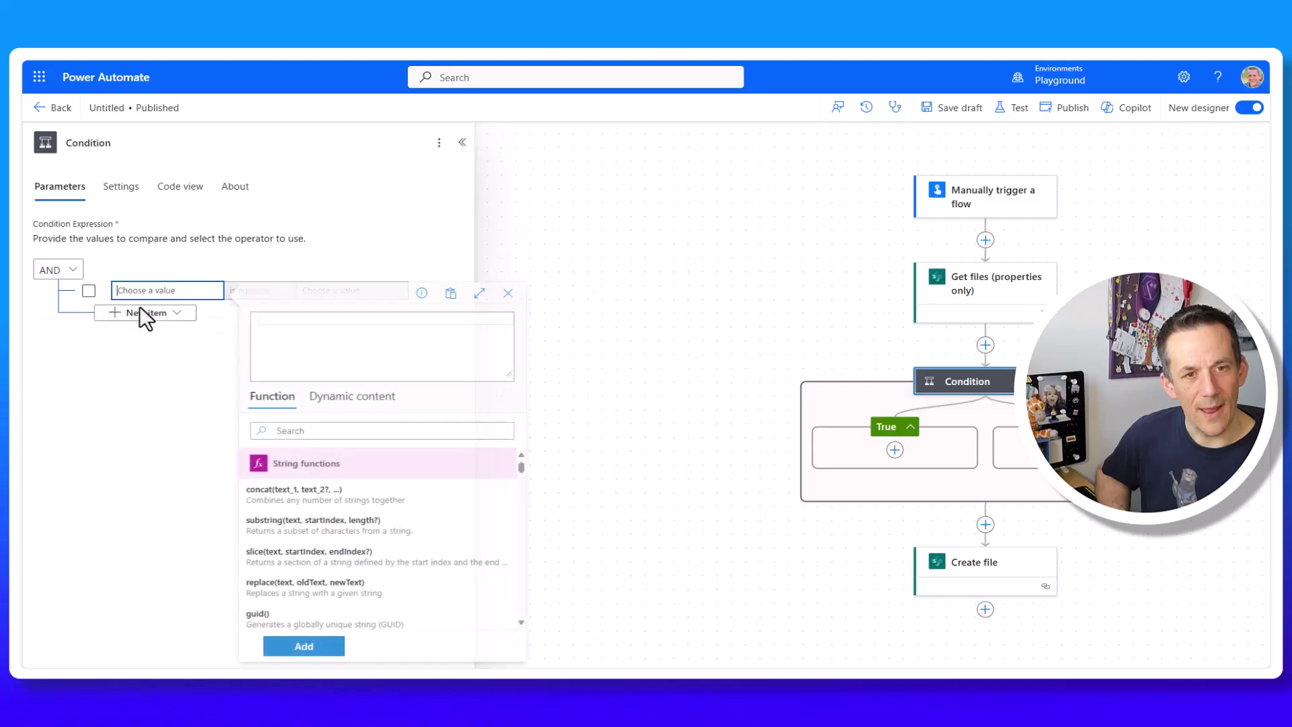
type("length")
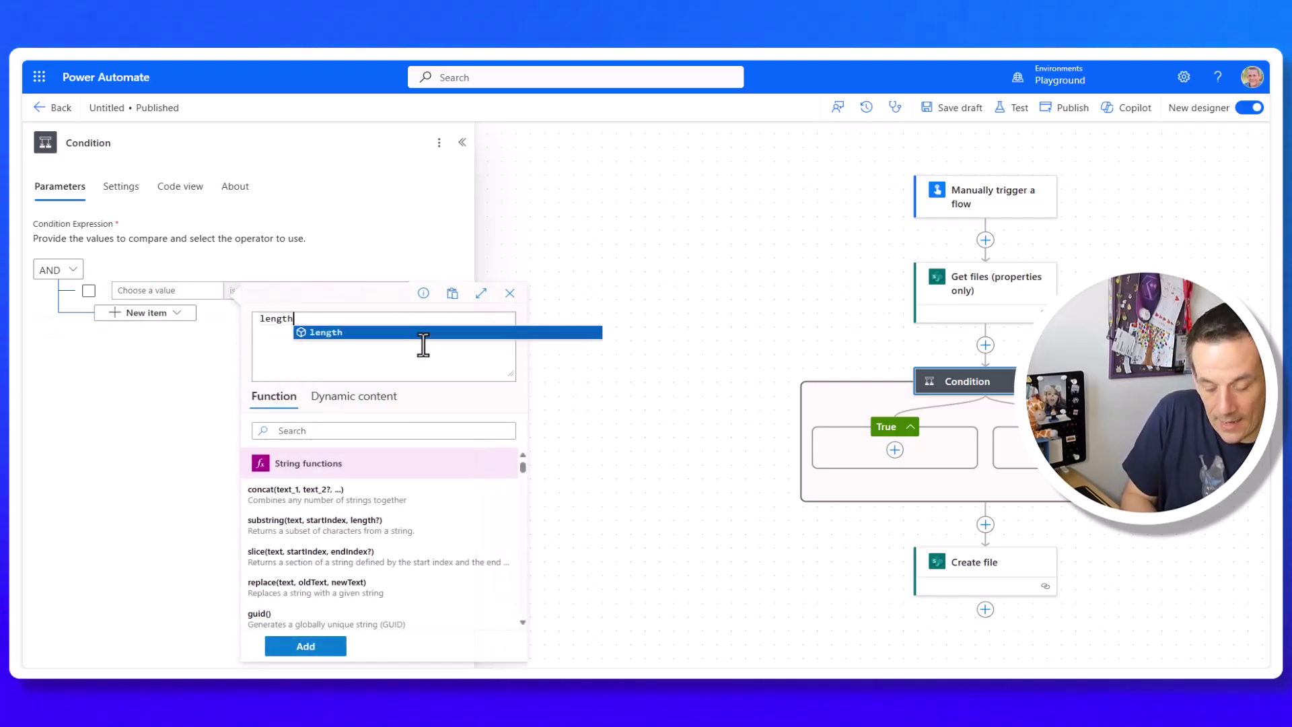
key("Return")
left_click(364, 402)
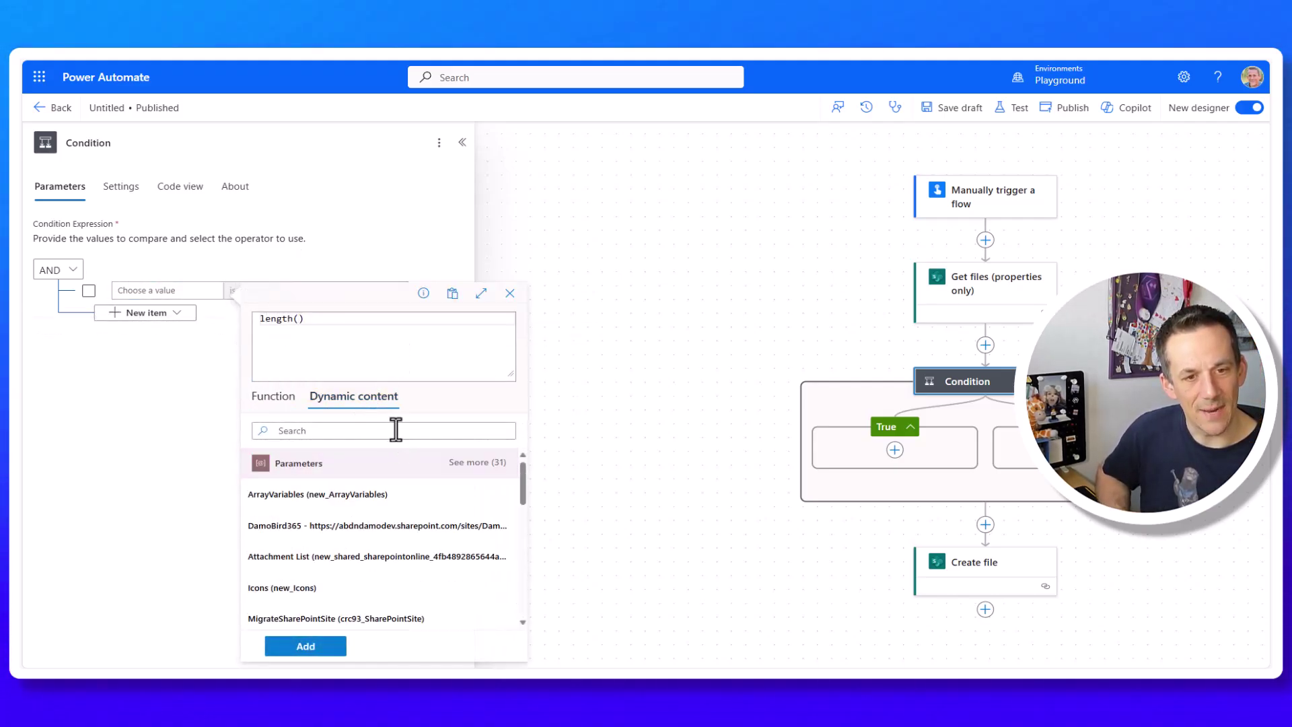
scroll(375, 507, "down", 5)
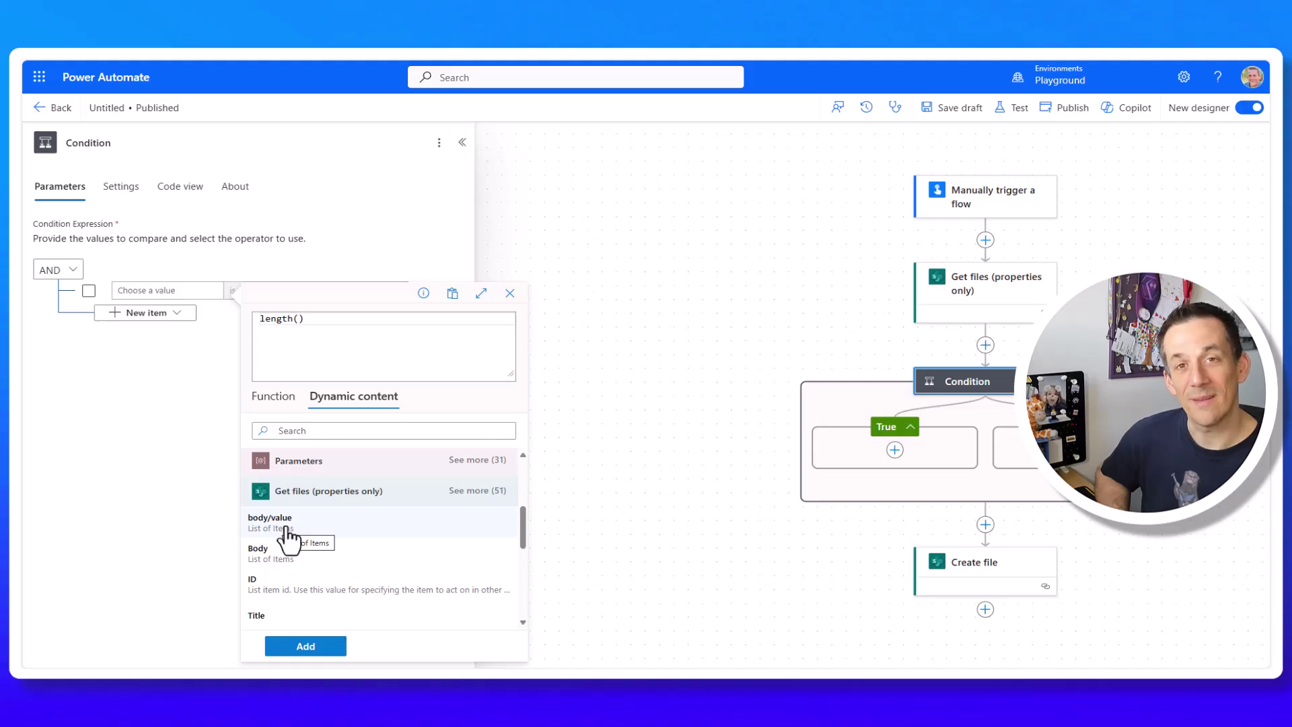
left_click(285, 532)
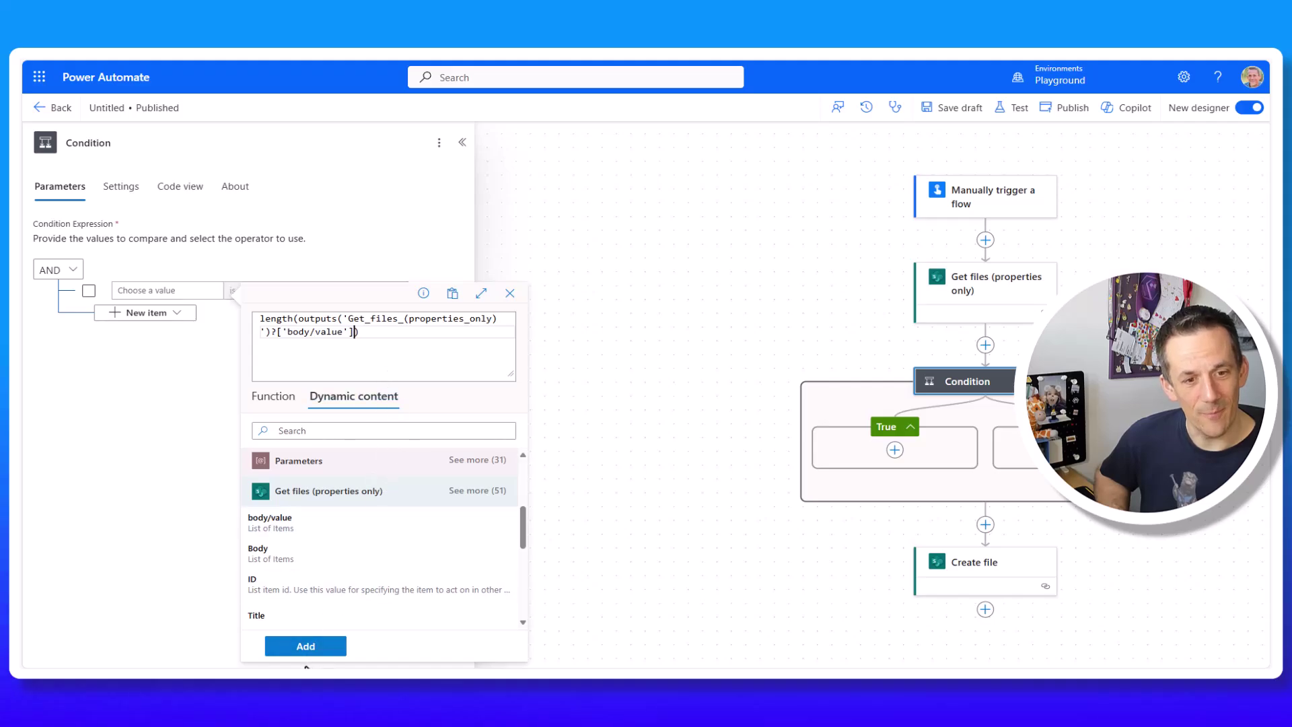
left_click(315, 647)
Compare the length expression as equal to 0 and move the Create file action into the condition's True branch.
left_click(377, 295)
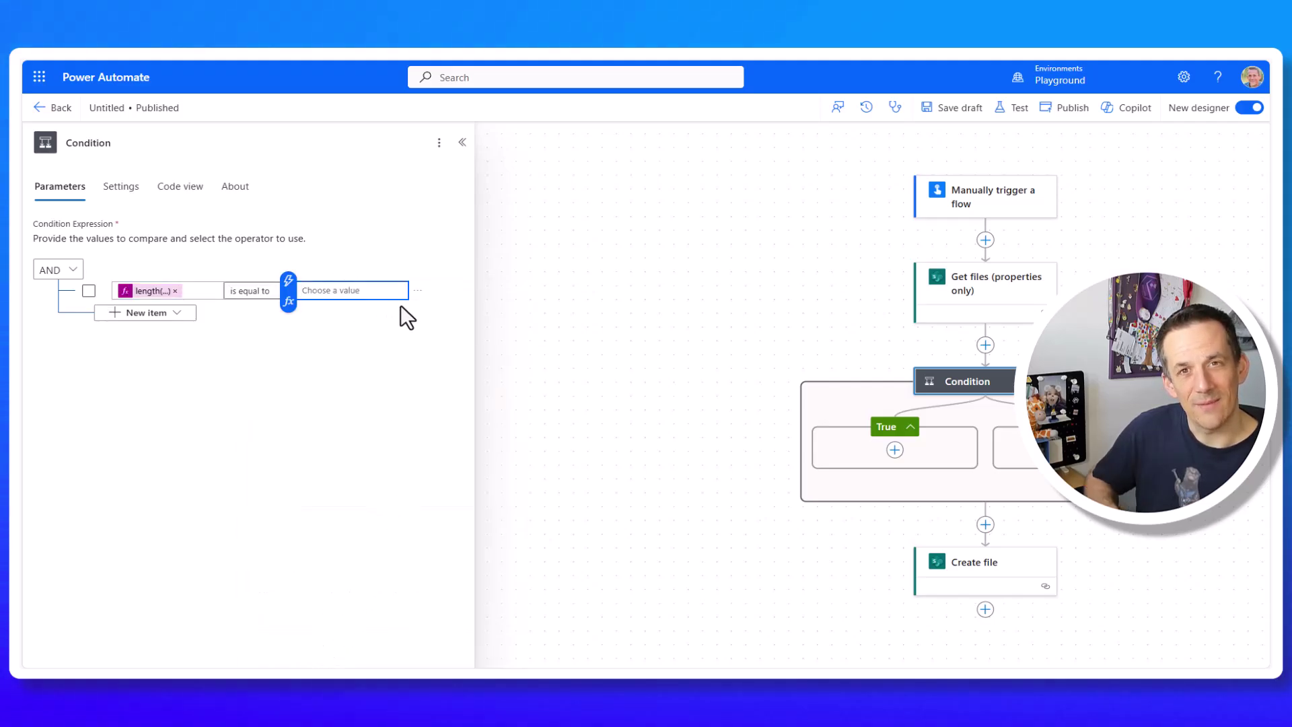
type("0")
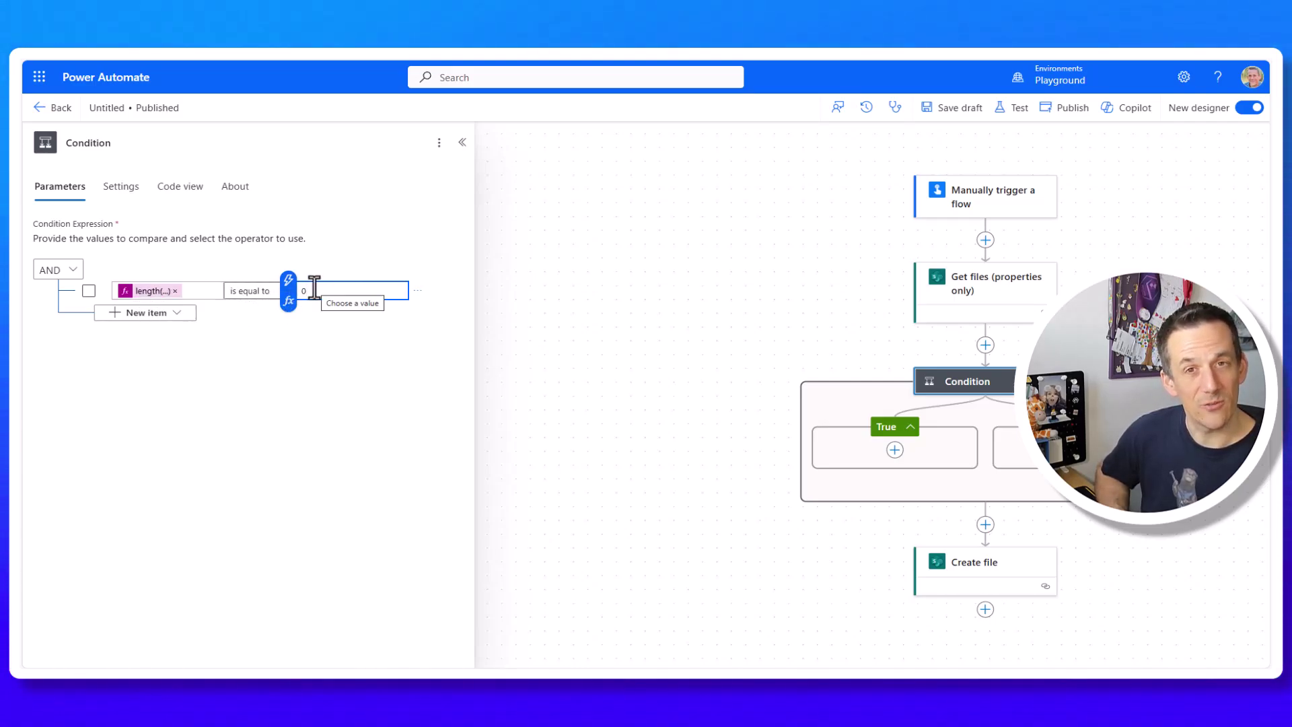
left_click_drag(999, 580, 906, 452)
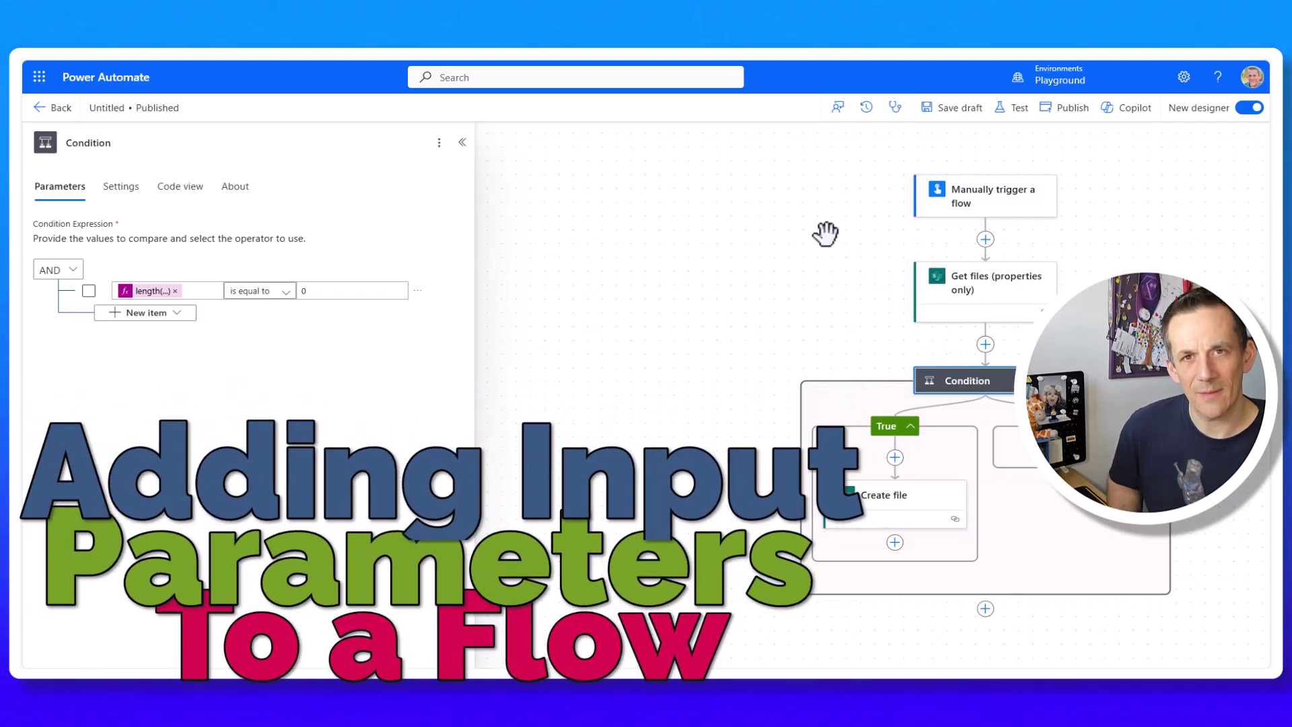
Add a text input called Name to the manual trigger.
left_click(1007, 211)
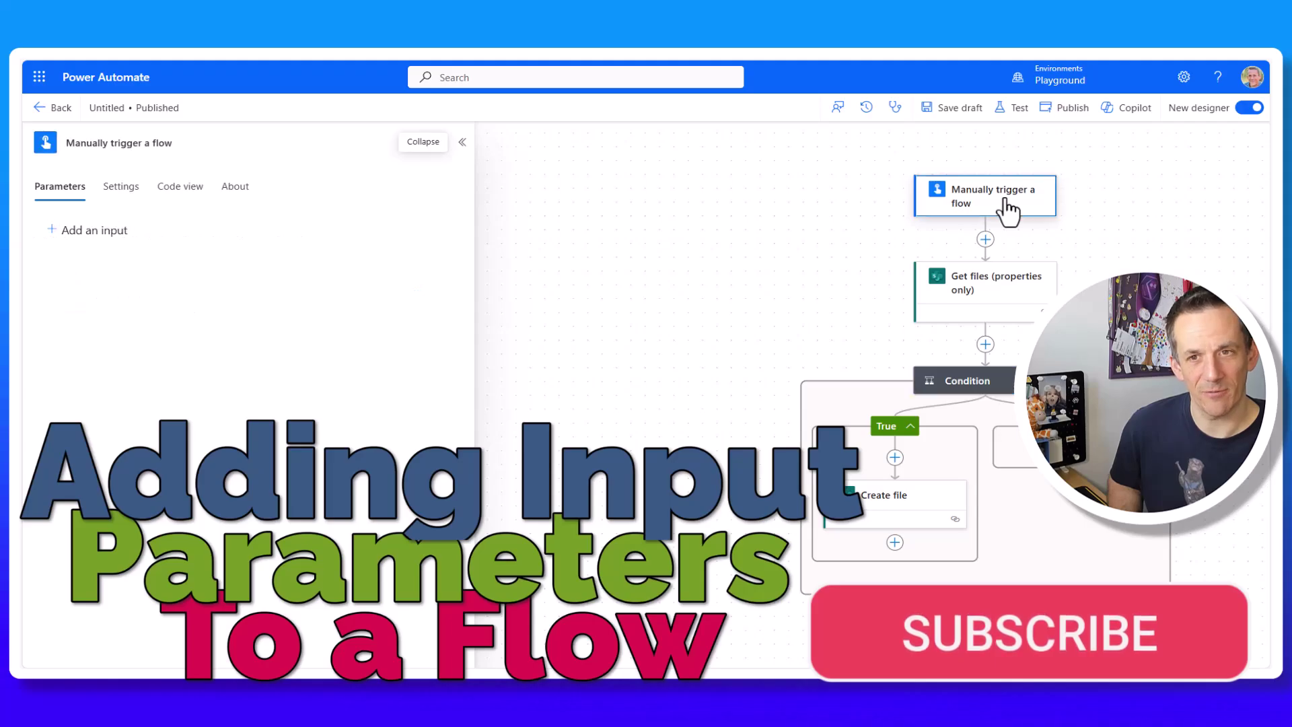
left_click(73, 232)
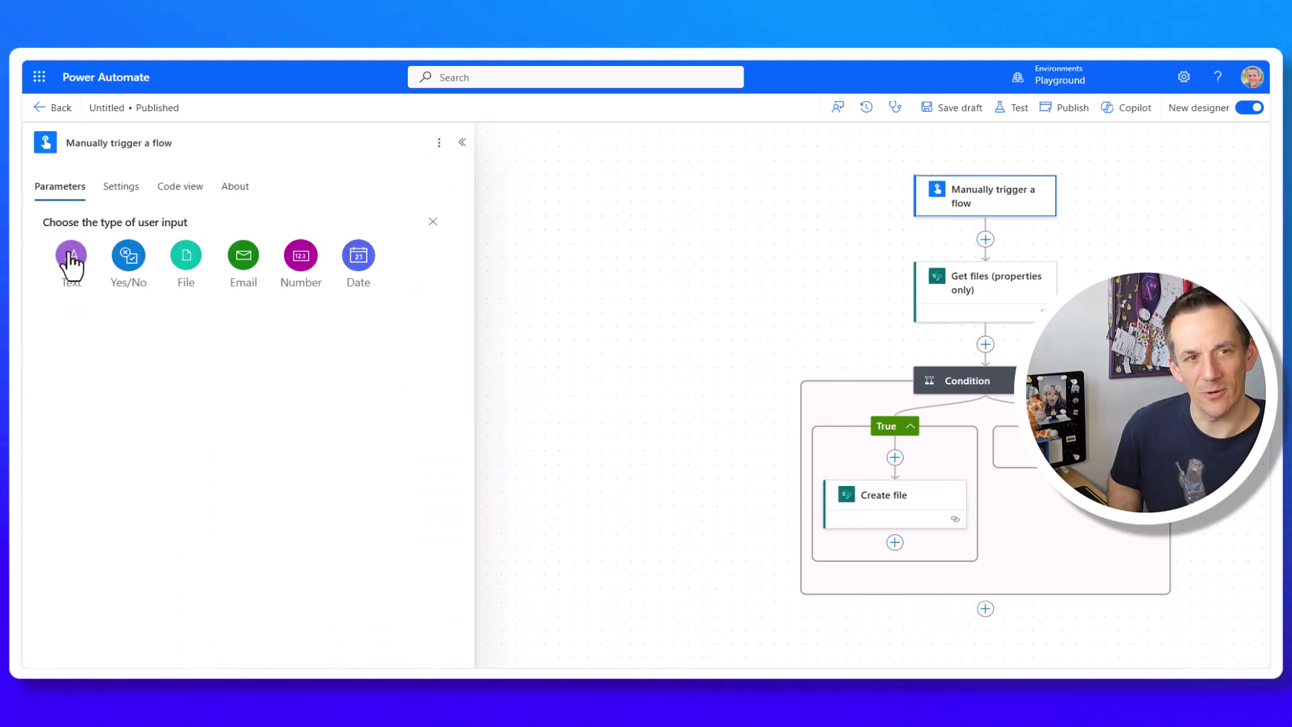
left_click(71, 259)
double_click(100, 230)
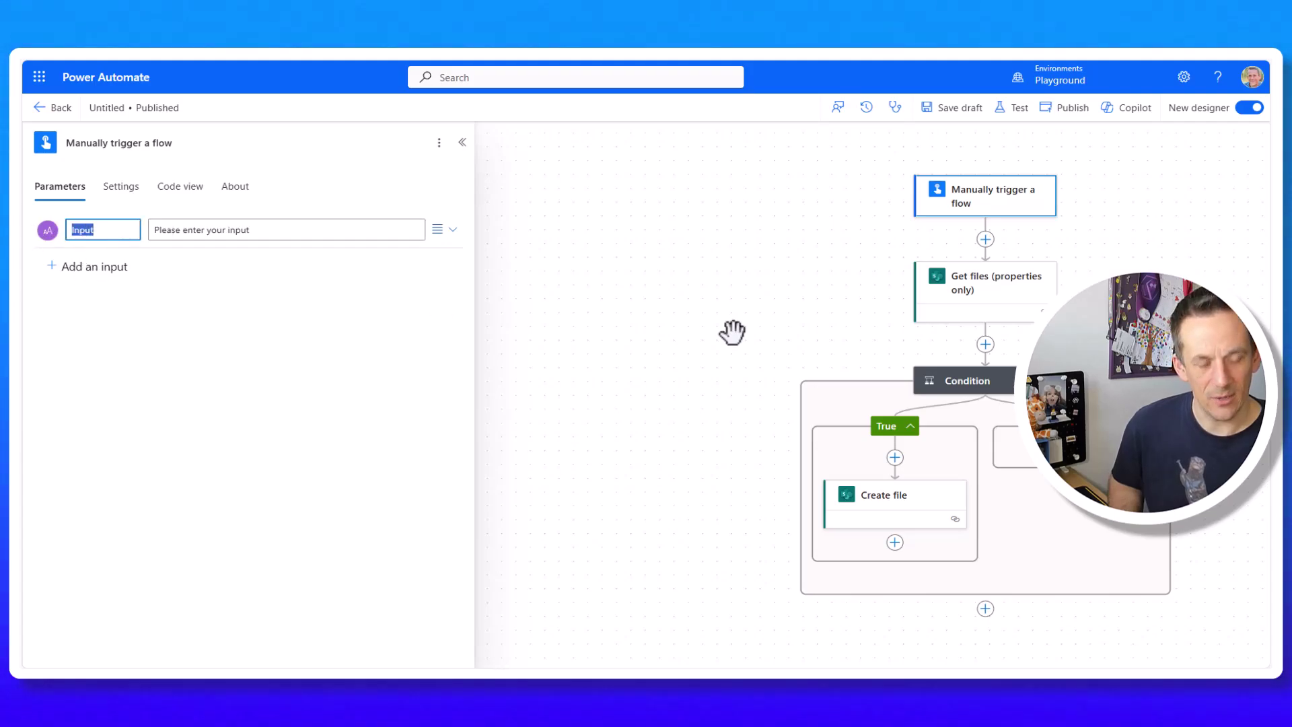
type("Name")
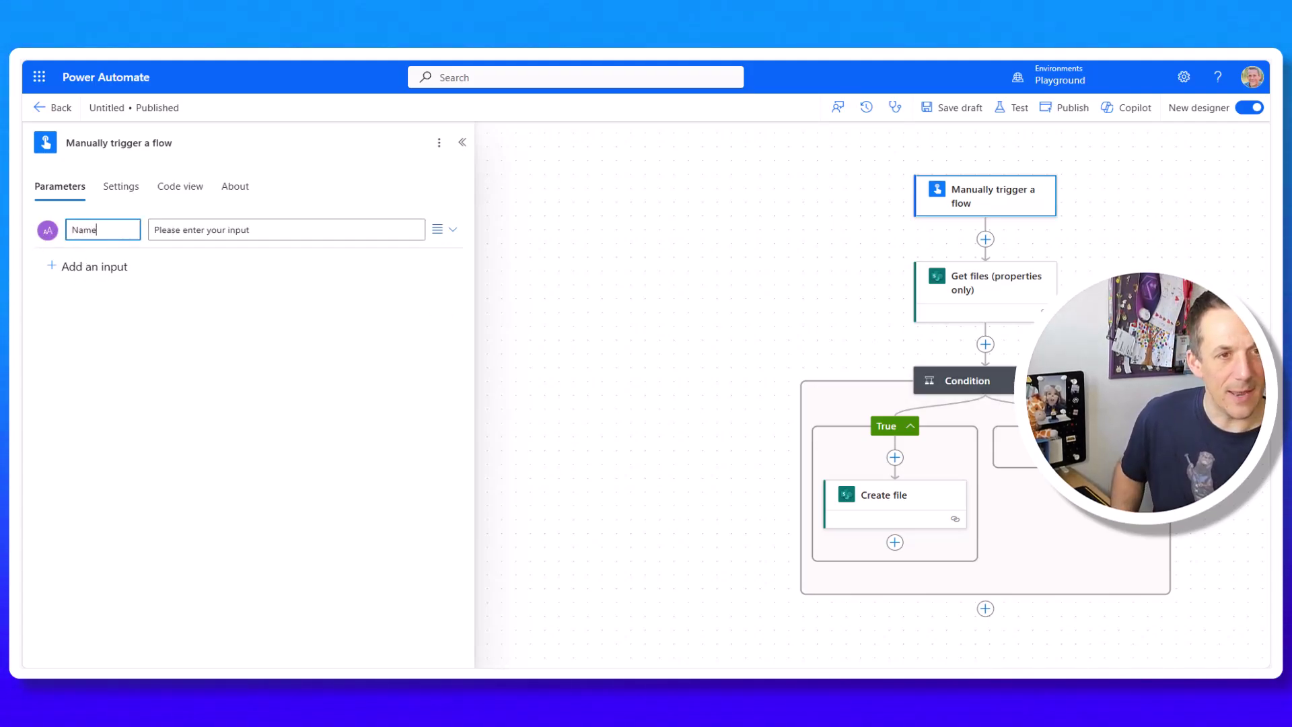
Add a date input called WorkDate to the manual trigger.
left_click(80, 267)
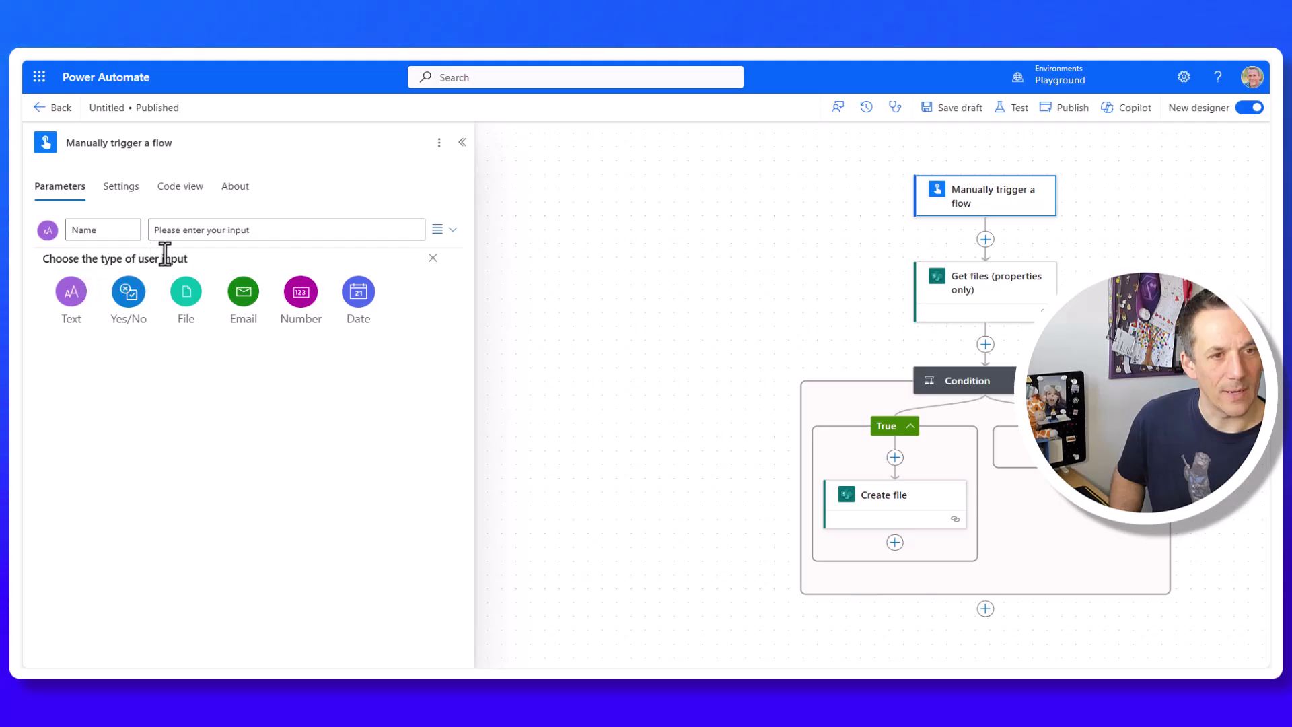
left_click(357, 293)
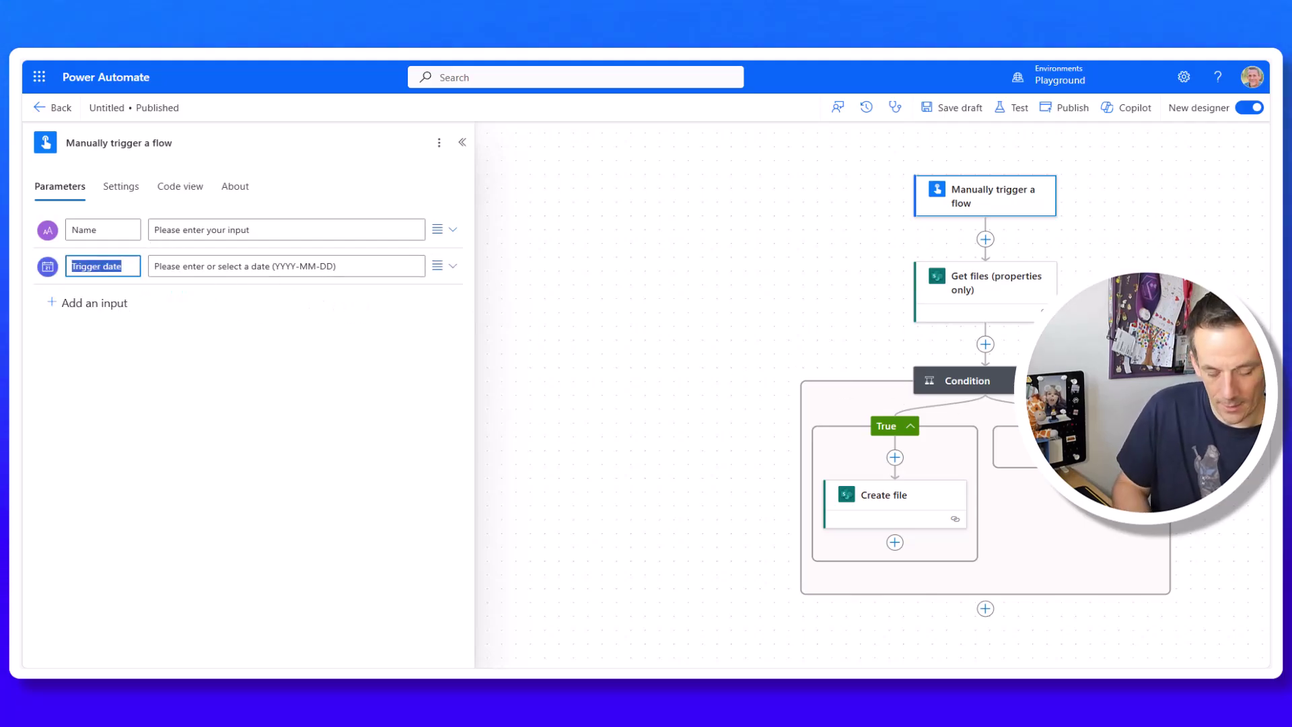
type("WorkDate")
key("Tab")
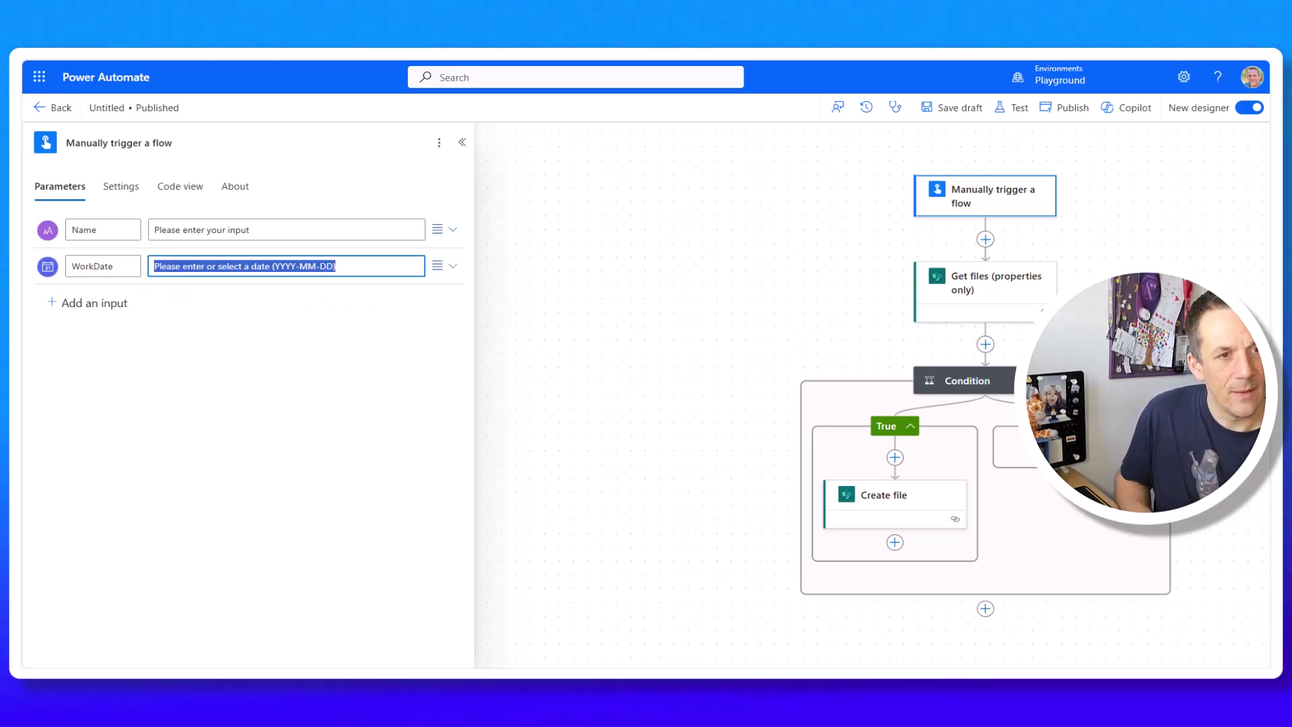
Add a second text input called WorkSummary to the manual trigger and close its settings.
left_click(67, 306)
left_click(75, 329)
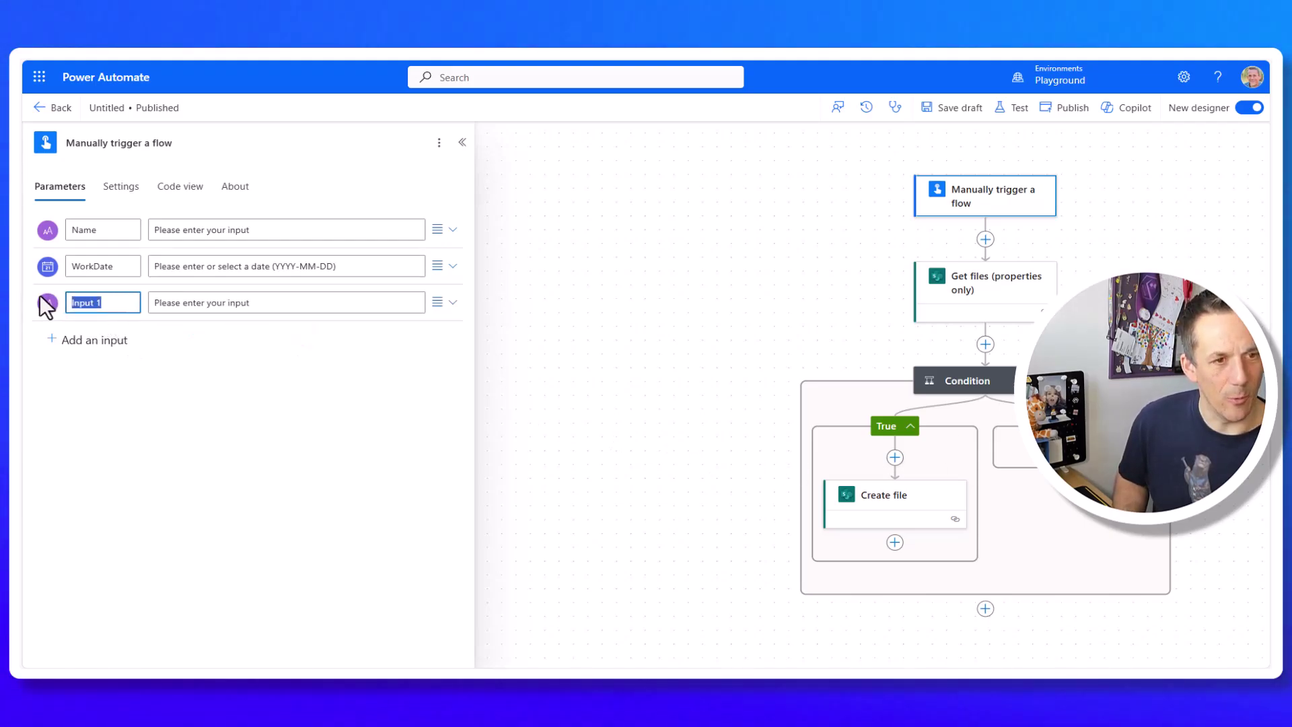
type("WorkSummary")
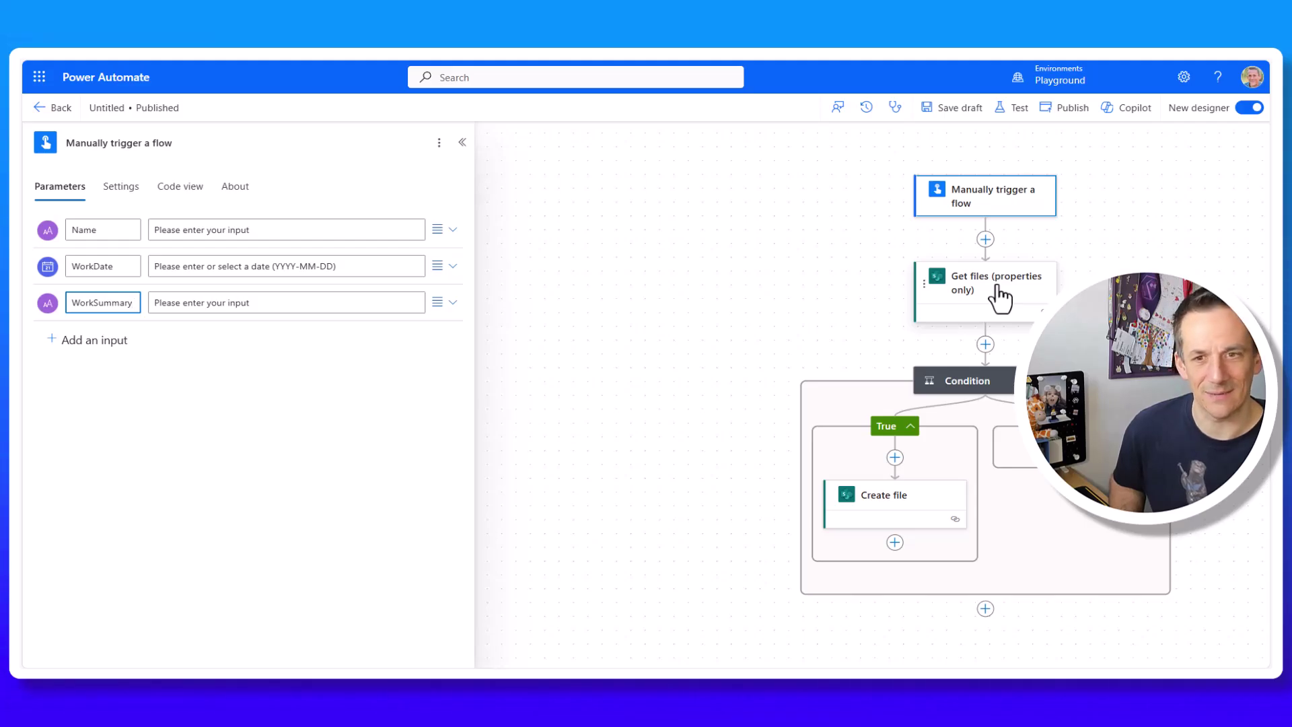
left_click(701, 341)
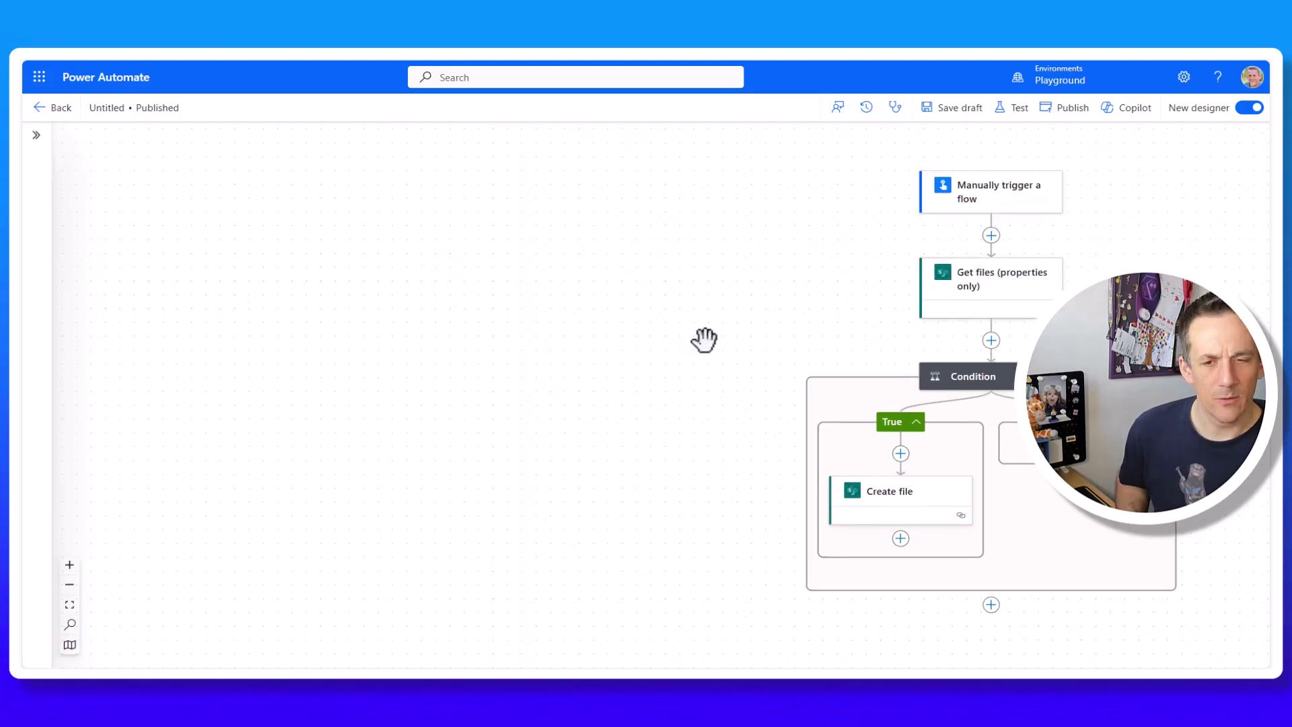
Add an Excel Create table action after Create file in the True branch.
left_click(902, 539)
left_click(937, 537)
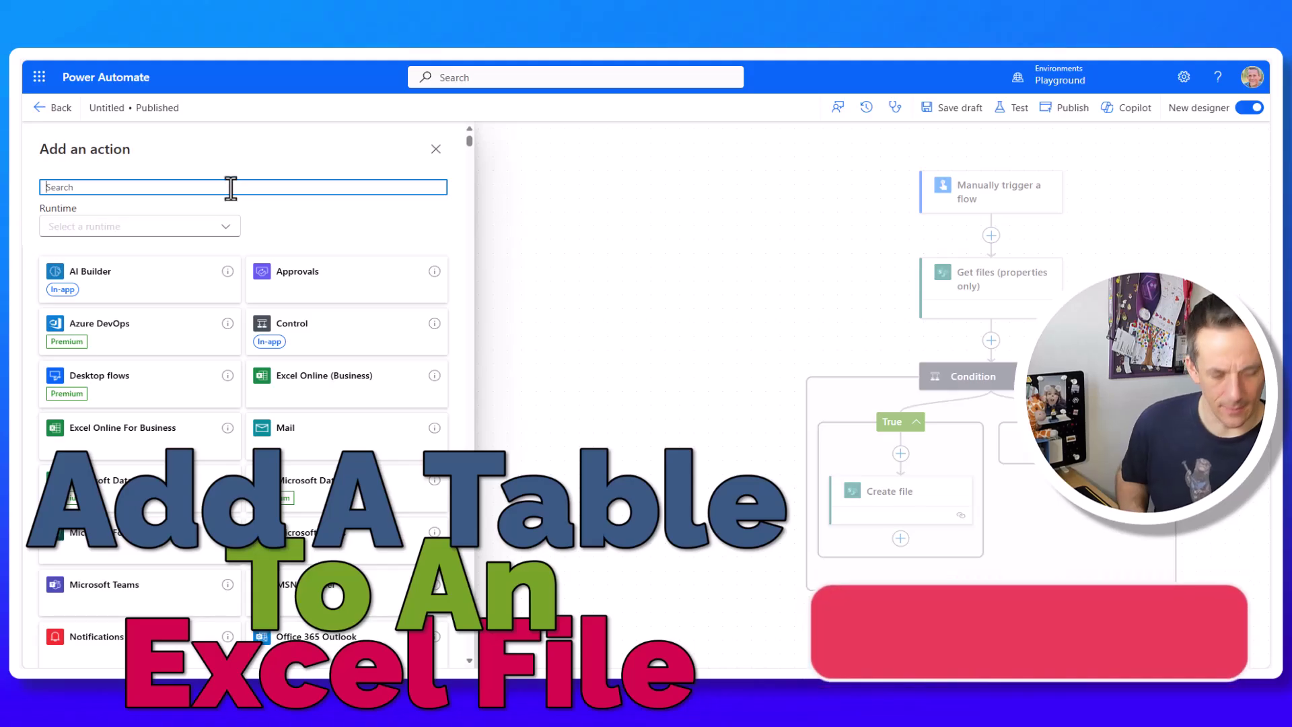
type("Create Table")
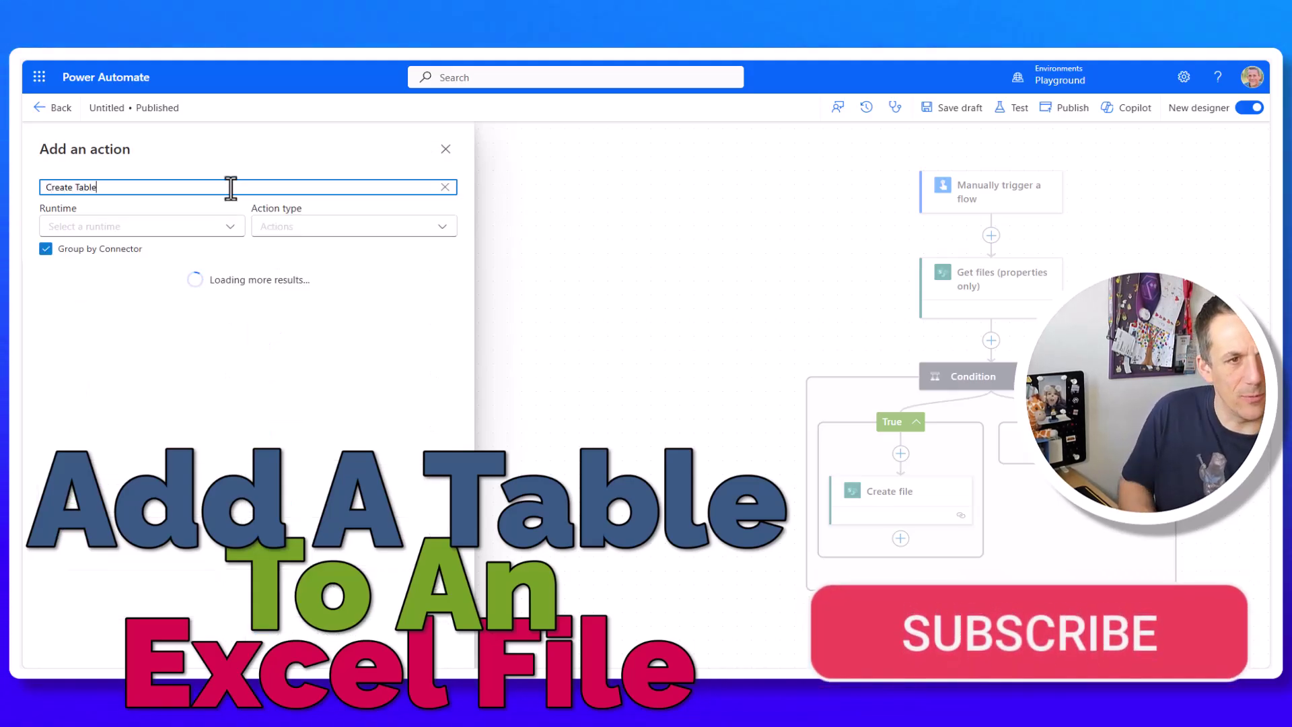
left_click(172, 326)
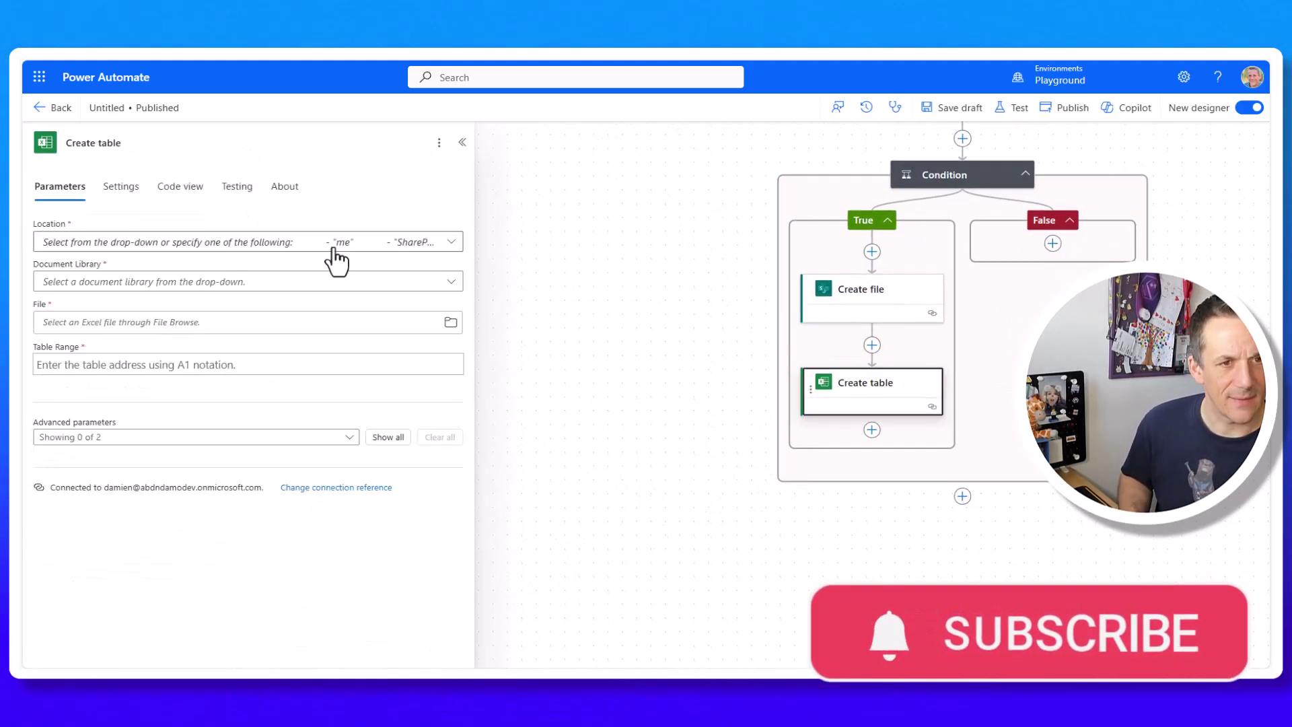
Point Create table to the November 2024 SharePoint site's Documents library and use Create file's body/Id as the file.
left_click(451, 243)
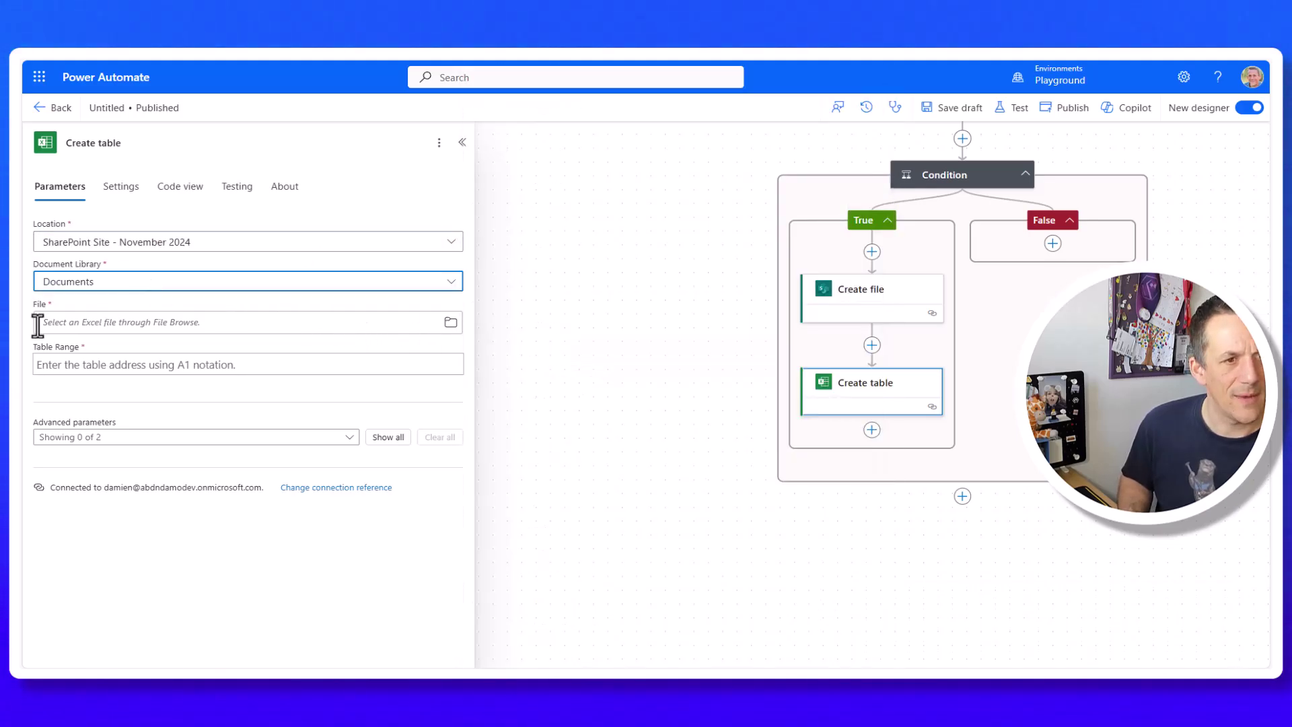
left_click(41, 323)
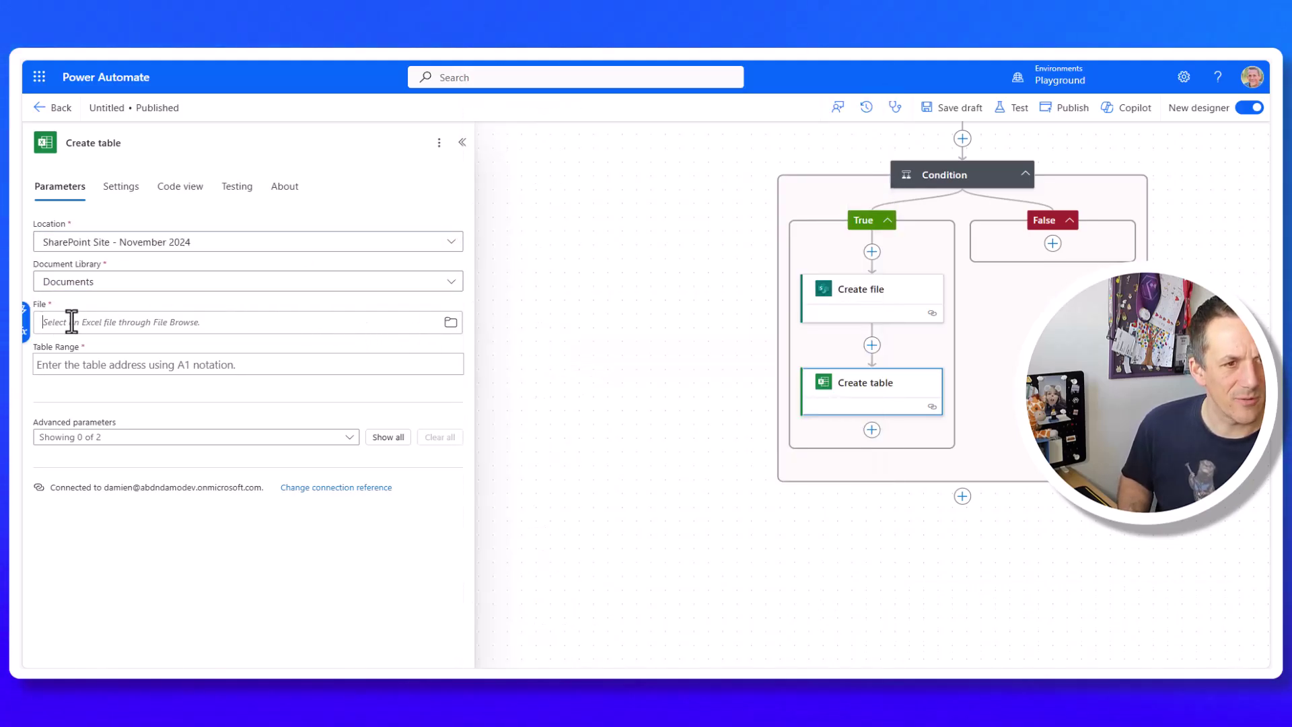
left_click(26, 313)
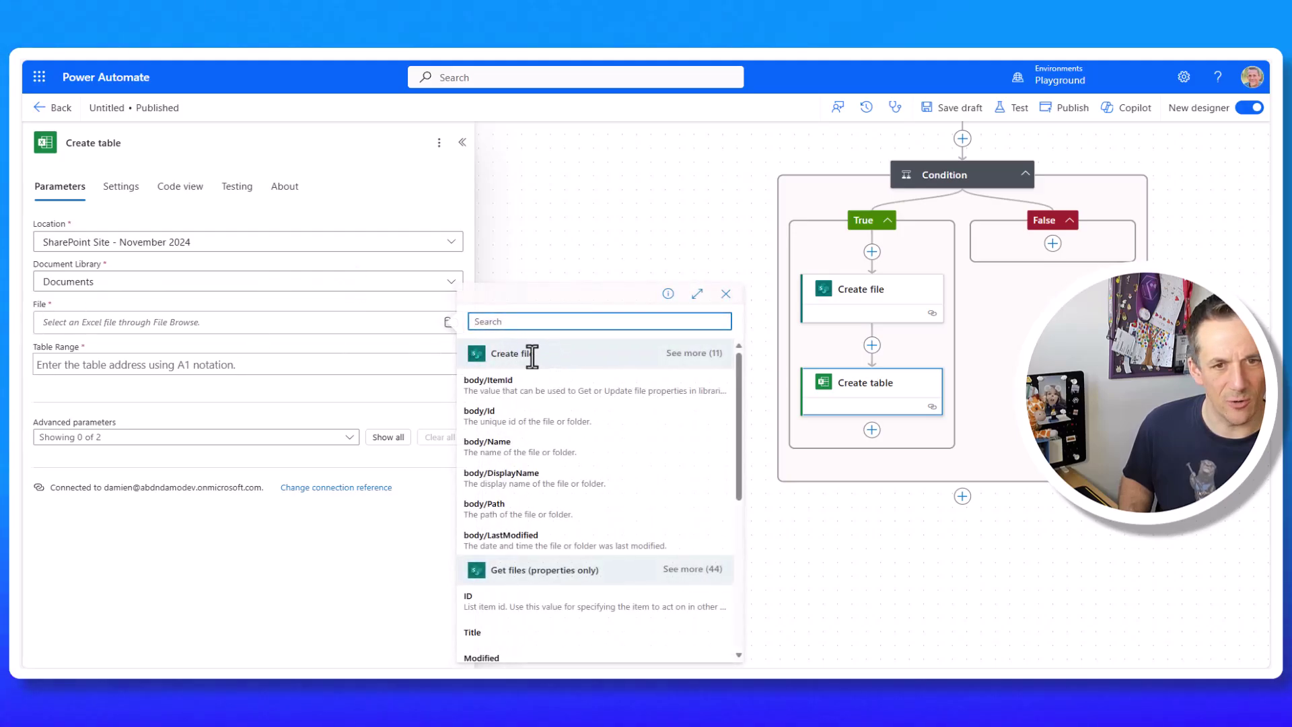
left_click(522, 418)
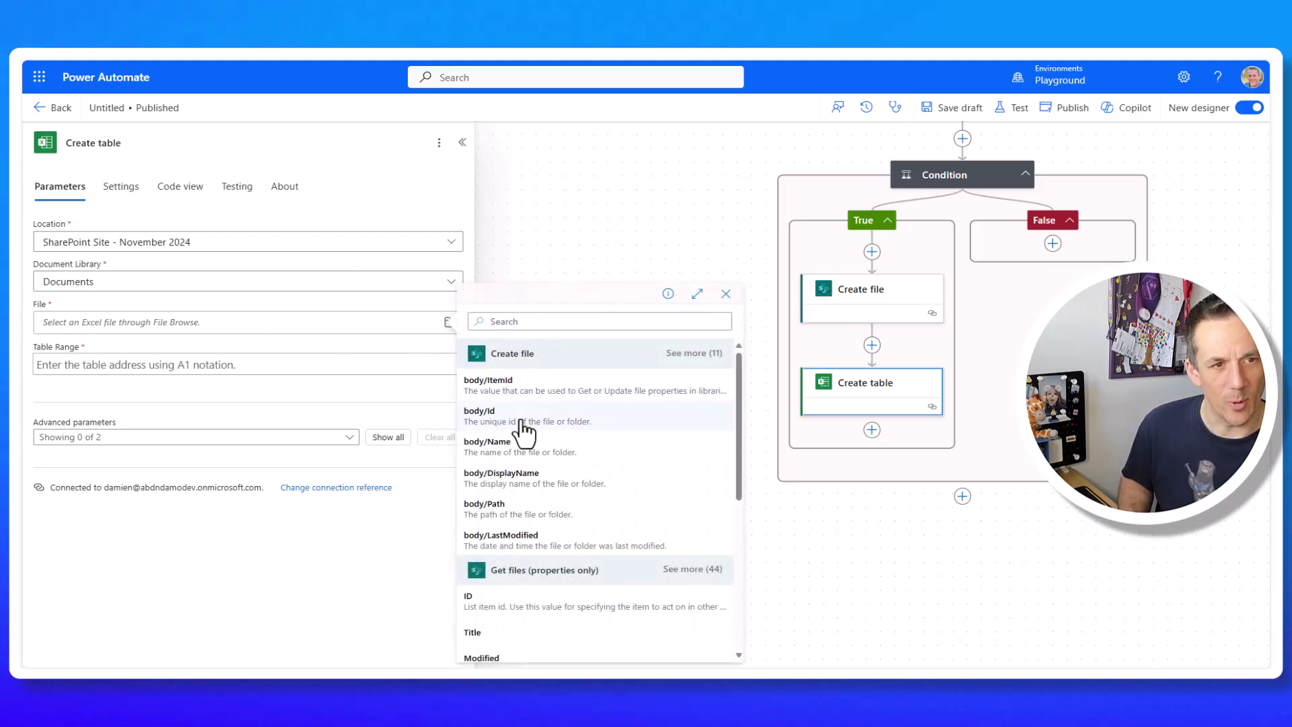
Set the table range of Create table to A1:C1.
left_click(159, 365)
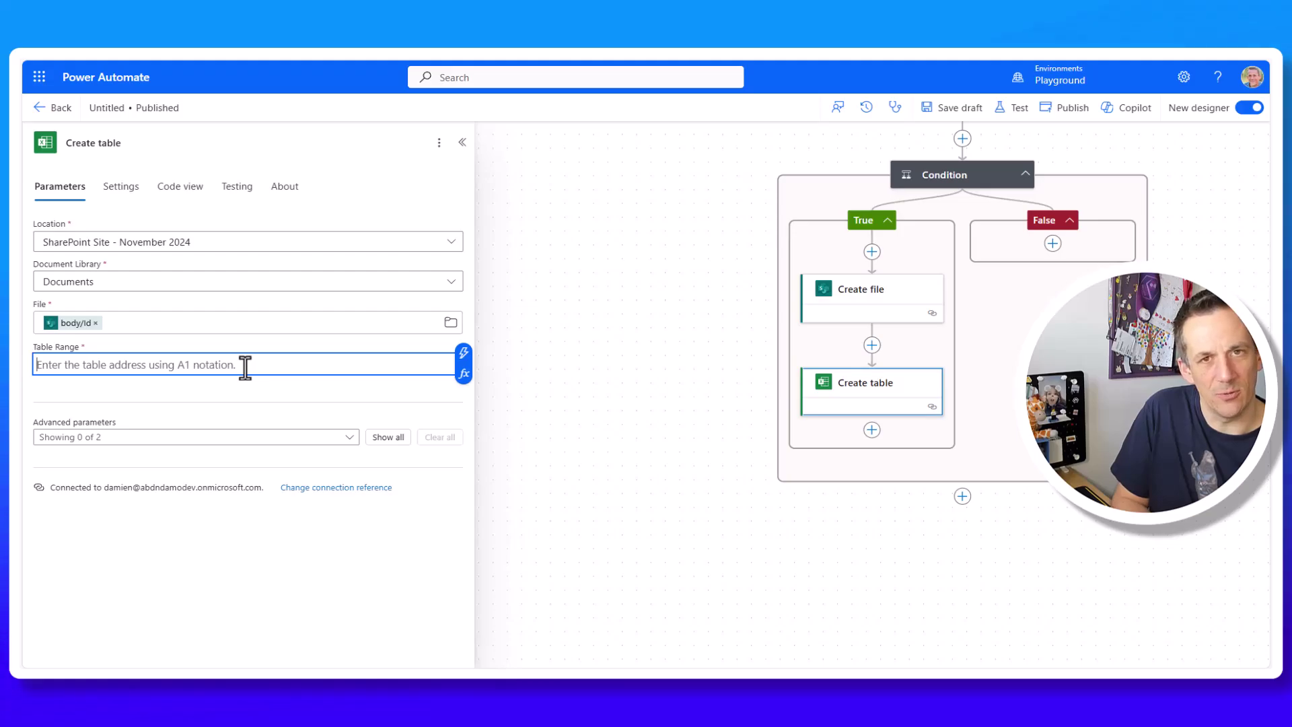
type("A")
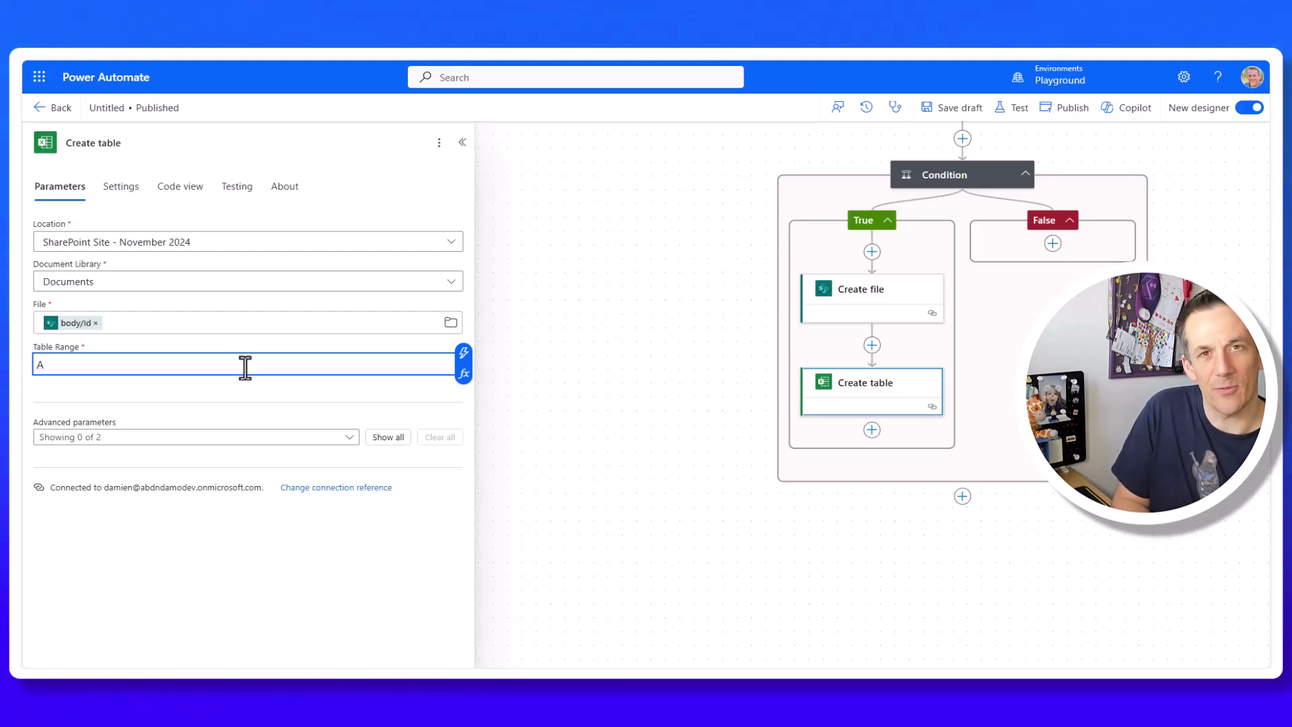
type("1:C1")
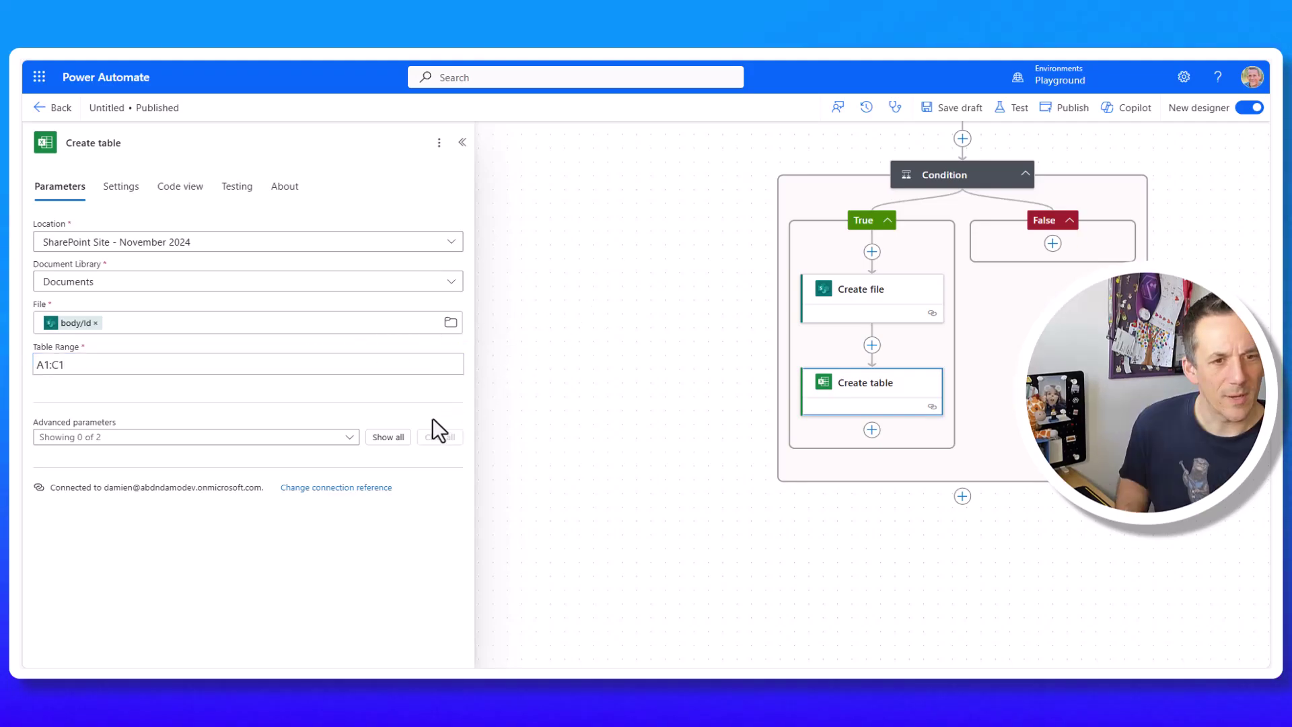
Show the Table name and Columns names advanced parameters of the Create table action.
left_click(350, 438)
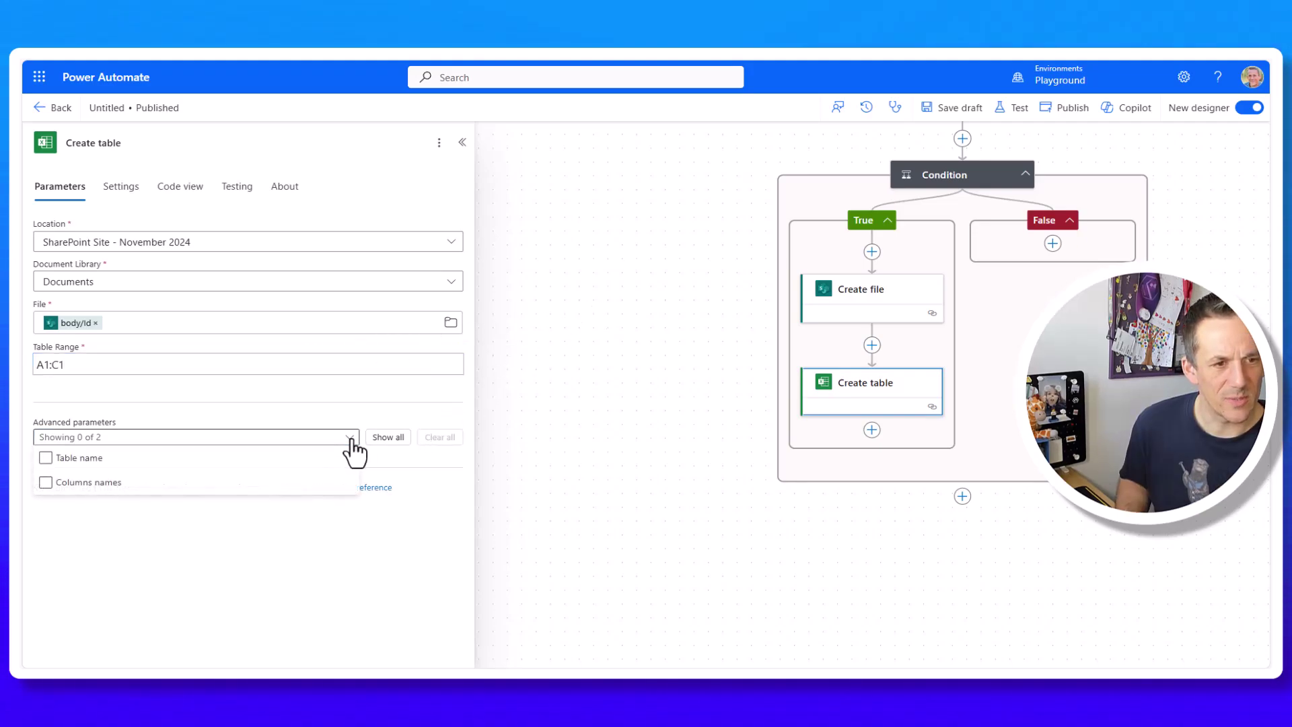
left_click(77, 461)
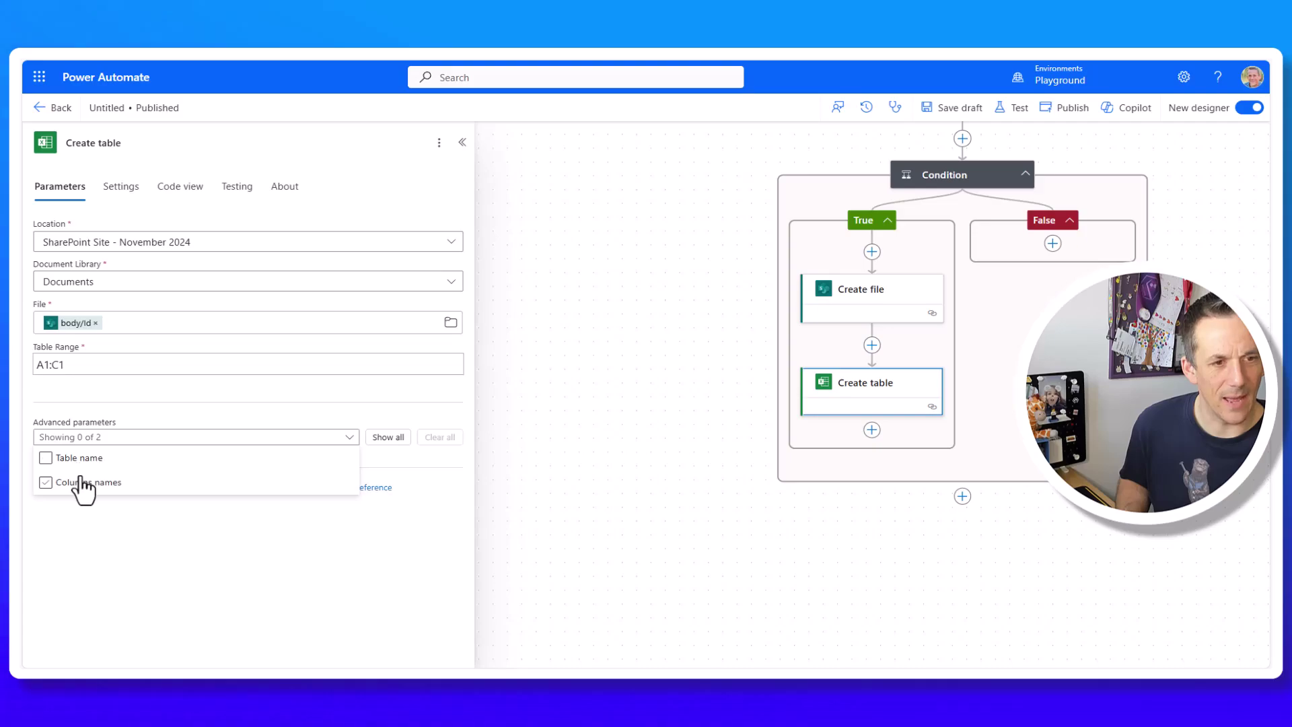
left_click(76, 461)
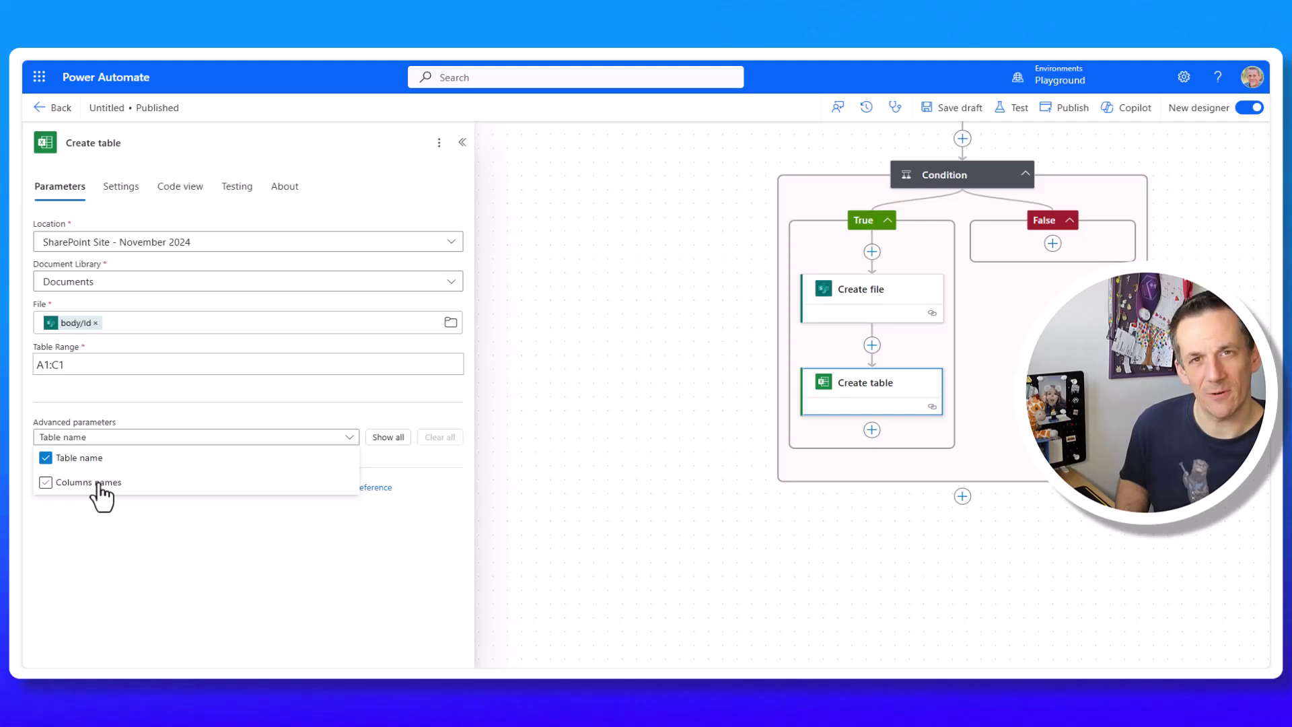
left_click(101, 484)
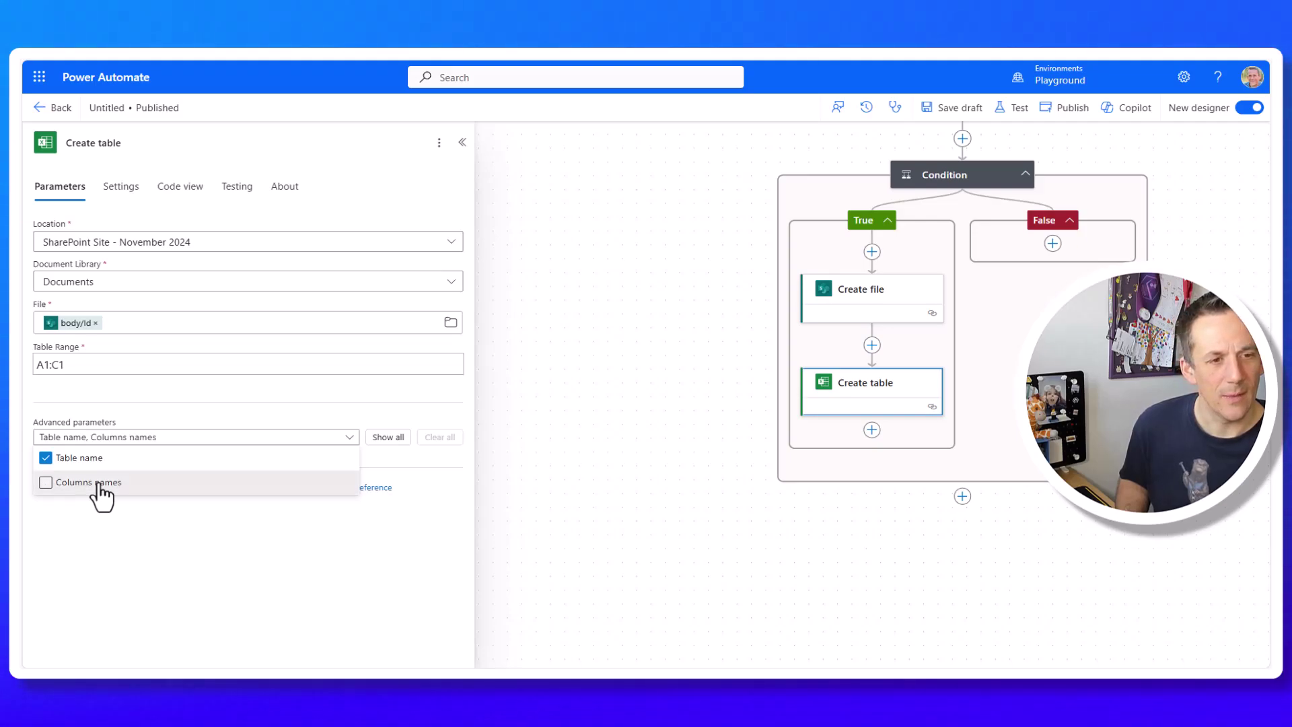
left_click(159, 556)
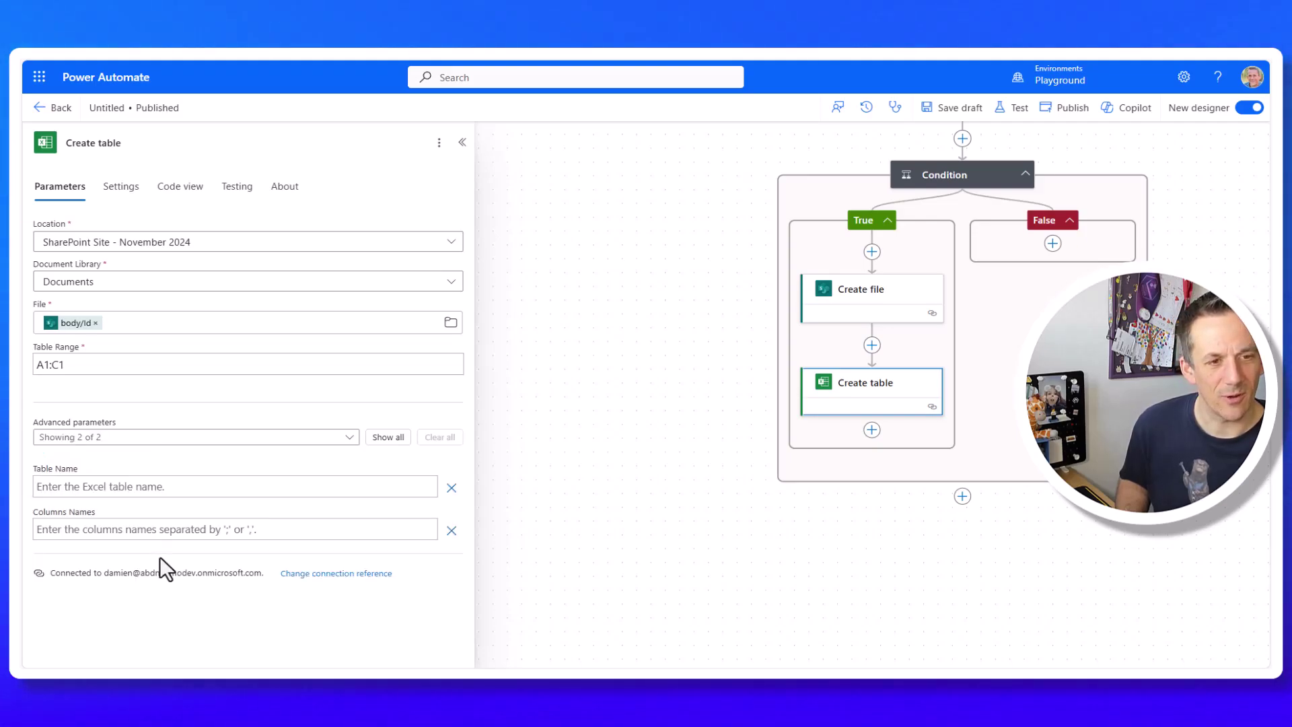
Set the column names of Create table to Name,WorkDate,WorkSummary.
left_click(91, 529)
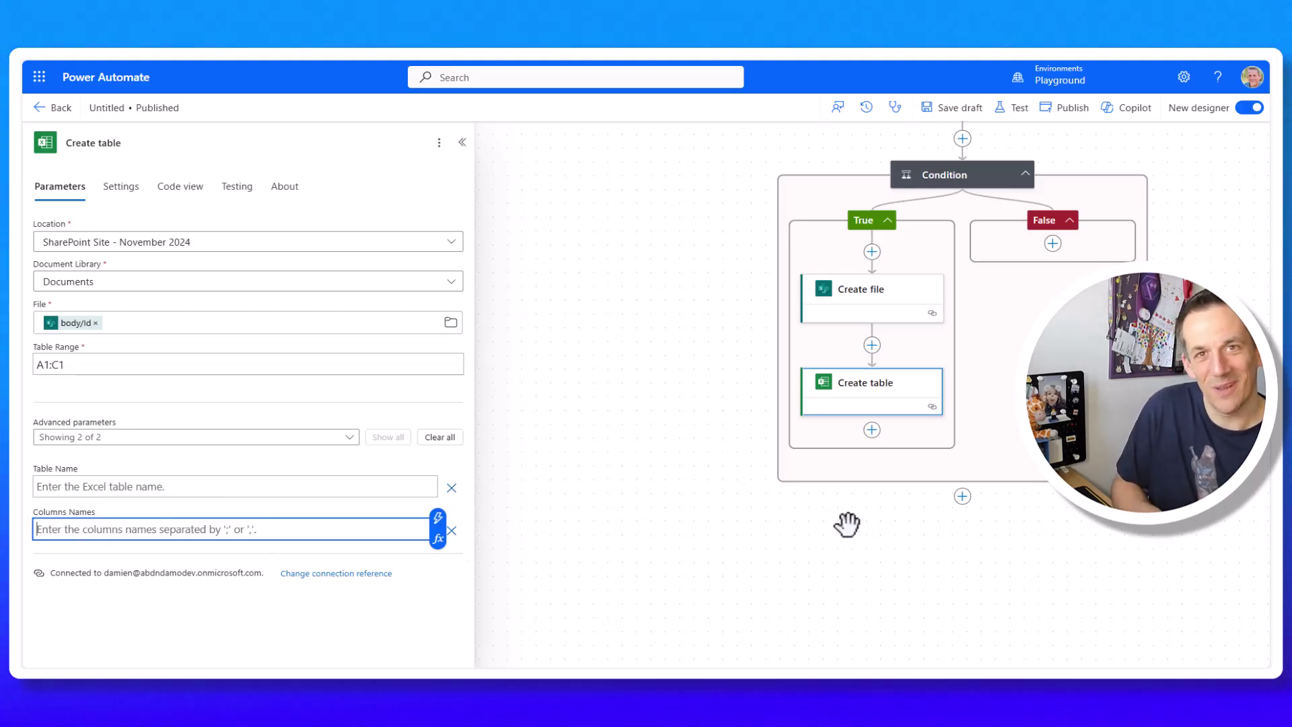
type("Name,")
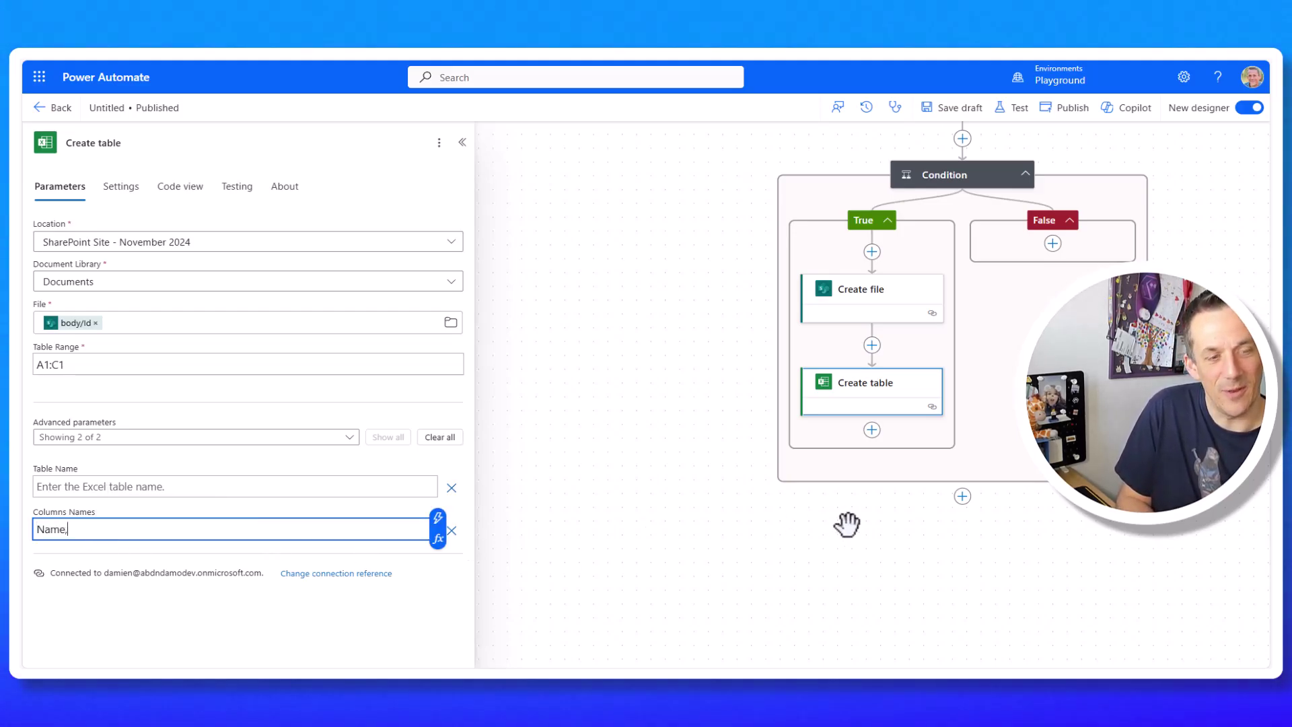
type("WorkDate")
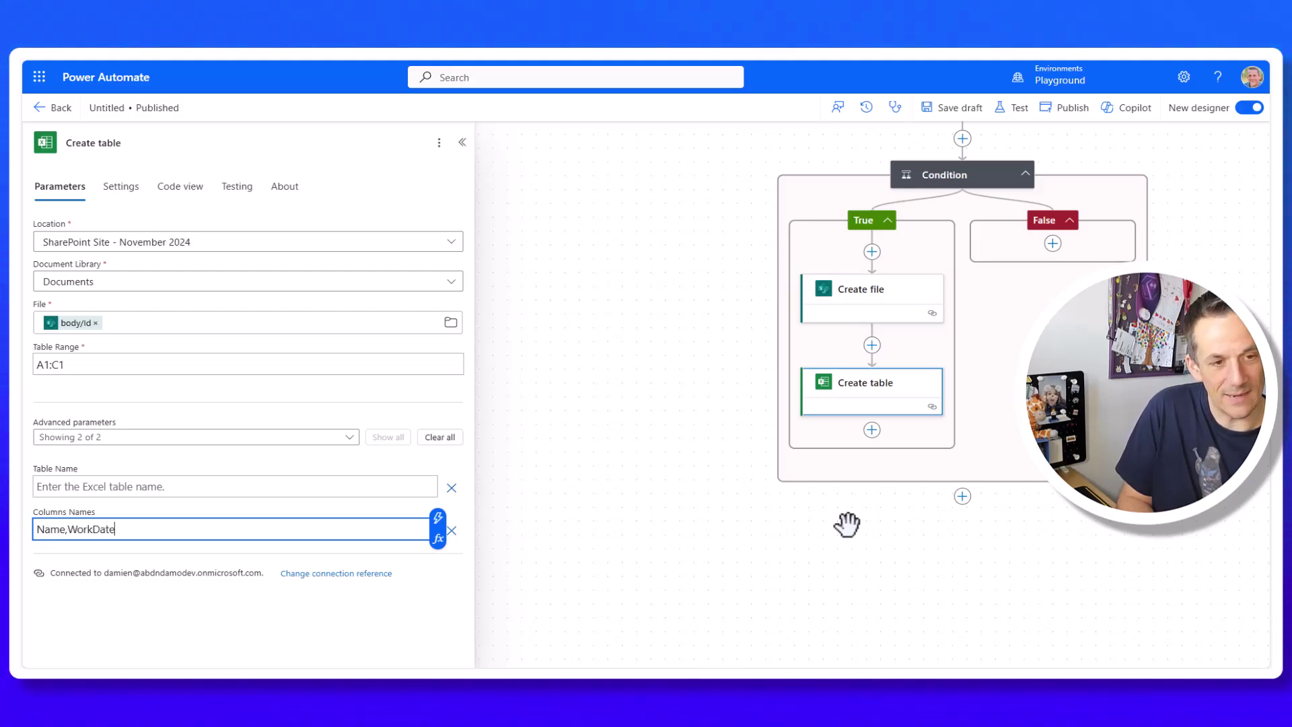
type(",")
type("WorkS")
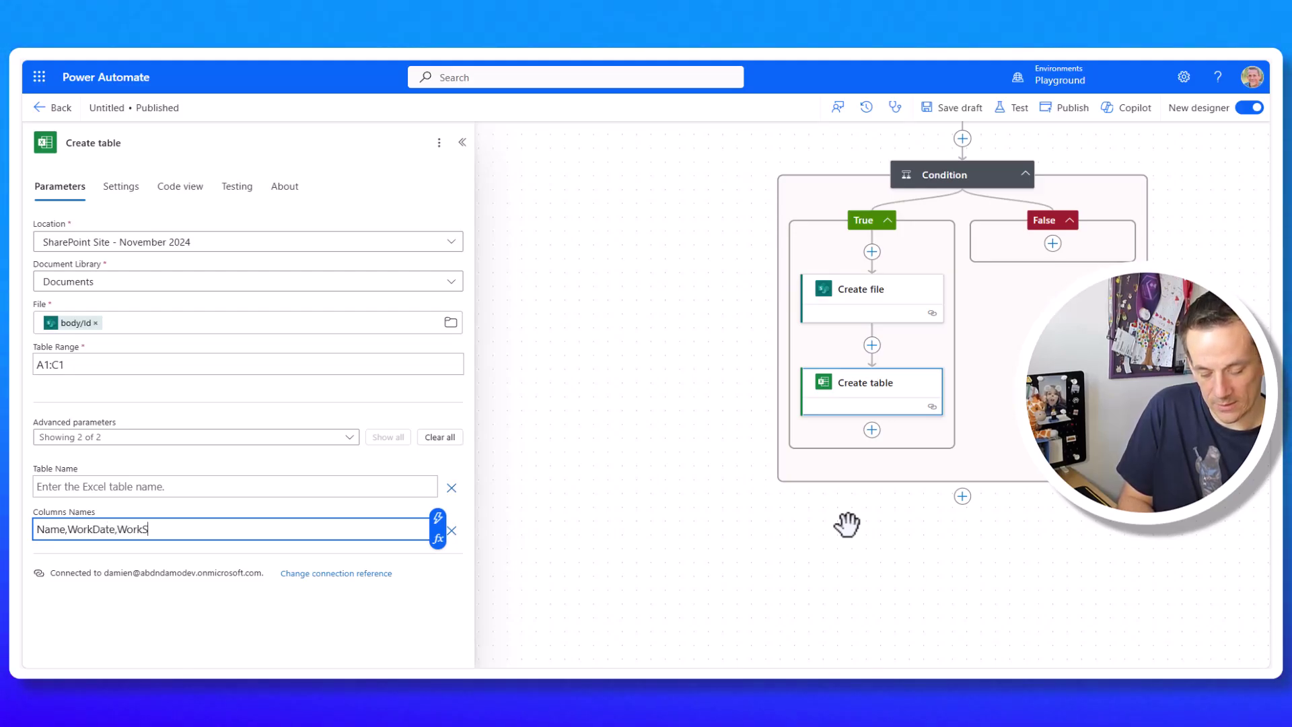
type("ummary")
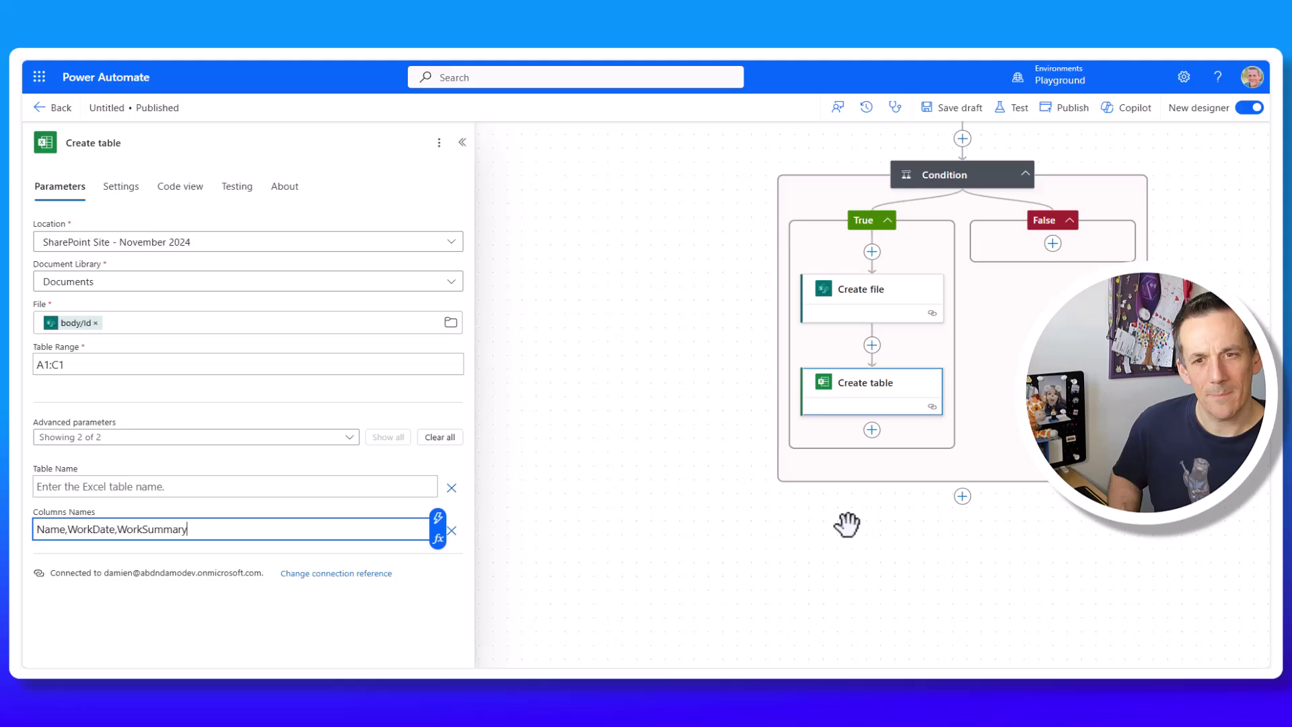
Add an Excel Online (Business) Add a row into a table action after Create table in the True branch.
left_click(872, 429)
left_click(925, 435)
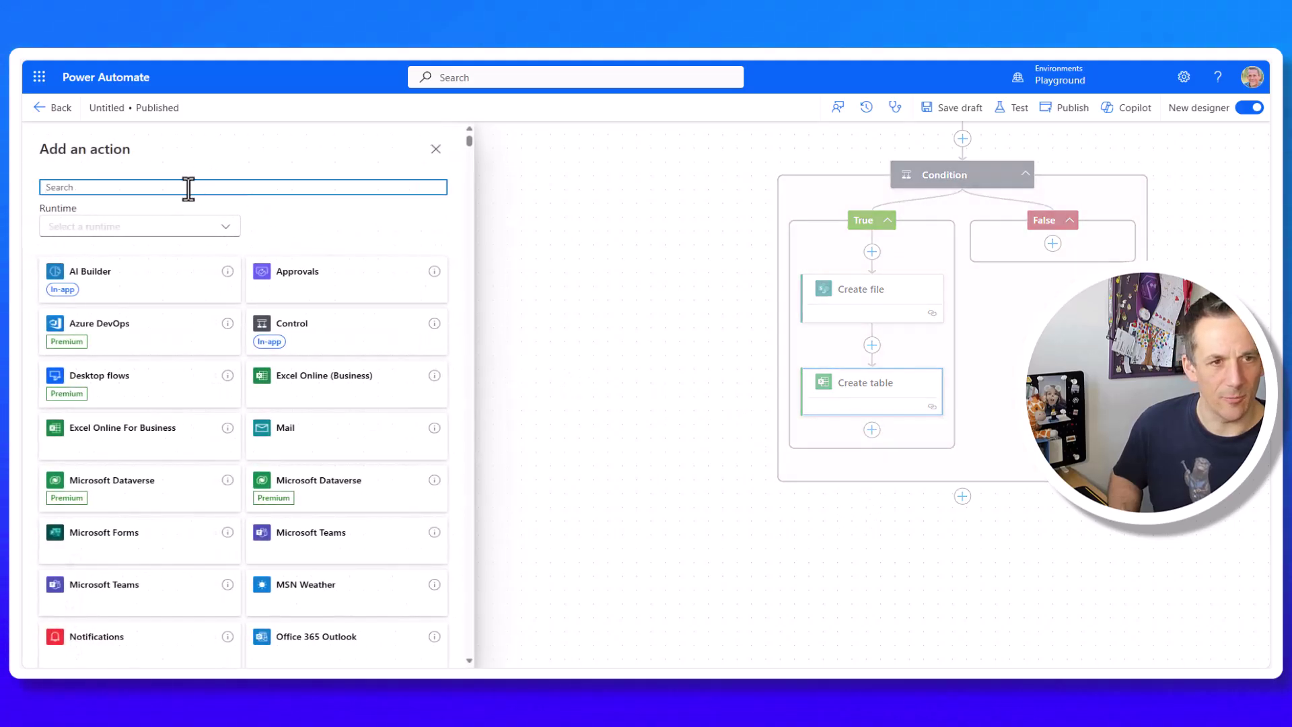
type("Add row table")
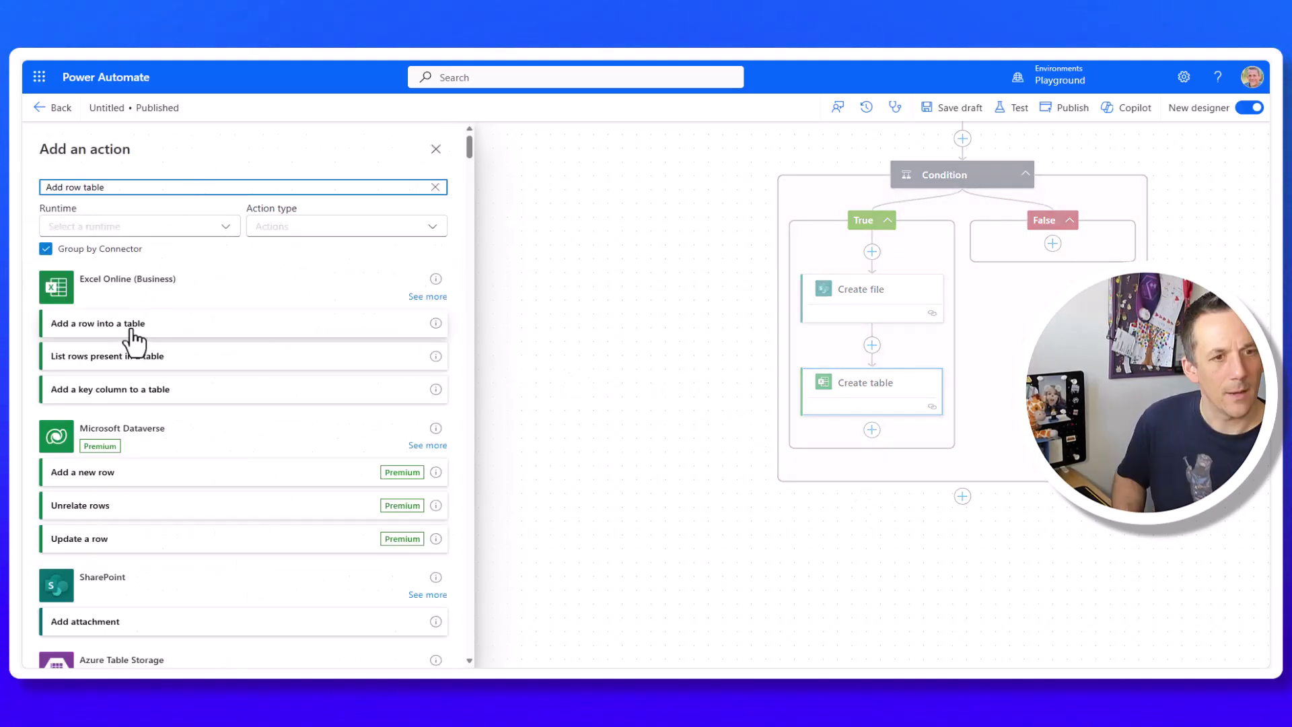
left_click(129, 327)
Point Add a row into a table to the November 2024 SharePoint site's Documents library and use Create file's body/Id as the file.
left_click(446, 246)
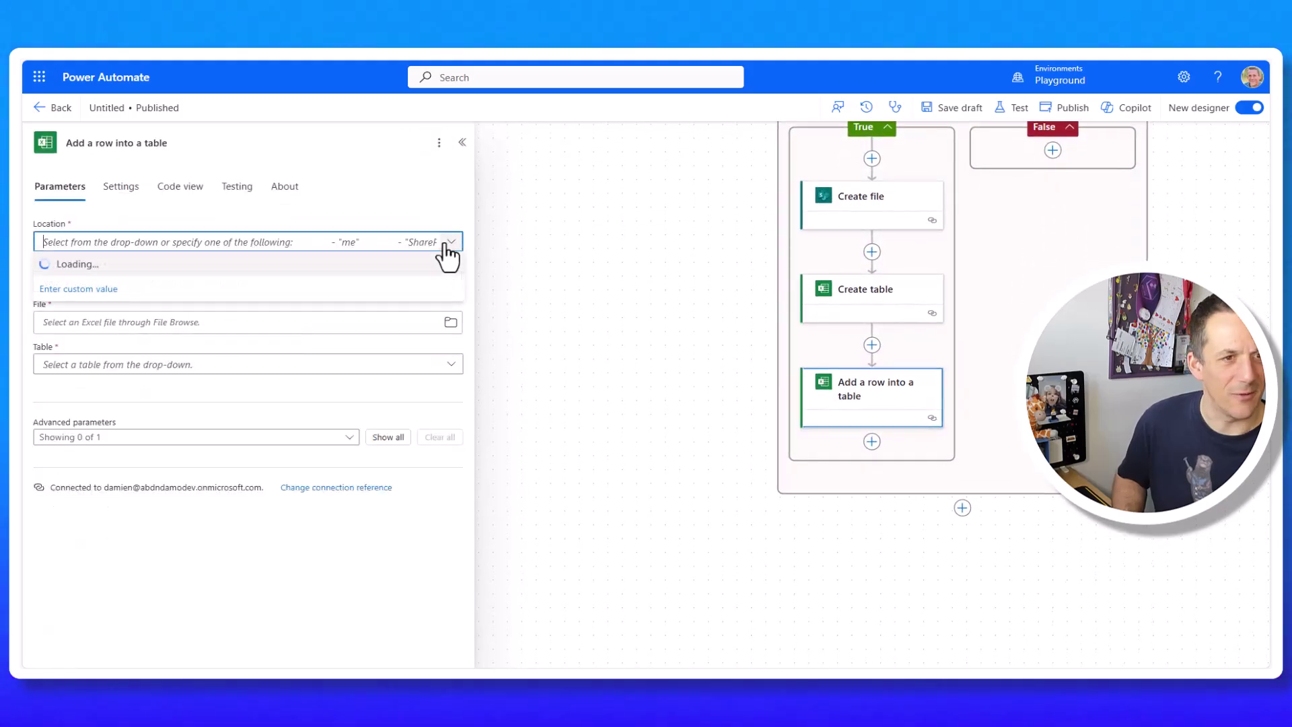
left_click(318, 325)
left_click(82, 281)
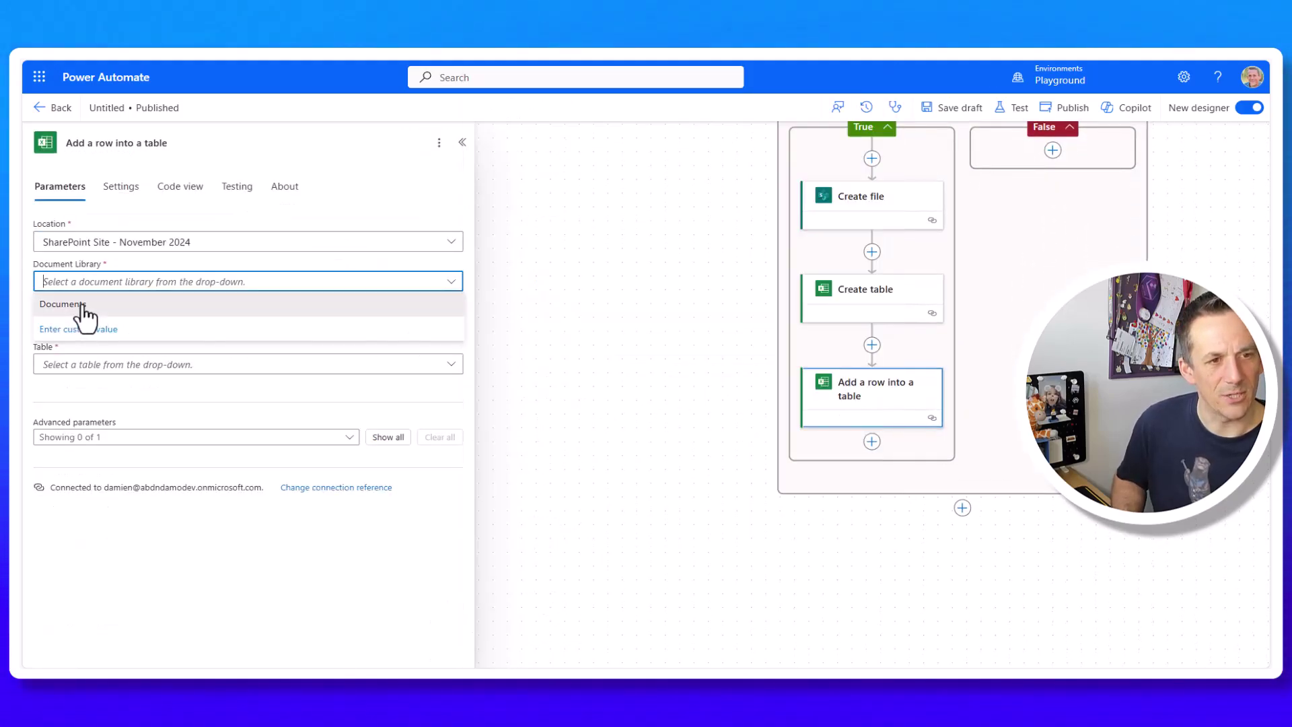
left_click(82, 306)
left_click(76, 324)
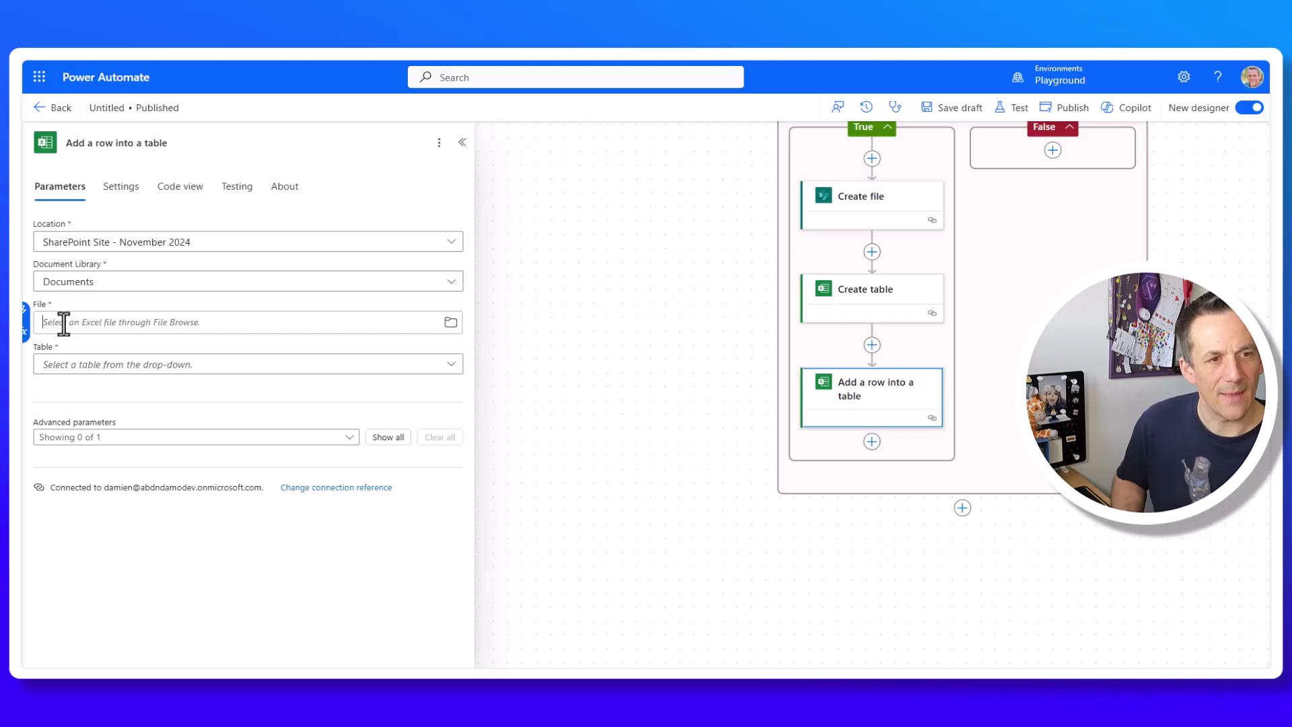
left_click(28, 320)
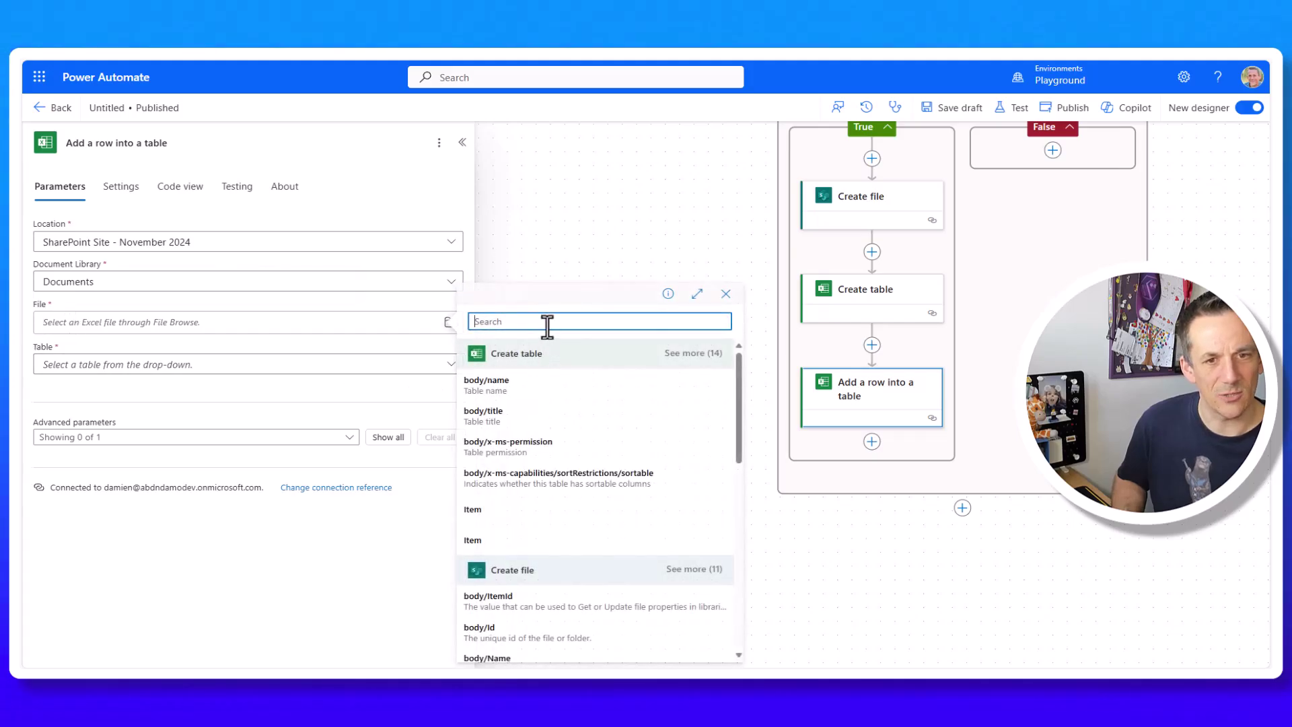
type("id")
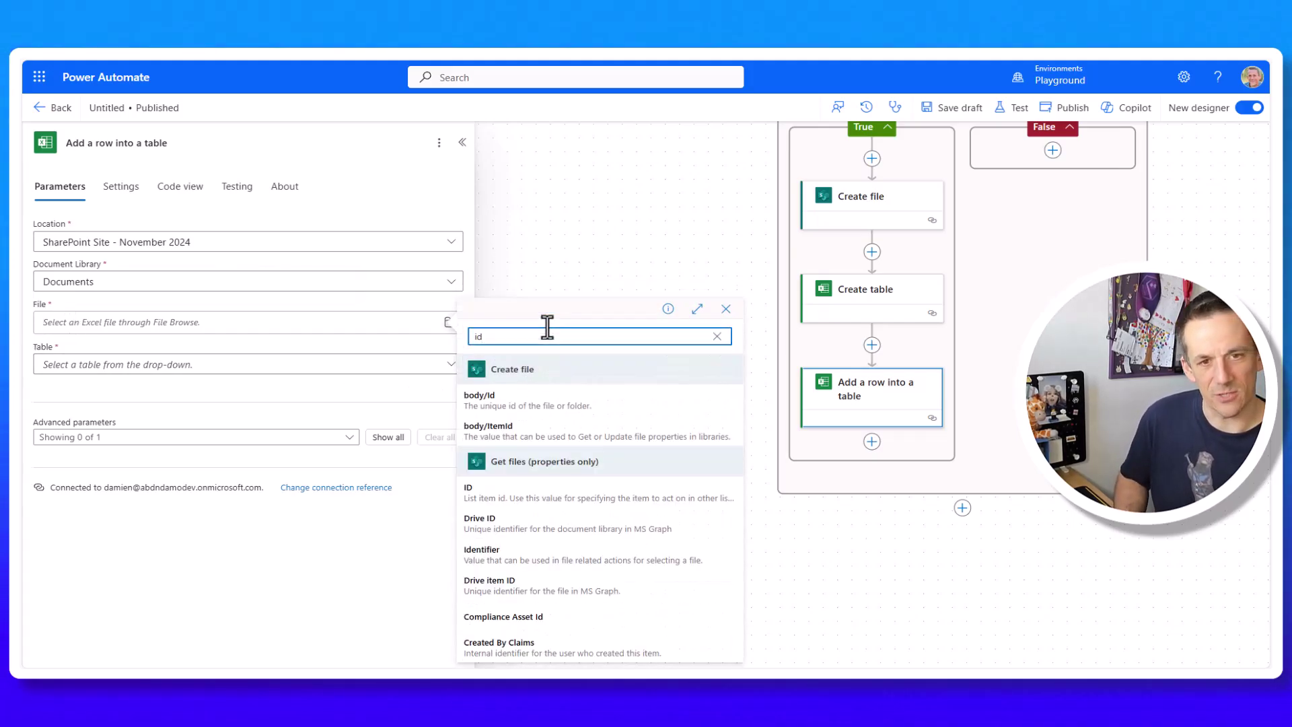
left_click(545, 407)
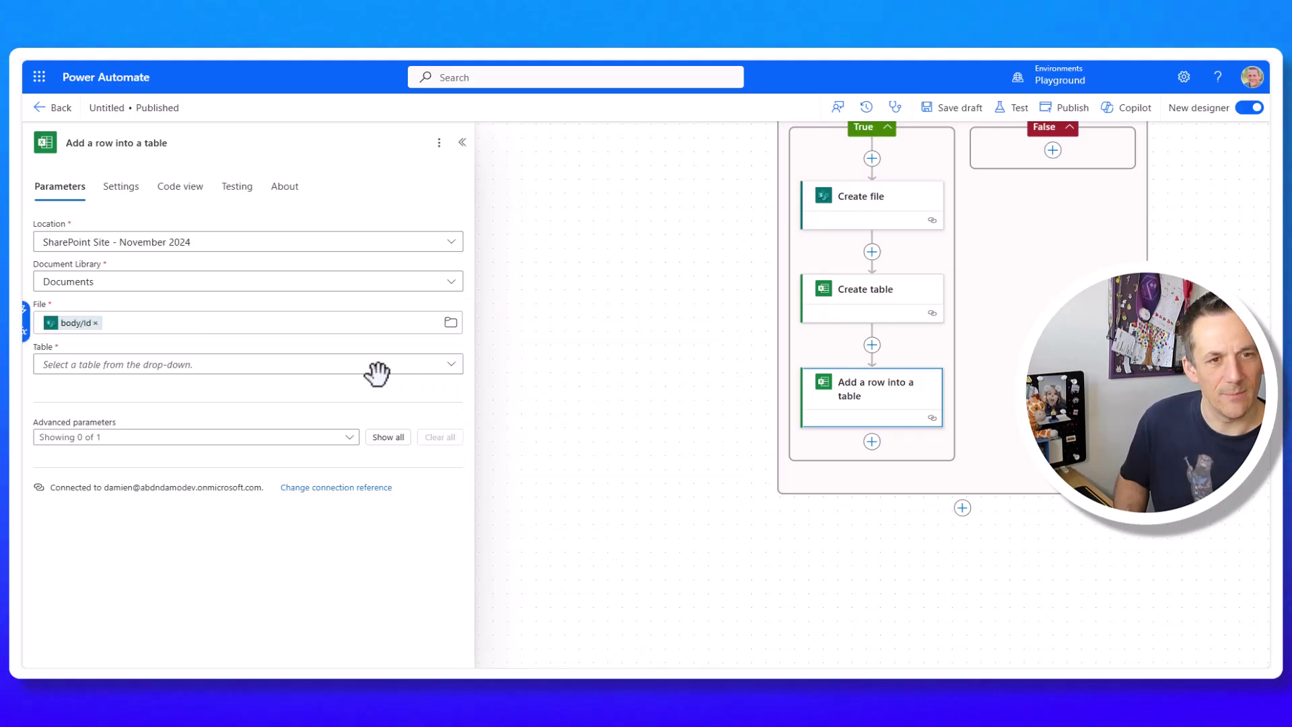
Enter Table1 as a custom table value in Add a row into a table.
left_click(315, 367)
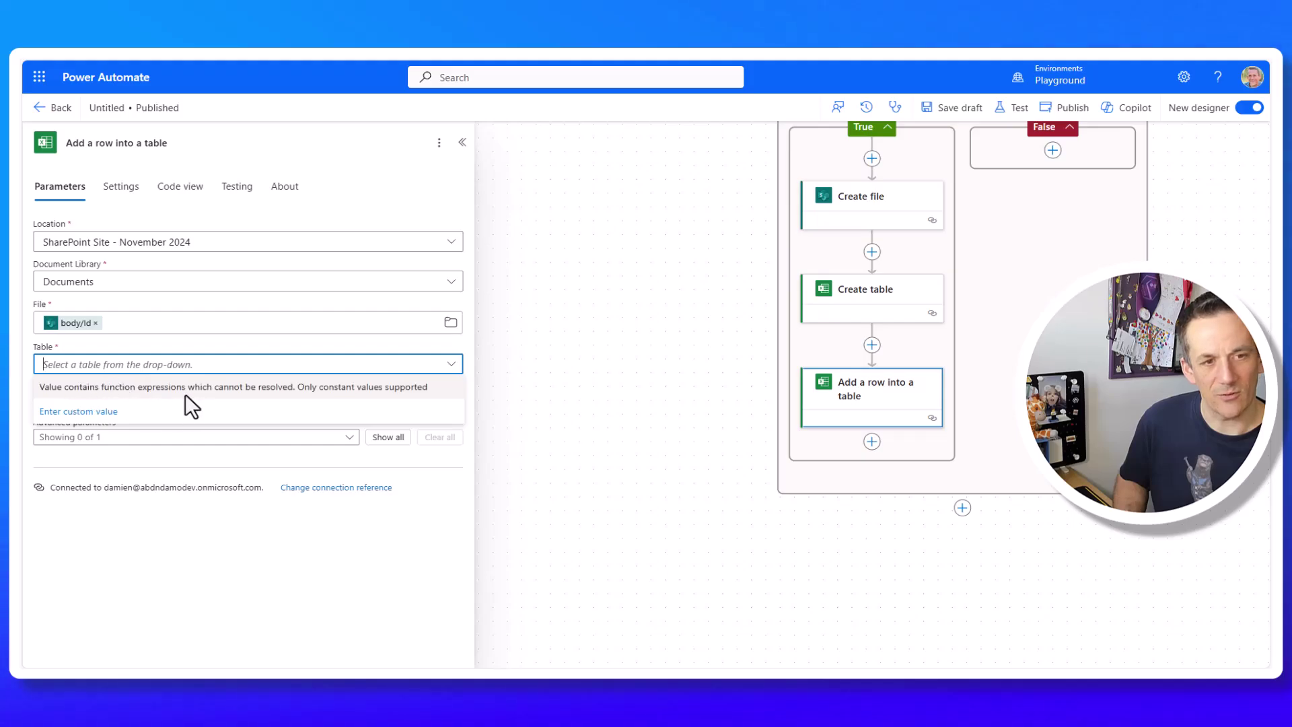
left_click(87, 412)
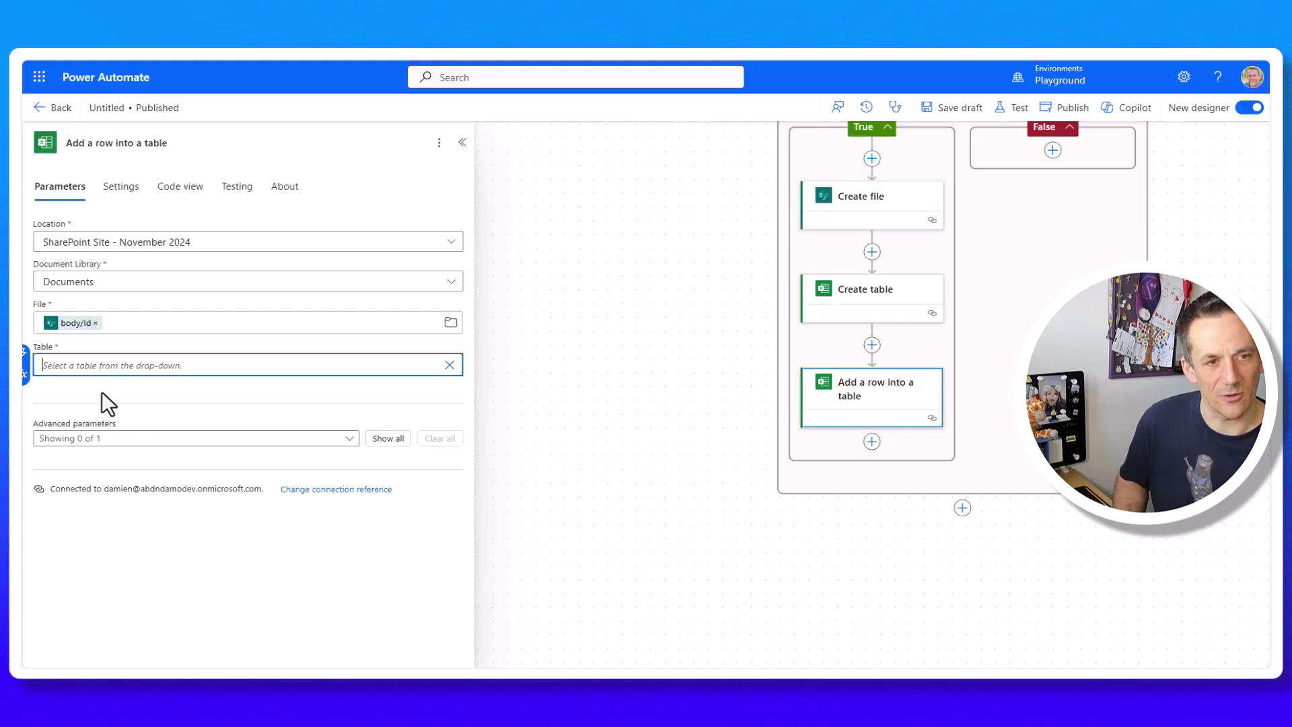
type("Tab")
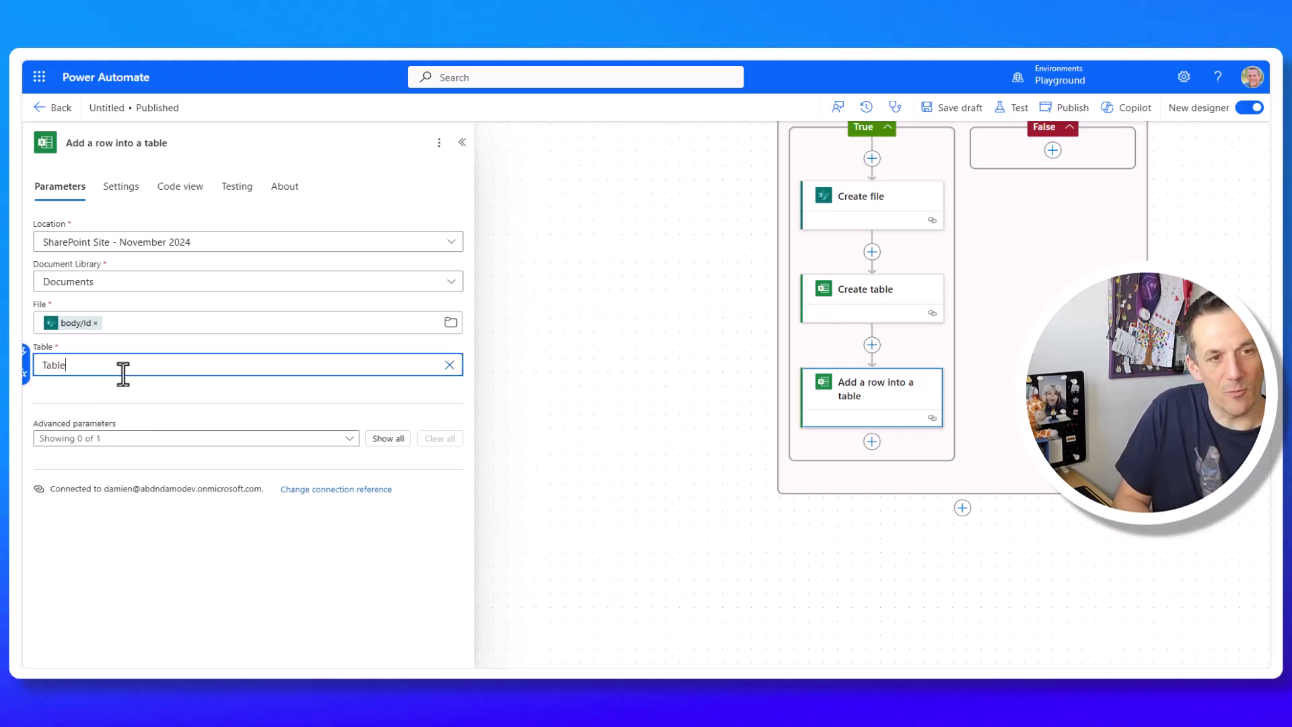
type("le1")
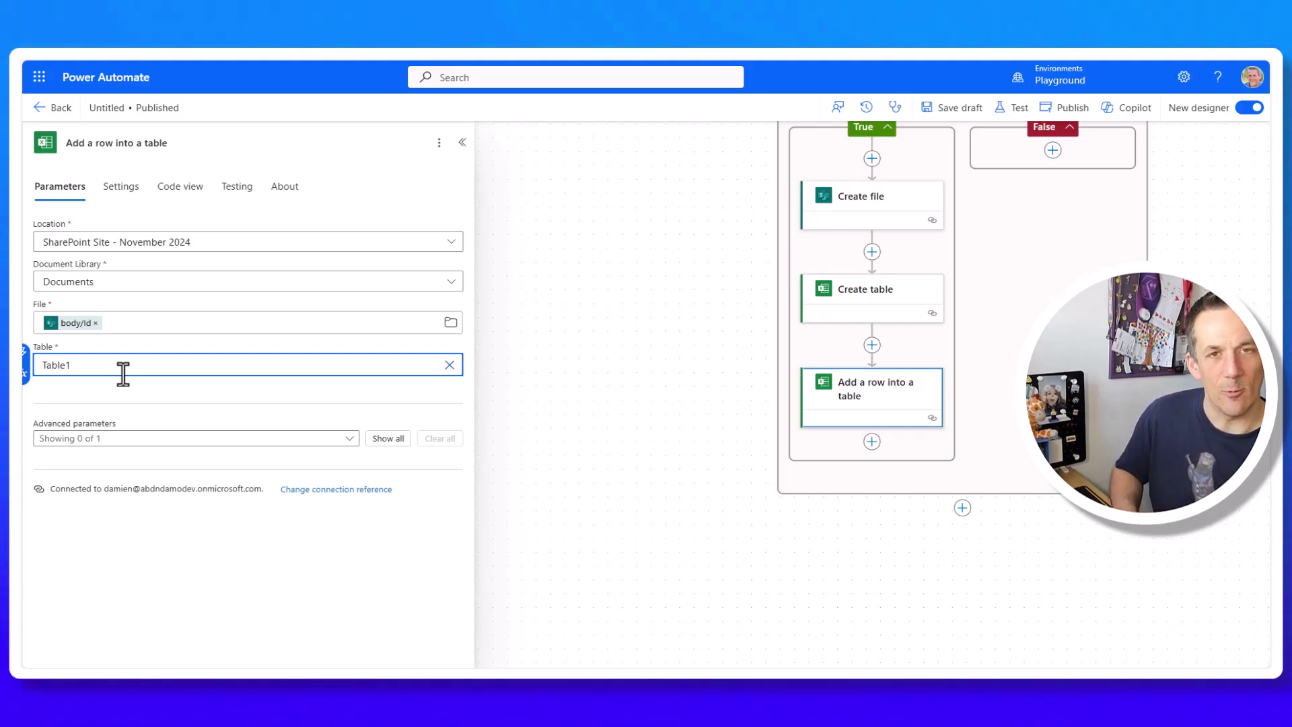
left_click(349, 441)
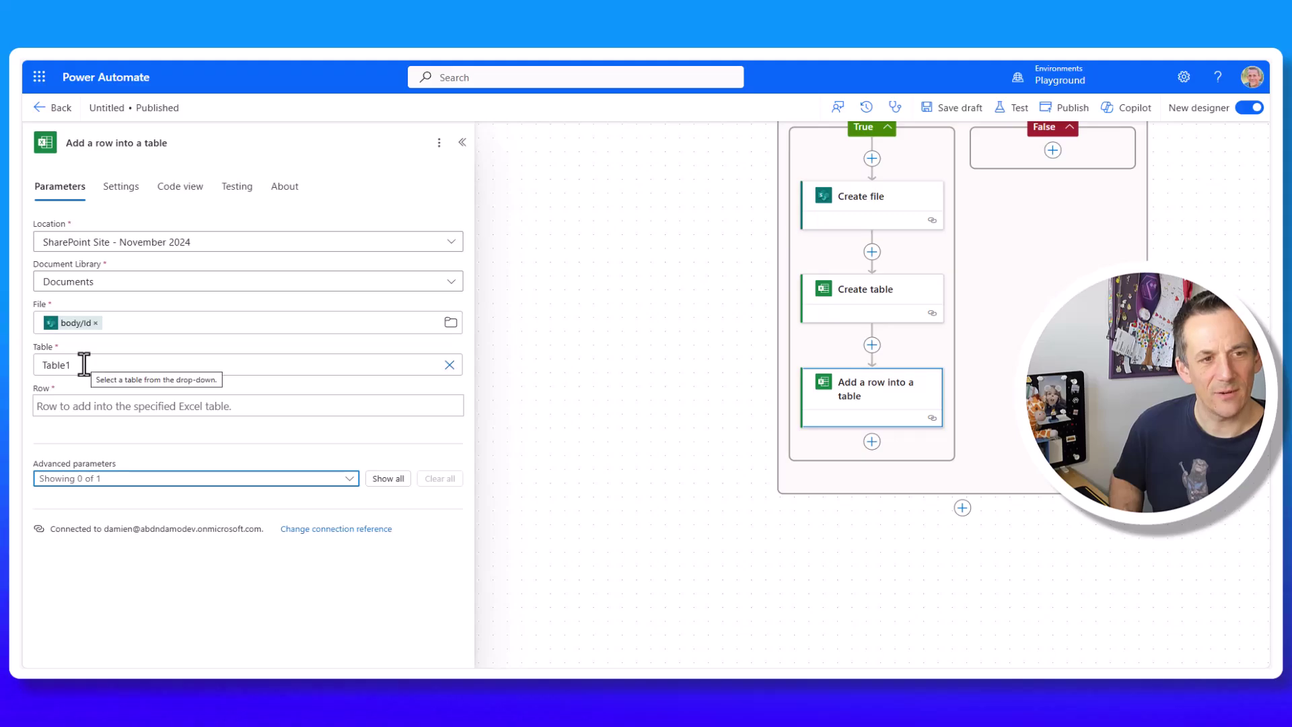
Start the Row value as a JSON object with opening and closing braces and blank lines between them.
left_click(75, 407)
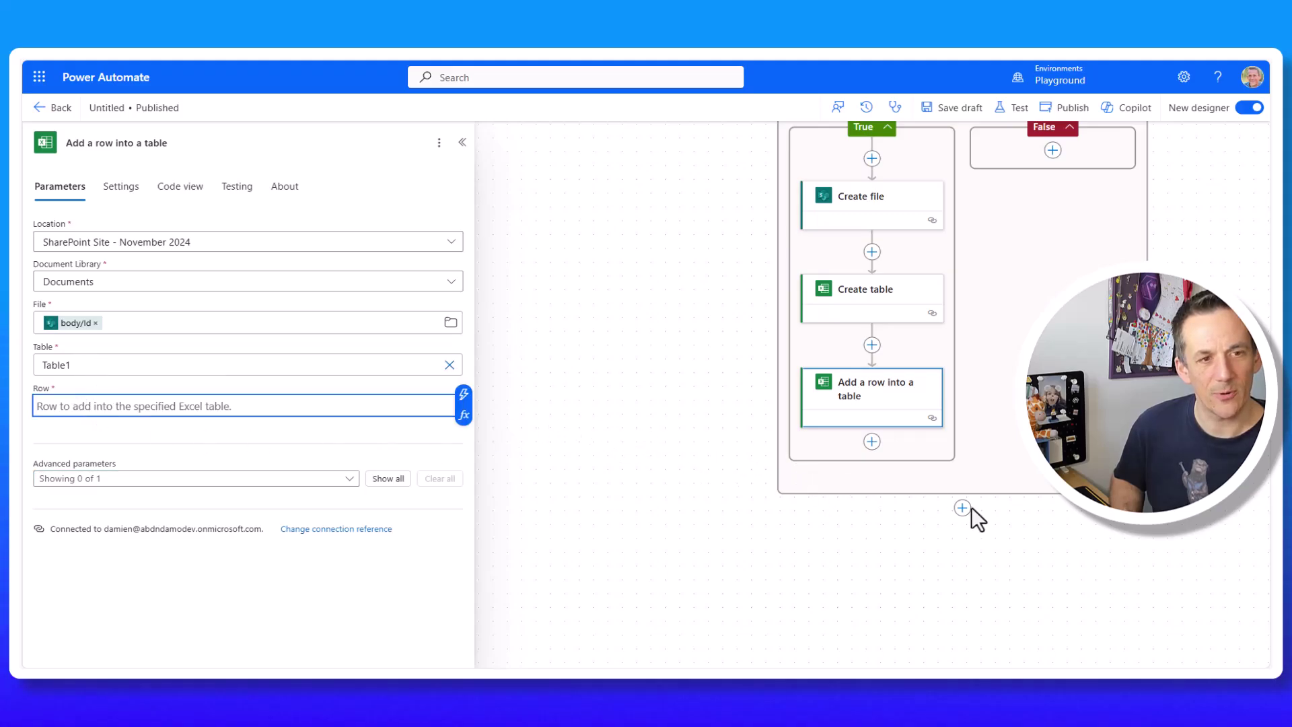
type("{")
key("Return")
key("Return")
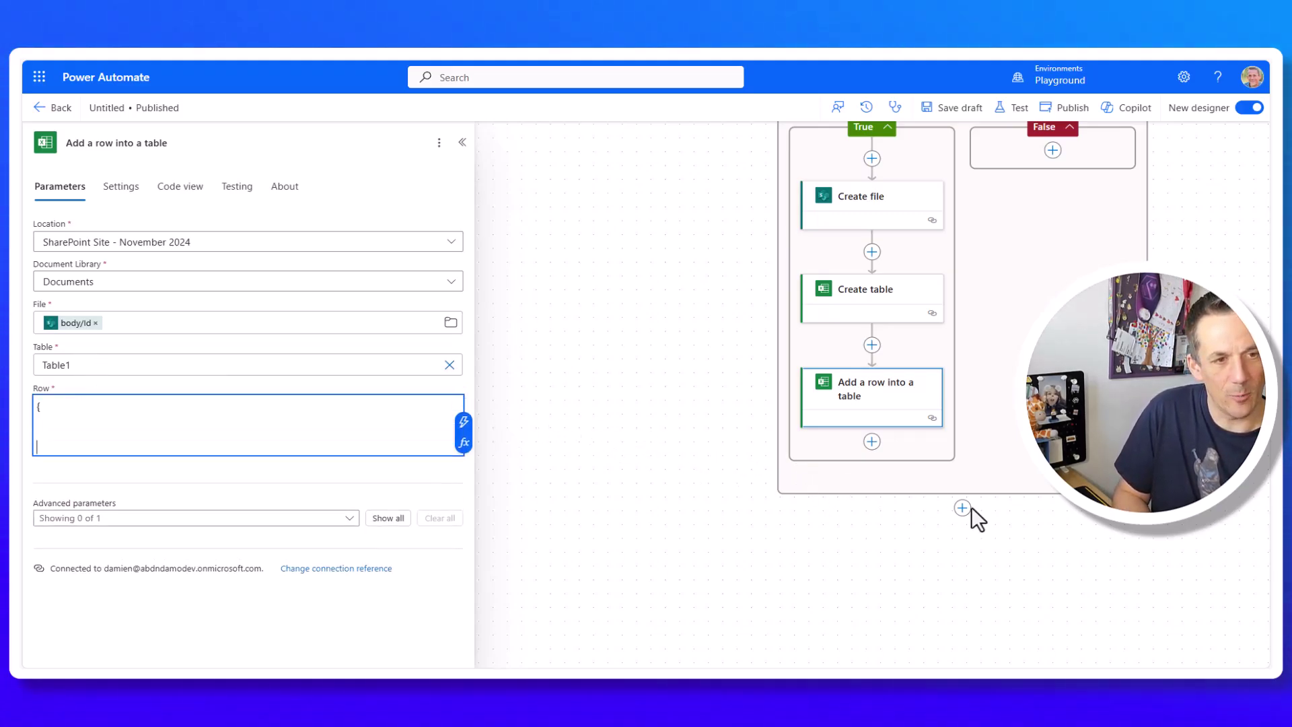
key("Return")
type("}")
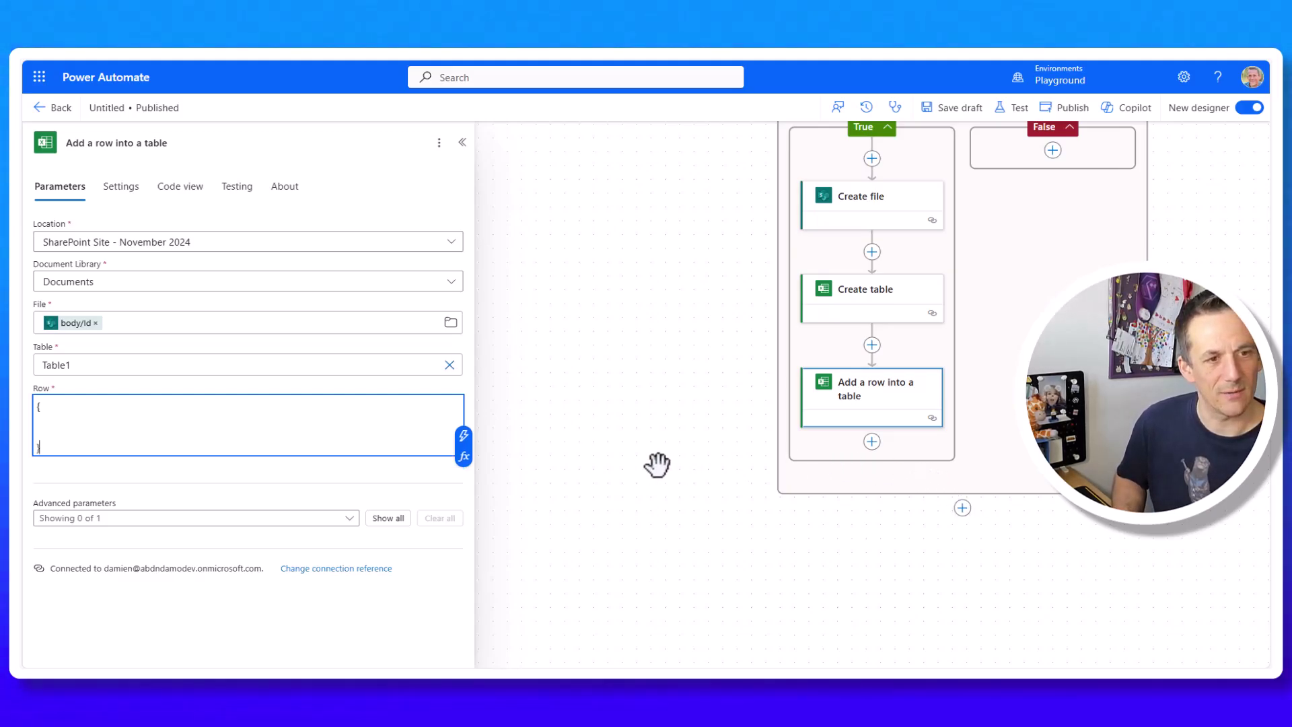
Pin the Create table action so its settings show alongside those of Add a row into a table.
left_click(78, 425)
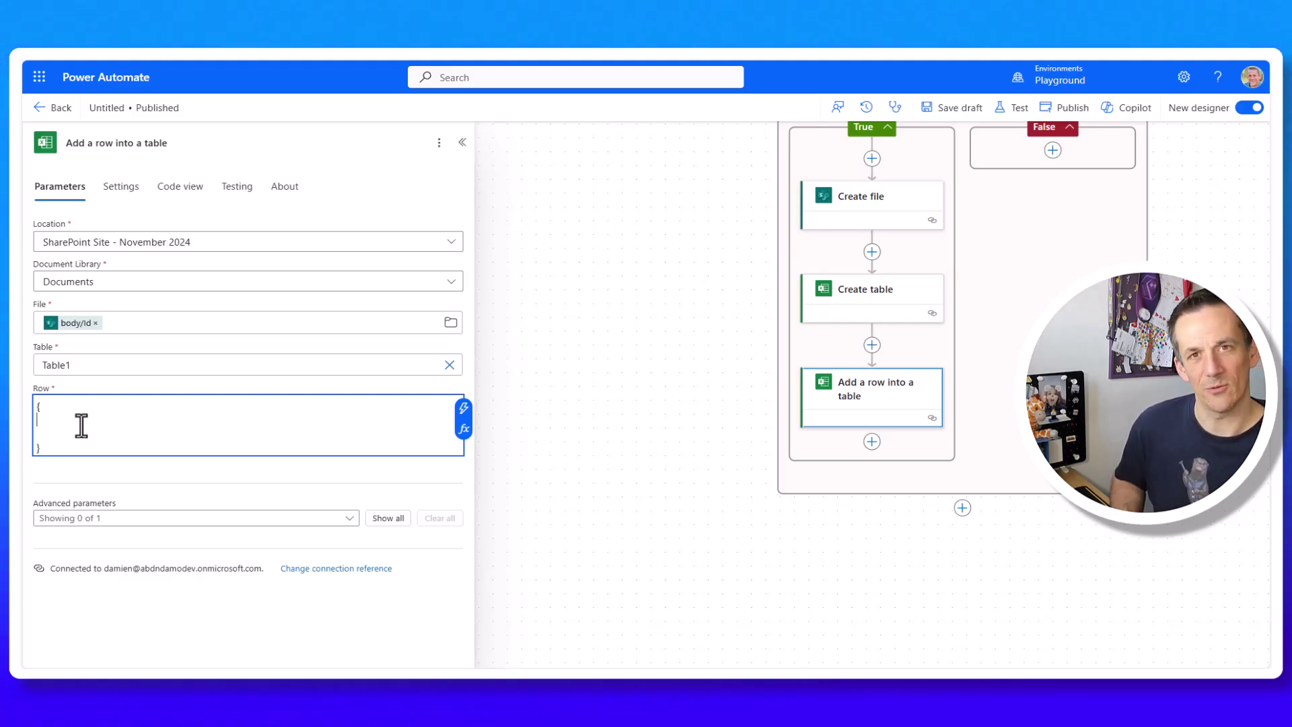
right_click(879, 293)
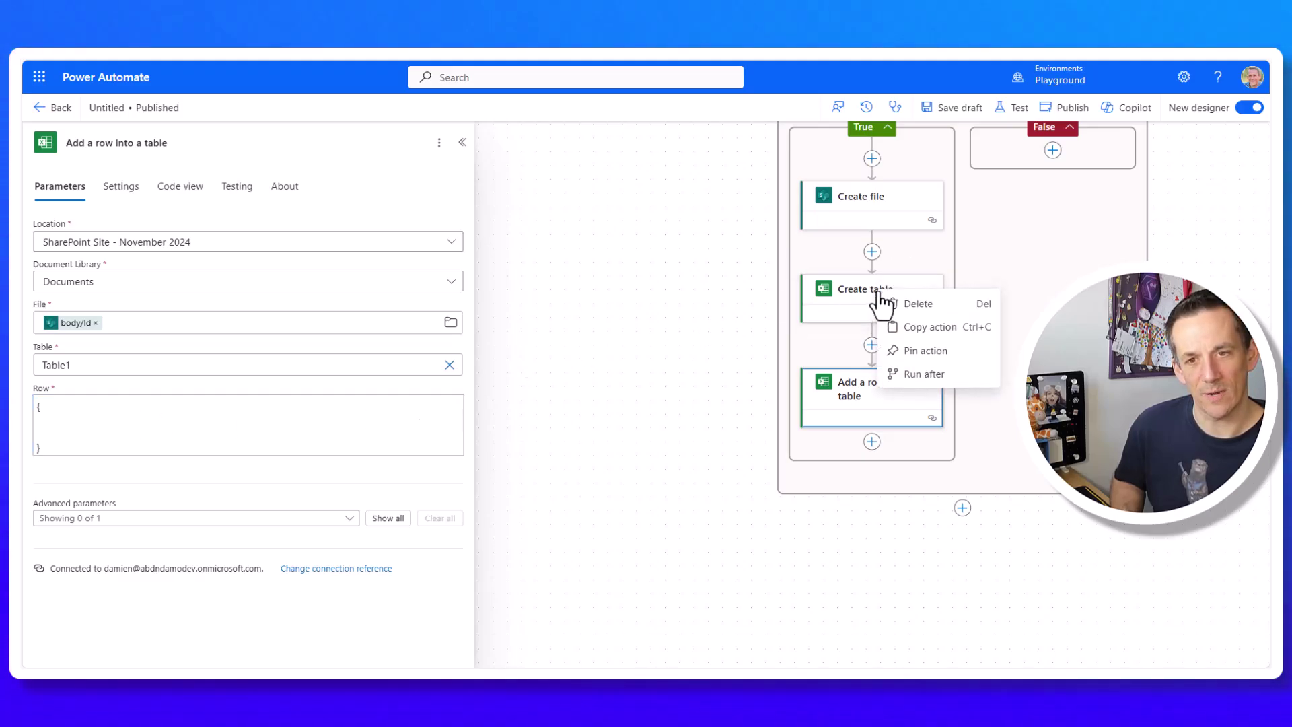
left_click(935, 350)
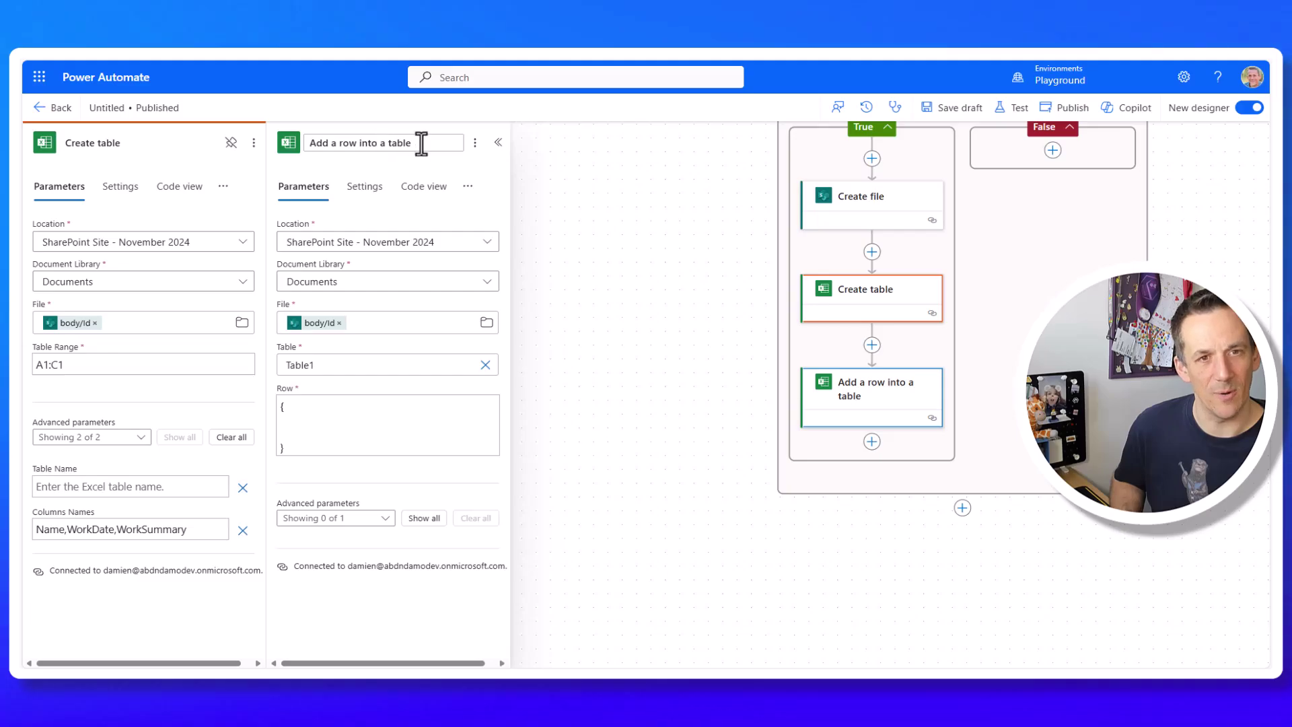
Enter the quoted keys name, workDate and WorkSummary on separate lines inside the Row braces and remove the spare blank line.
left_click(283, 431)
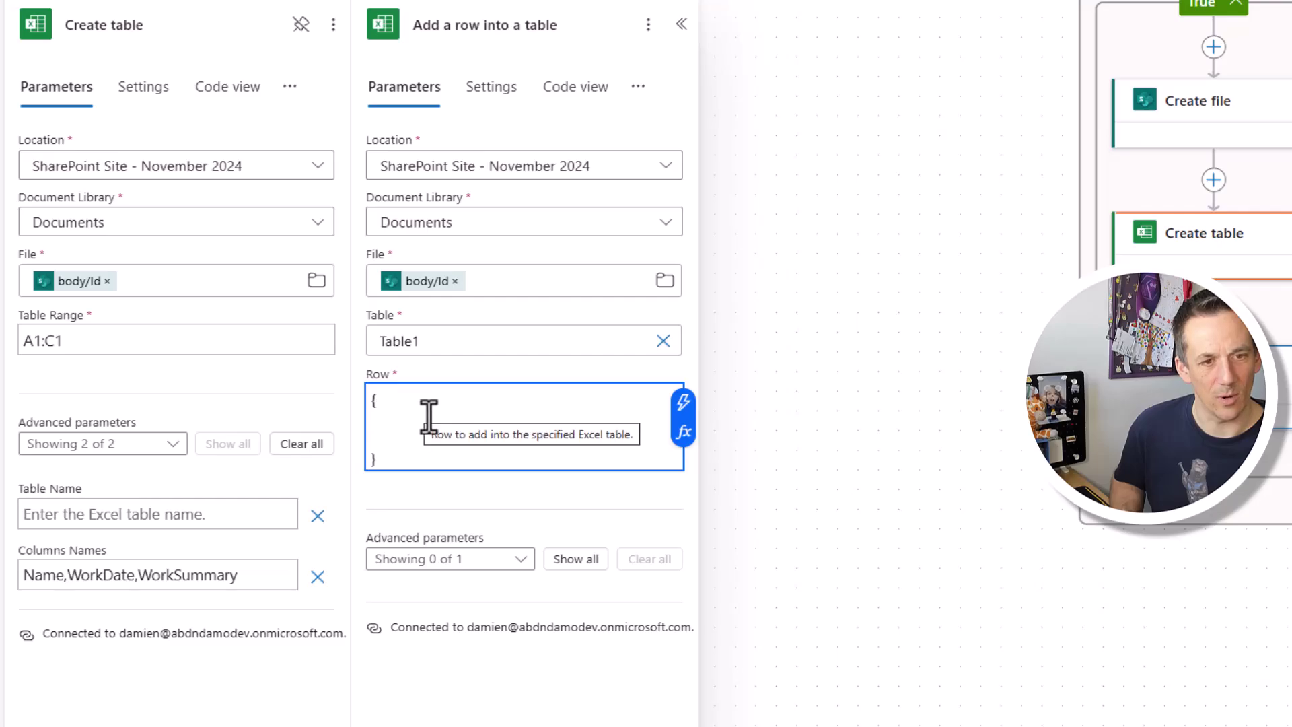
type("\"")
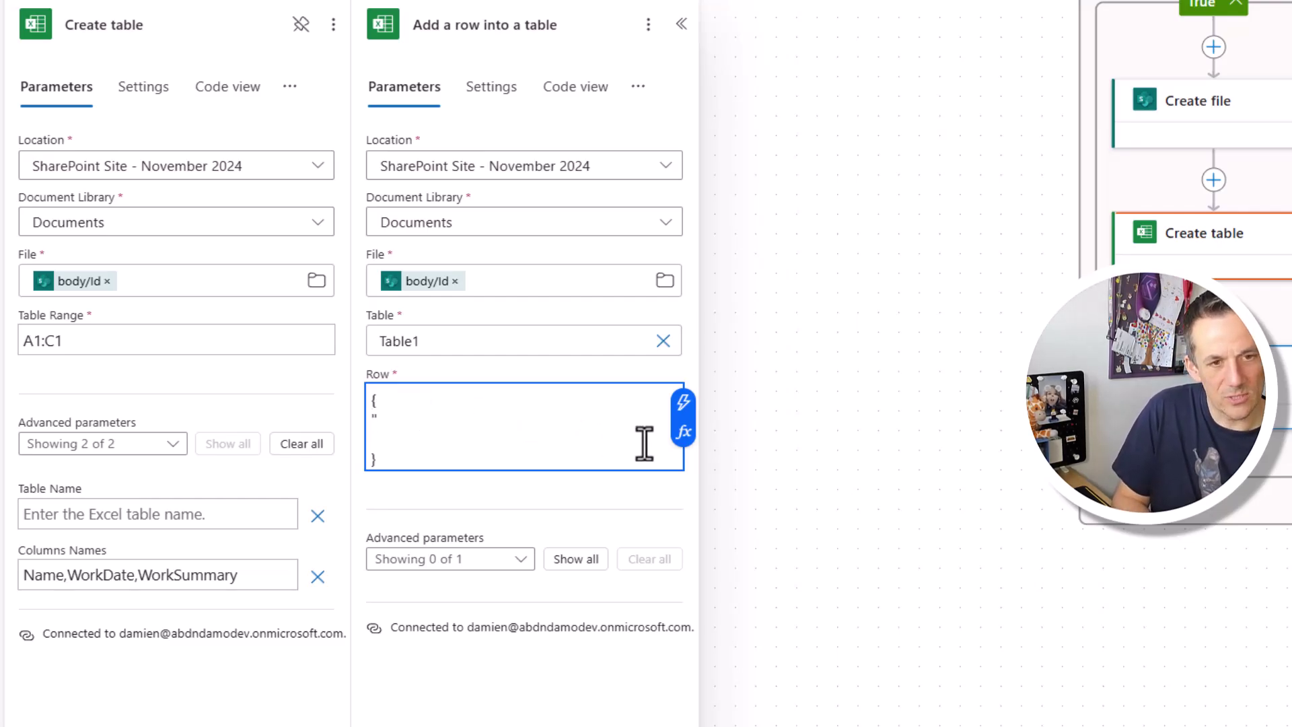
type("name\"")
key("Return")
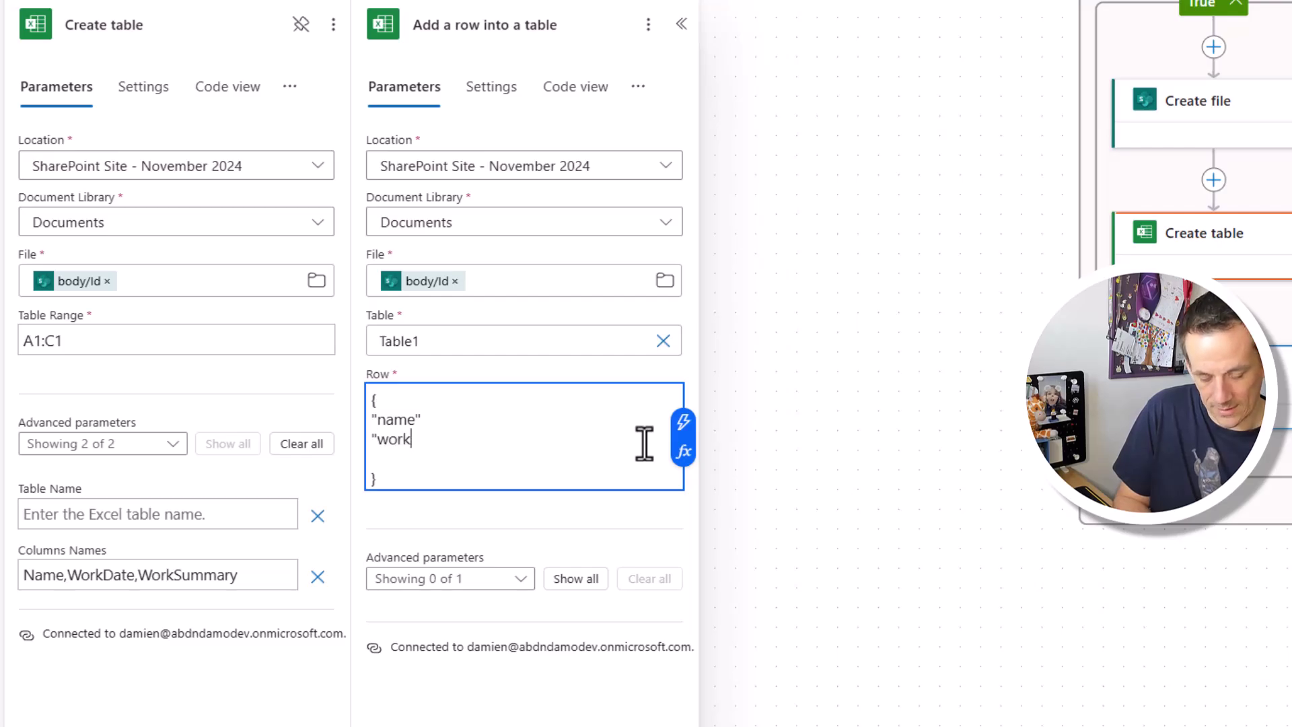
type("\"workDate\"")
key("Return")
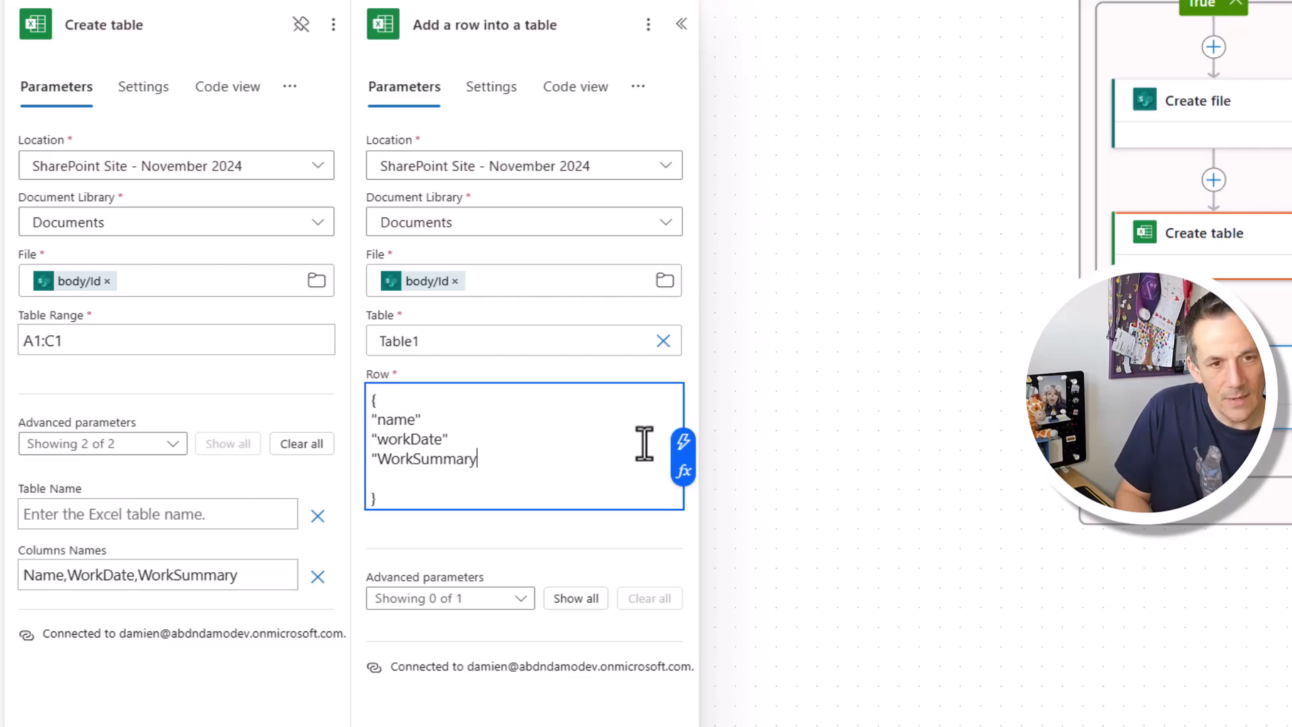
key("Delete")
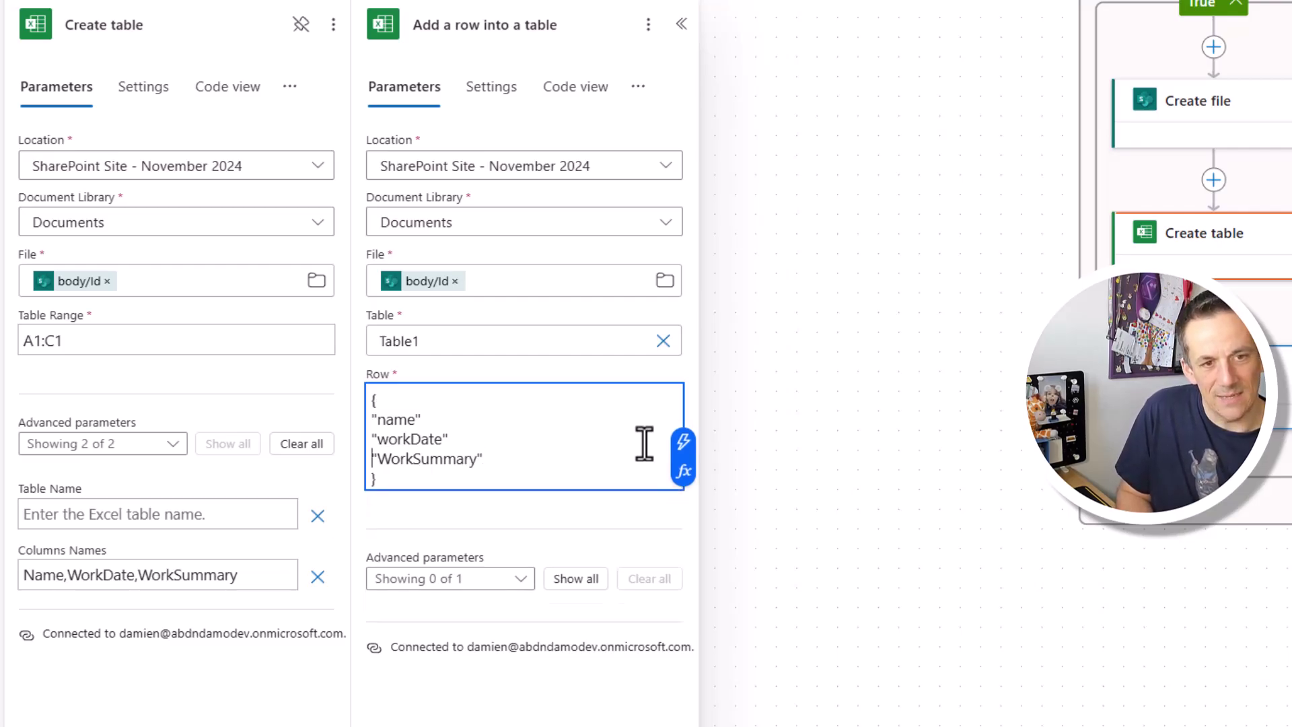
Add a colon after each of the name, workDate and WorkSummary keys in the Row JSON.
key("Up")
key("Home")
key("Up")
key("Right")
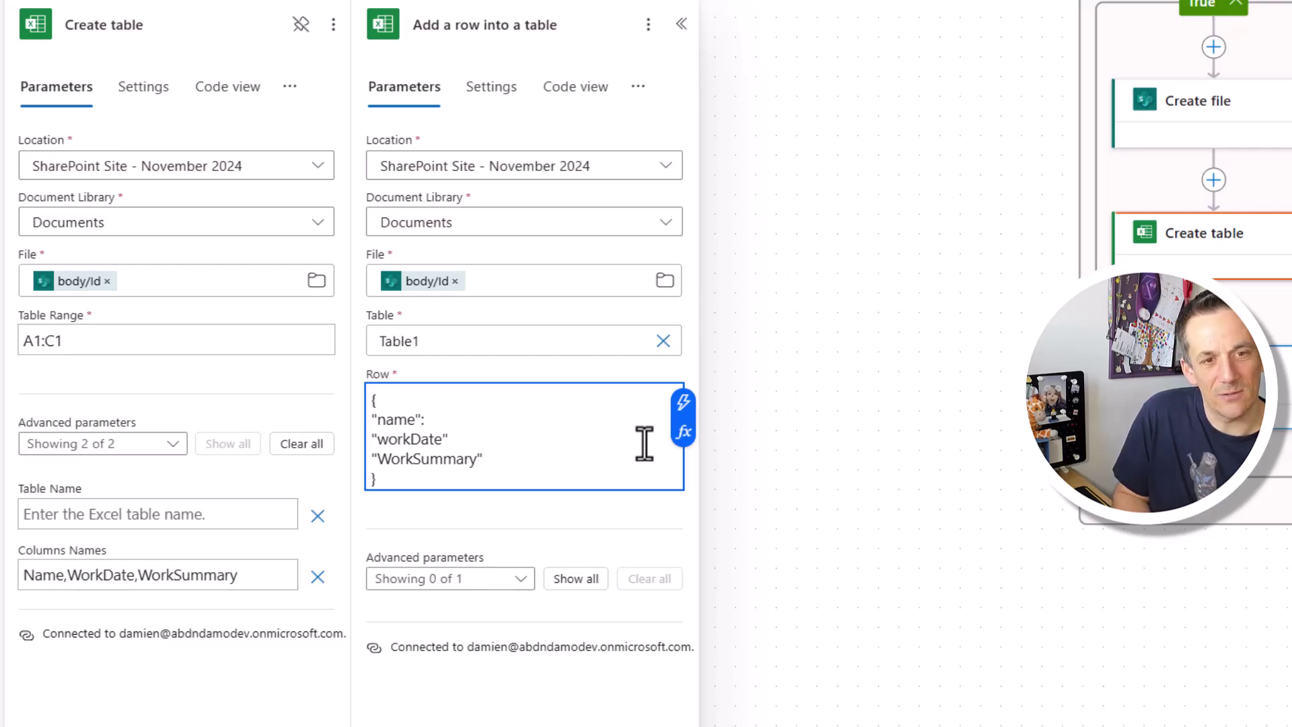
key("Down")
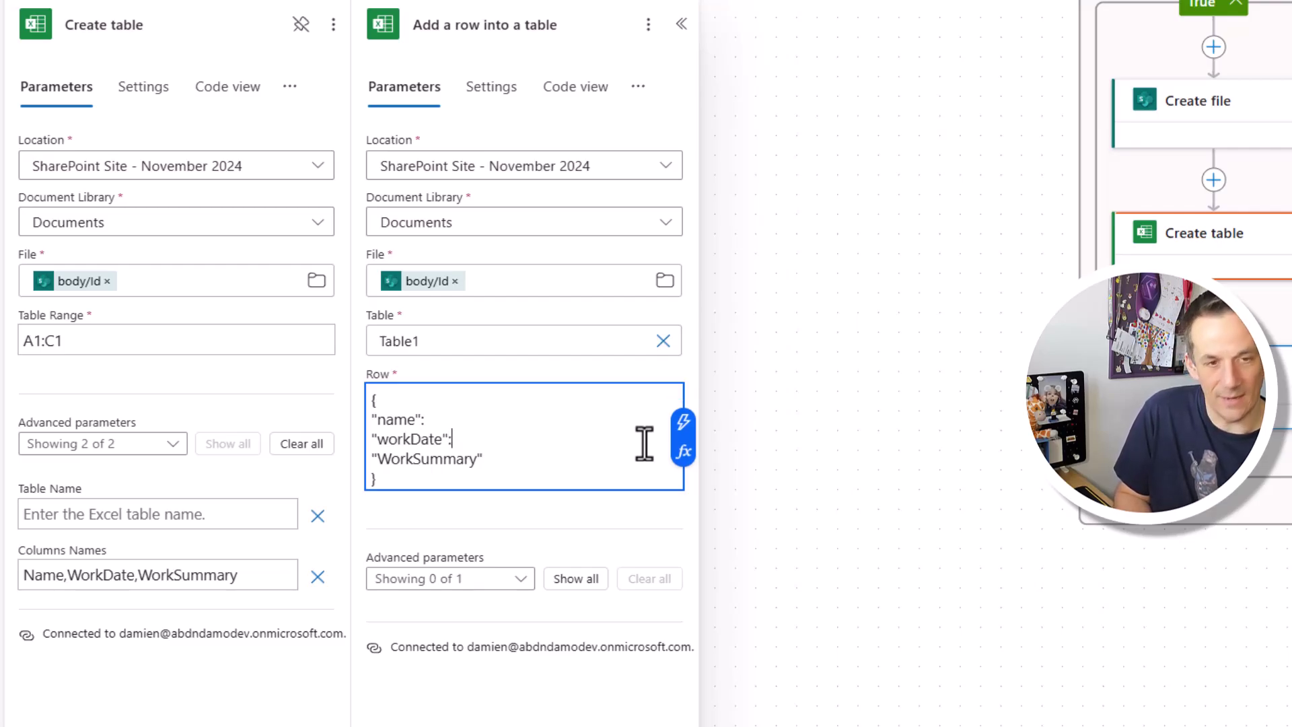
key("Down")
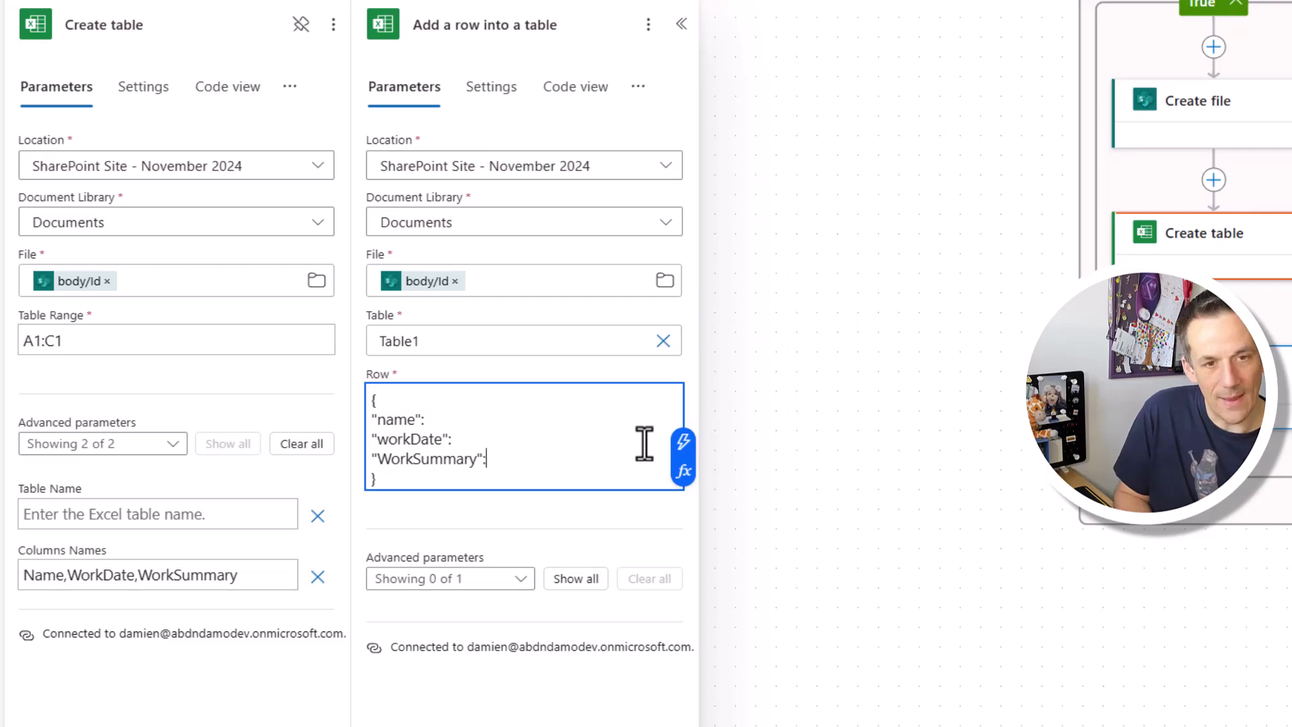
Give the name and WorkSummary keys empty quoted values and end the name and workDate lines with commas.
key("Up")
key("Up")
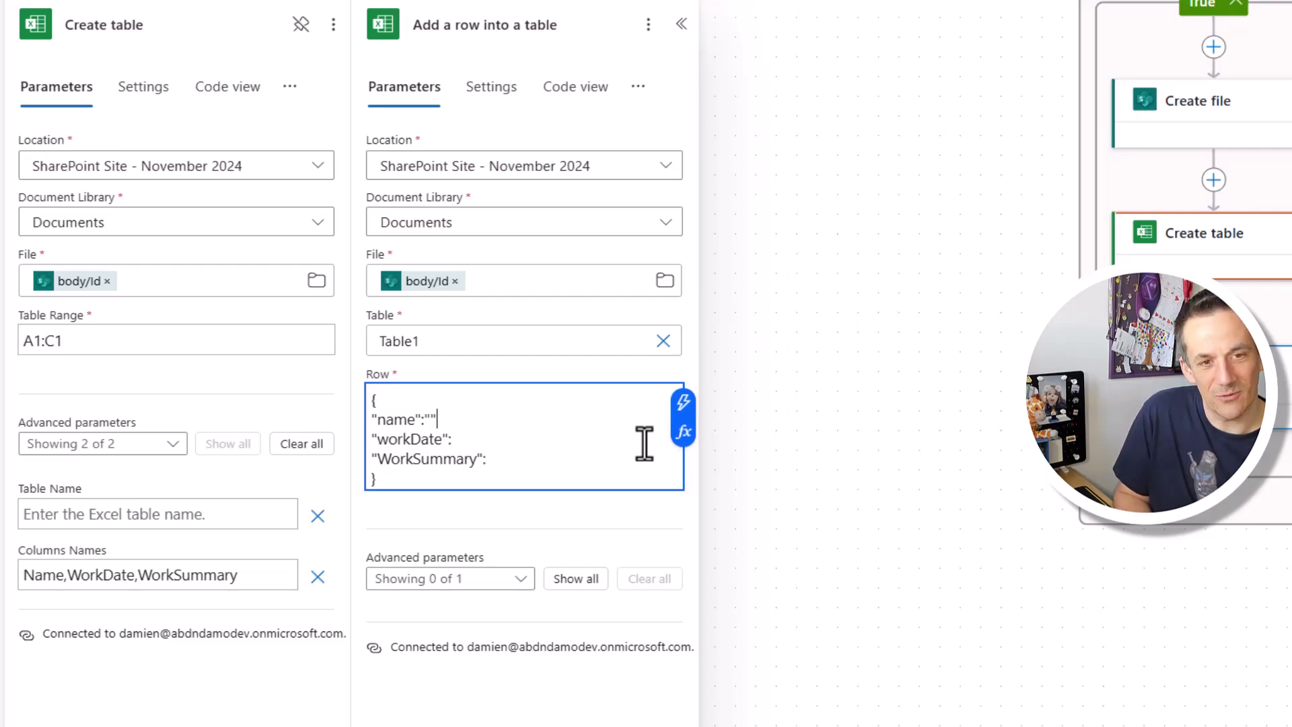
key("Down")
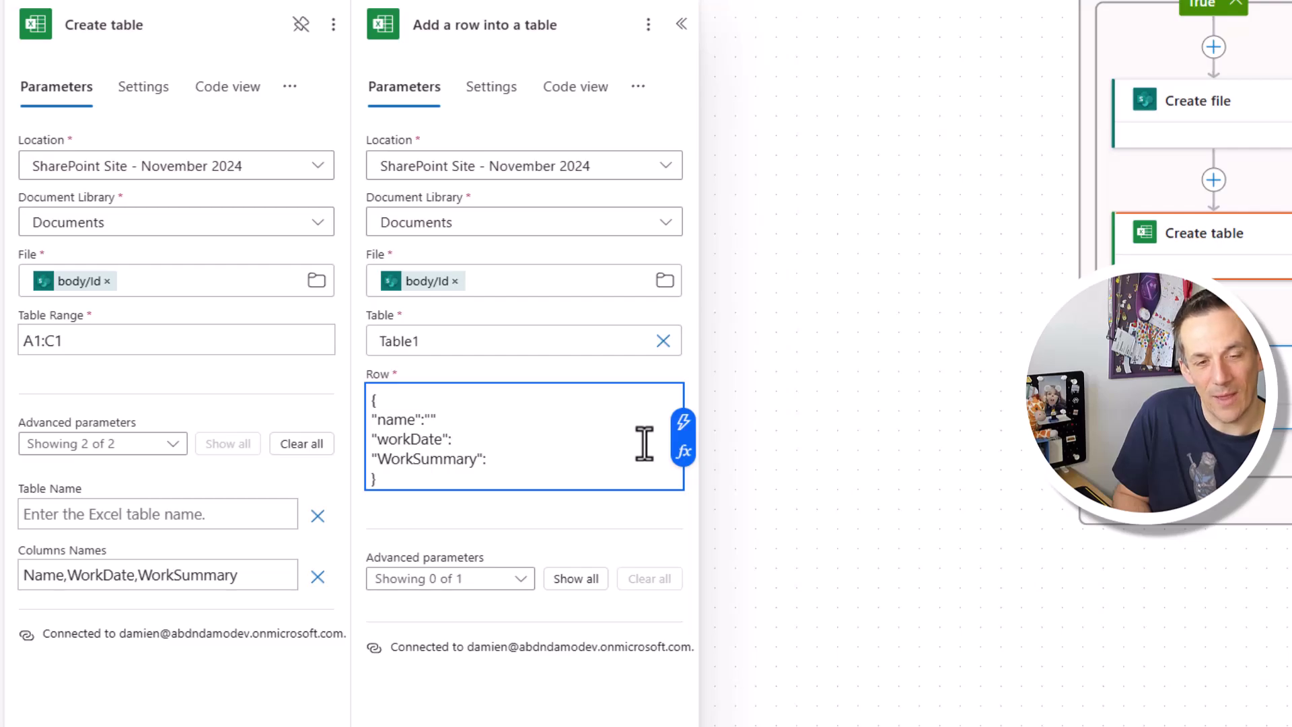
key("Down")
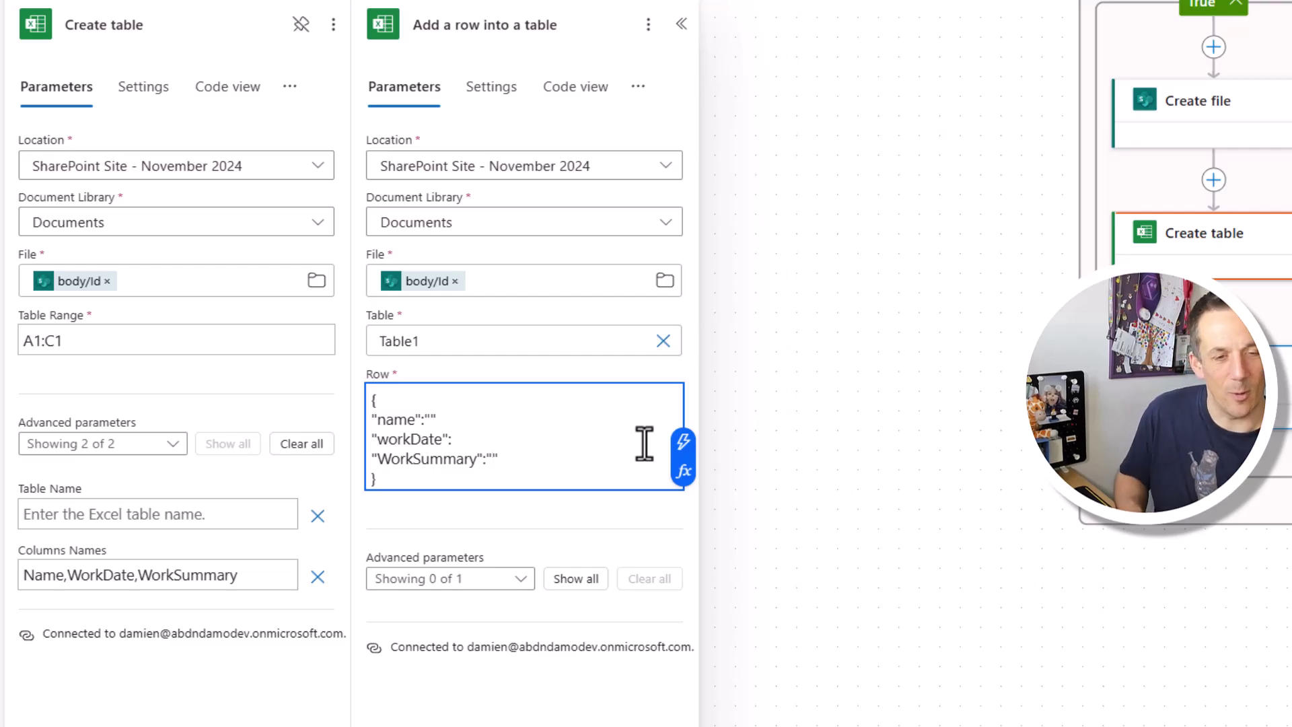
key("Up")
key("Up")
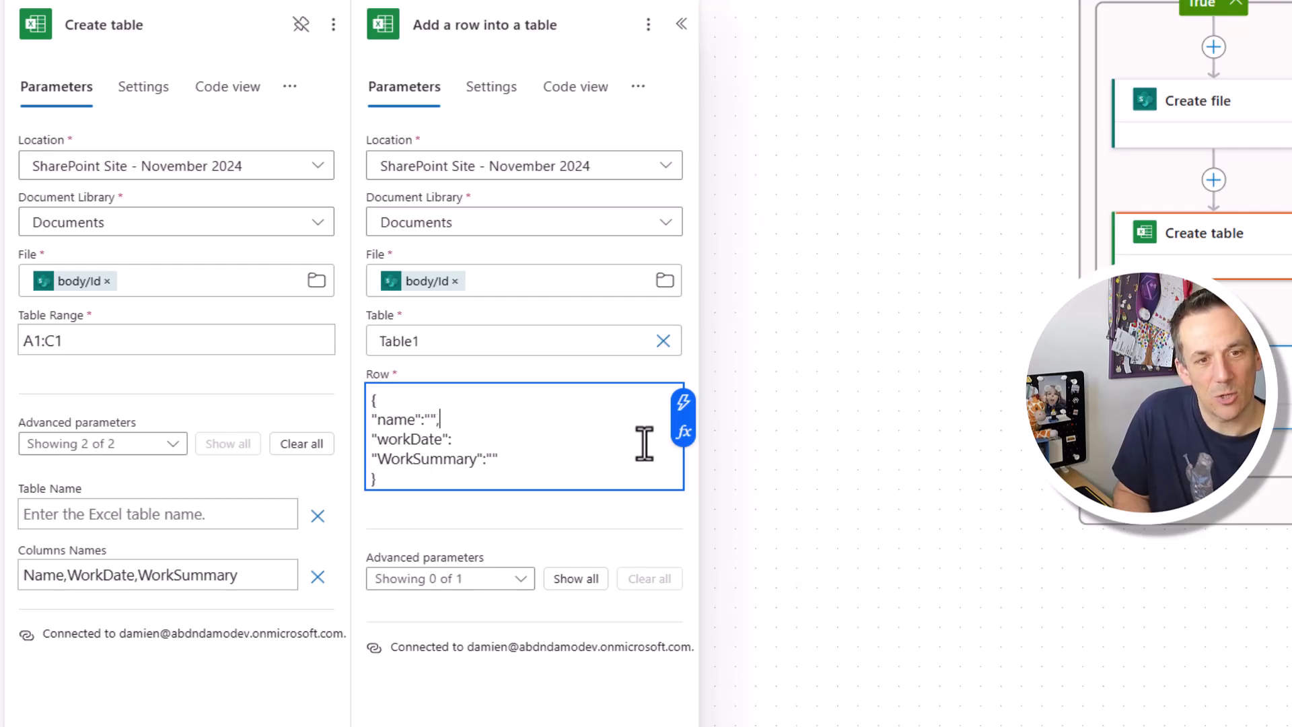
key("End")
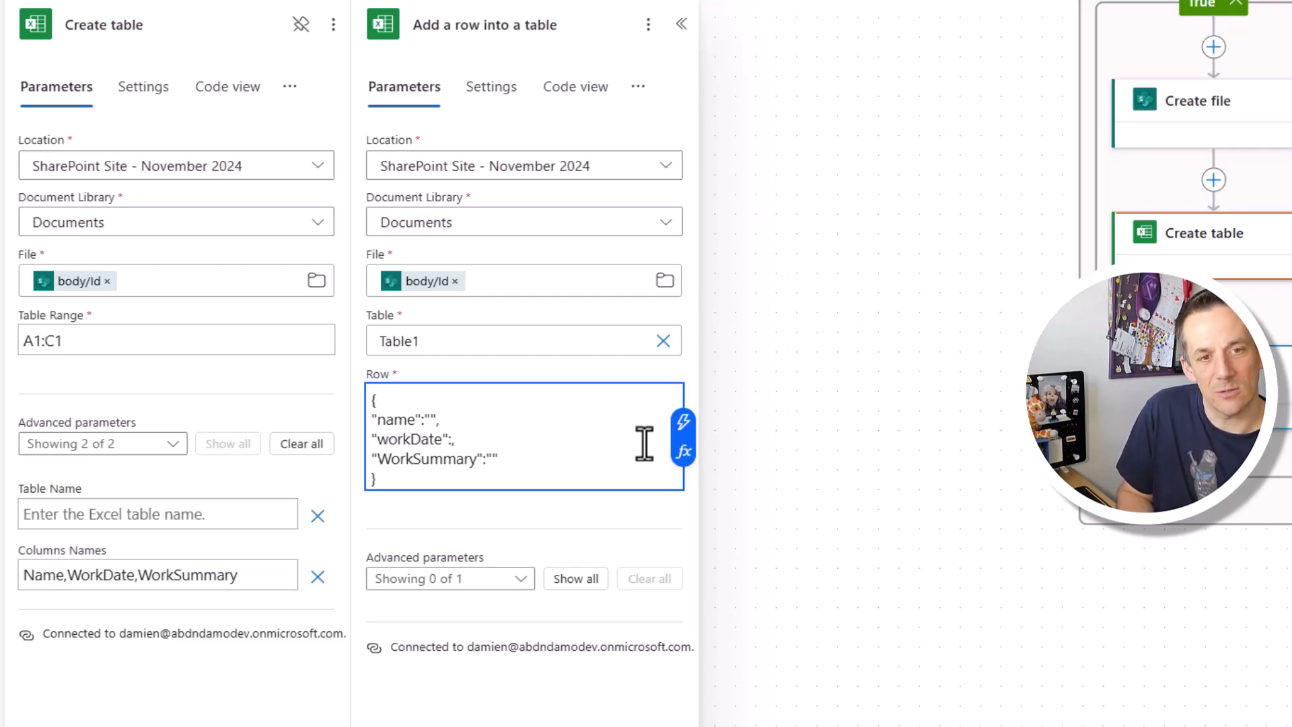
Insert the manual trigger's Name dynamic content between the quotes of the name value in the Row JSON.
key("Up")
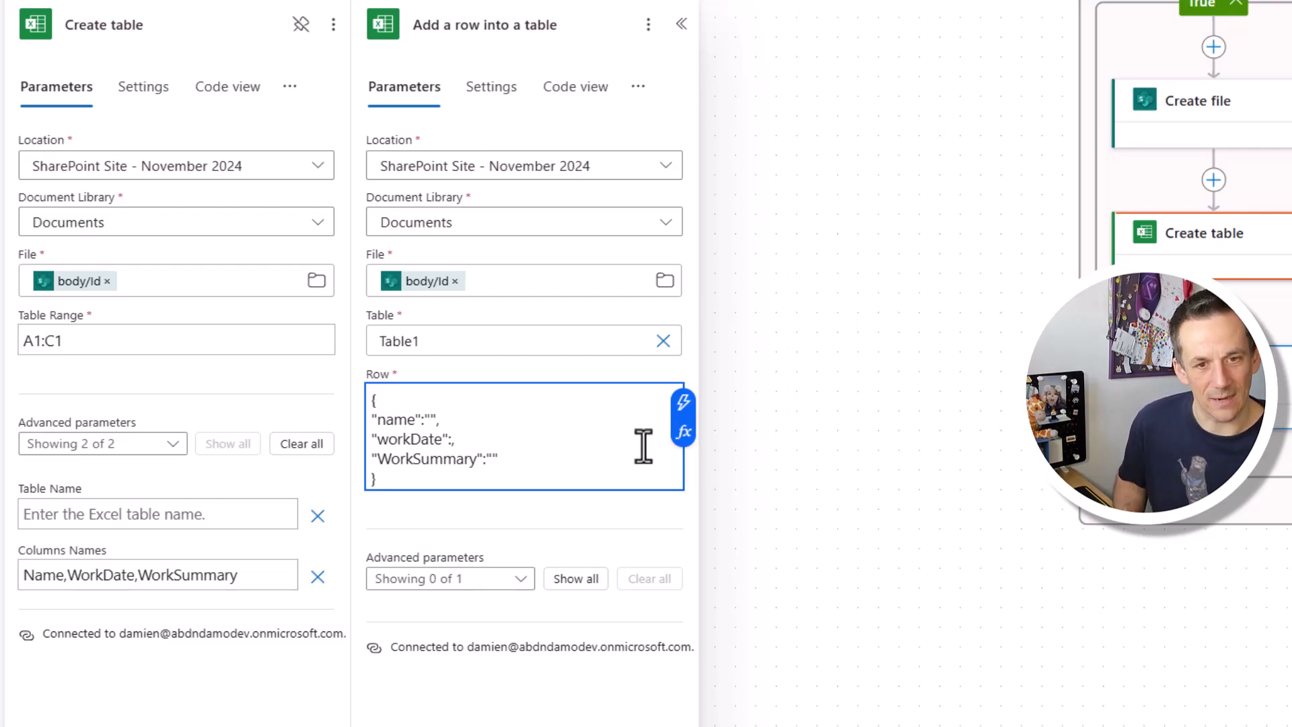
left_click(684, 404)
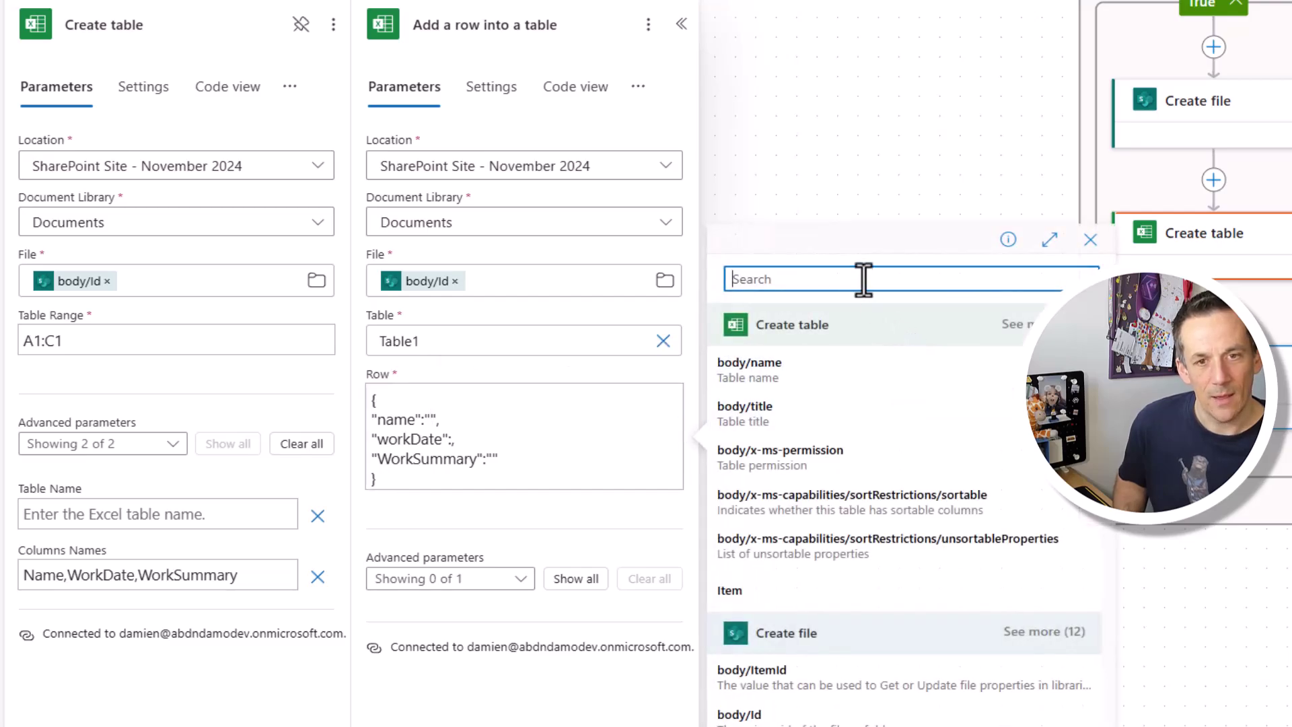
type("name")
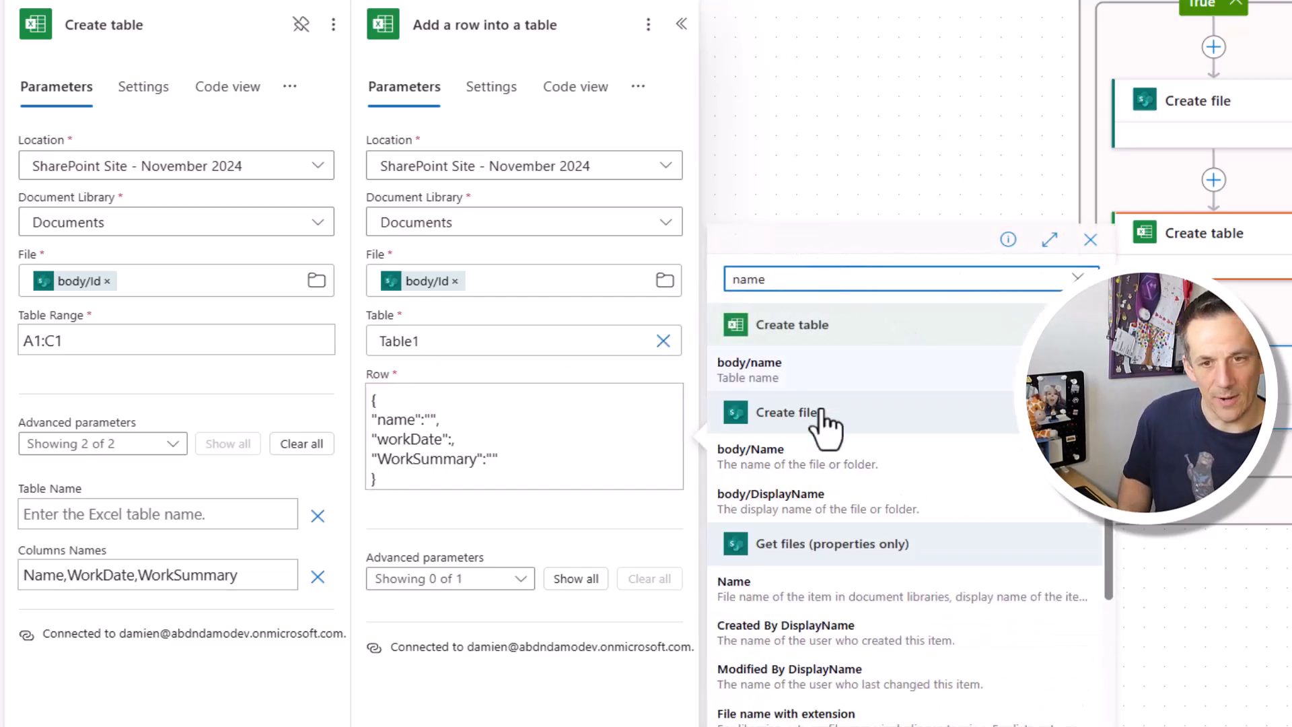
scroll(849, 572, "down", 5)
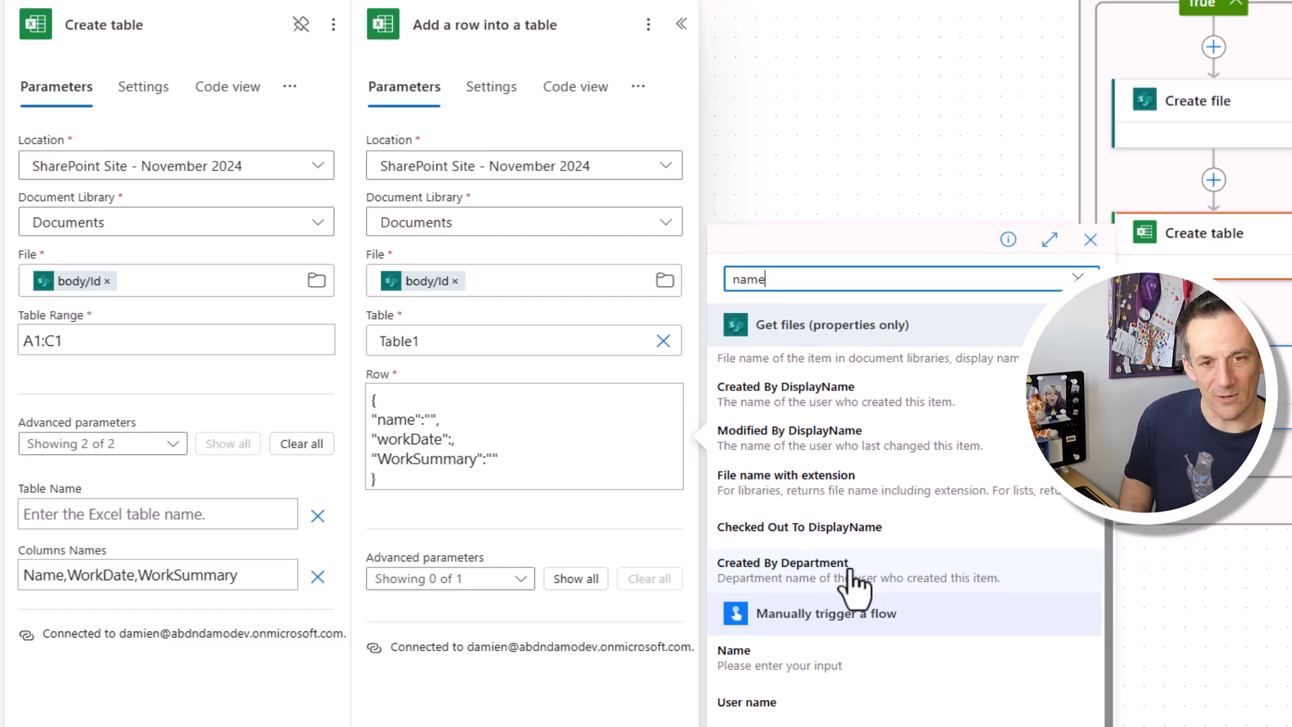
left_click(811, 677)
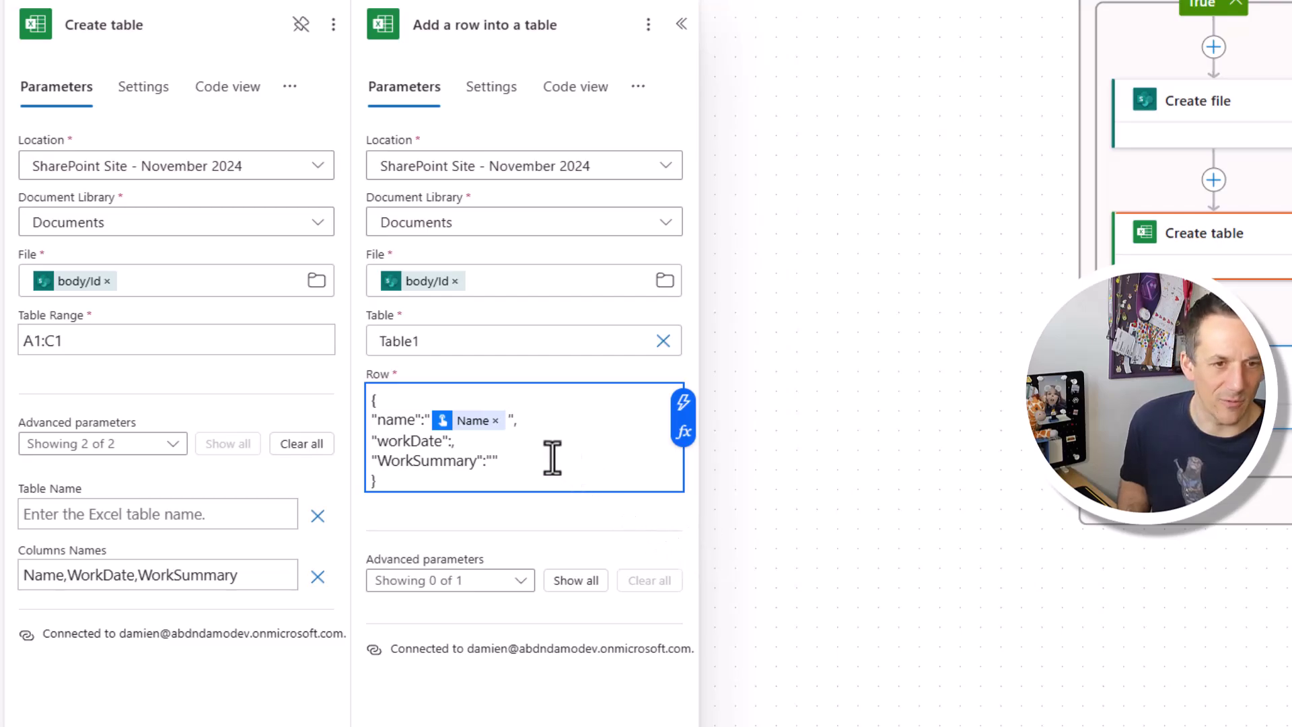
Insert the manual trigger's WorkDate dynamic content between the colon and comma on the workDate line.
left_click(452, 442)
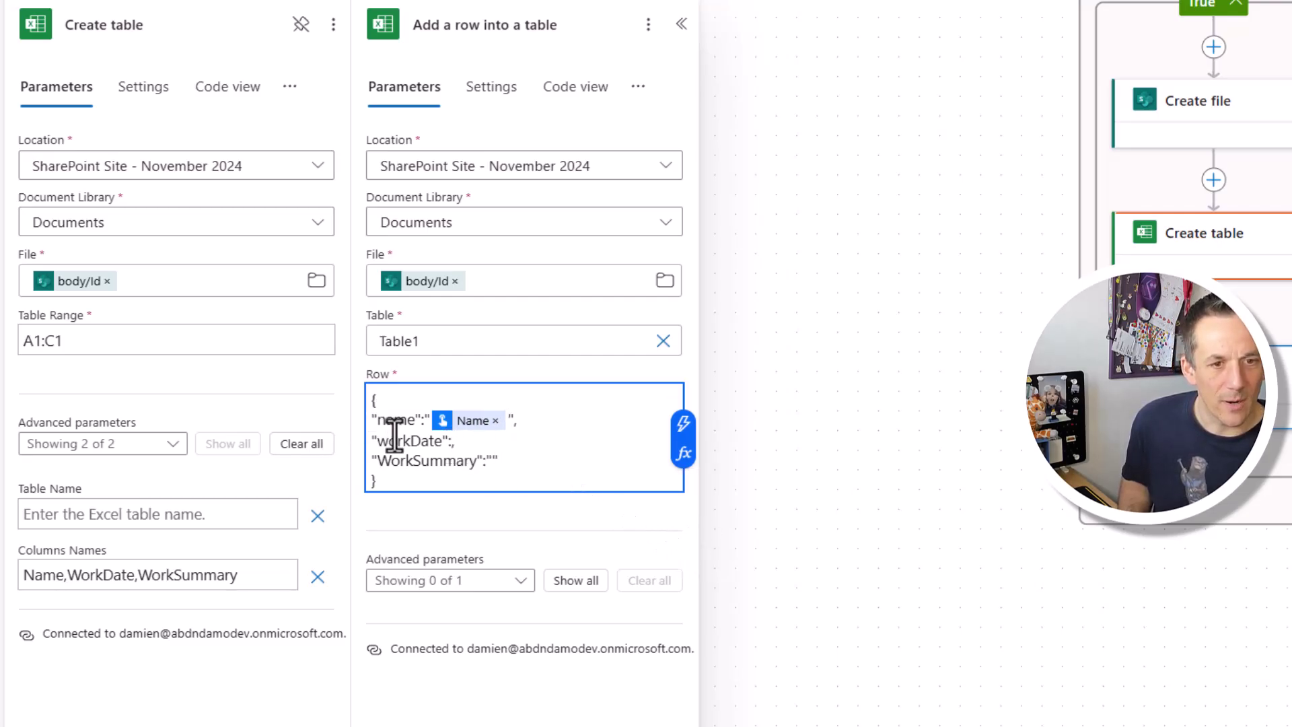
left_click(684, 431)
type("date")
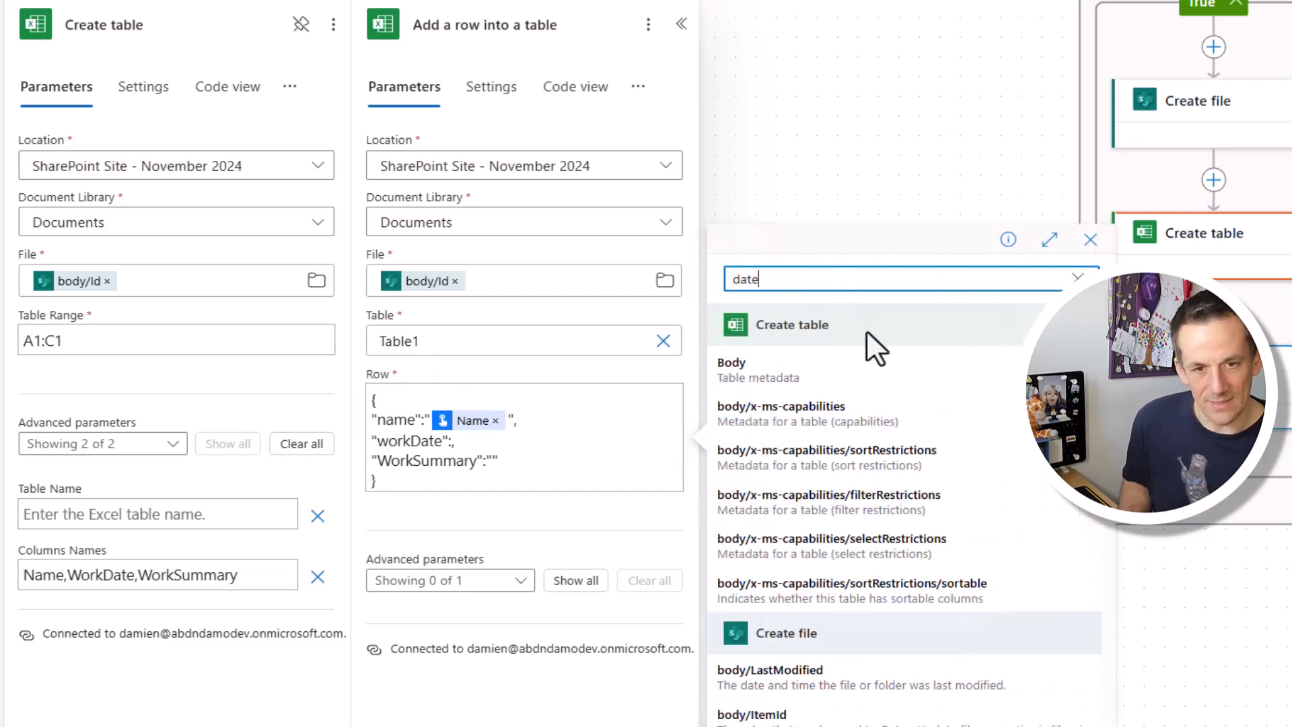
scroll(894, 649, "down", 6)
left_click(882, 659)
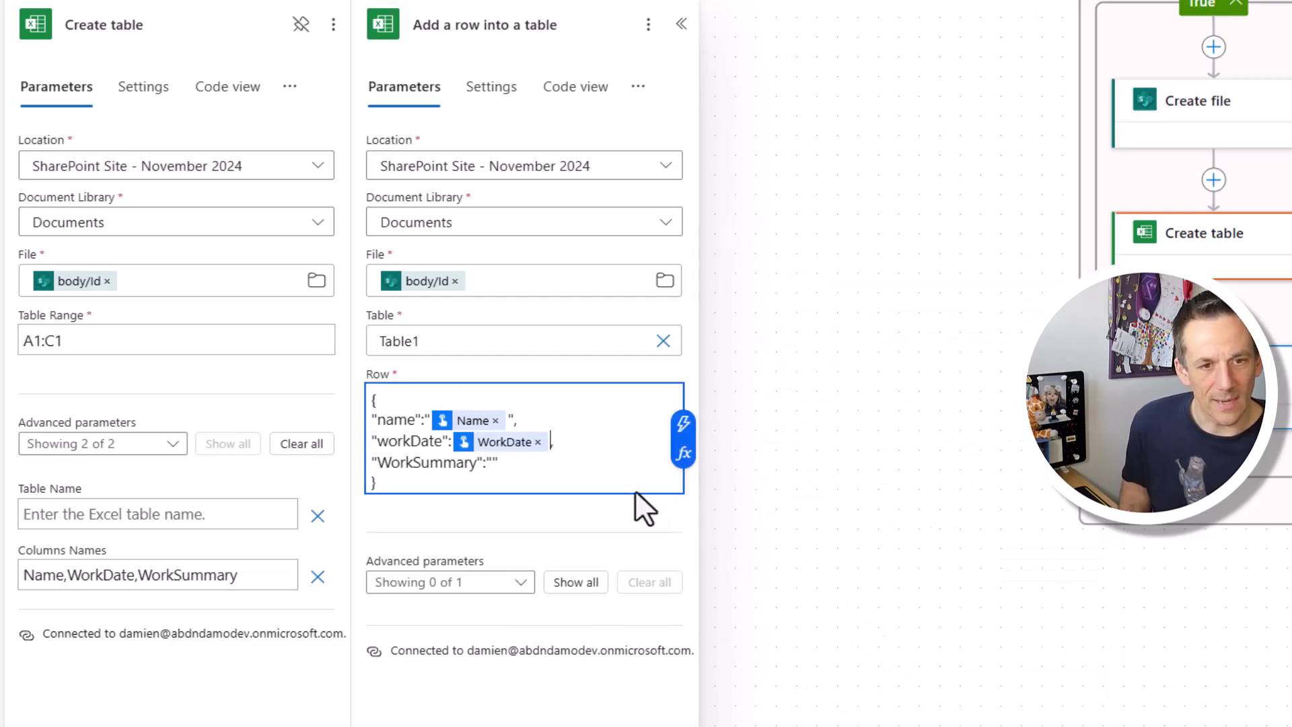
Insert the manual trigger's WorkSummary dynamic content between the quotes of the WorkSummary value.
left_click(490, 465)
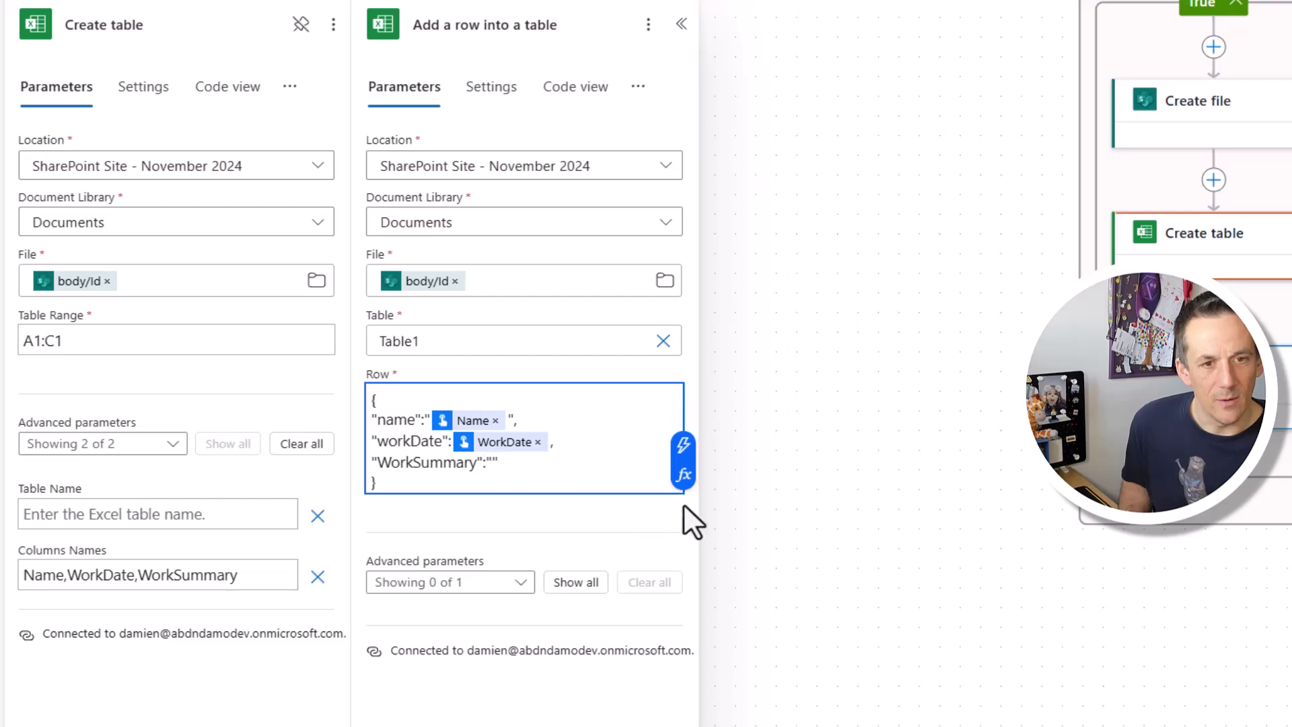
left_click(684, 444)
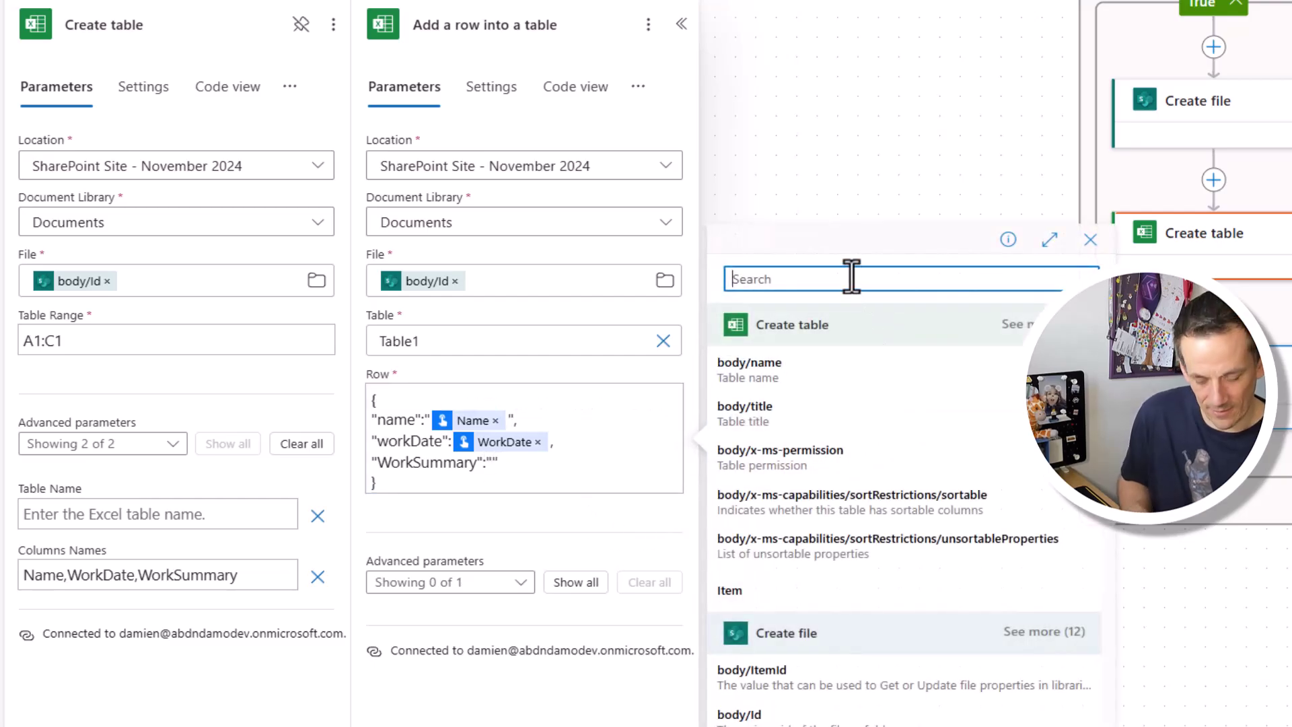
type("summar")
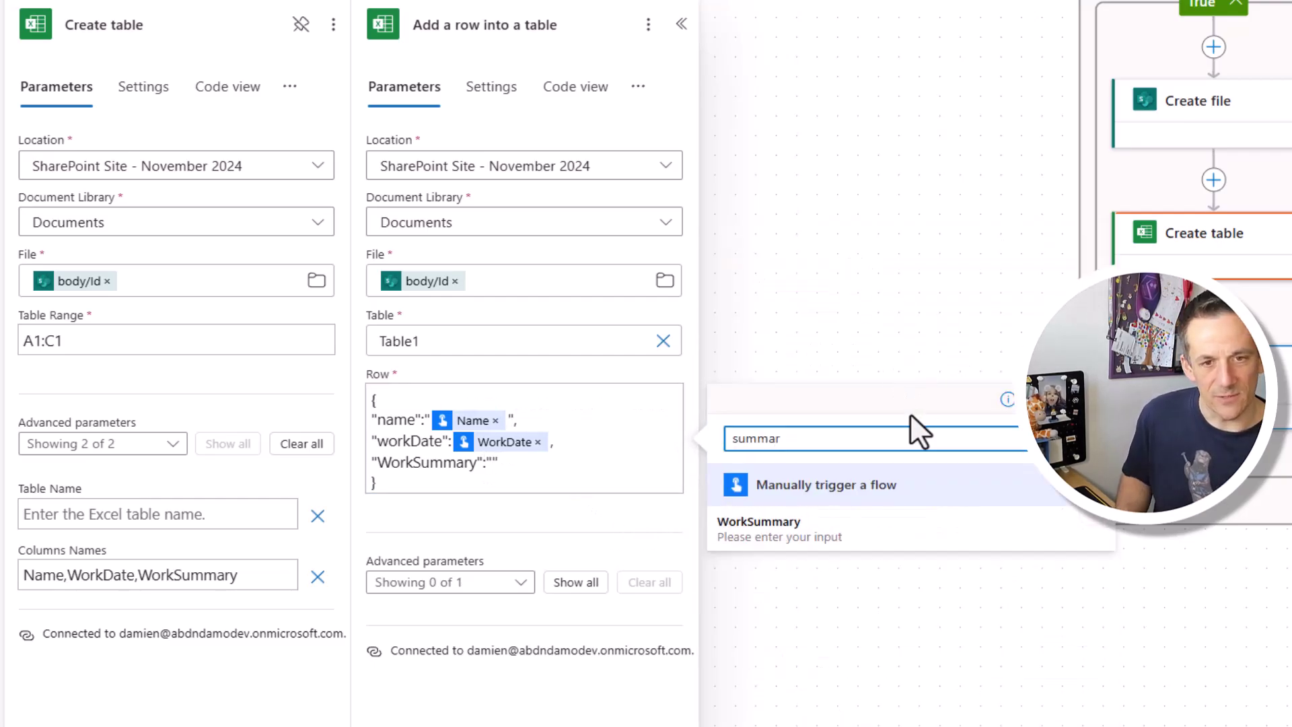
left_click(855, 529)
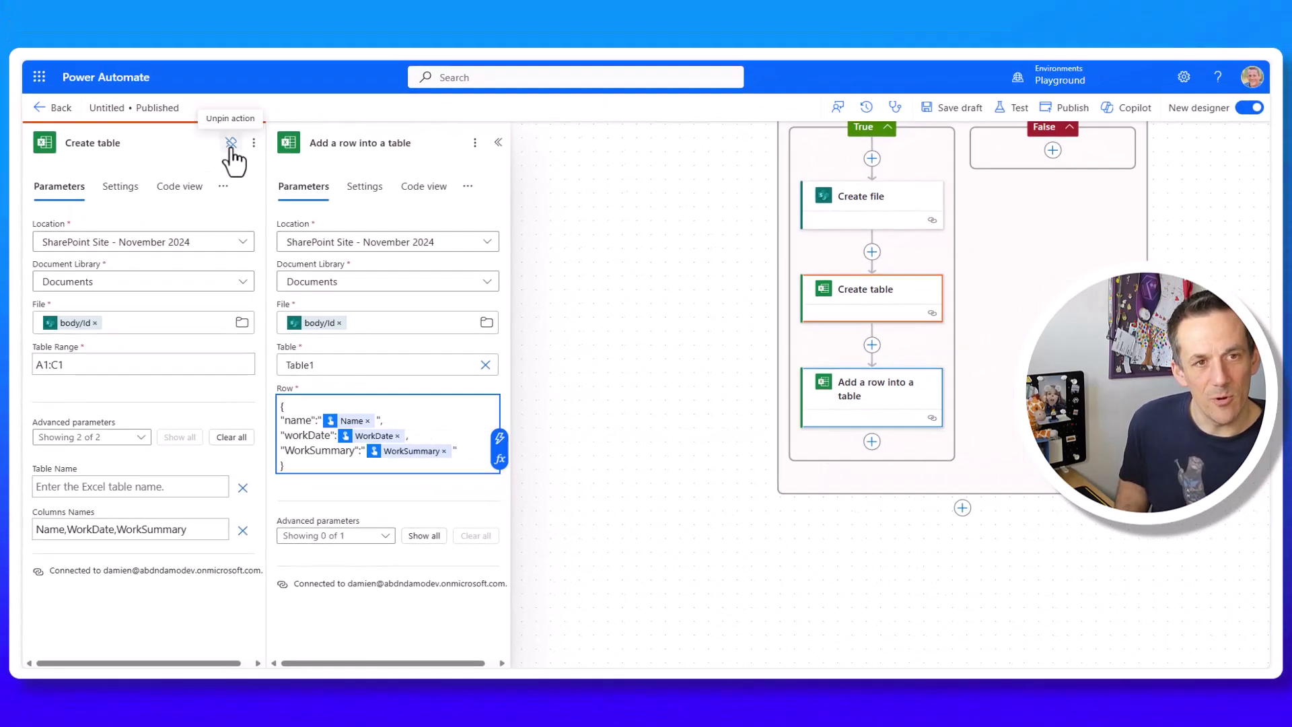
Unpin the Create table action and set the DateTime Format advanced parameter of Add a row into a table to ISO 8601.
left_click(231, 144)
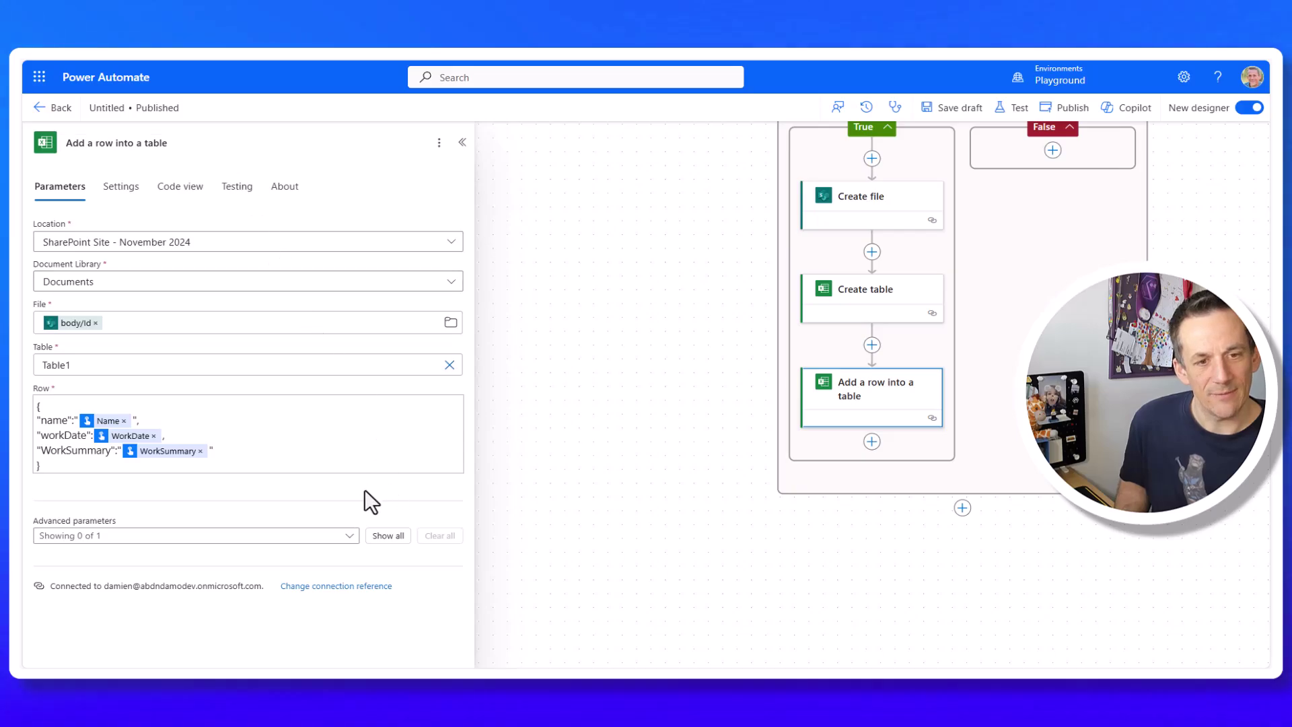
left_click(349, 539)
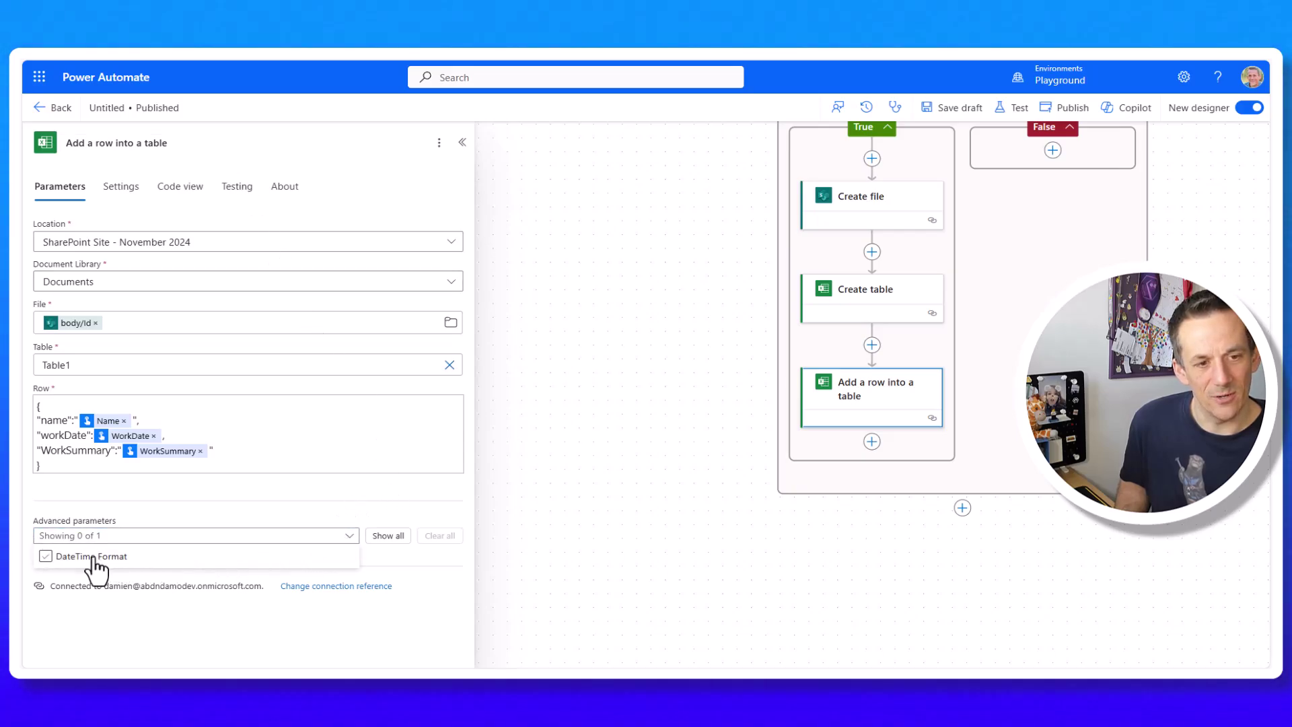
left_click(85, 565)
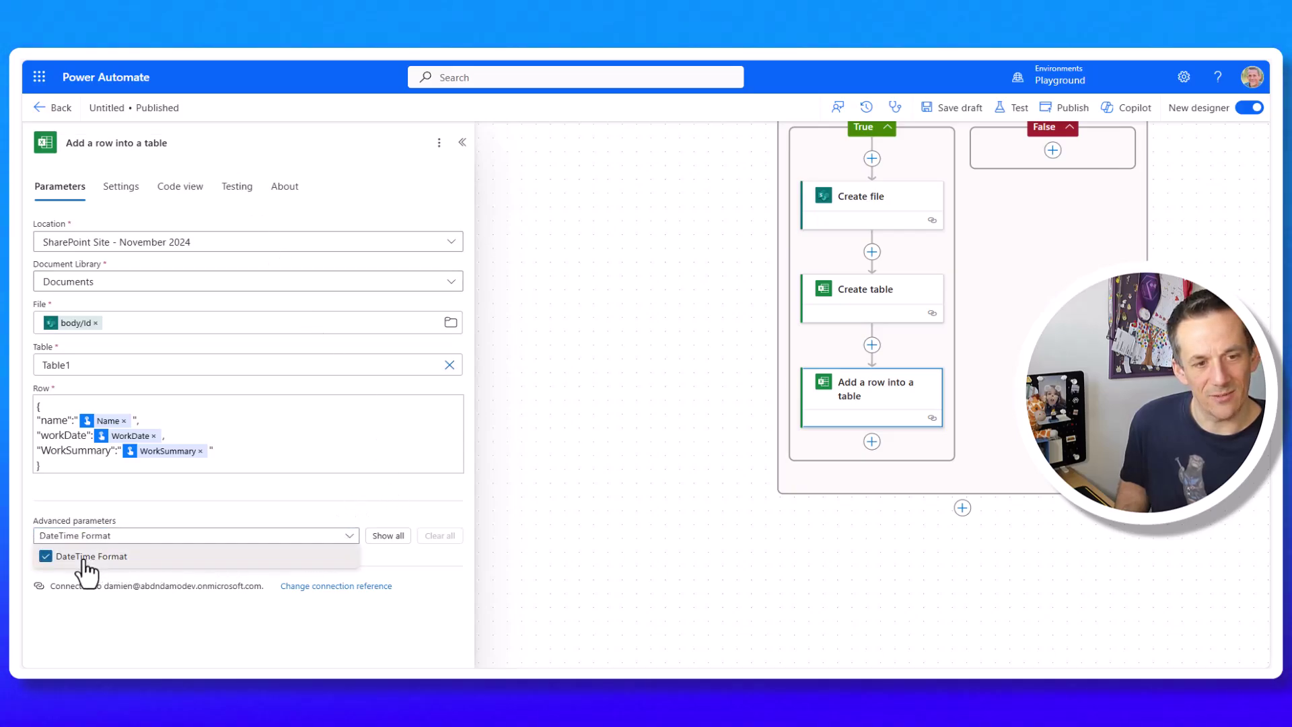
left_click(417, 568)
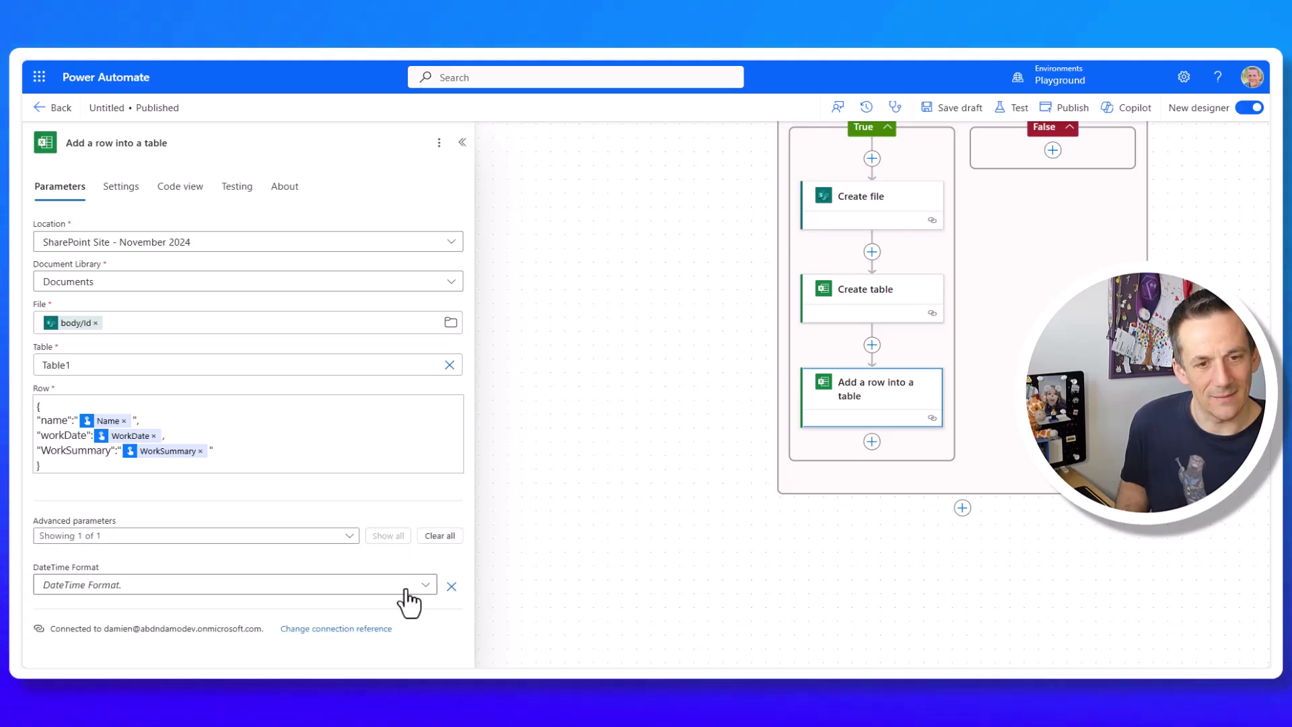
left_click(415, 586)
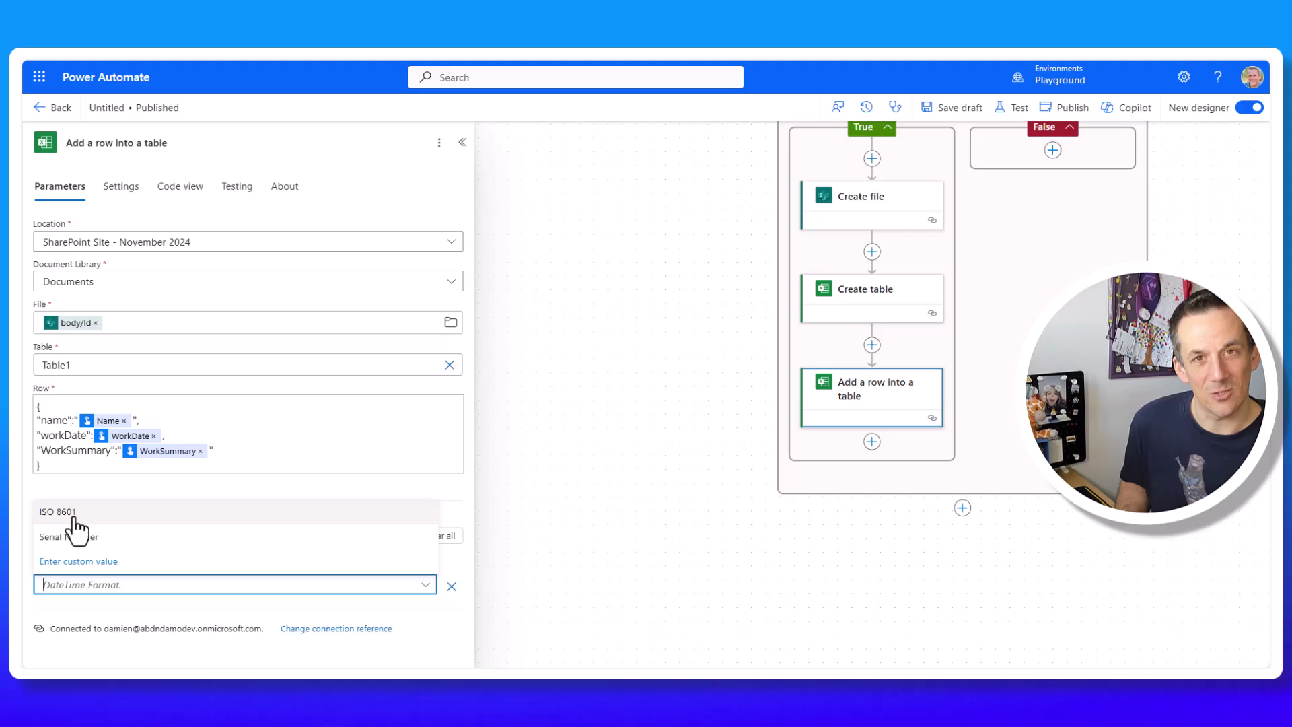
left_click(76, 513)
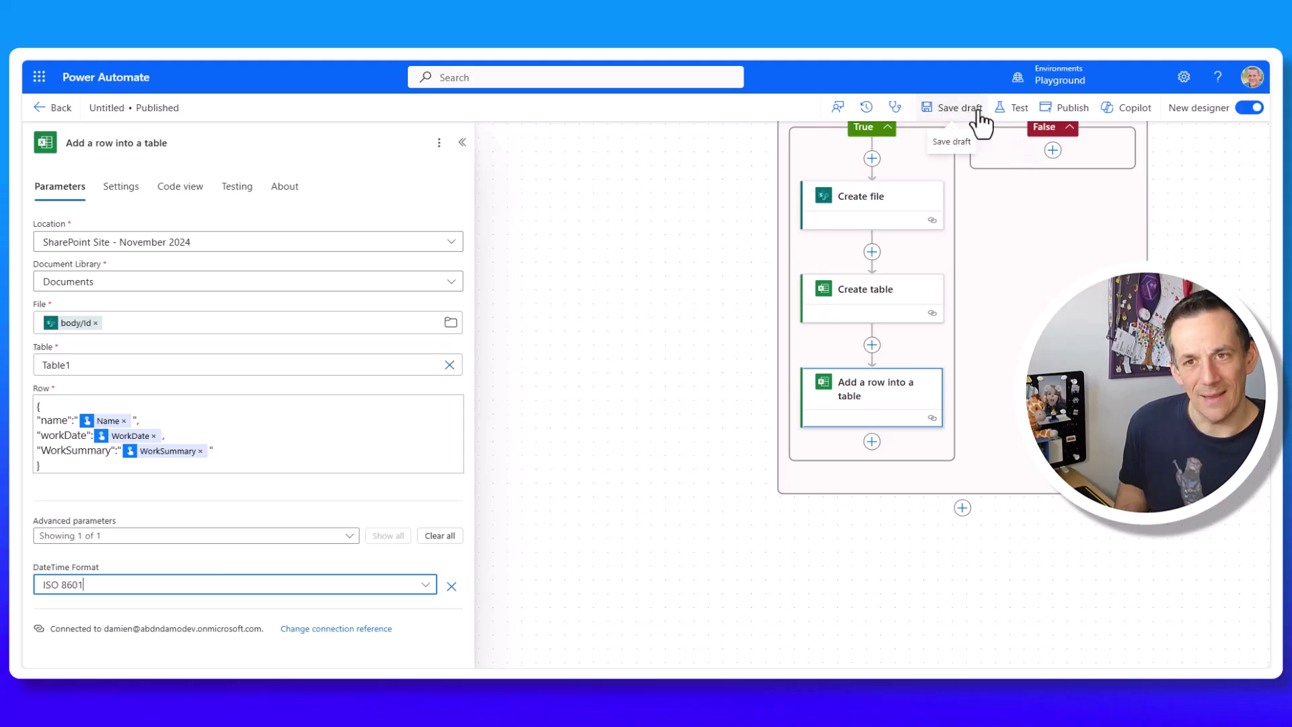
Save the draft and test-run the flow with a person's first name, WorkDate 2024-11-01 and WorkSummary "Working with Client X".
left_click(956, 108)
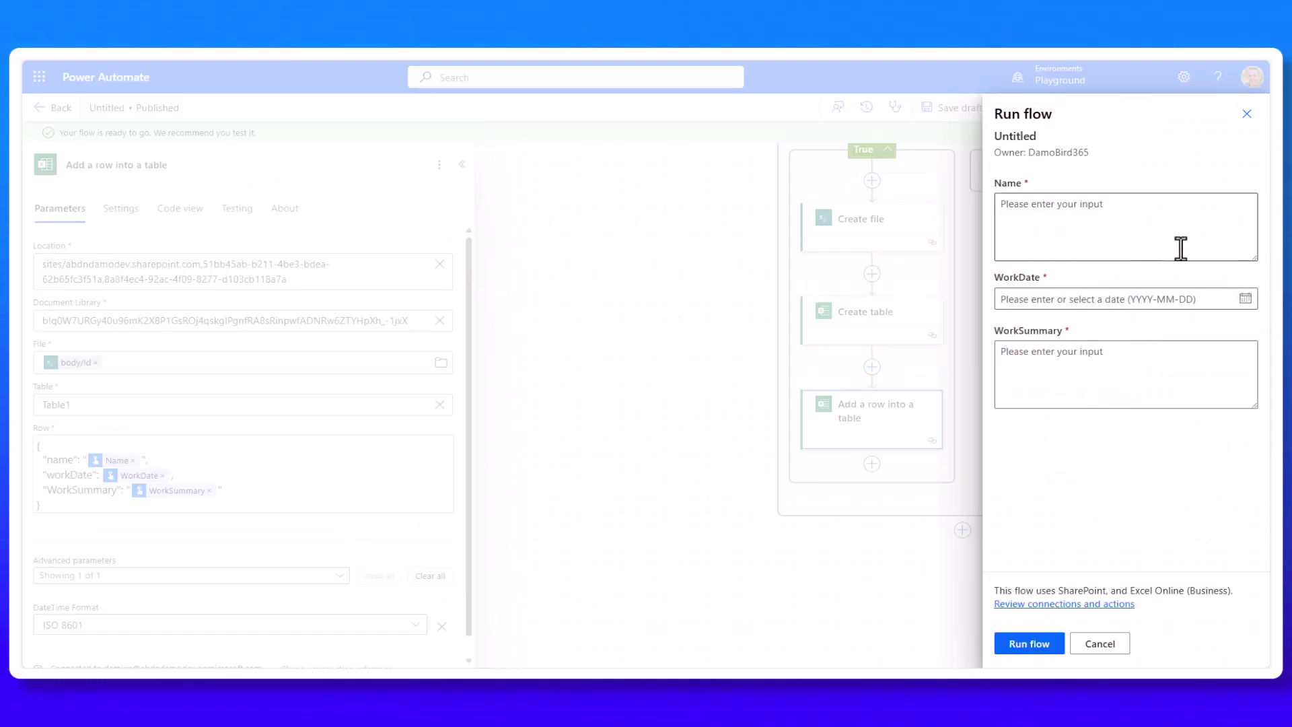
left_click(1181, 248)
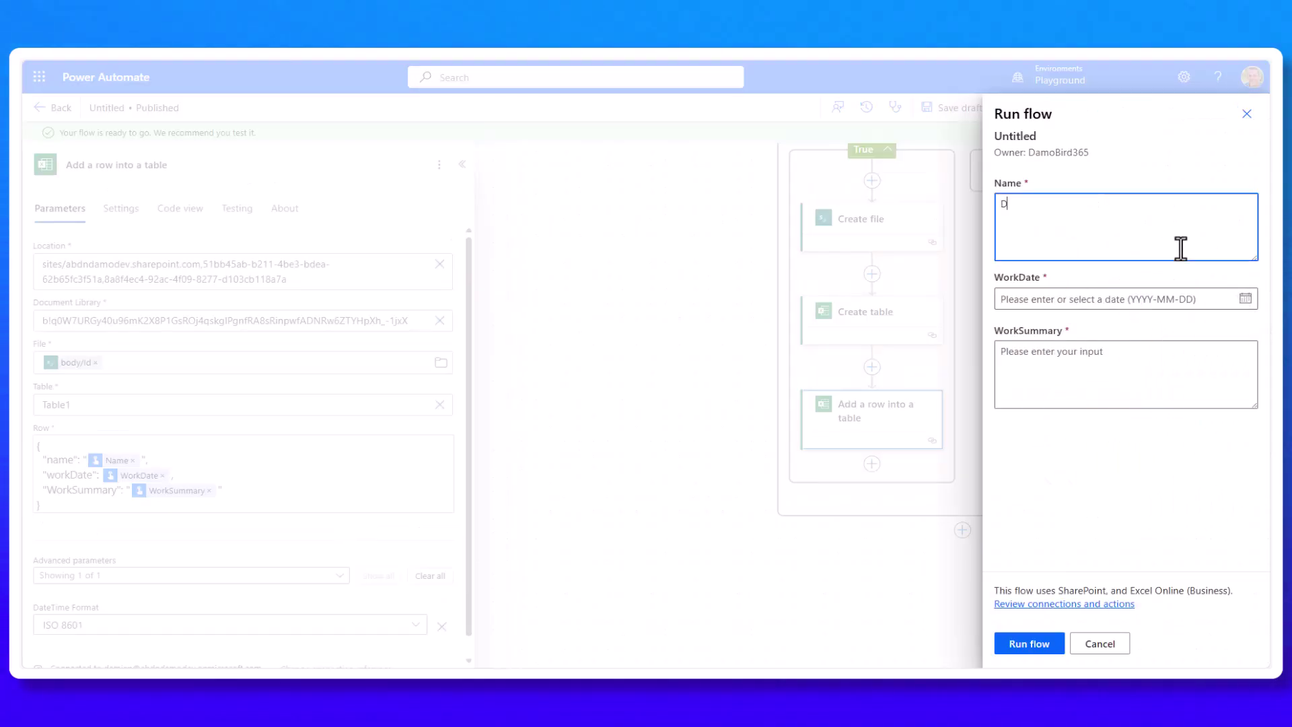
type("Damien")
key("Tab")
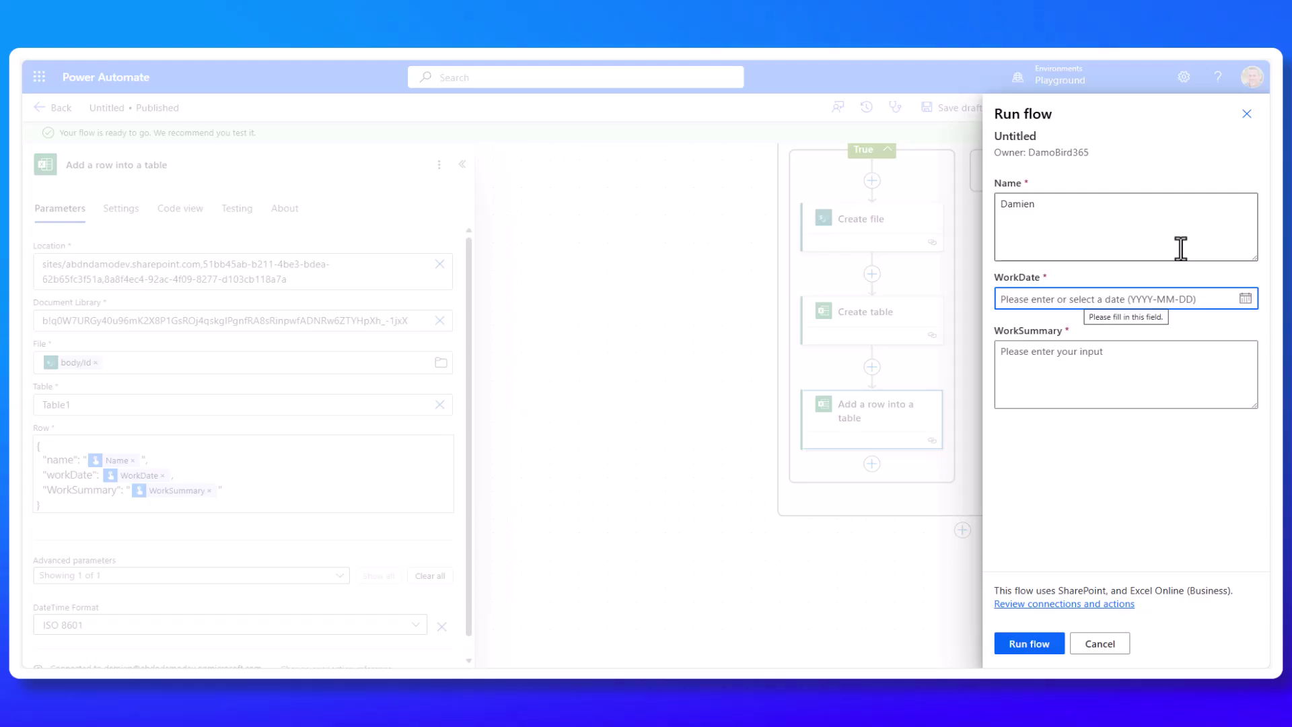
left_click(1246, 298)
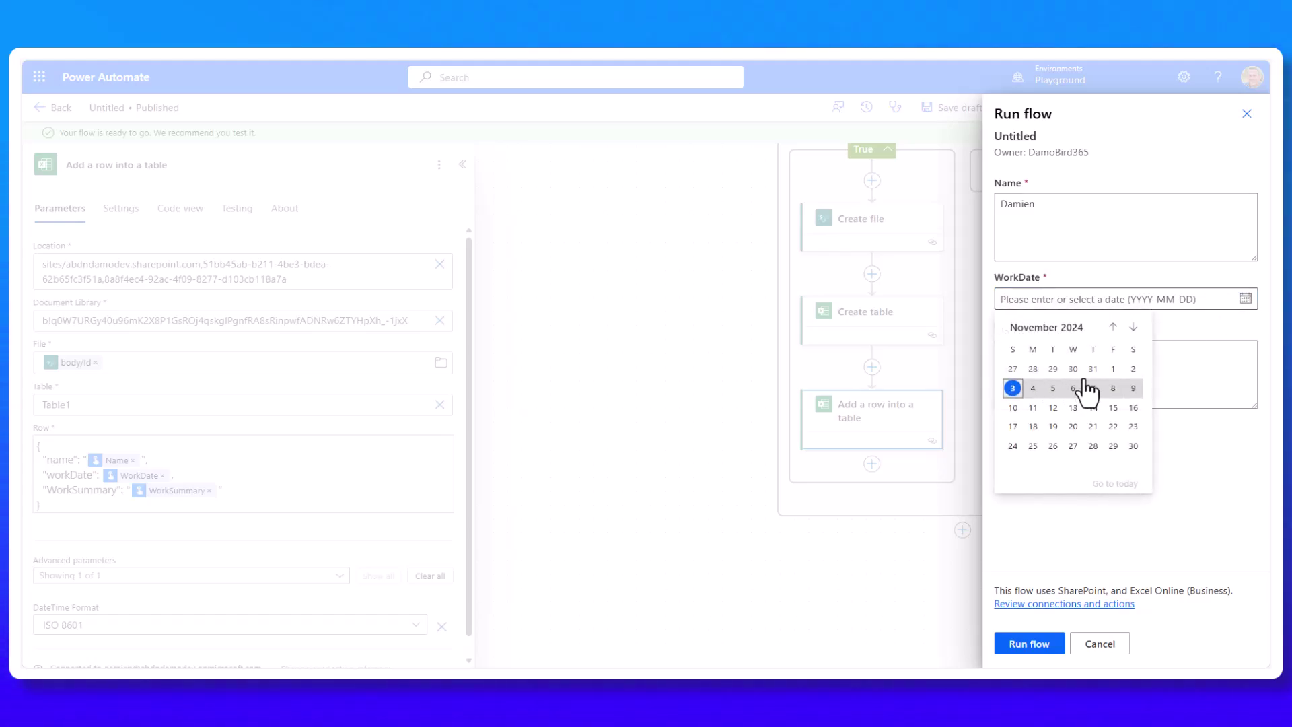
left_click(1115, 370)
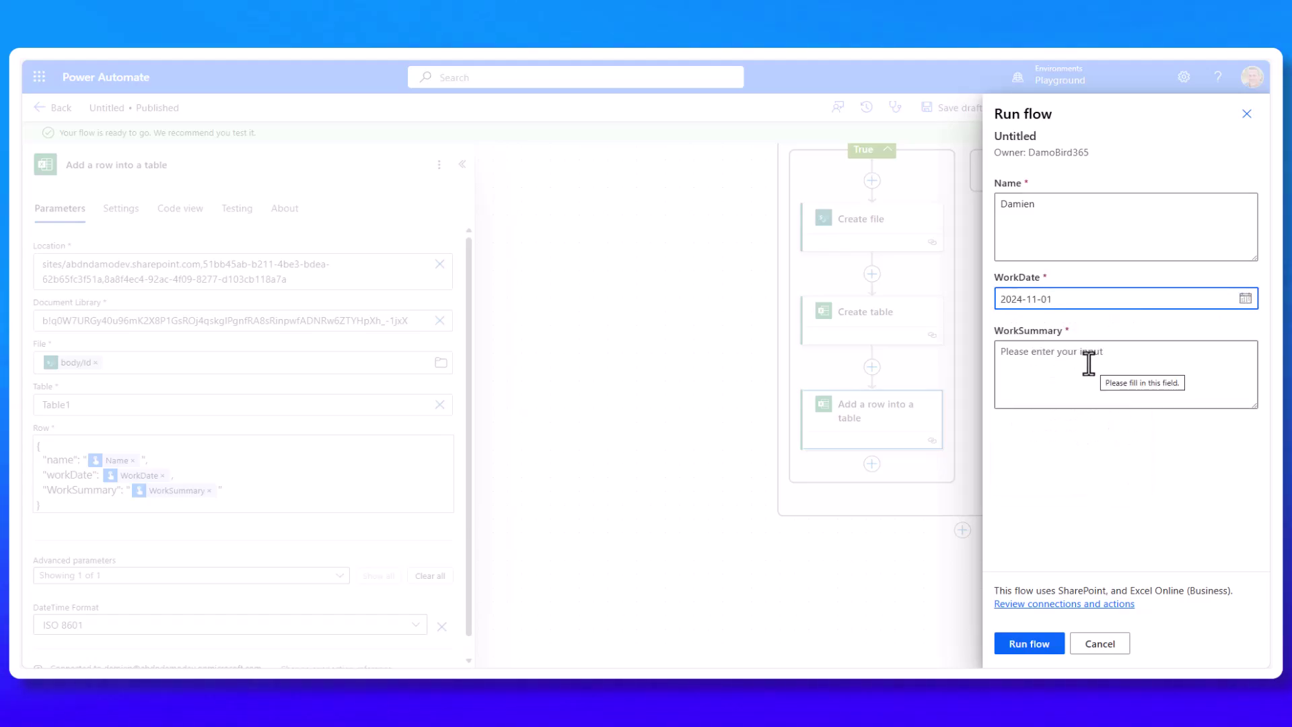
left_click(1088, 363)
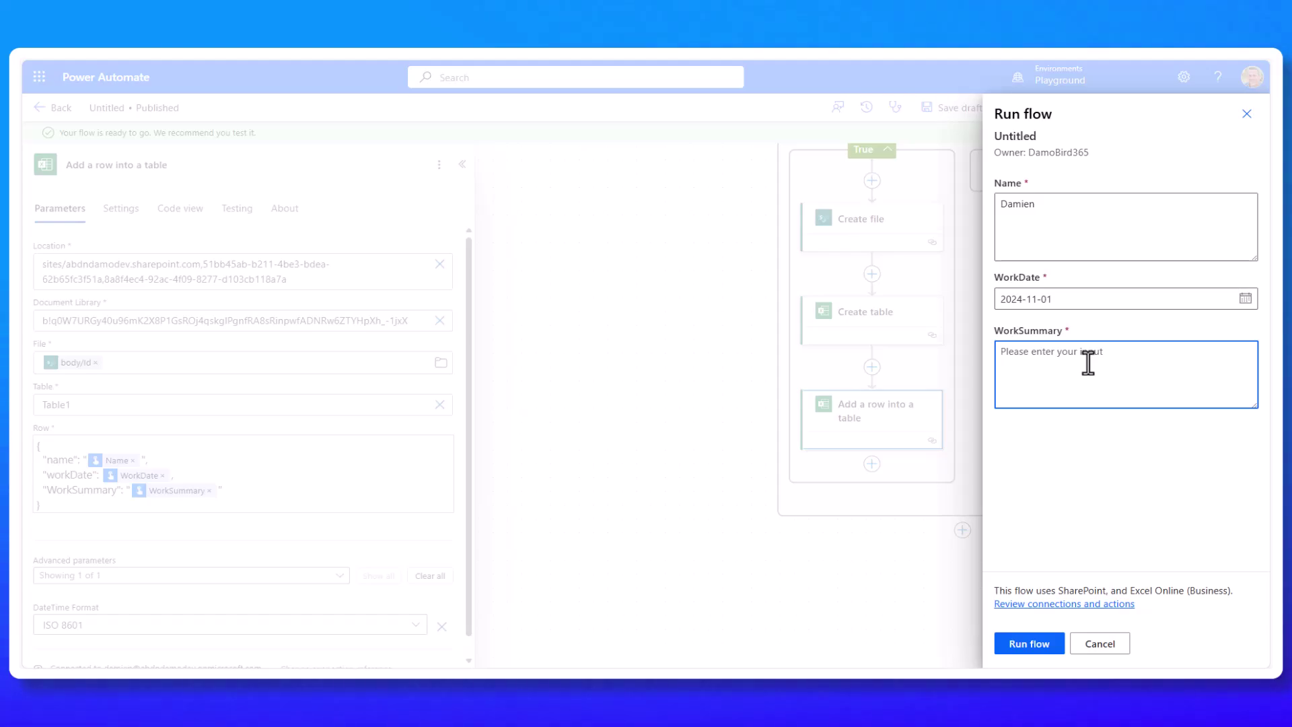
type("Working")
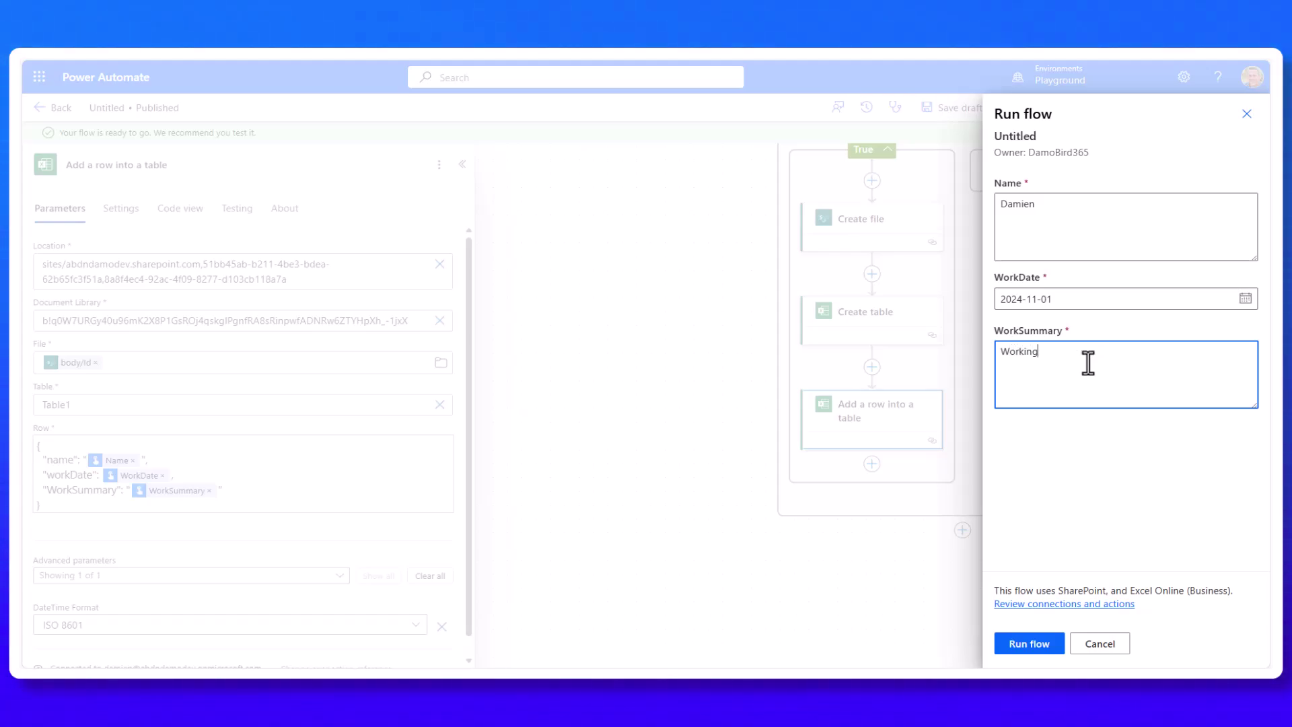
type(" with Client X")
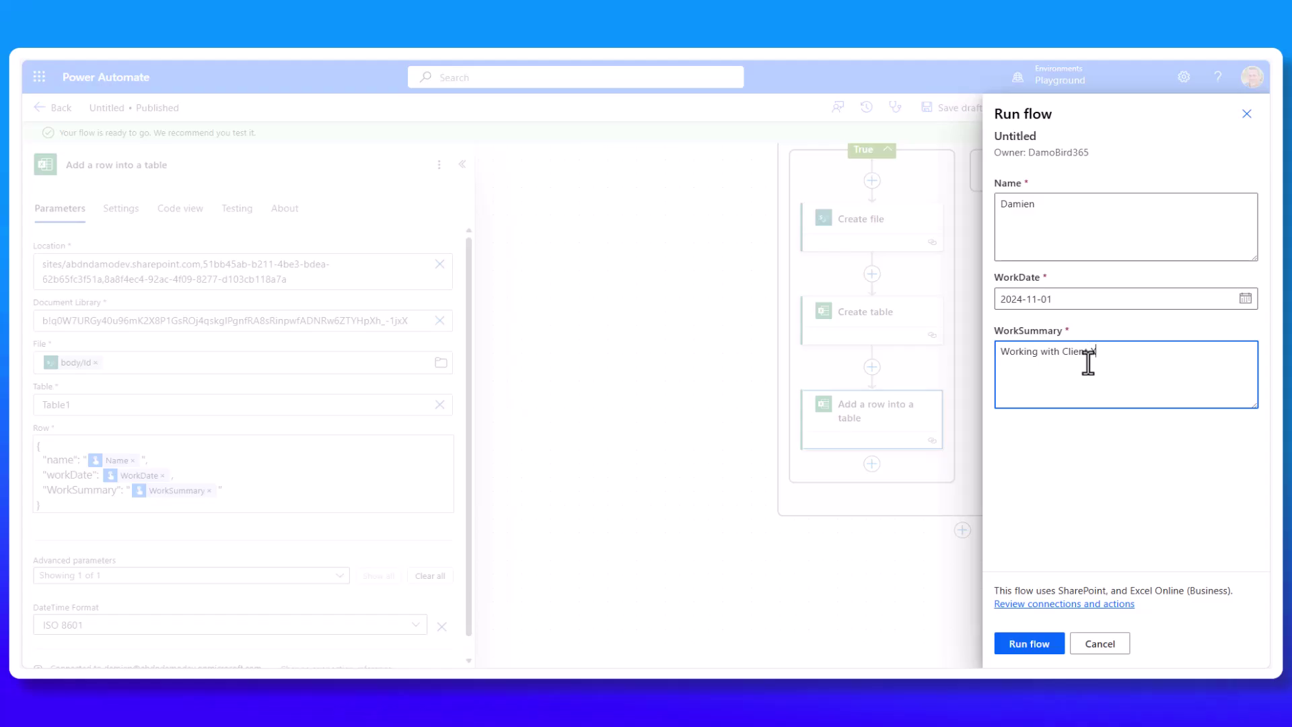
left_click(1028, 645)
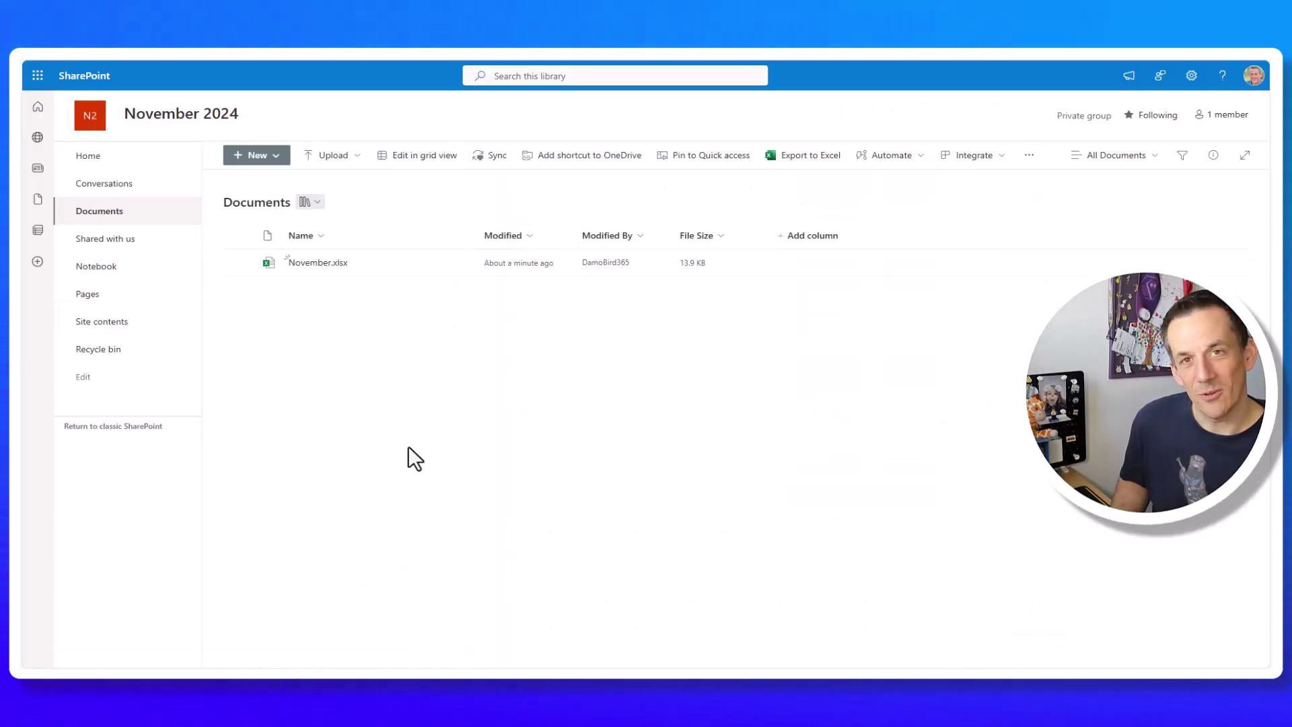
Delete November.xlsx from the November 2024 site's Documents library, and run the flow with the prepared trigger inputs.
left_click(239, 262)
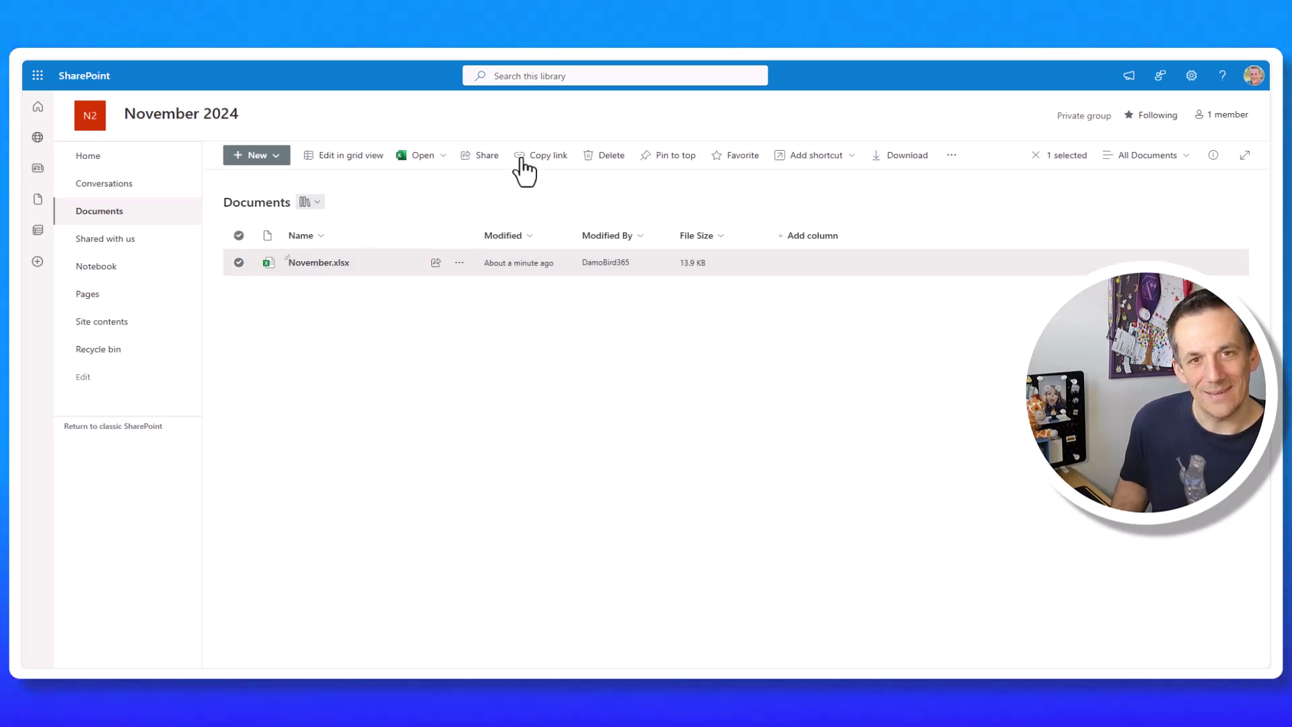
left_click(597, 156)
left_click(681, 412)
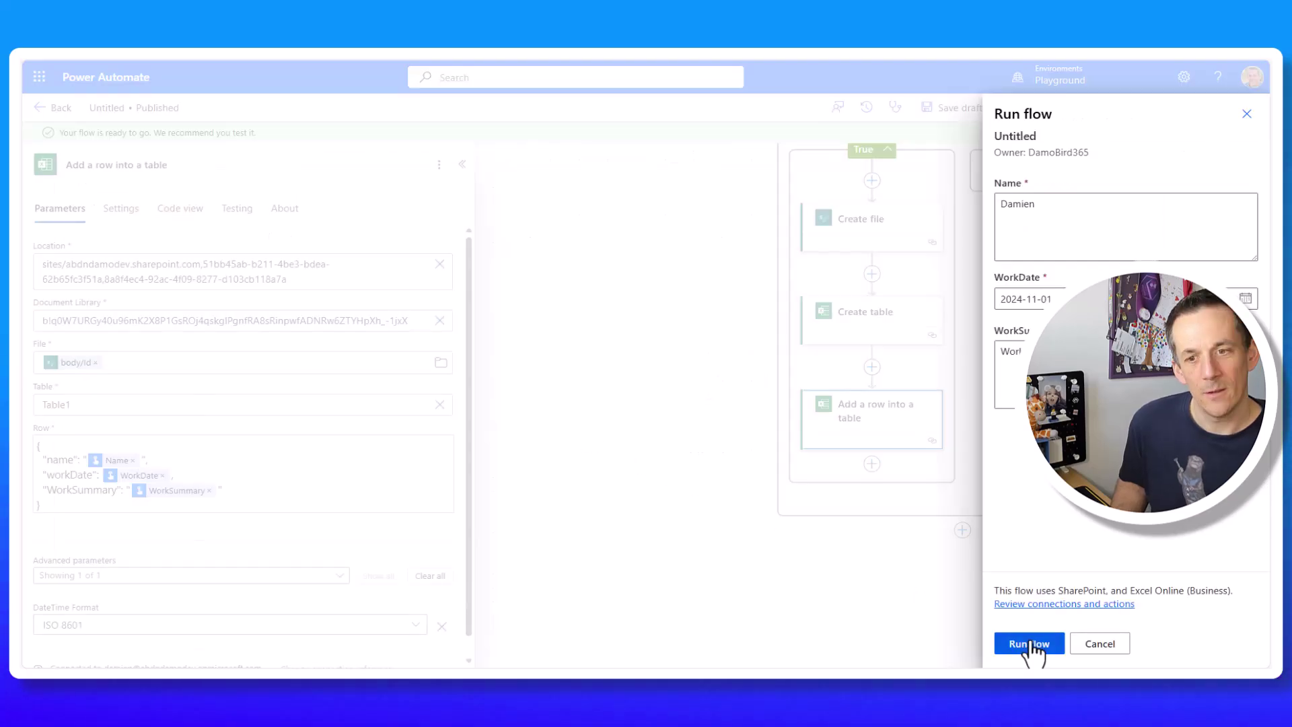
left_click(1028, 645)
left_click(1023, 644)
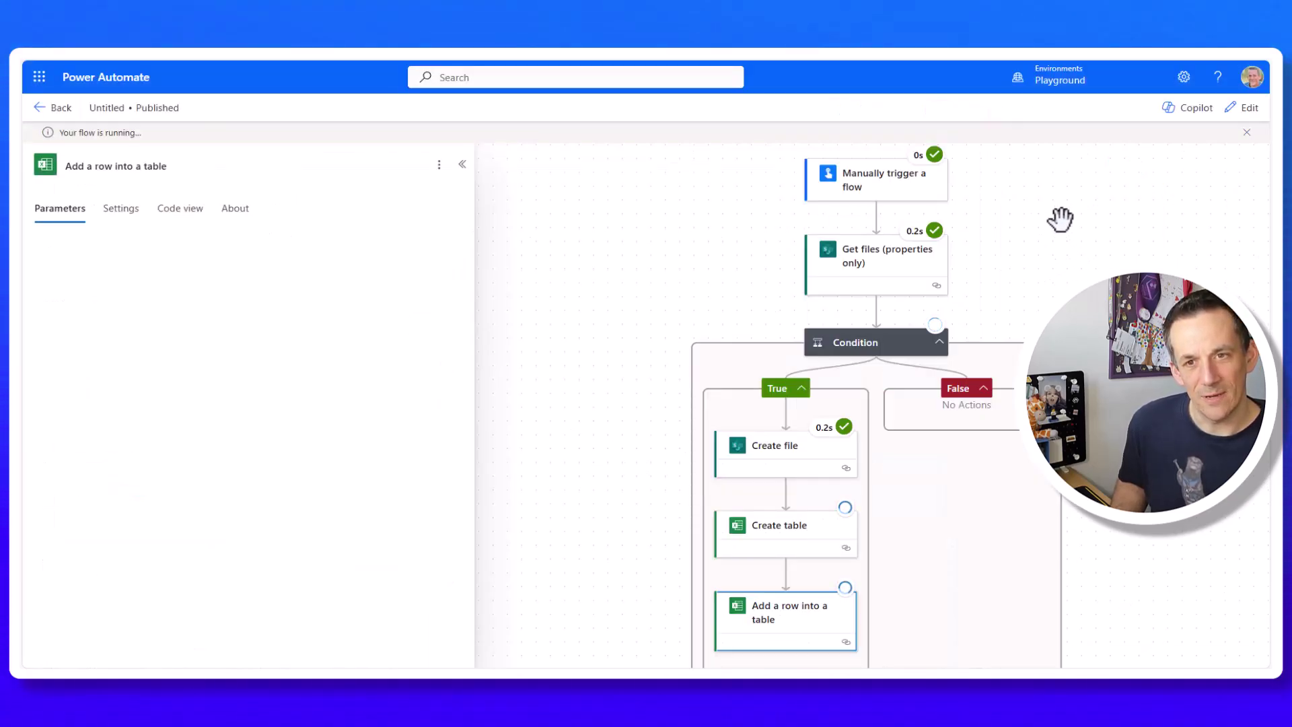
Examine the run details of Get files (properties only), Create file and Create table, including the body value and the created file name.
left_click(885, 276)
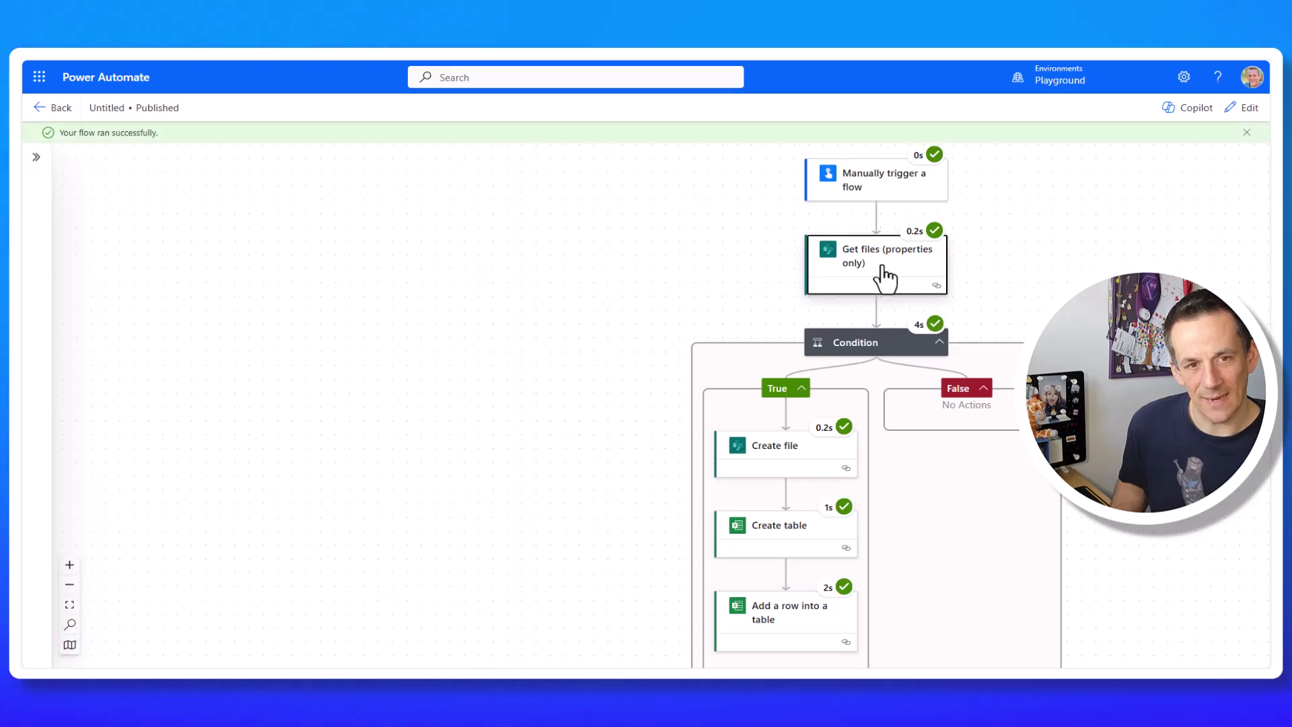
scroll(274, 323, "down", 5)
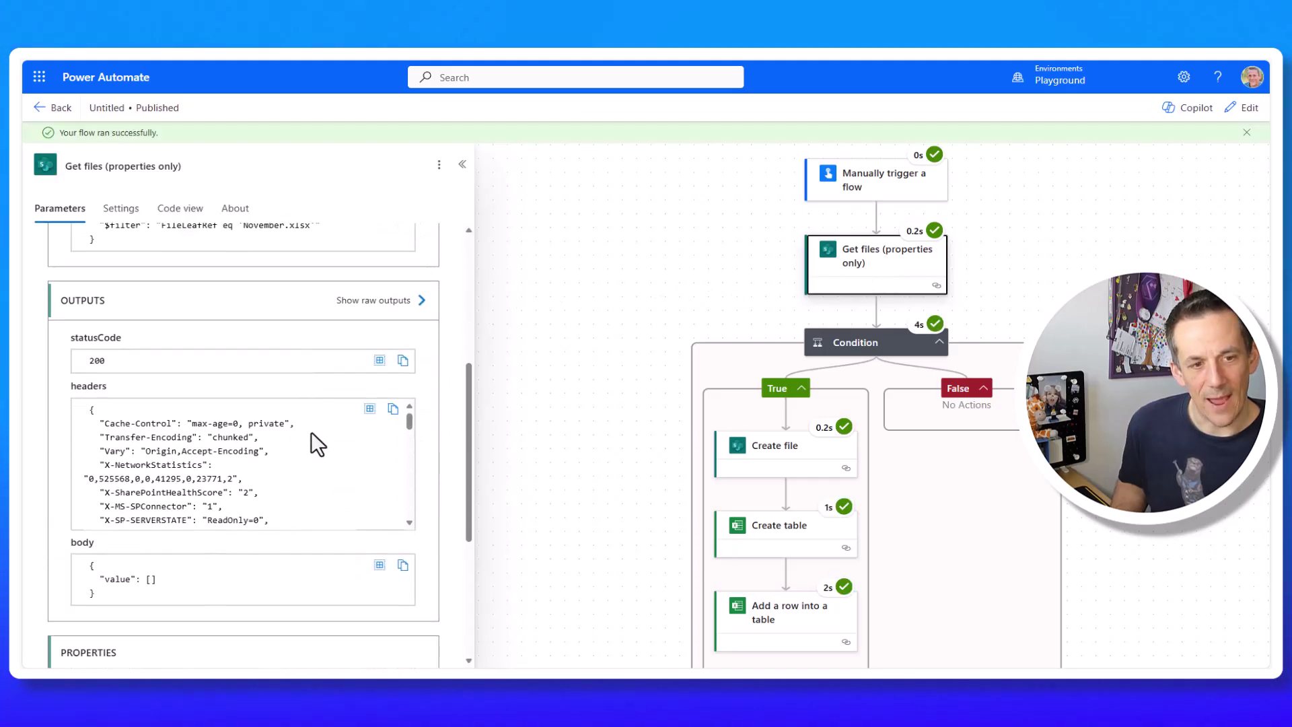
left_click_drag(167, 584, 74, 581)
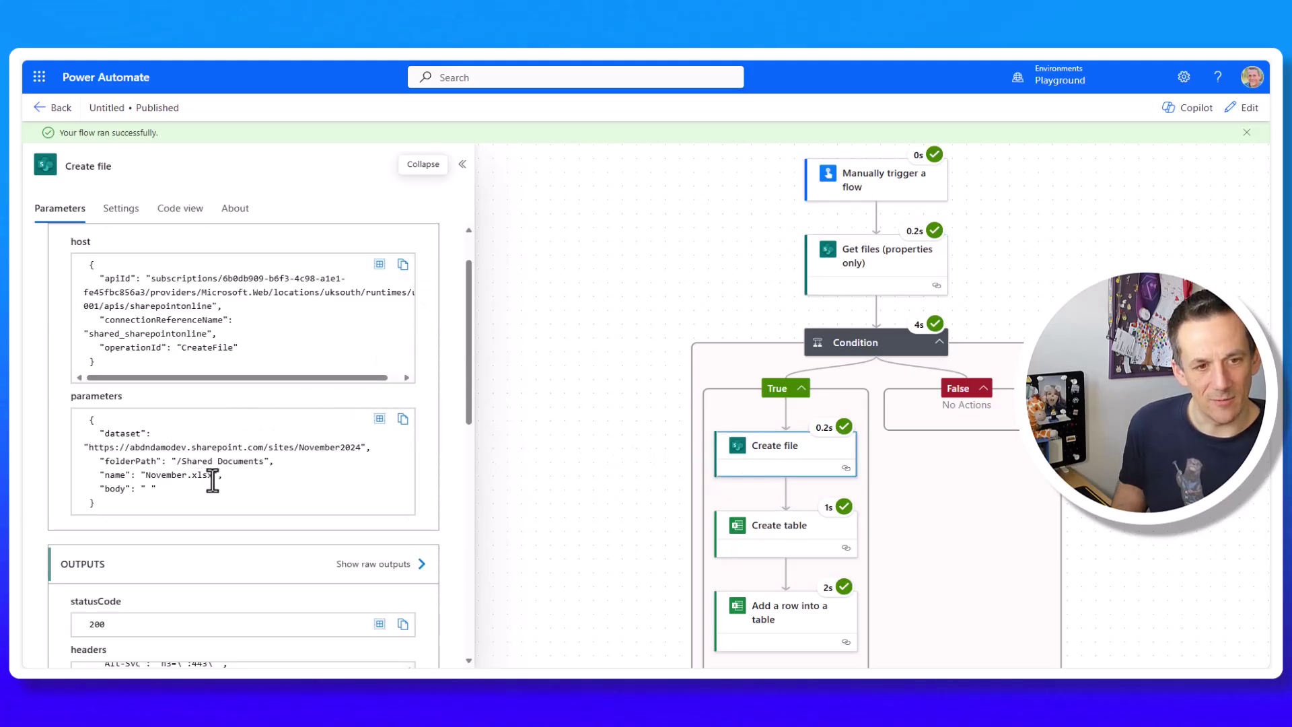
left_click_drag(213, 479, 155, 479)
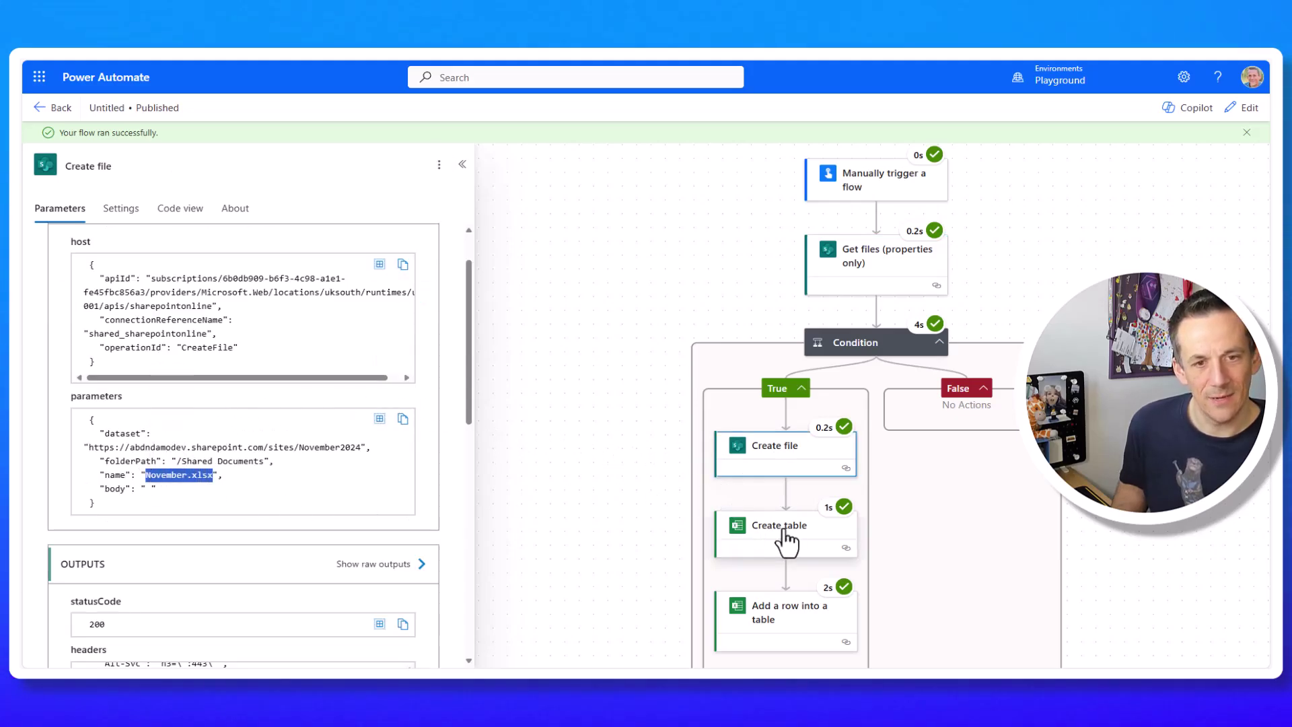
left_click(786, 539)
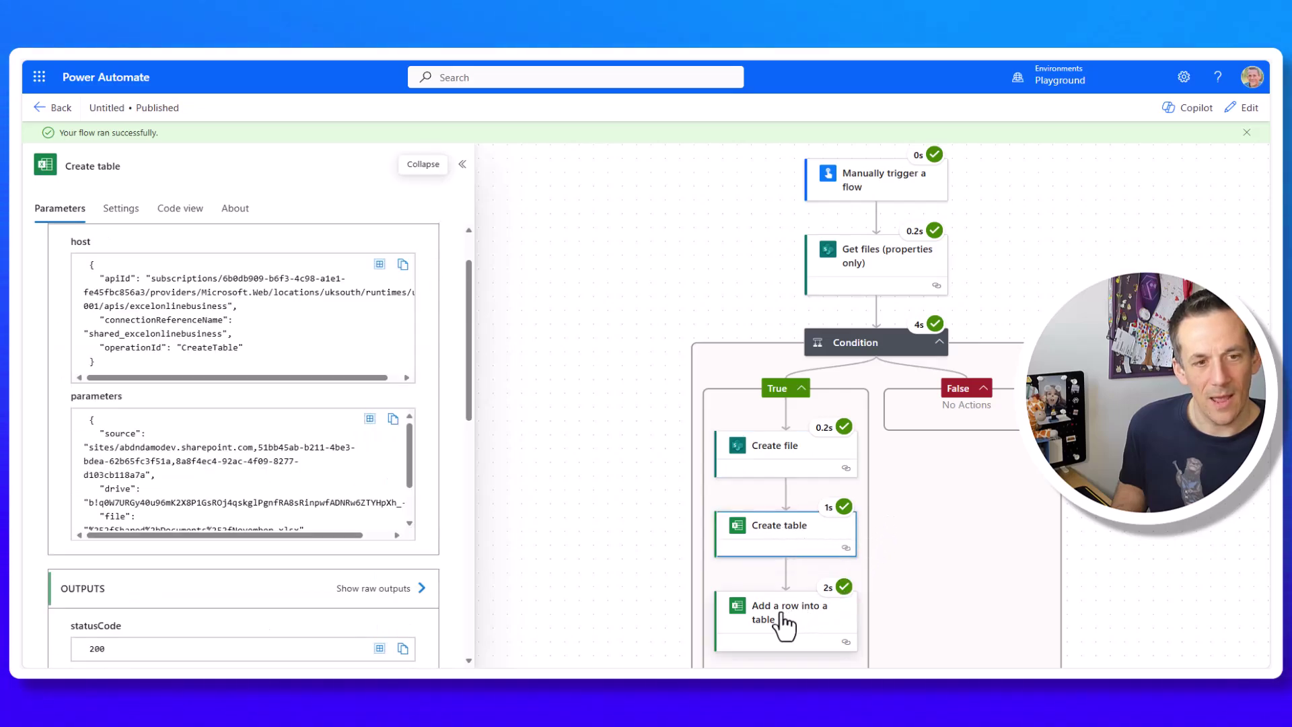
Examine the raw inputs of the Add a row into a table action in the run, especially its item keys and values.
left_click(783, 623)
scroll(449, 498, "down", 10)
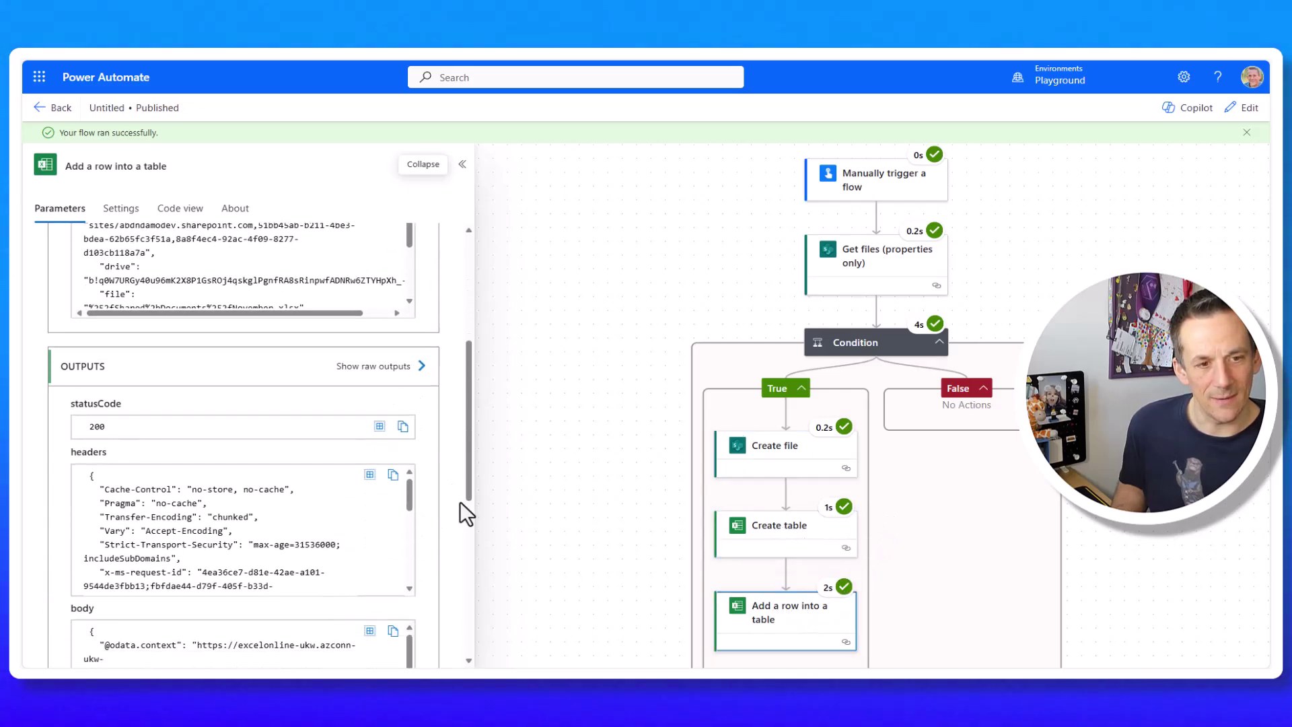
scroll(452, 473, "up", 10)
left_click(385, 269)
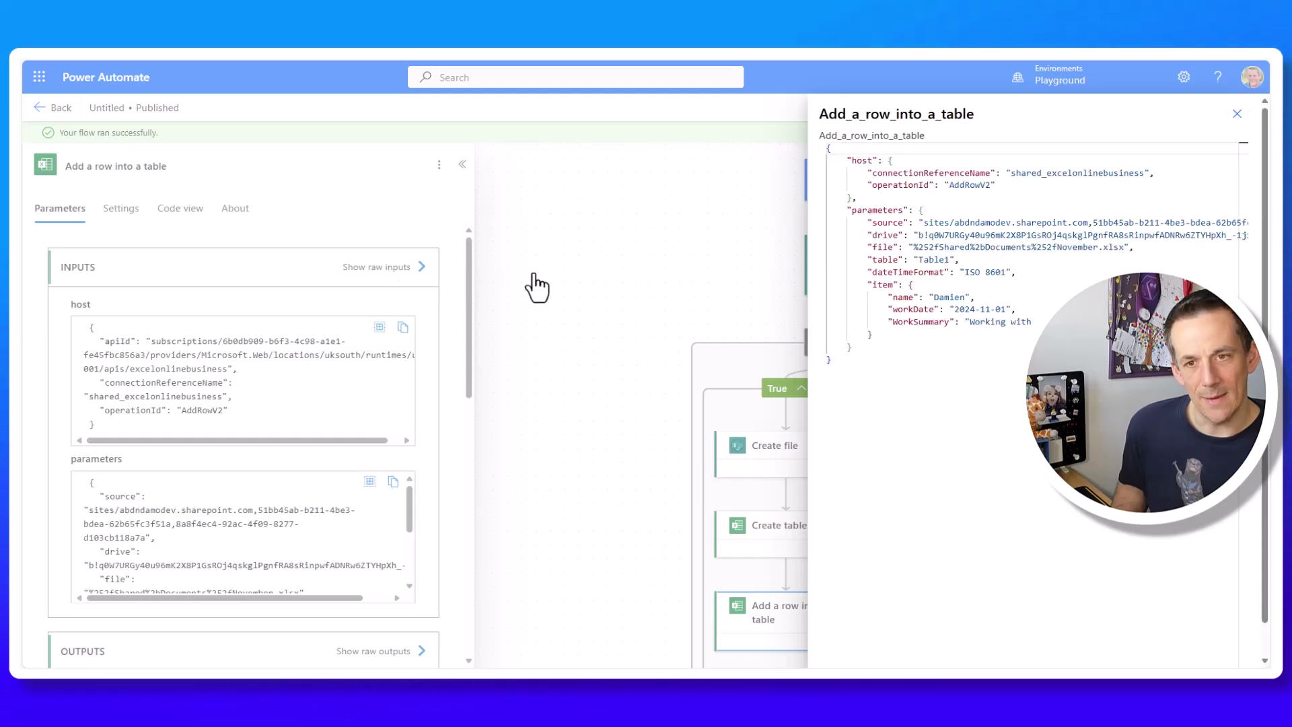
left_click_drag(1035, 322, 859, 301)
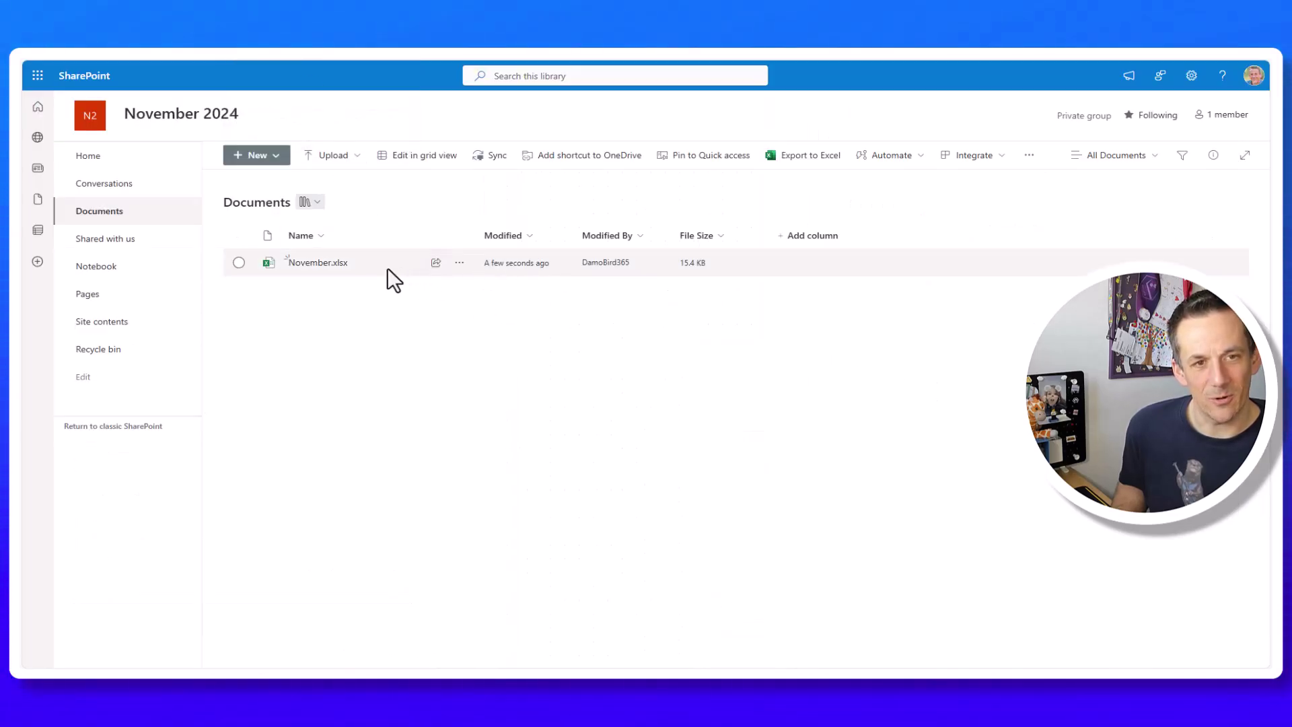
Open November.xlsx from the library, inspect the header and row cells, and fit column C to its contents.
left_click(329, 264)
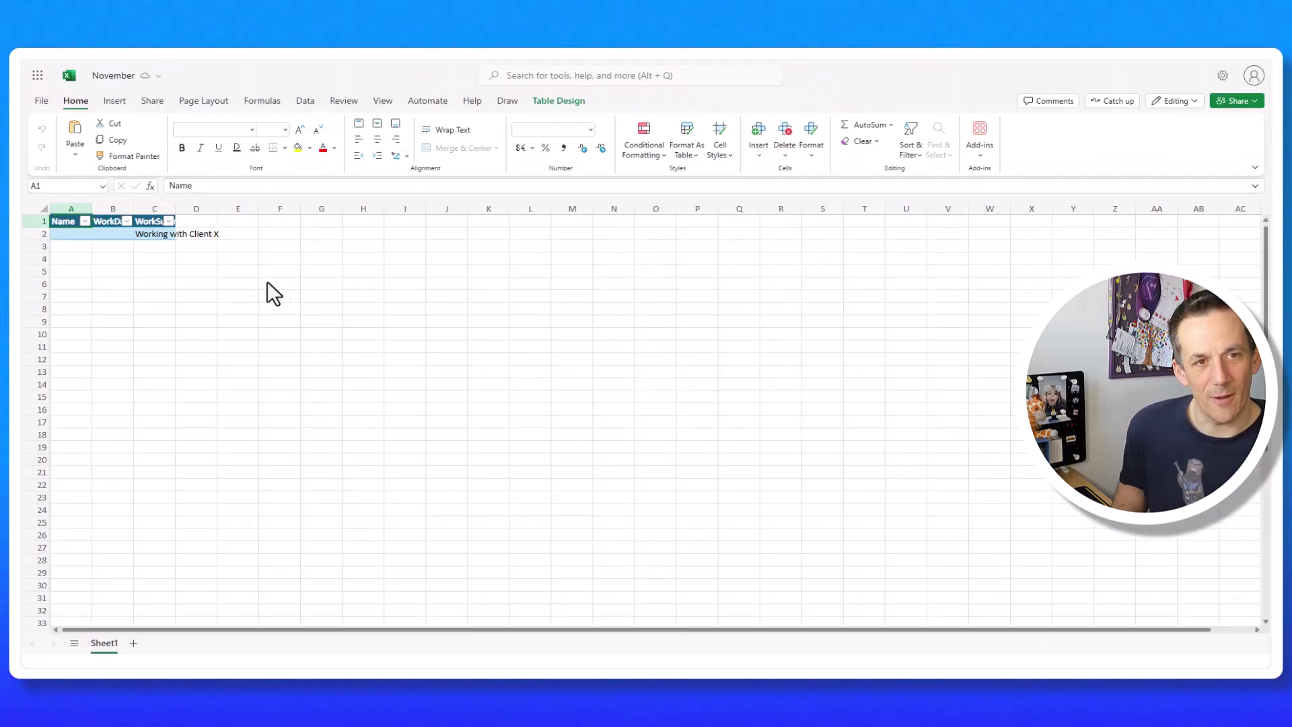
left_click(64, 221)
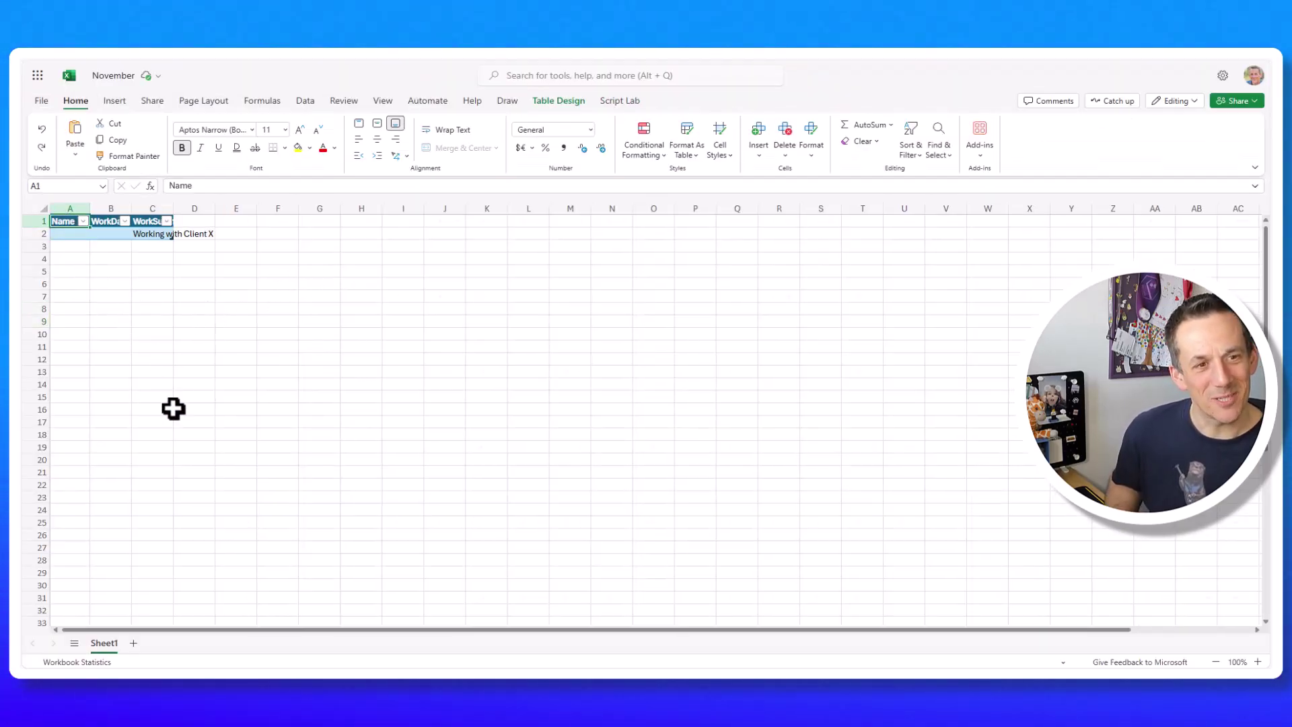
left_click(106, 222)
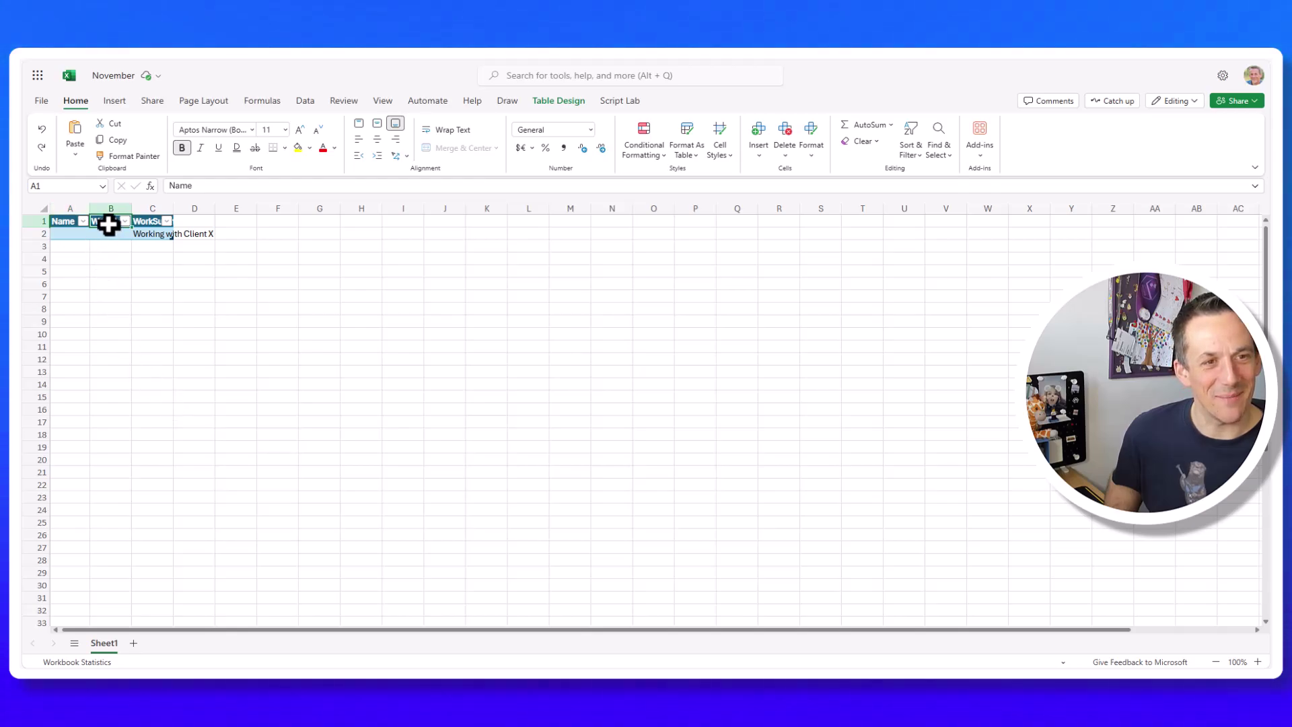
left_click(161, 233)
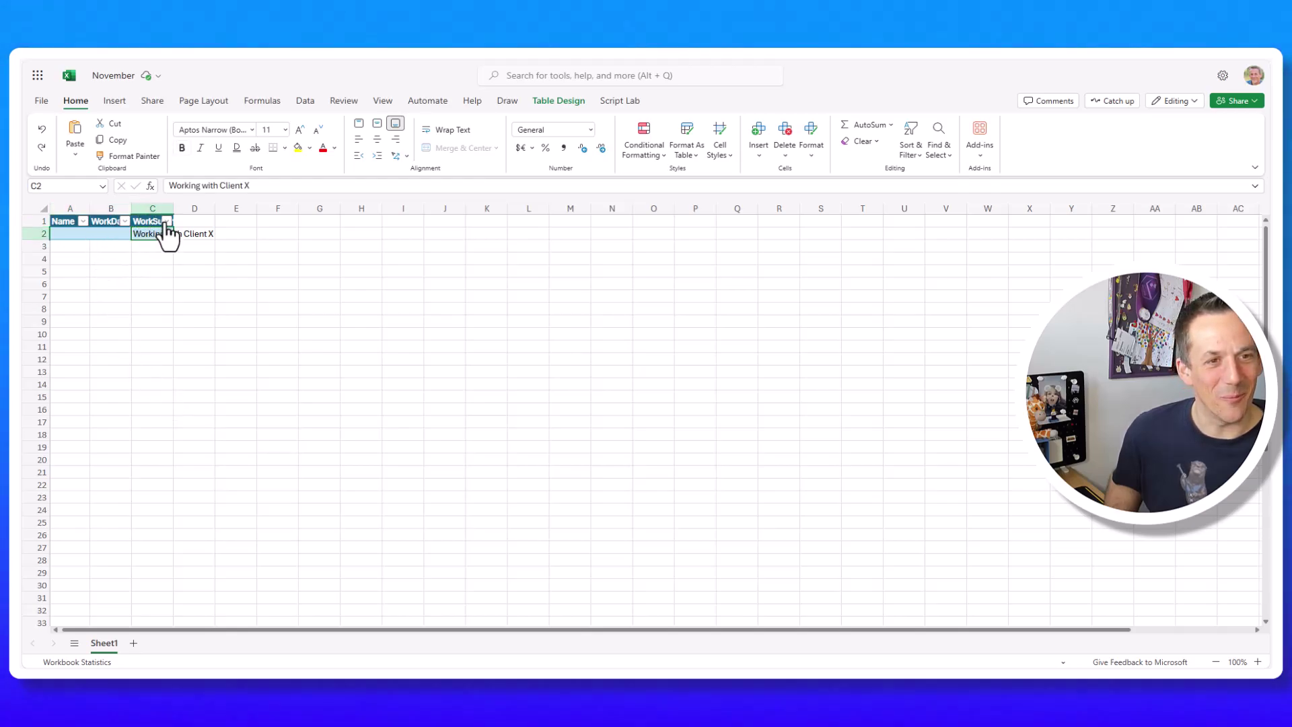
double_click(173, 209)
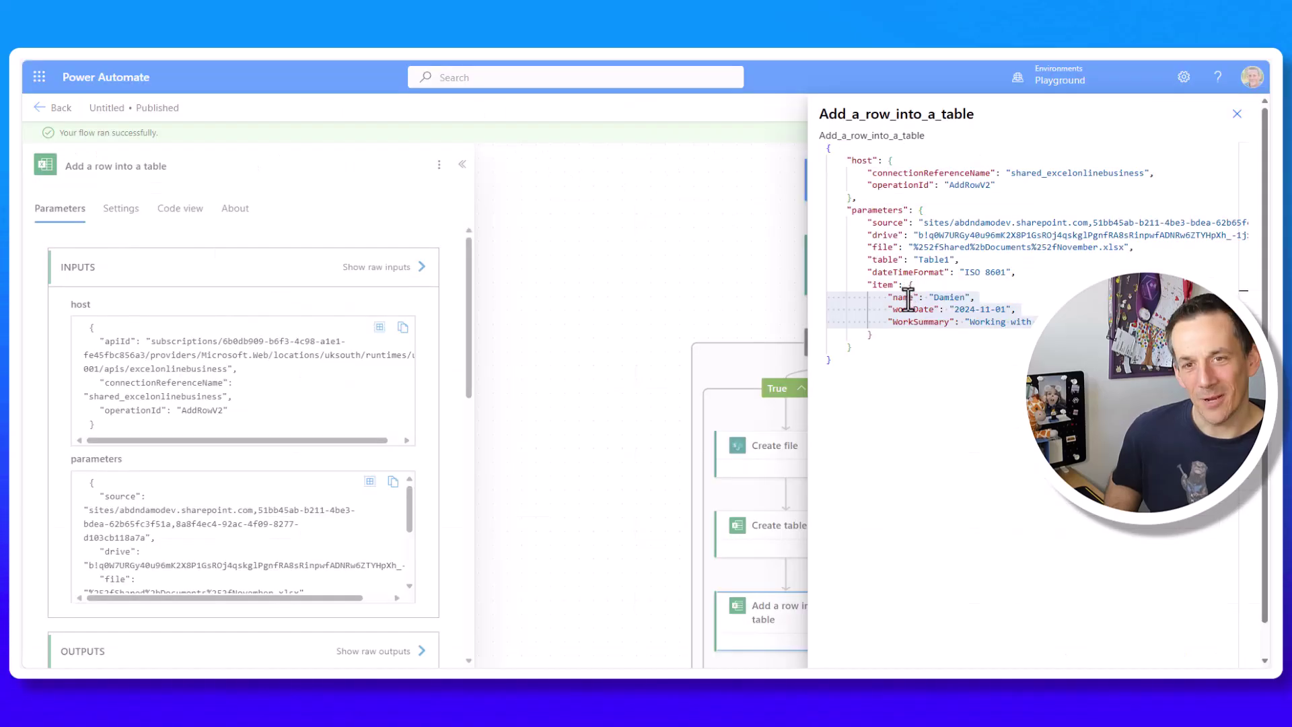
Check the name key in the raw inputs, then return to editing the flow and recapitalise the row keys as "Name" and "WorkDate".
left_click(899, 302)
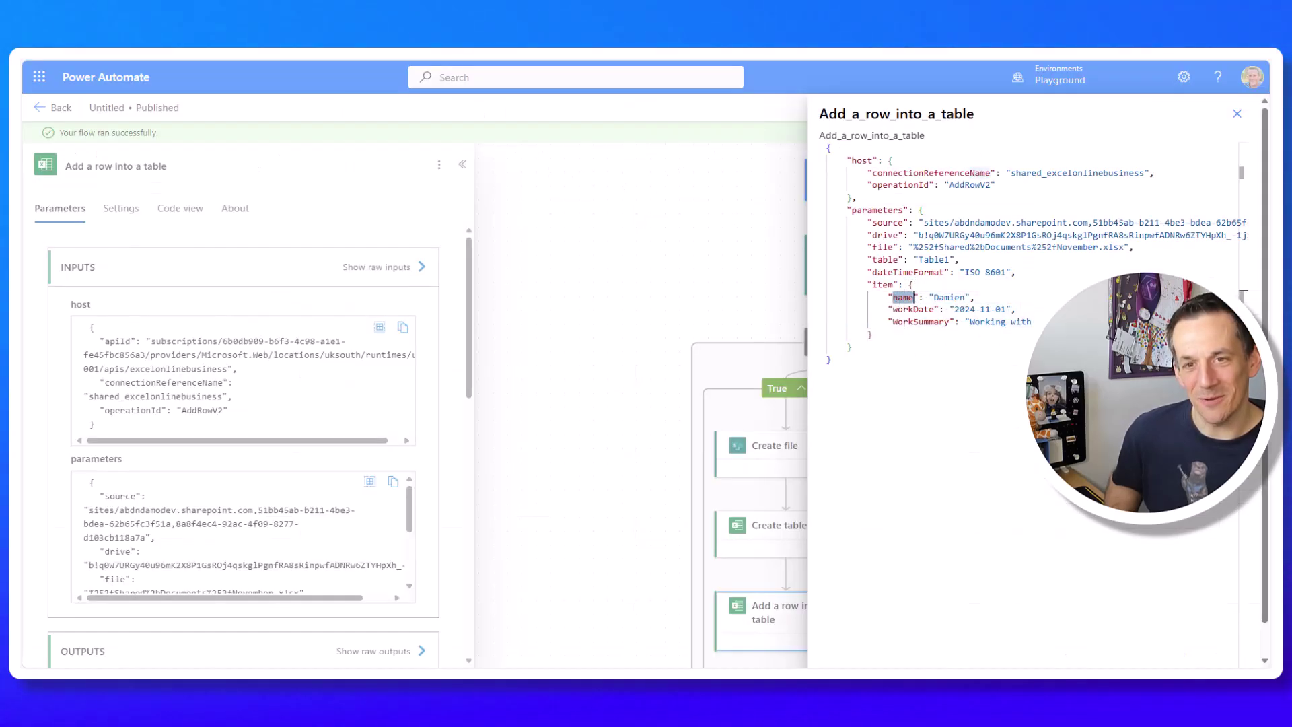
left_click(1237, 114)
left_click(1241, 108)
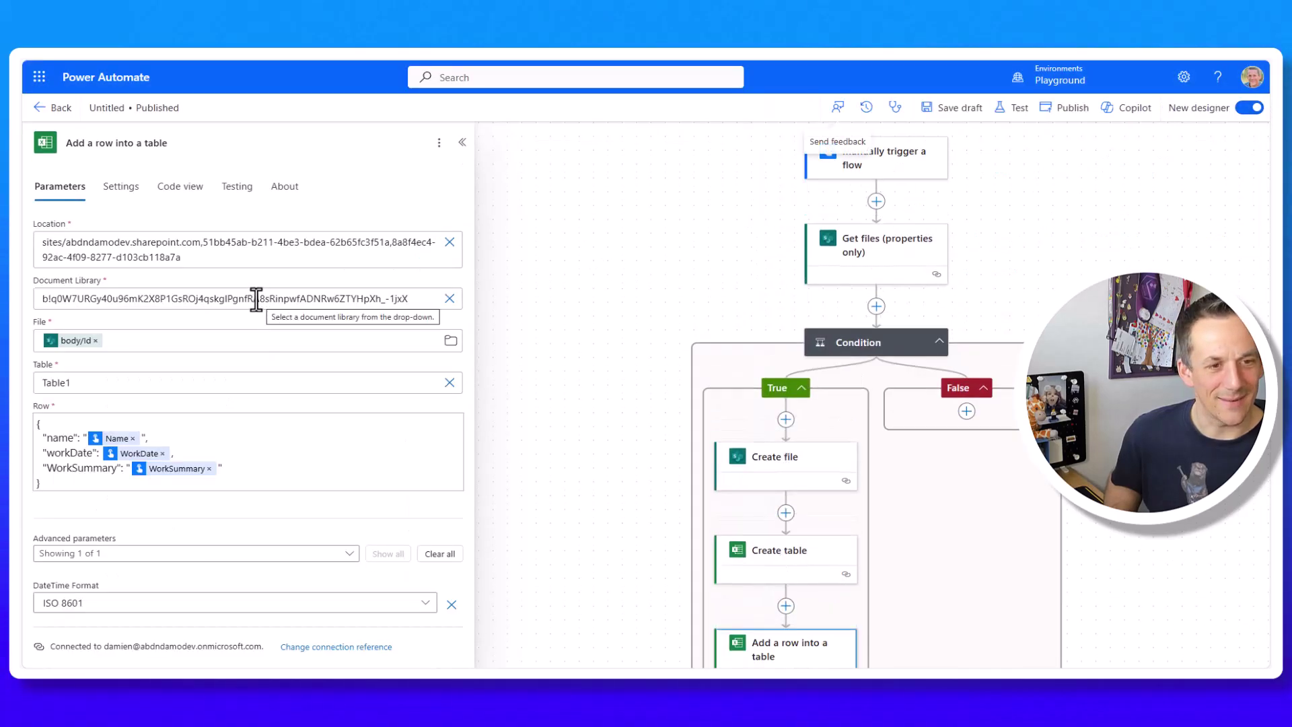
left_click(53, 438)
key("BackSpace")
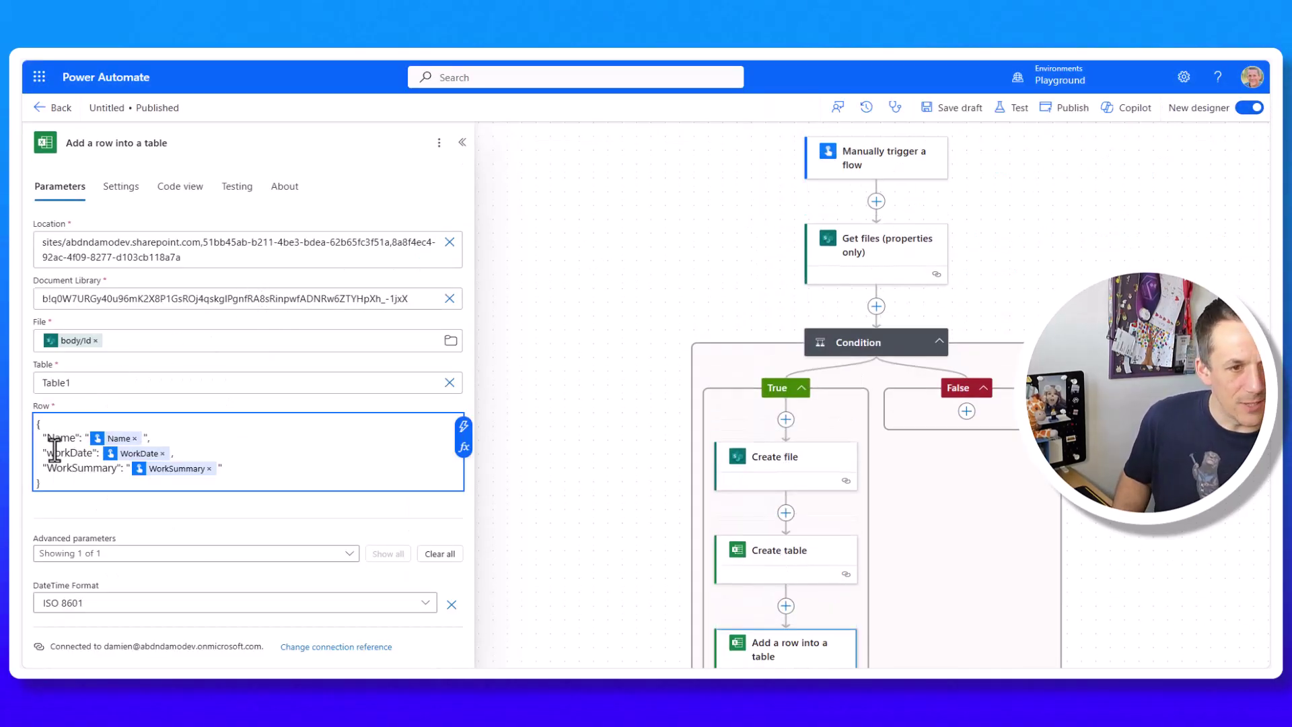
type("N")
left_click(54, 453)
key("BackSpace")
type("W")
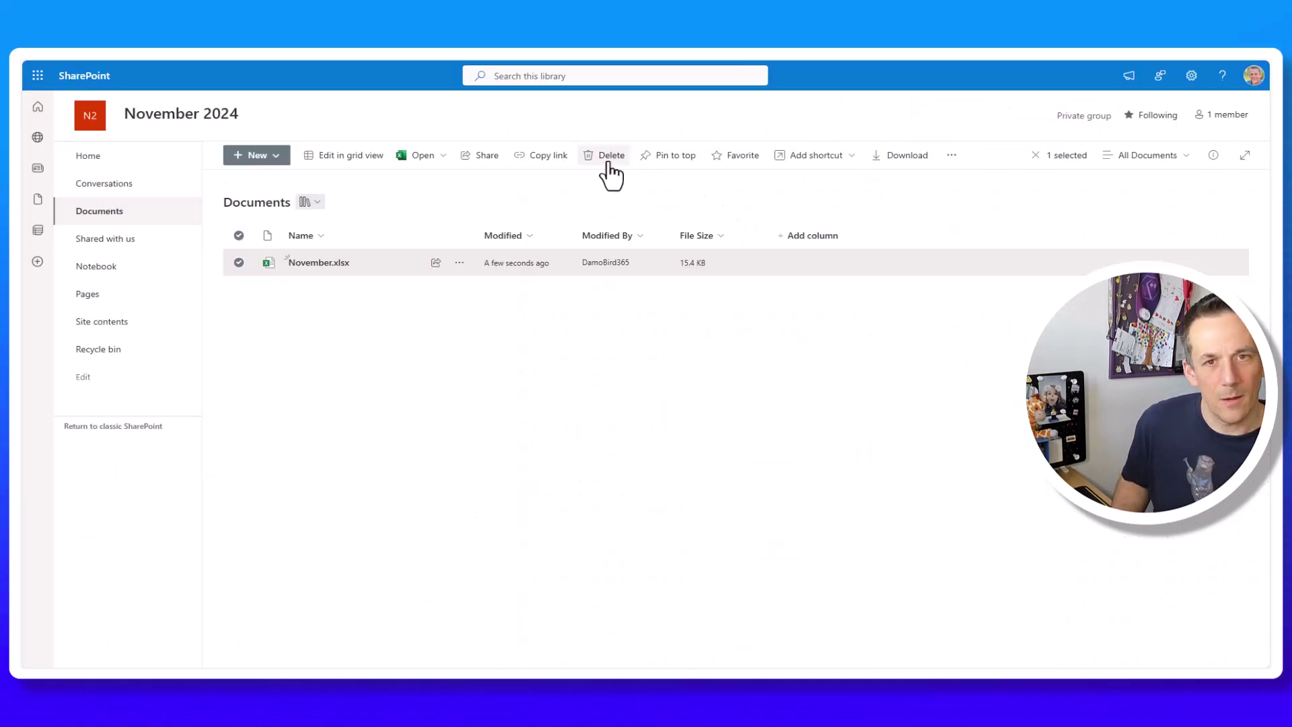
Delete November.xlsx from the SharePoint library again, then publish and test the flow automatically with the most recent trigger.
left_click(609, 164)
left_click(693, 418)
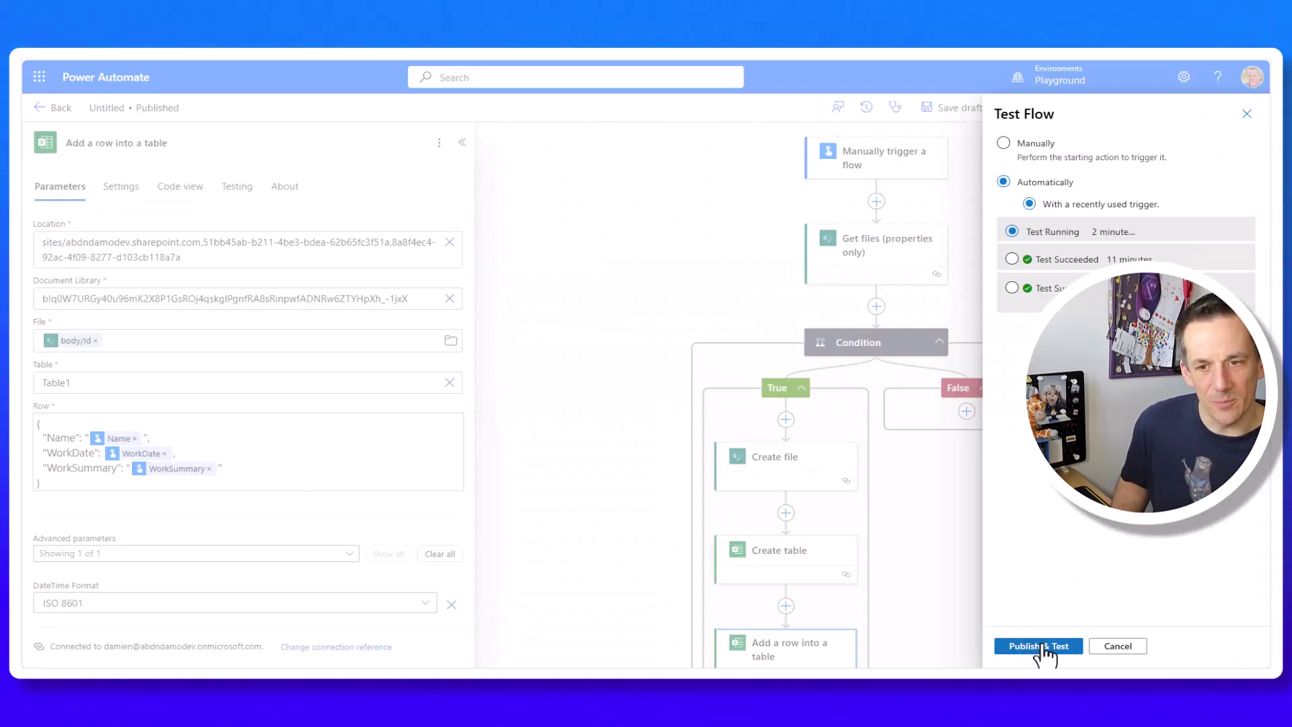
left_click(1039, 646)
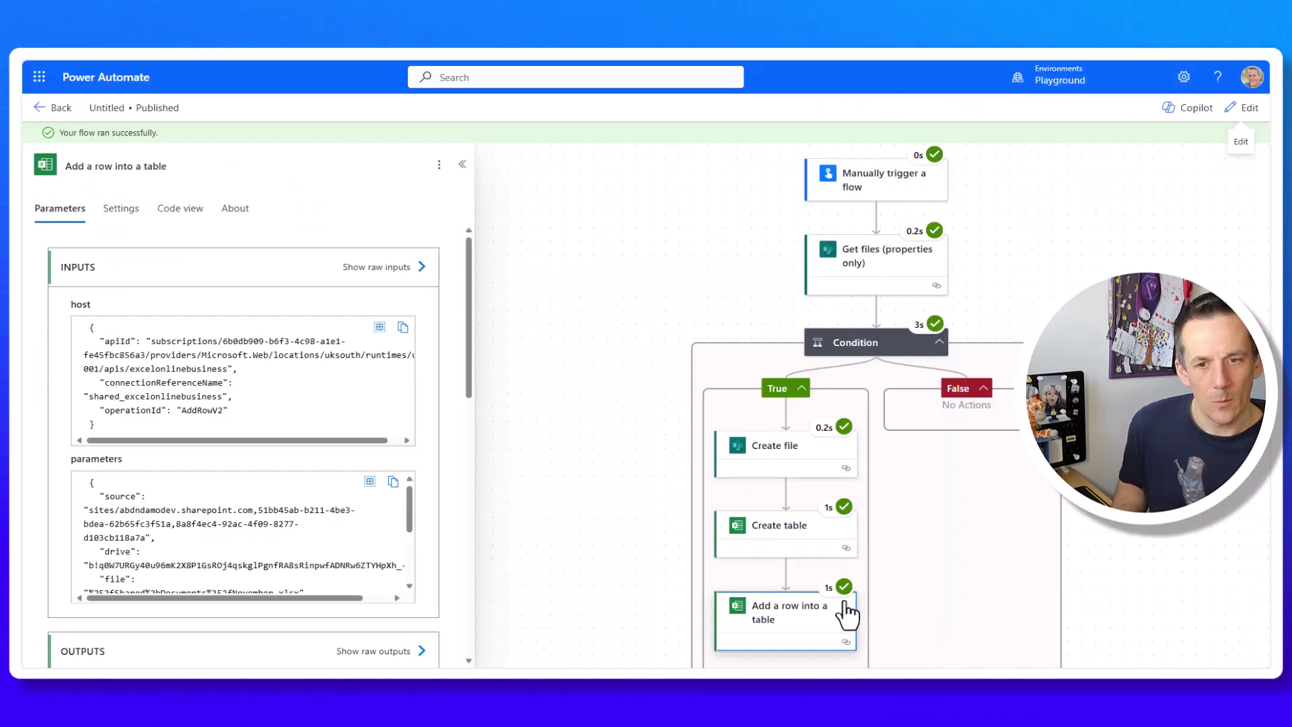
Check the Name and WorkDate keys in the new run's raw inputs for Add a row into a table.
left_click(818, 615)
left_click(367, 268)
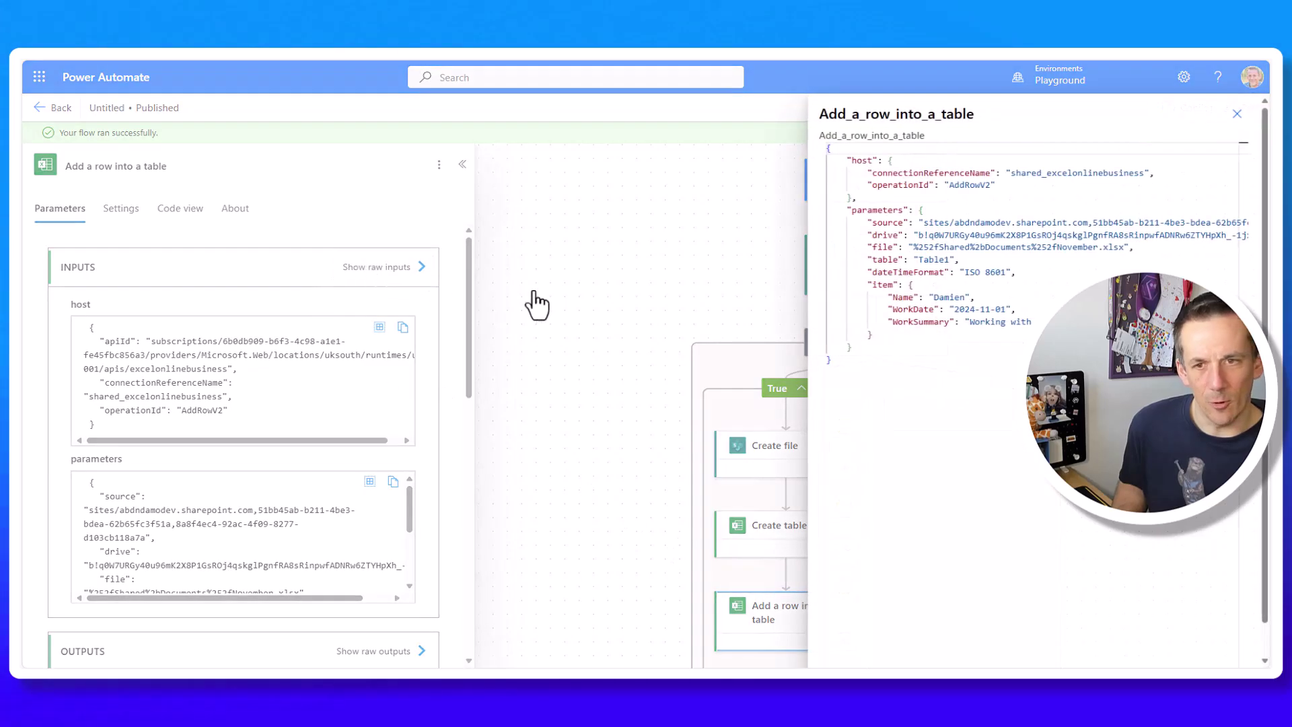
left_click_drag(887, 302, 937, 313)
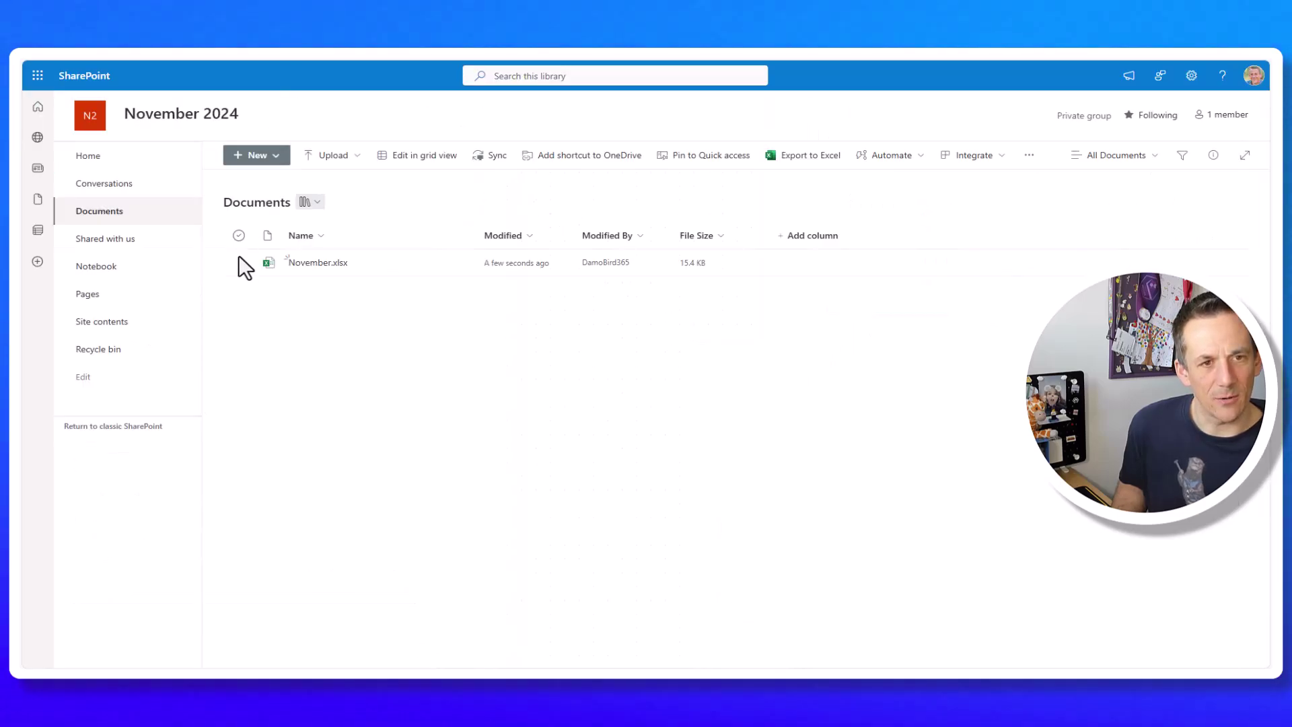
Open the recreated November.xlsx, check the Name, WorkDate and WorkSummary cells in row 2, and autofit column C.
left_click(306, 264)
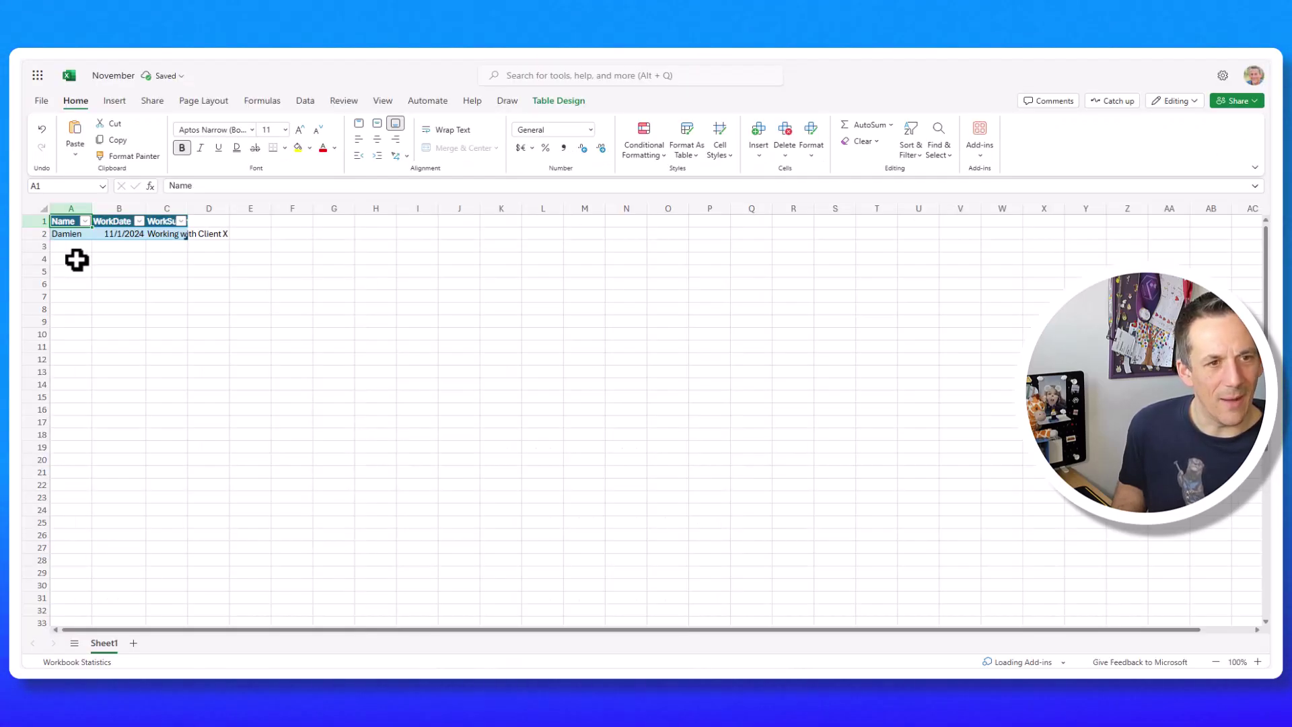
left_click(71, 234)
left_click(125, 234)
left_click(168, 234)
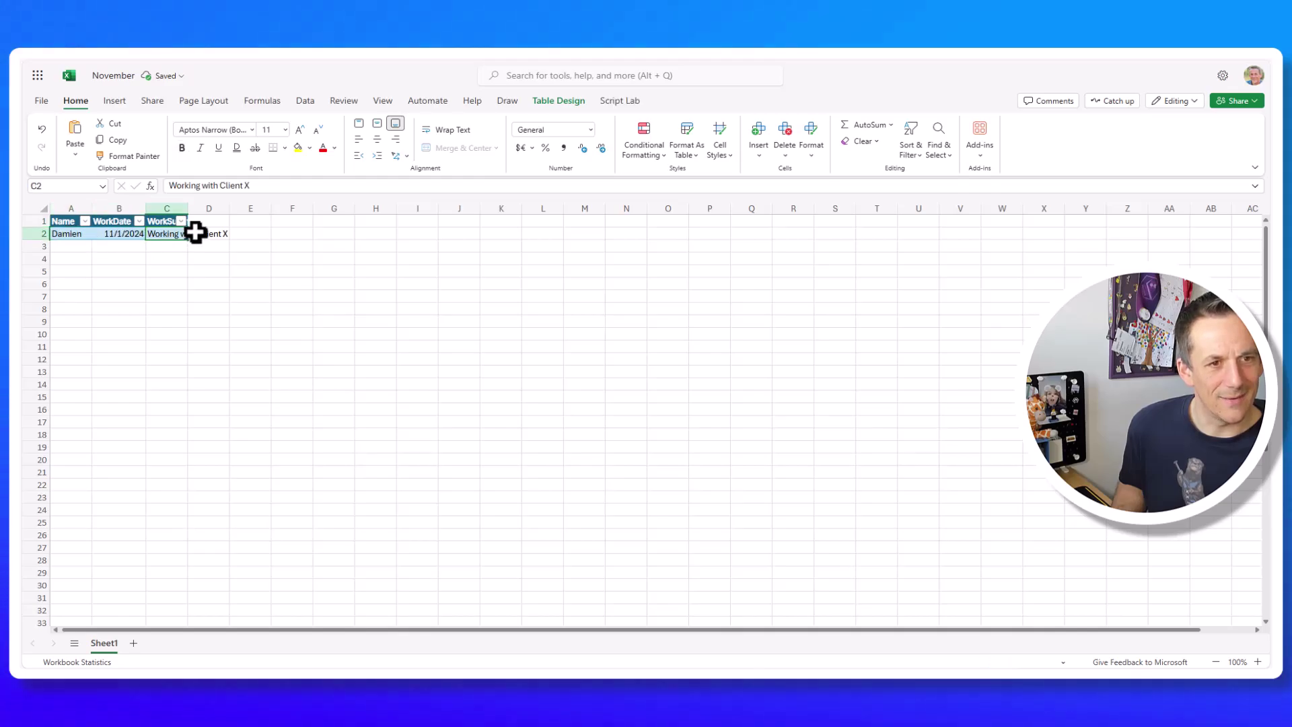
double_click(187, 205)
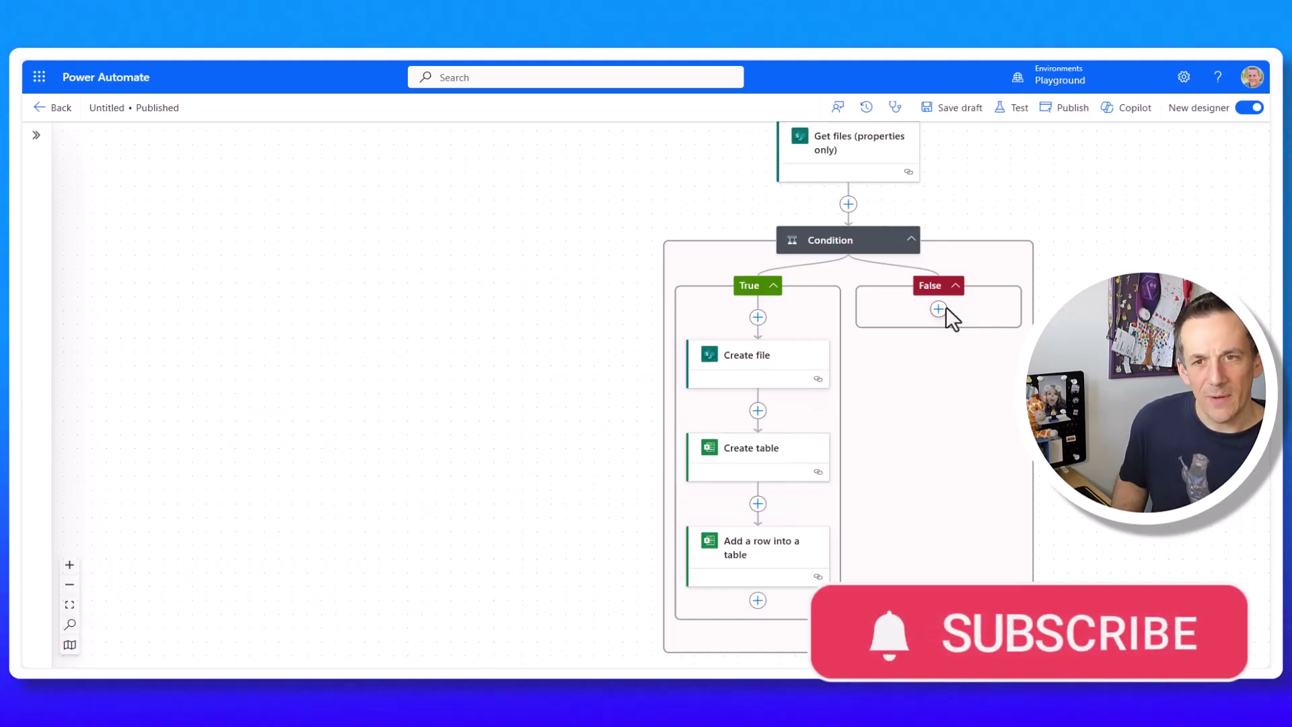
Add the SharePoint action Get file metadata using path to the Condition's False branch, searching for "get file using path".
left_click(940, 311)
left_click(991, 315)
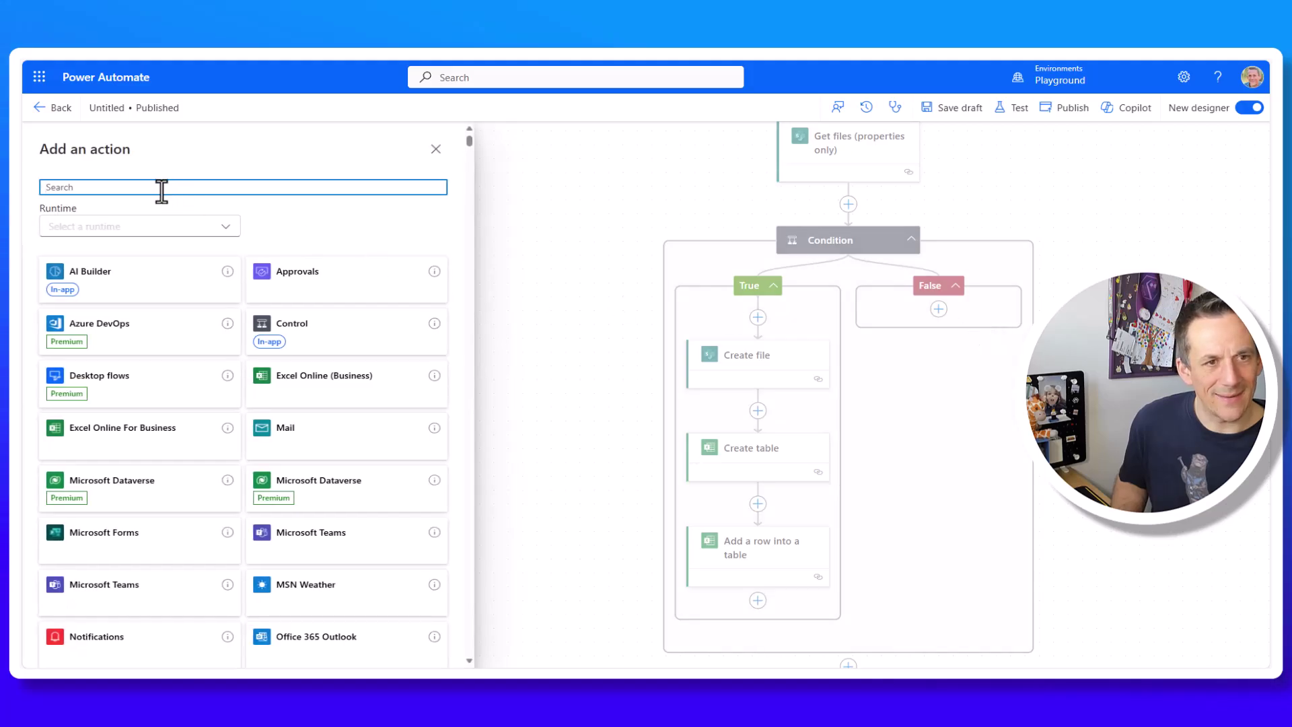
type("get file ")
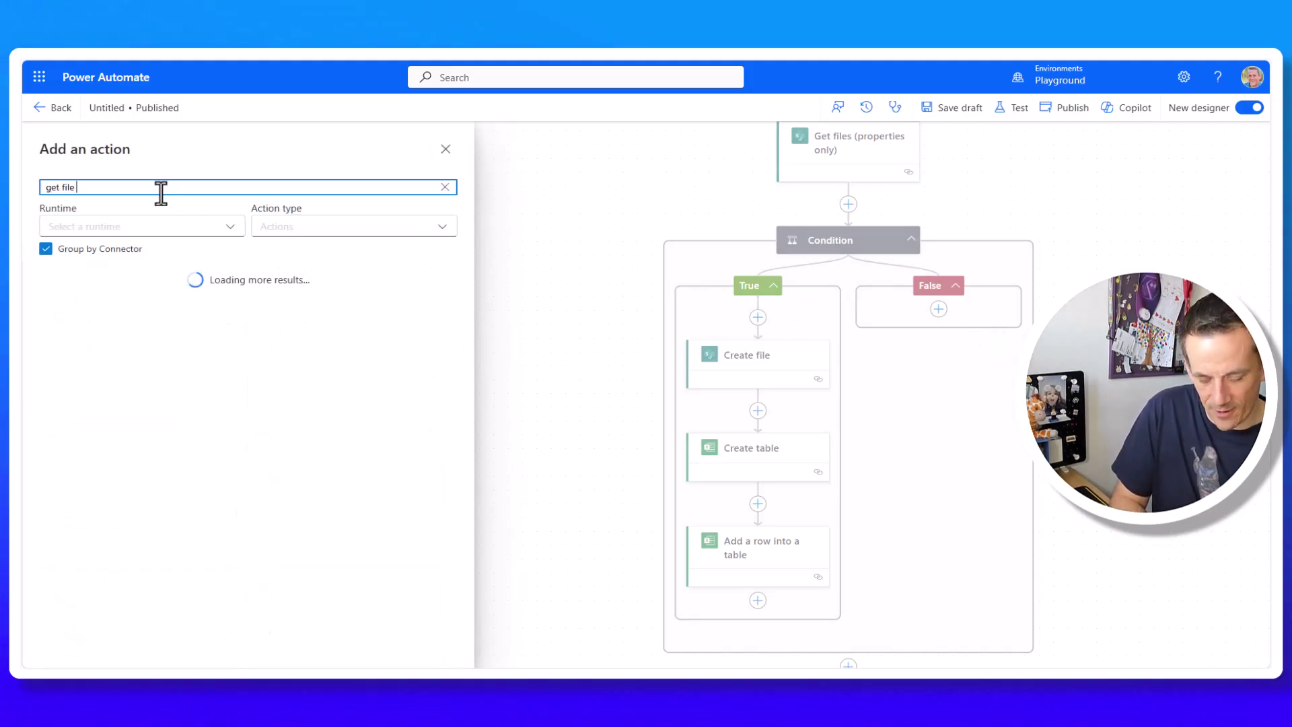
type("using path")
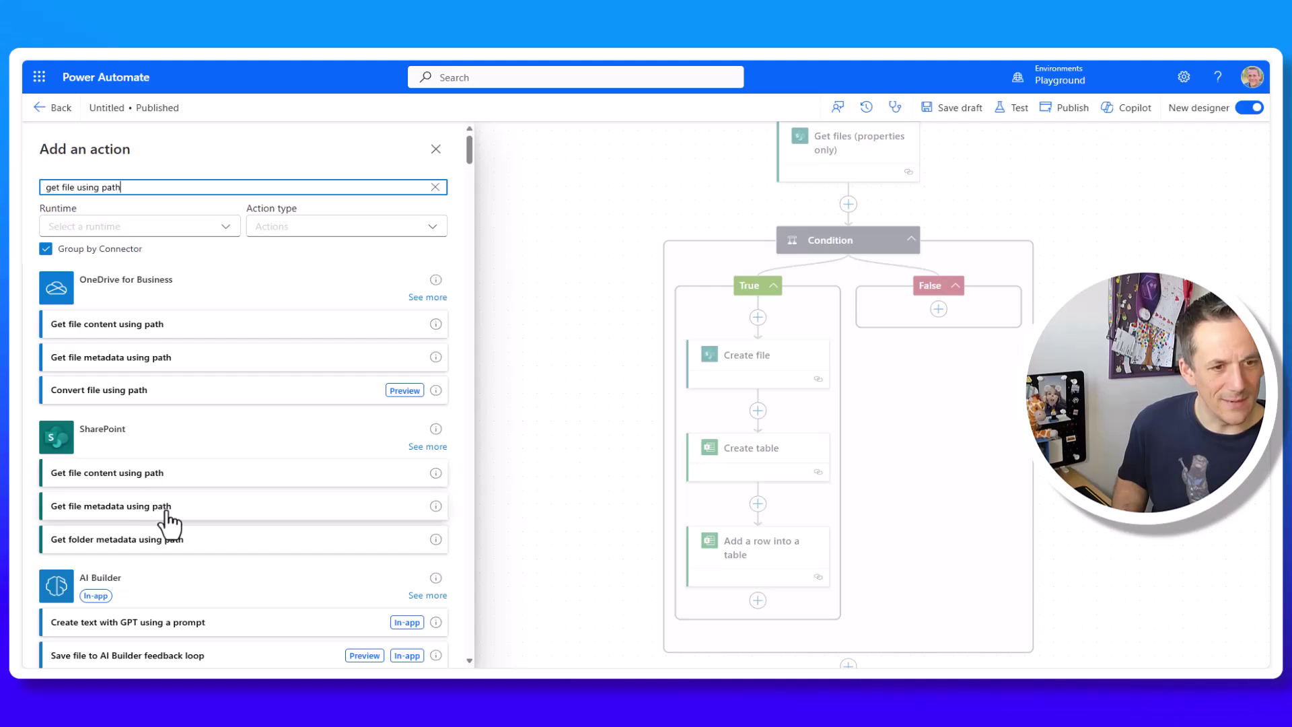
left_click(157, 513)
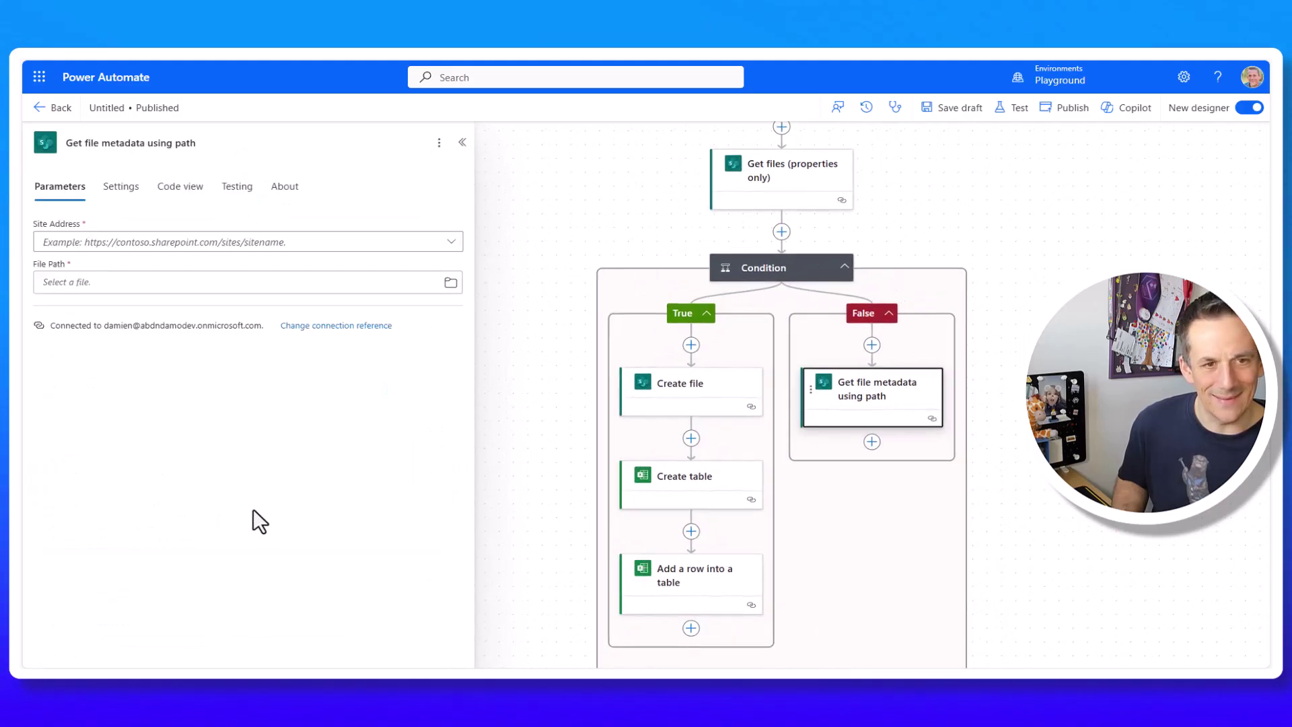
Set Get file metadata using path to the November 2024 site and the file November.xlsx in Shared Documents.
left_click(260, 242)
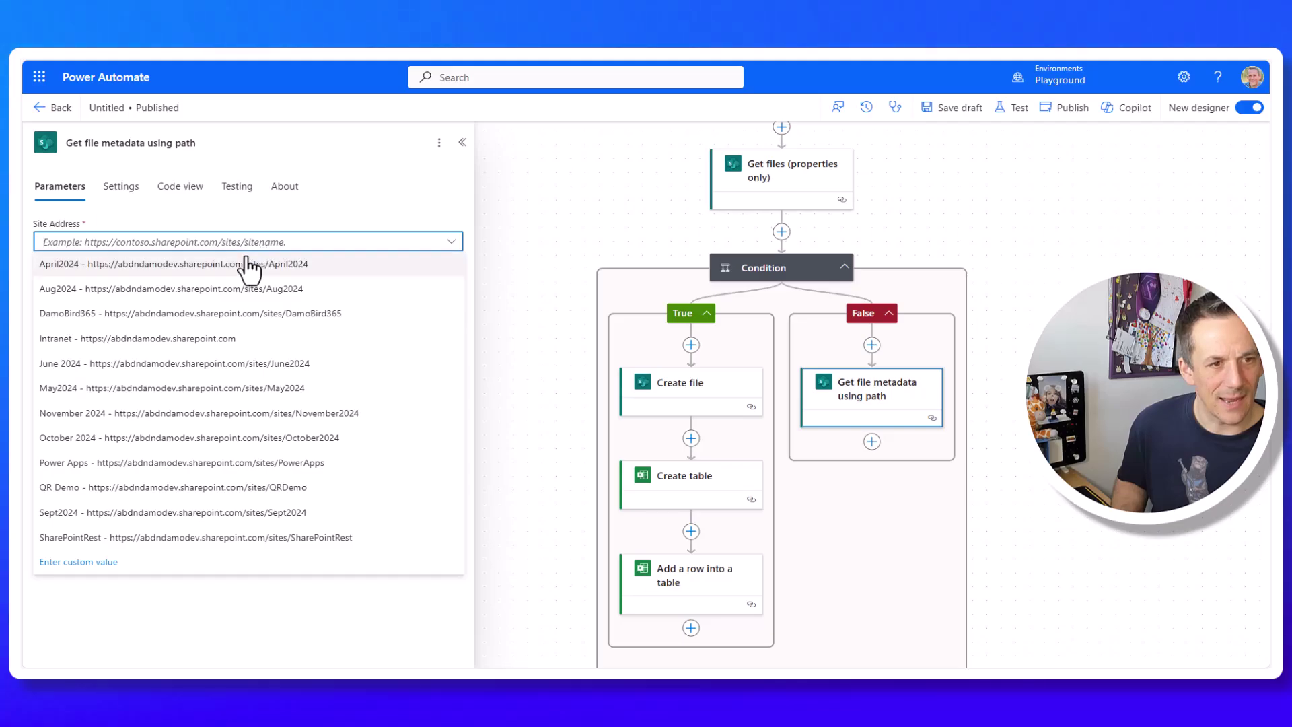
left_click(112, 413)
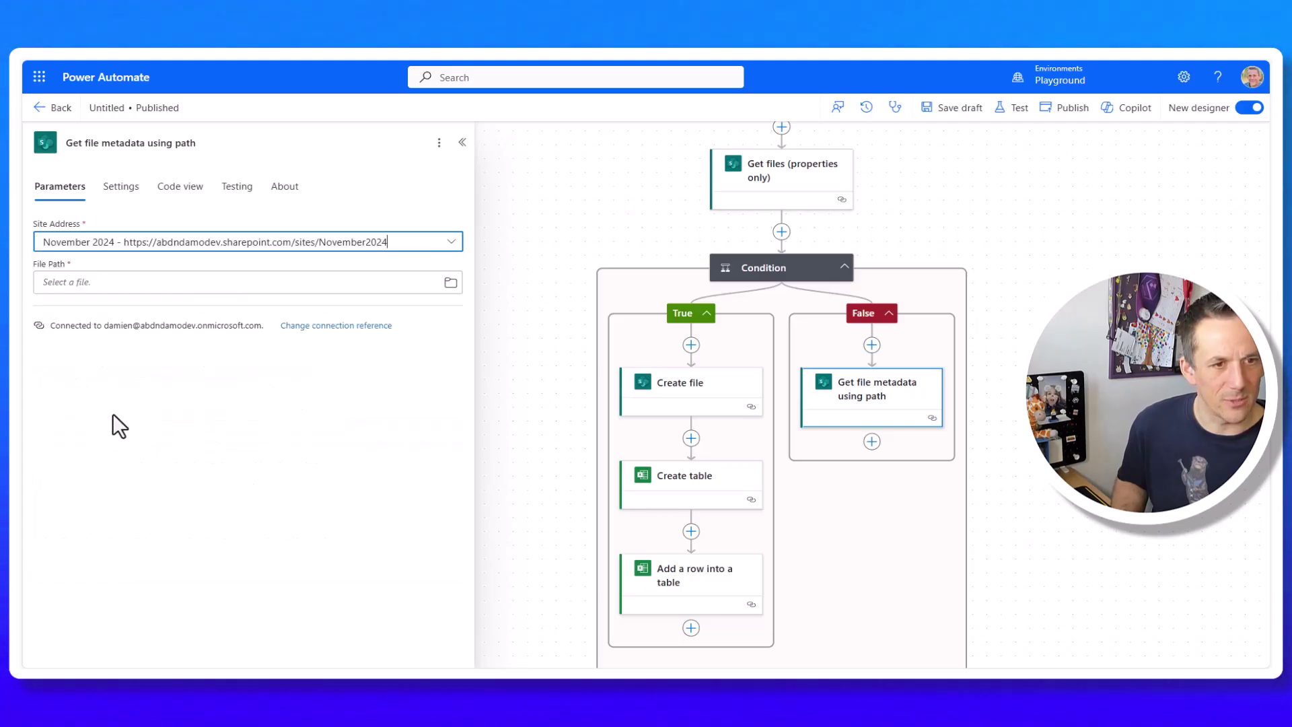
left_click(97, 283)
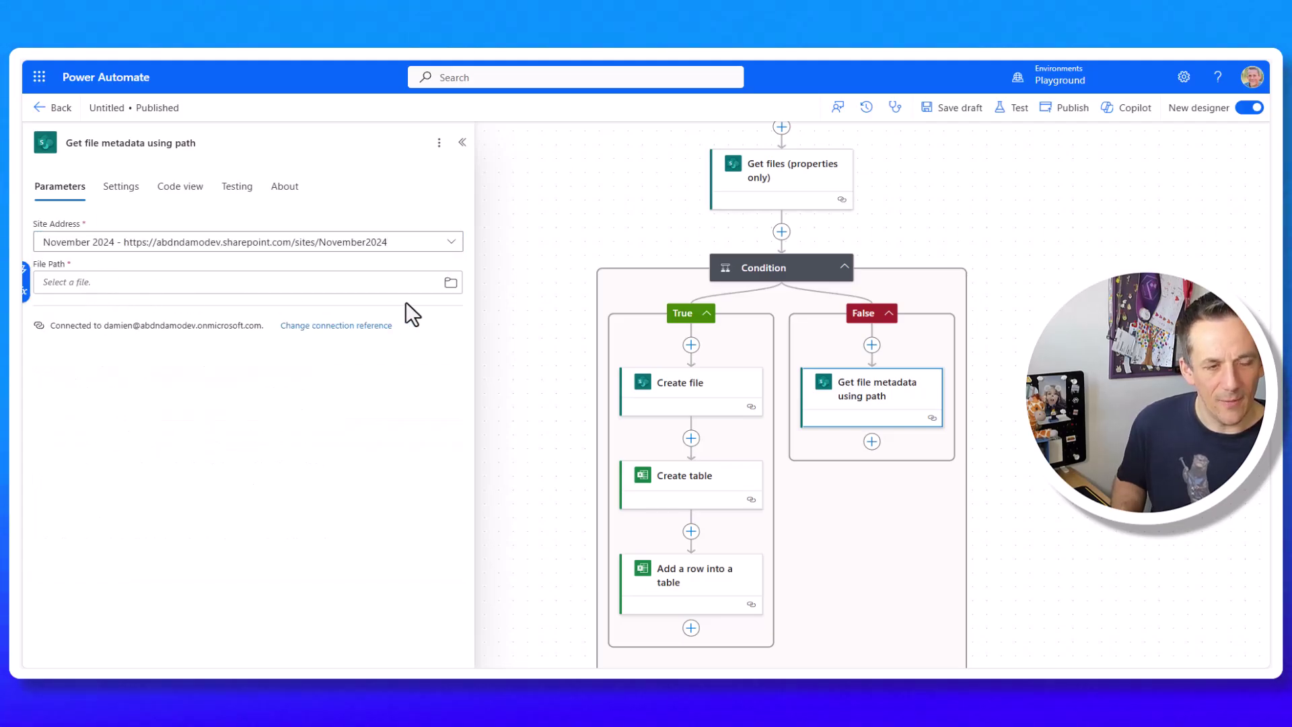
left_click(450, 283)
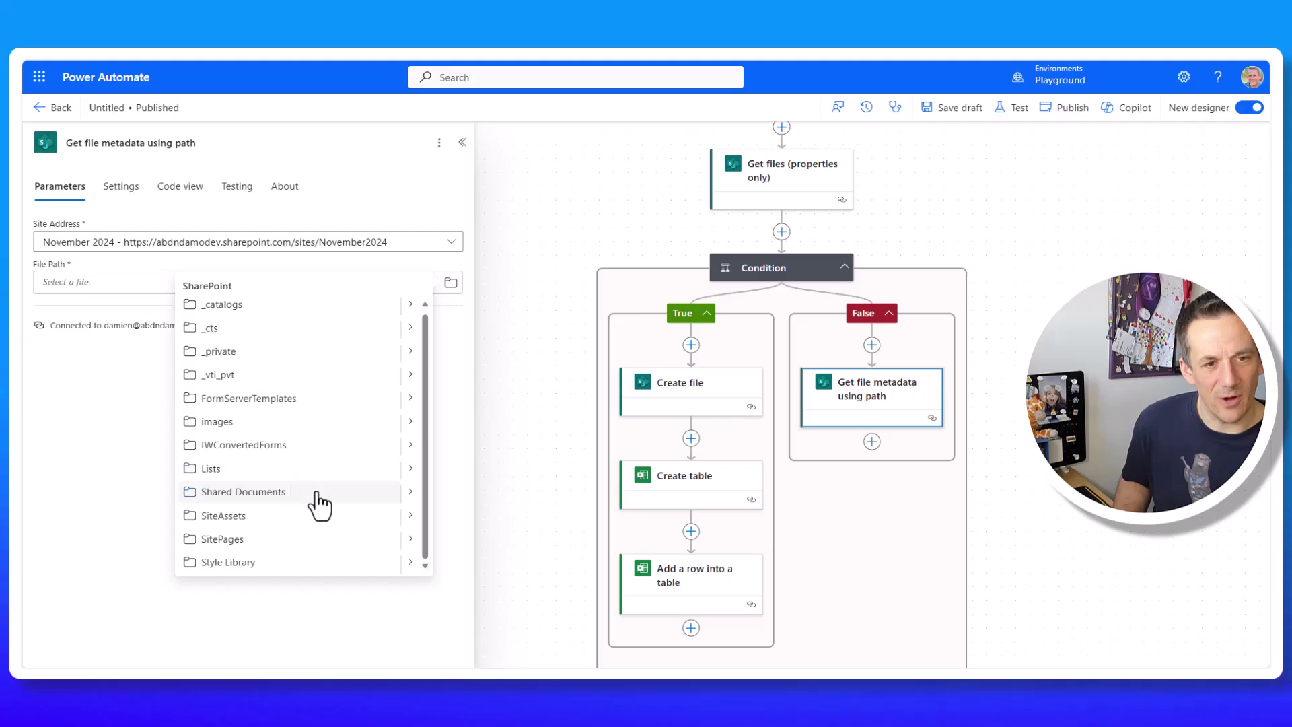
left_click(411, 492)
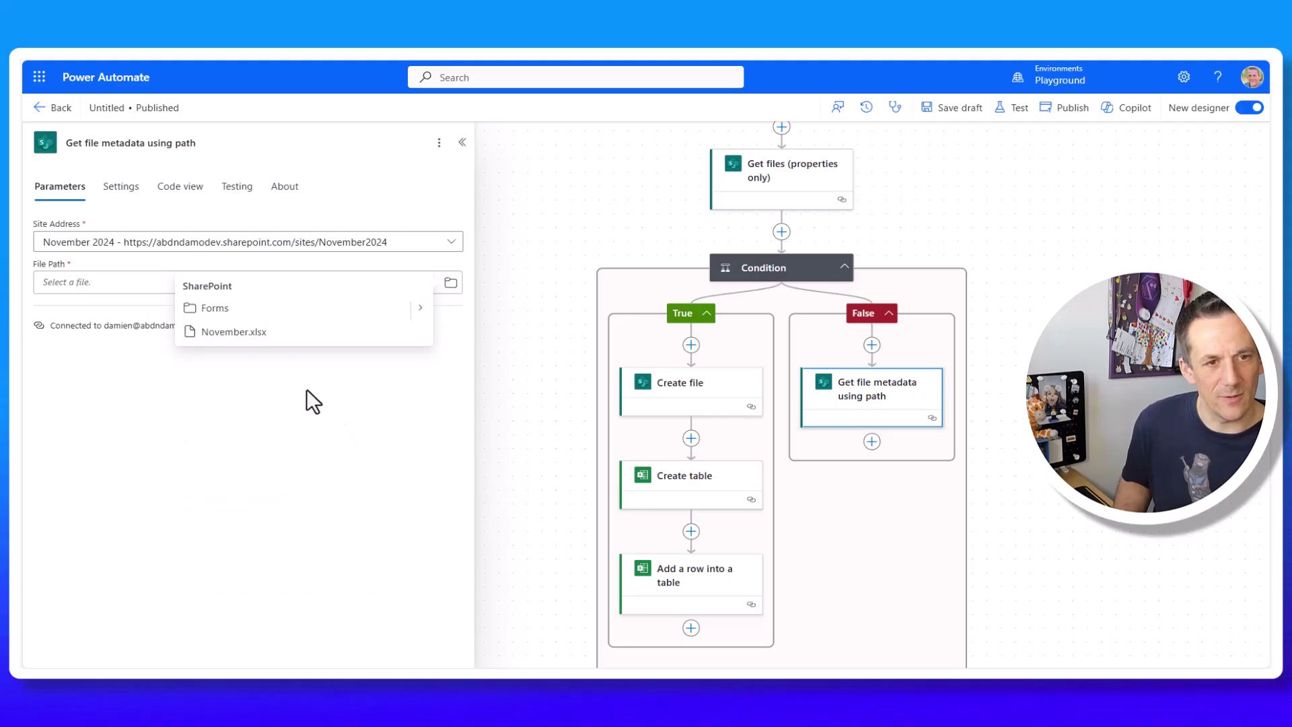
left_click(243, 332)
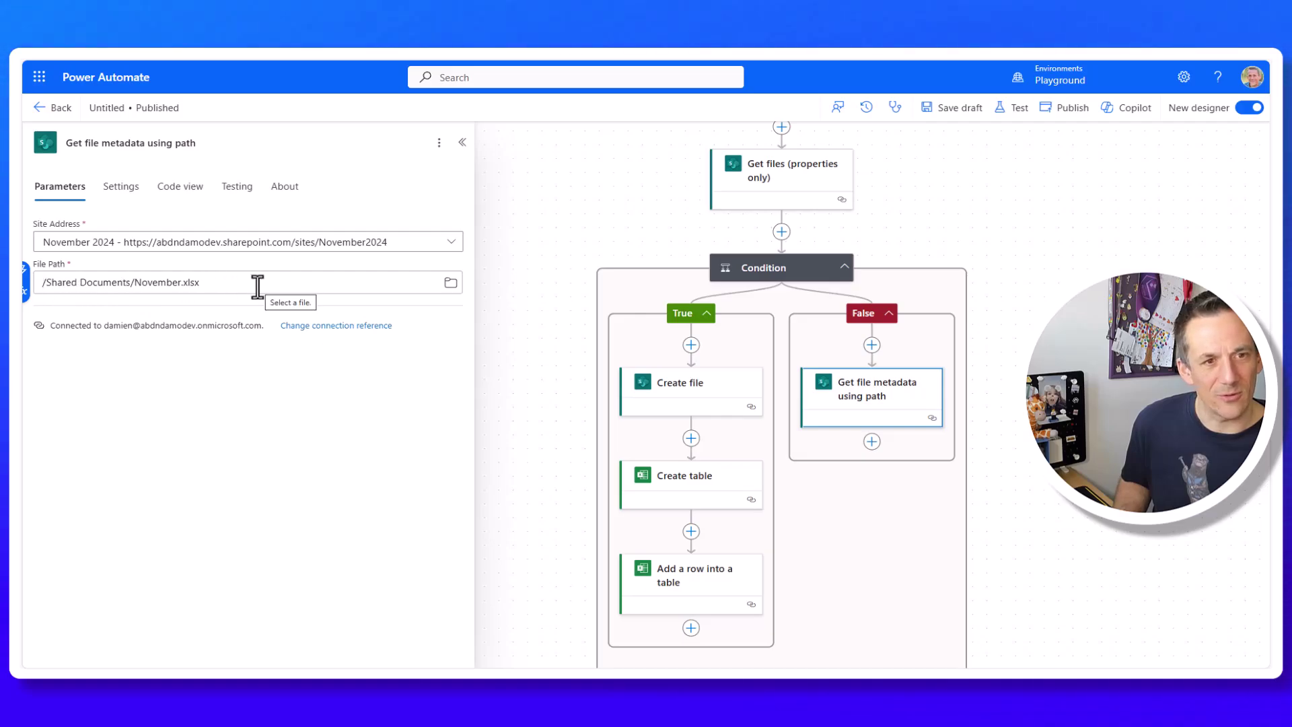
Replace November in the File Path with the expression utcnow('MMMM'), making the path /Shared Documents/ plus the expression plus .xlsx.
left_click(140, 284)
left_click_drag(140, 284, 182, 283)
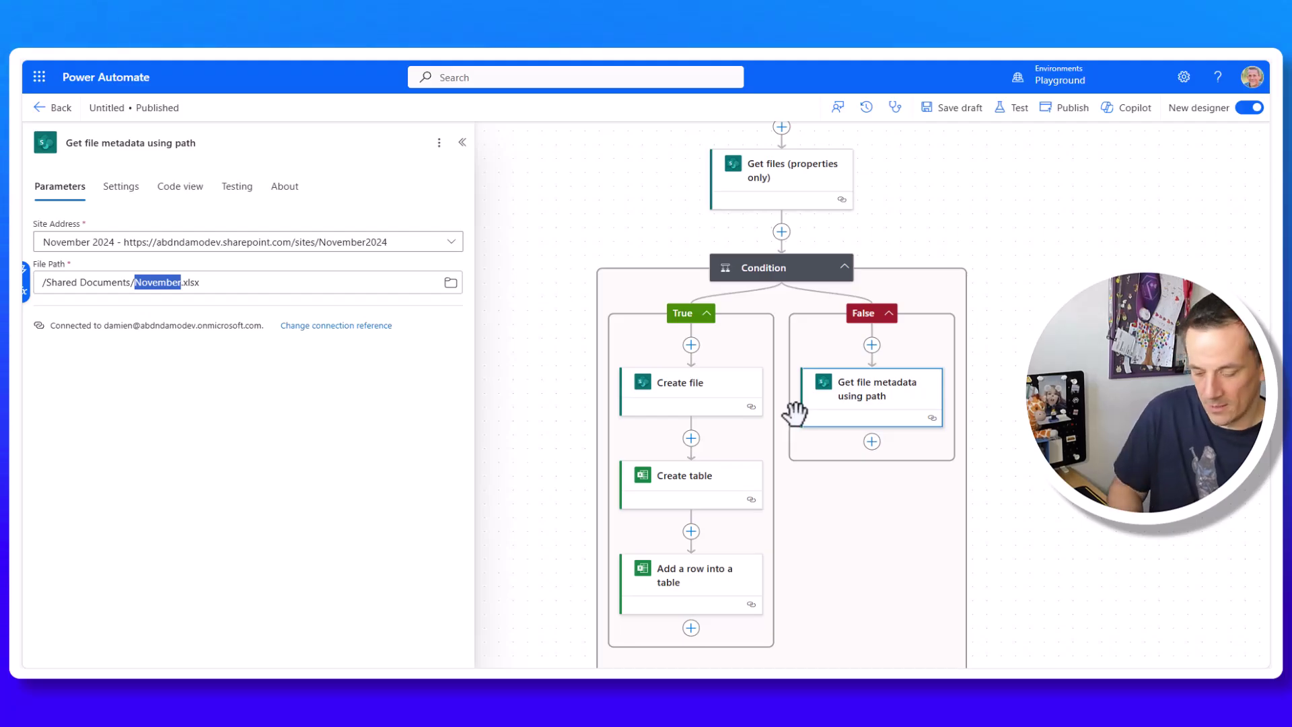
key("BackSpace")
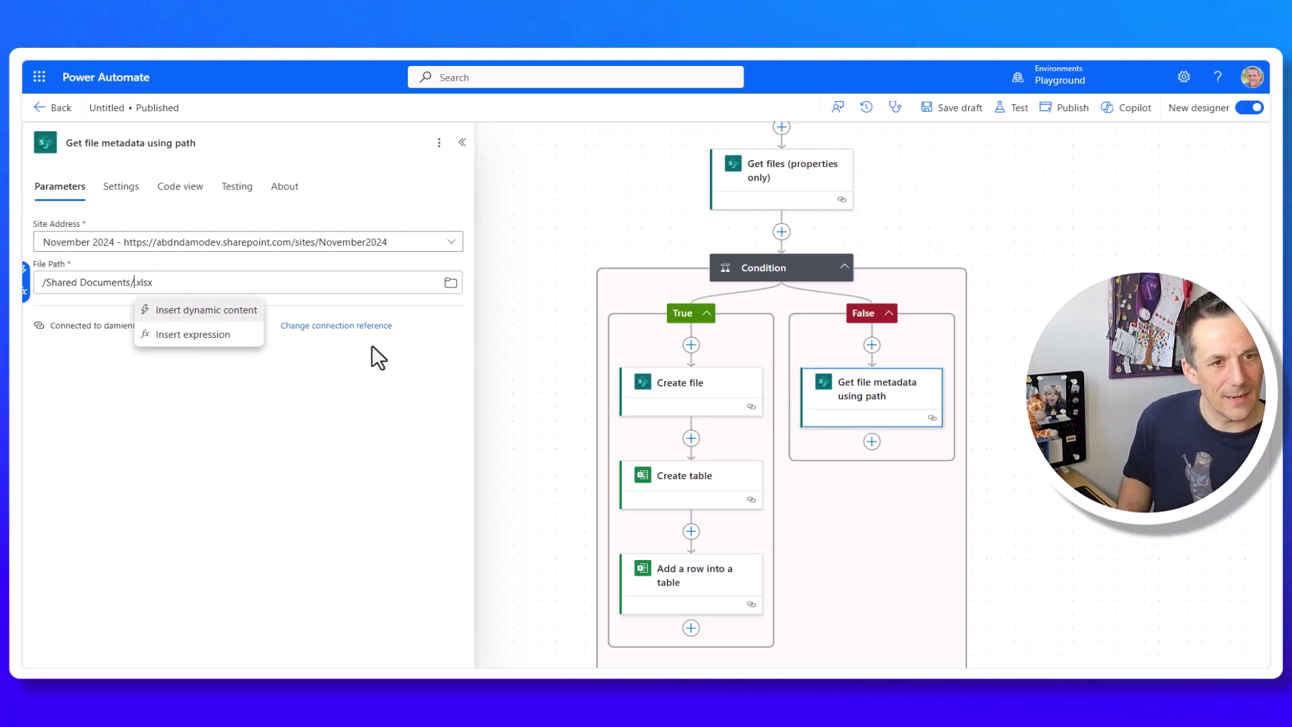
left_click(187, 336)
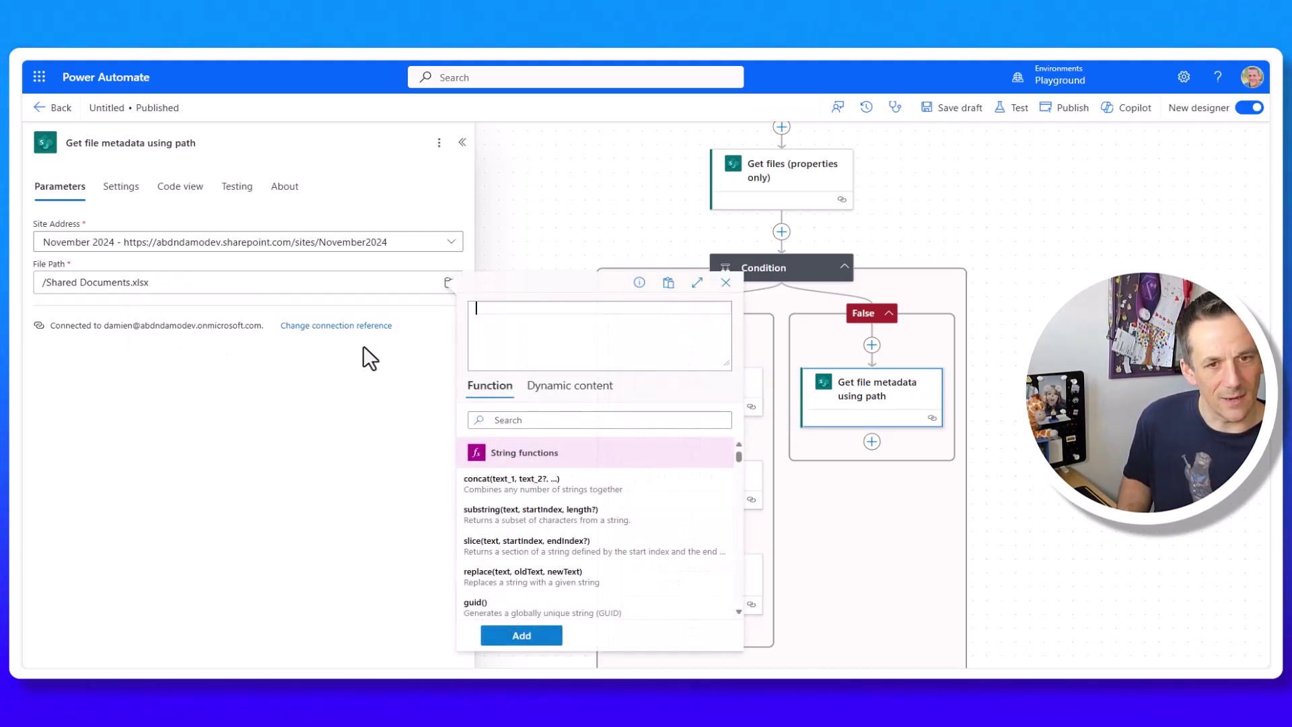
type("utcnow()")
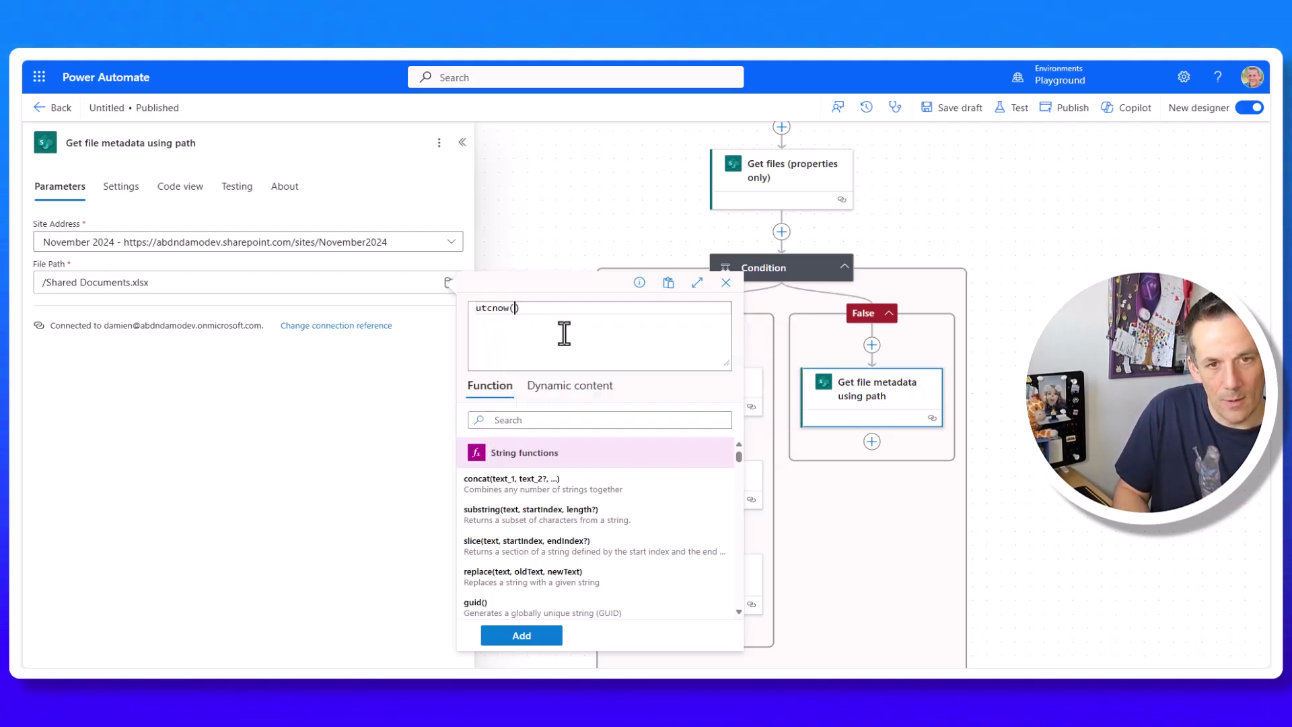
type("'")
type("MMMM")
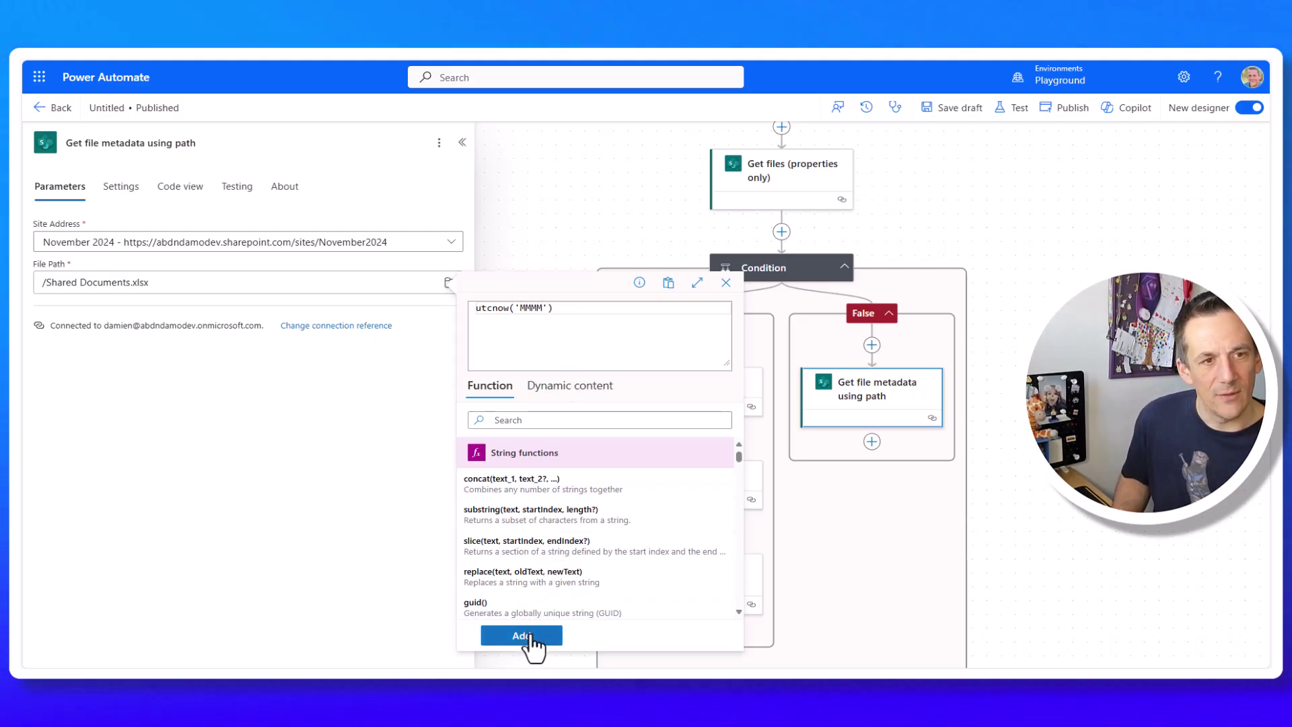
left_click(530, 636)
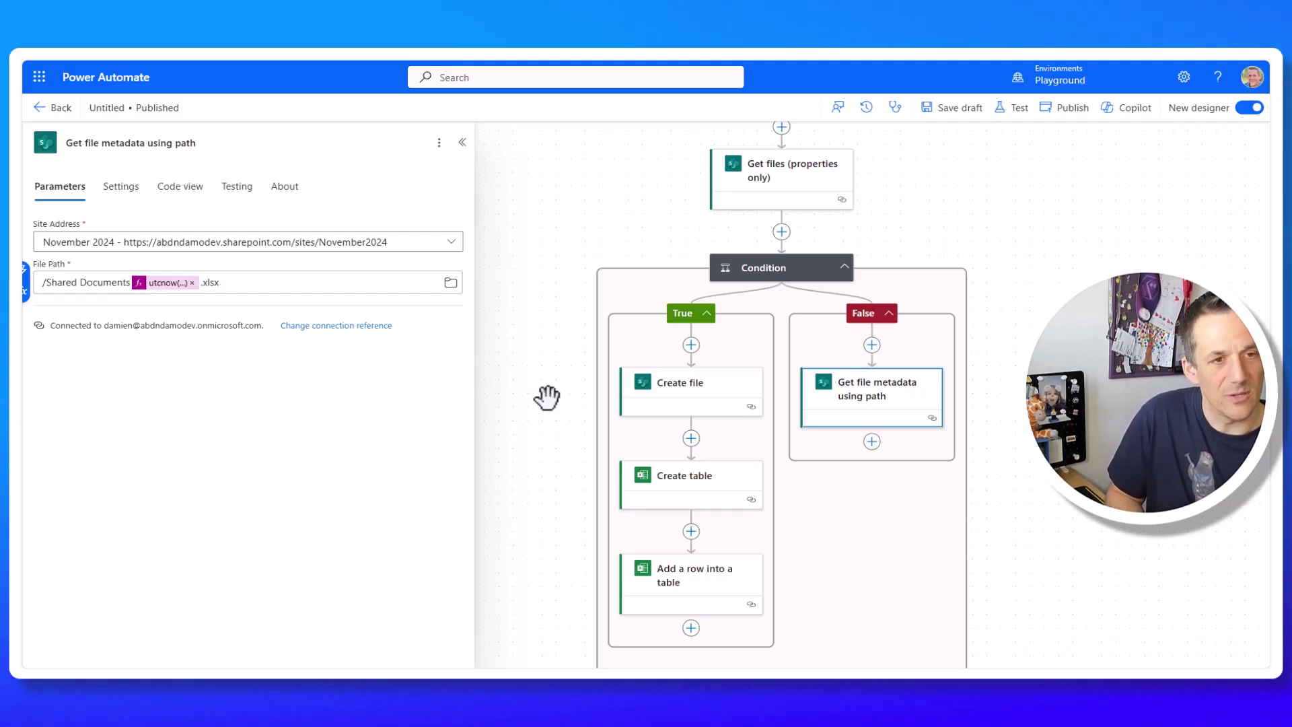
type("/")
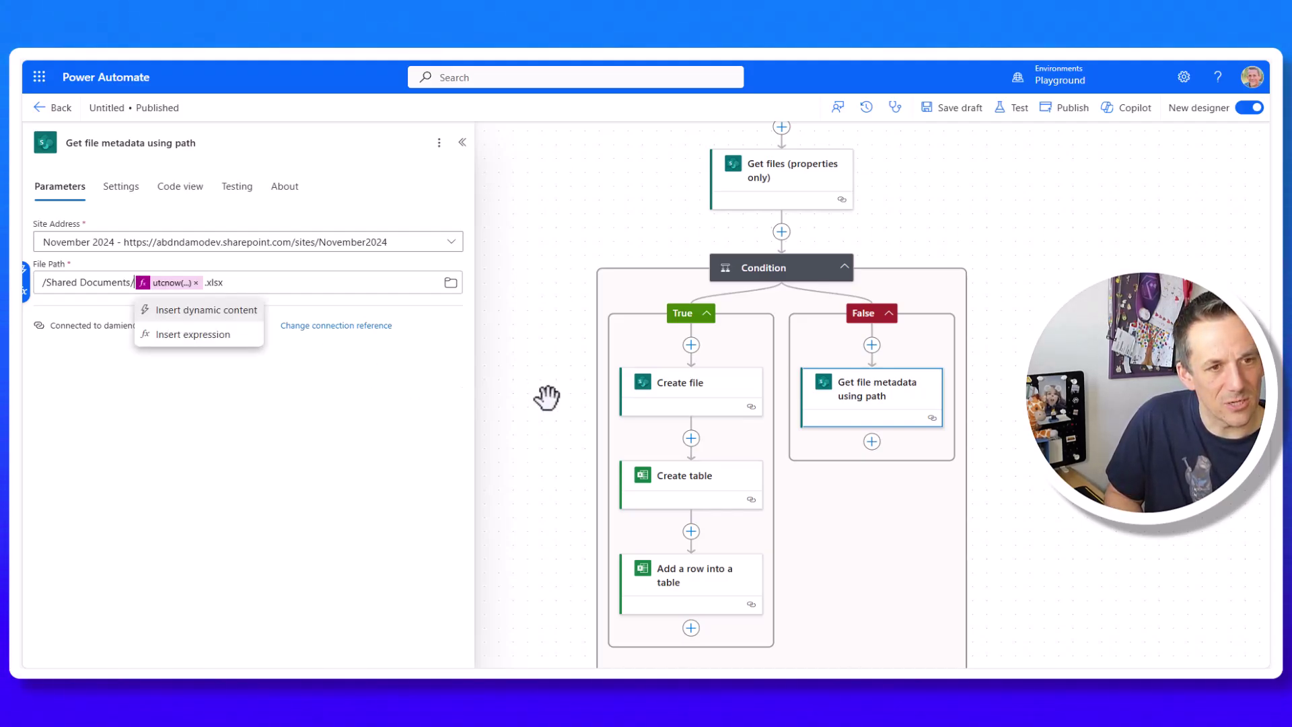
key("End")
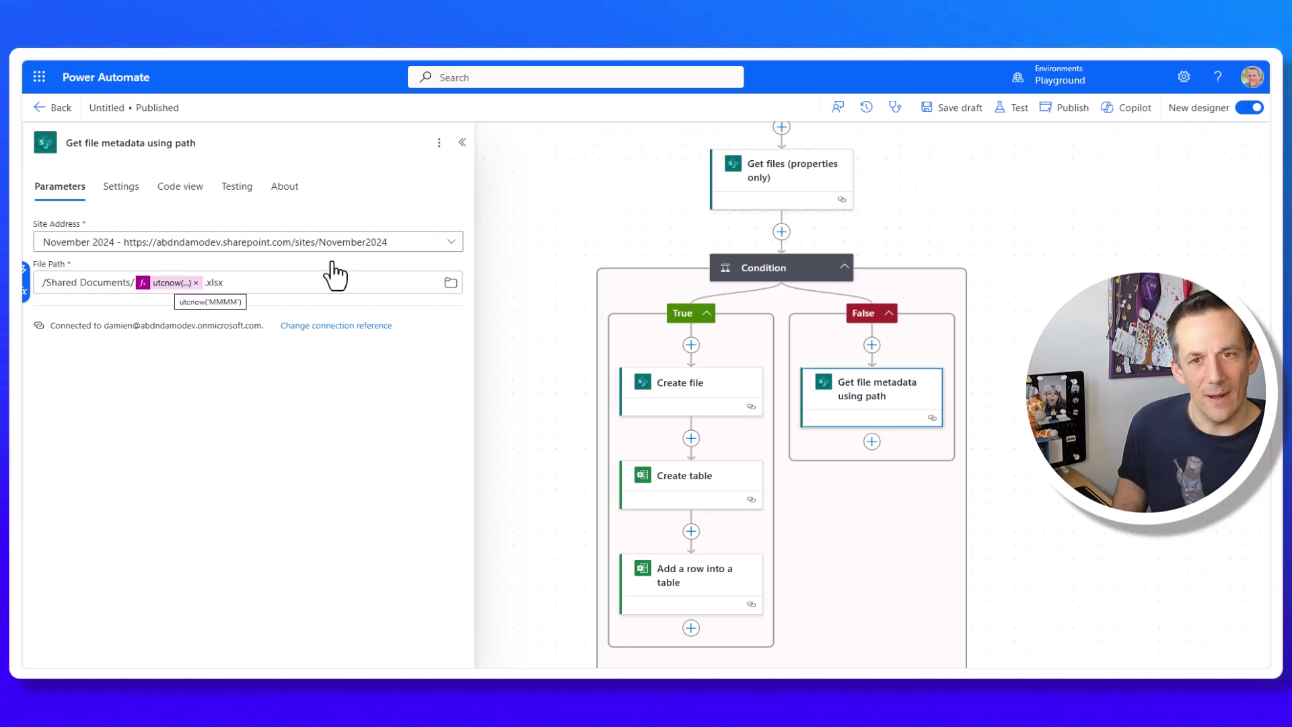
Review the Condition's length expression and the parameters of Get file metadata using path.
scroll(960, 159, "up", 1)
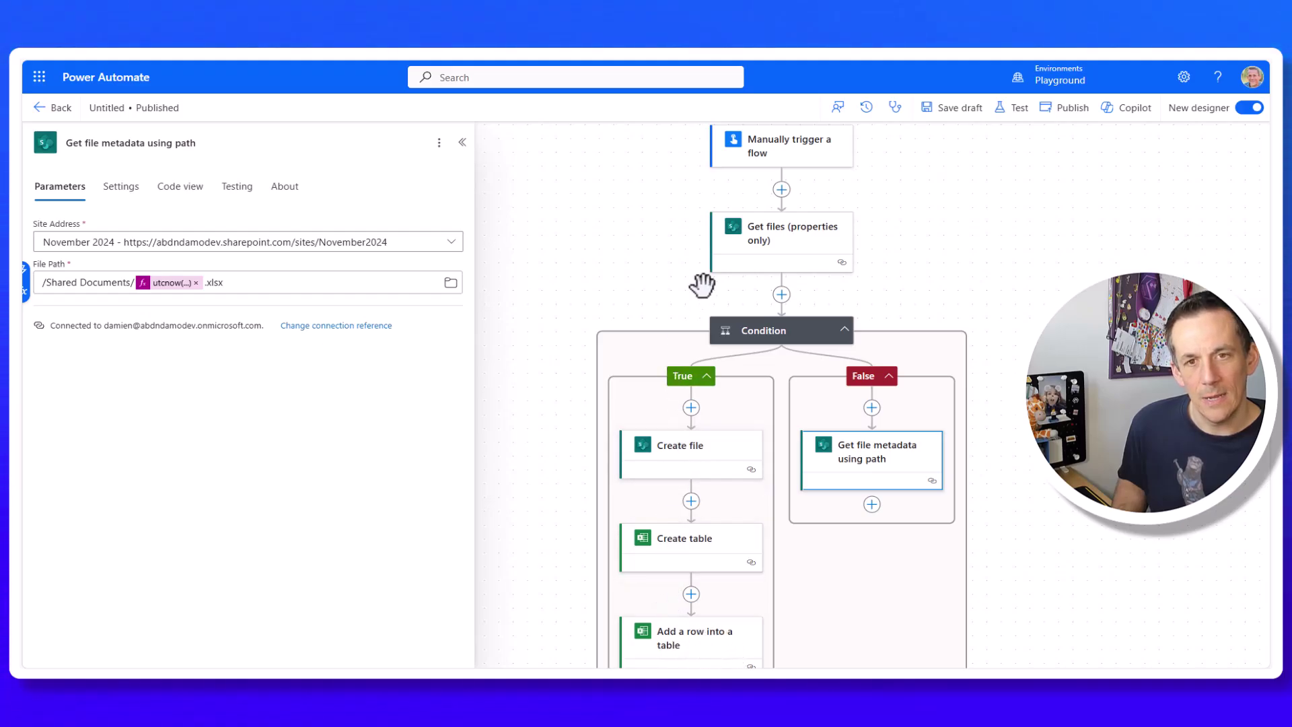
left_click(782, 330)
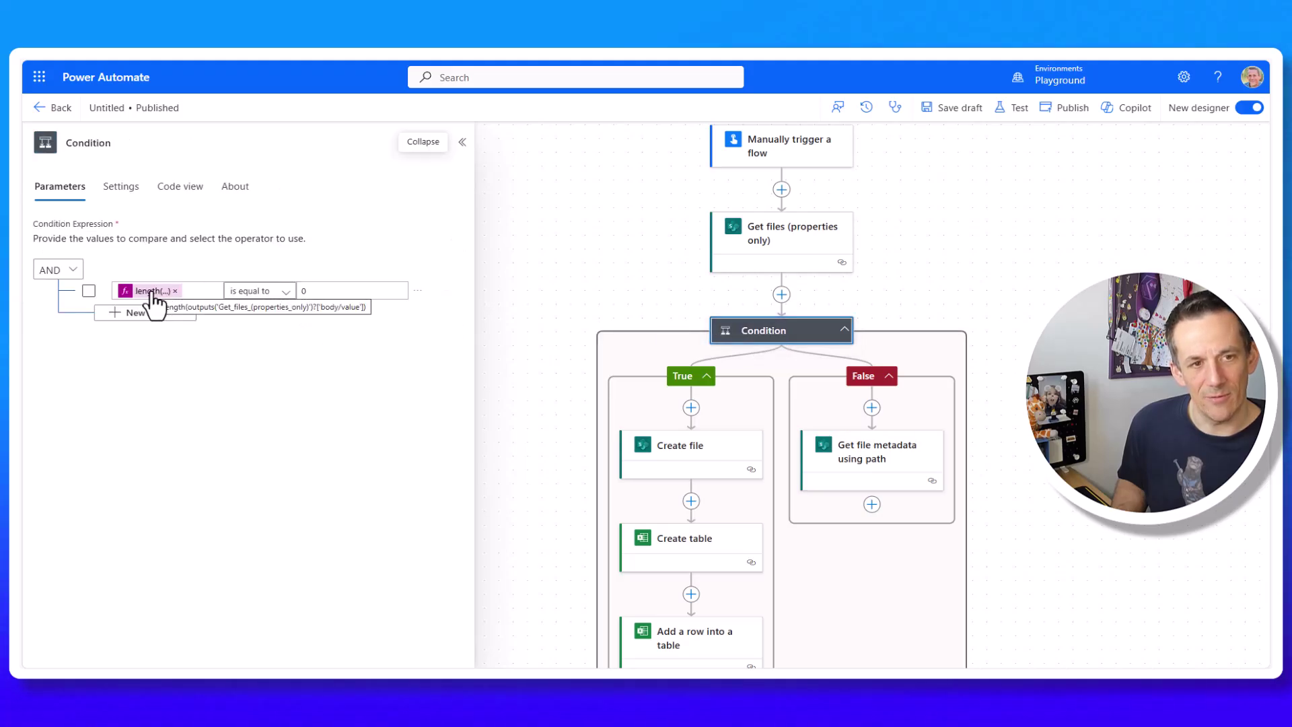
left_click(899, 475)
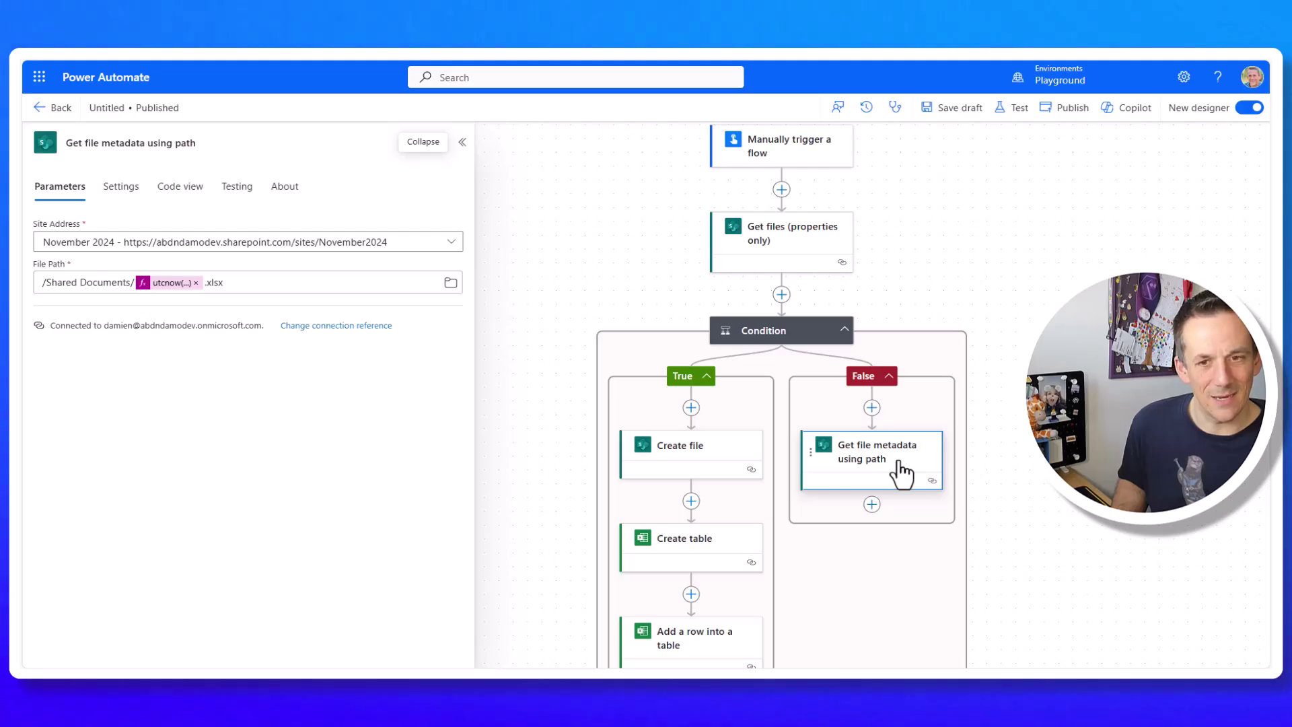
Copy Add a row into a table from the True branch and paste it after Get file metadata using path in the False branch.
scroll(875, 515, "down", 1)
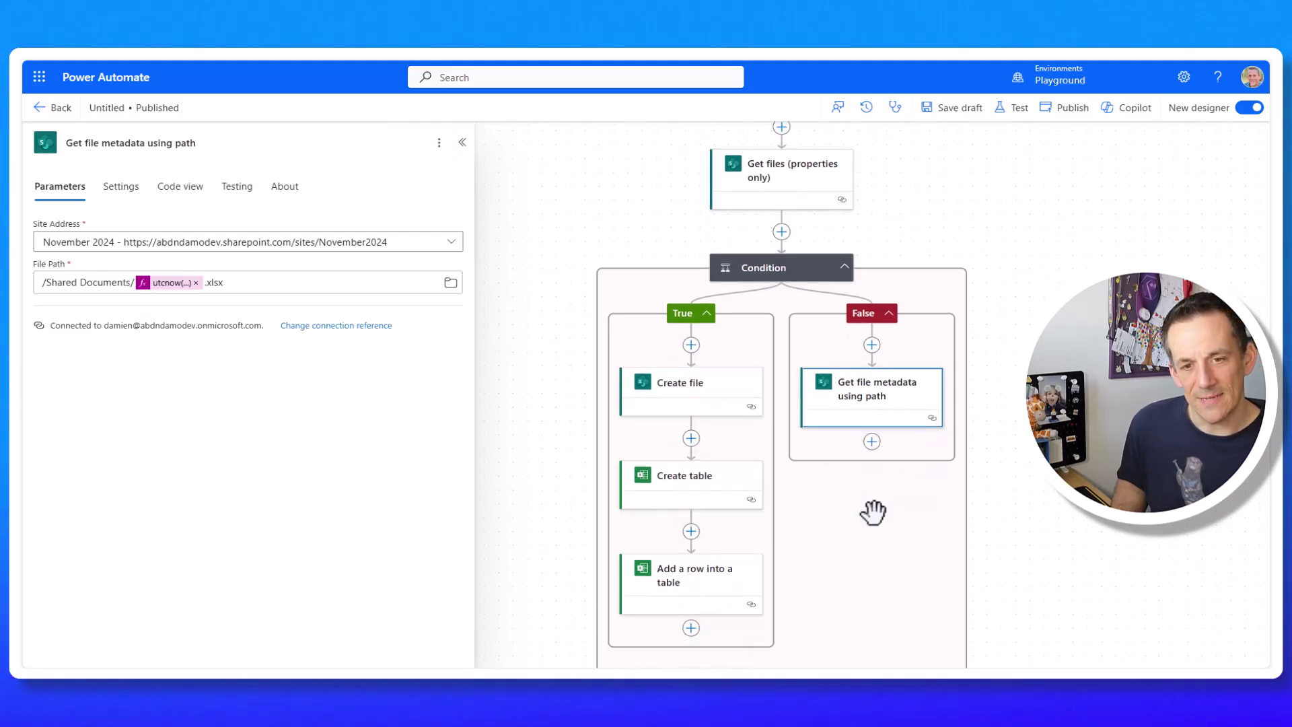
right_click(689, 576)
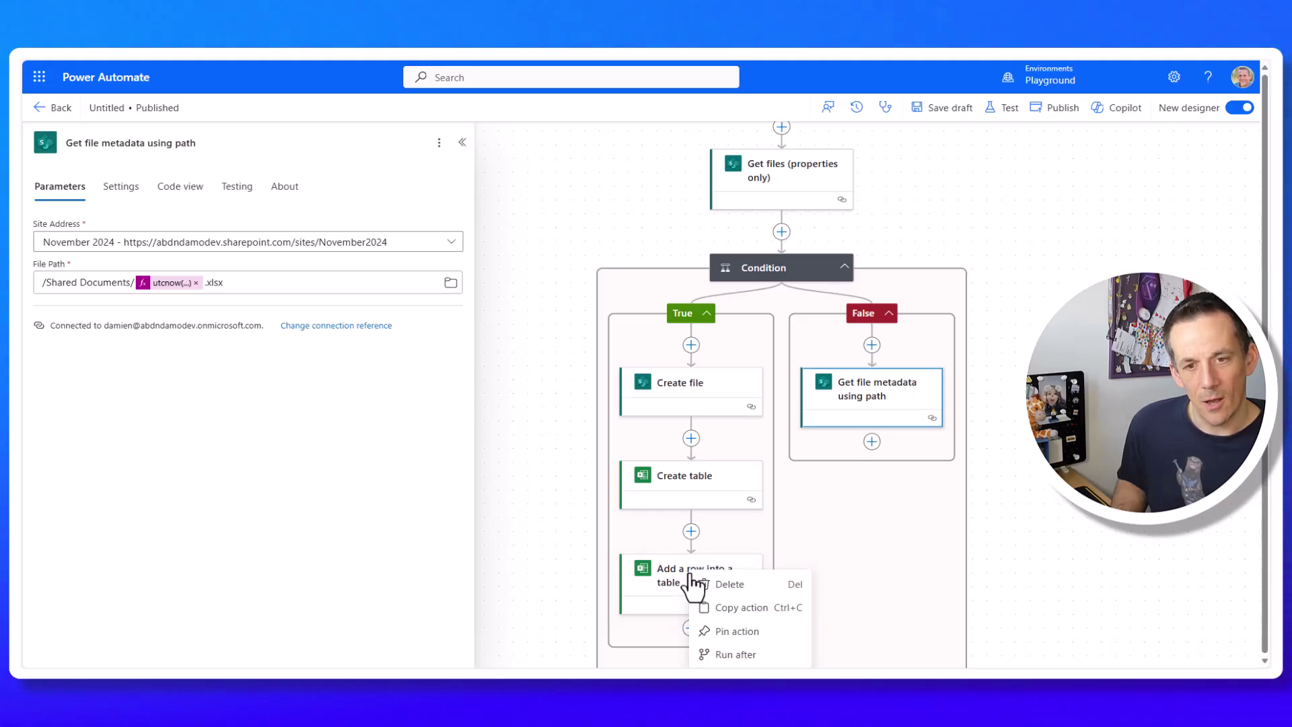
left_click(741, 613)
left_click(872, 442)
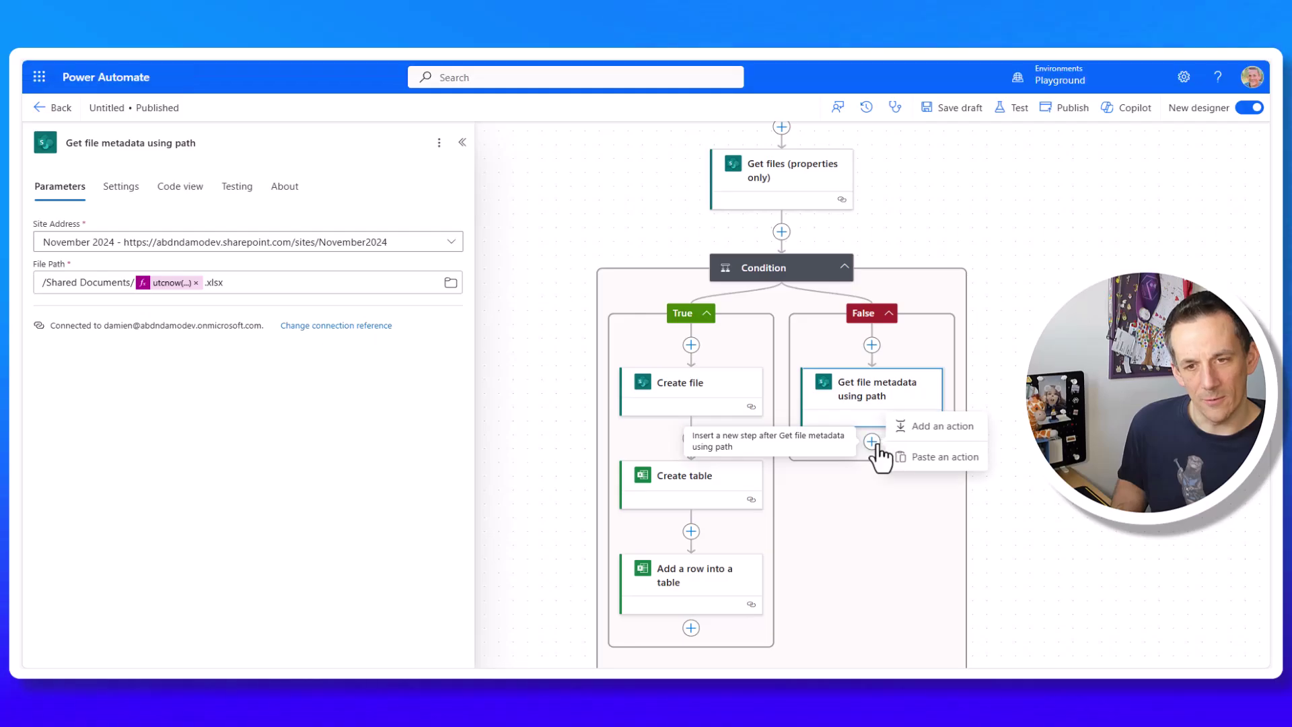
left_click(924, 458)
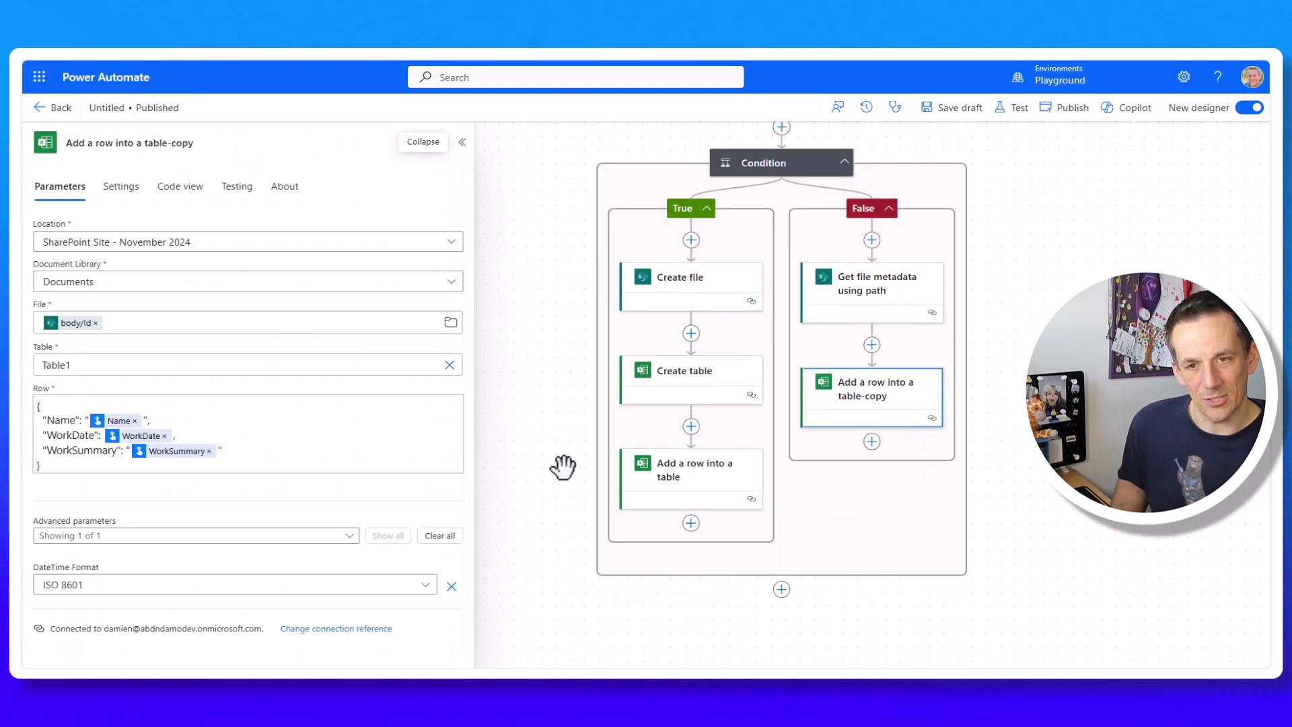
Replace the copied action's File value with body/Id from Get file metadata using path, searching the dynamic content for "id".
left_click(95, 324)
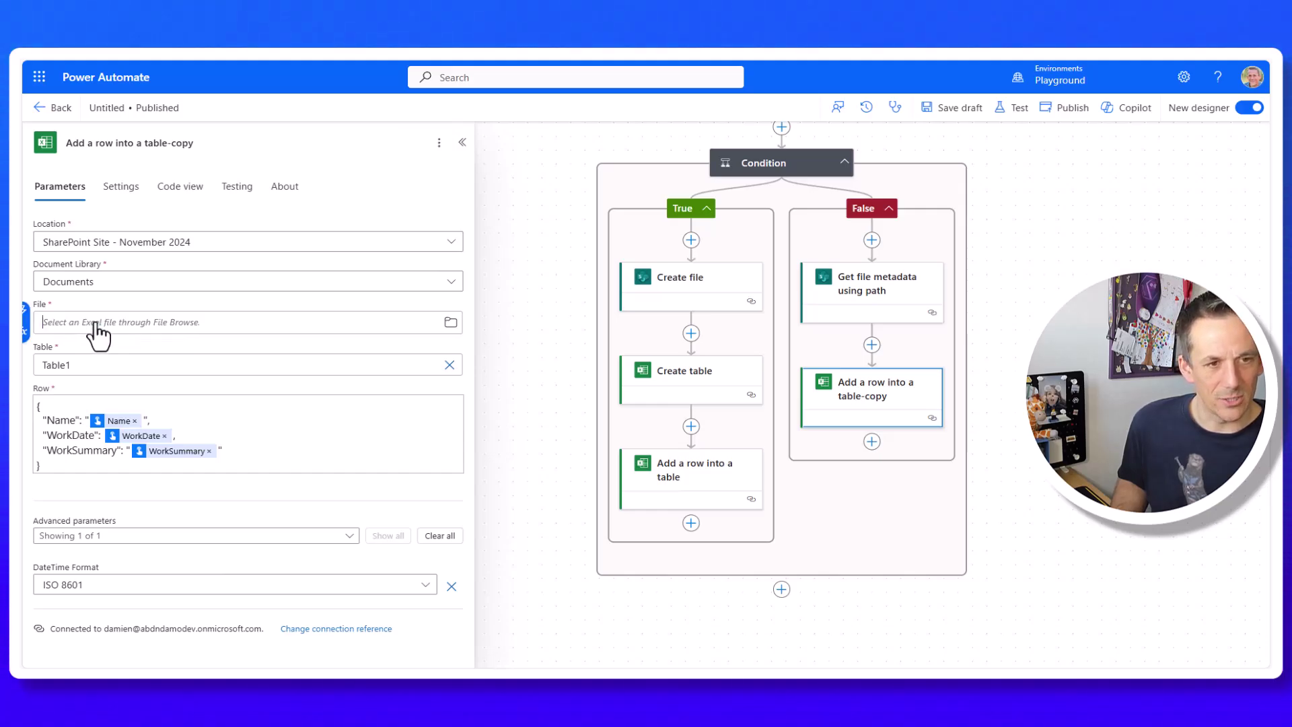
left_click(27, 319)
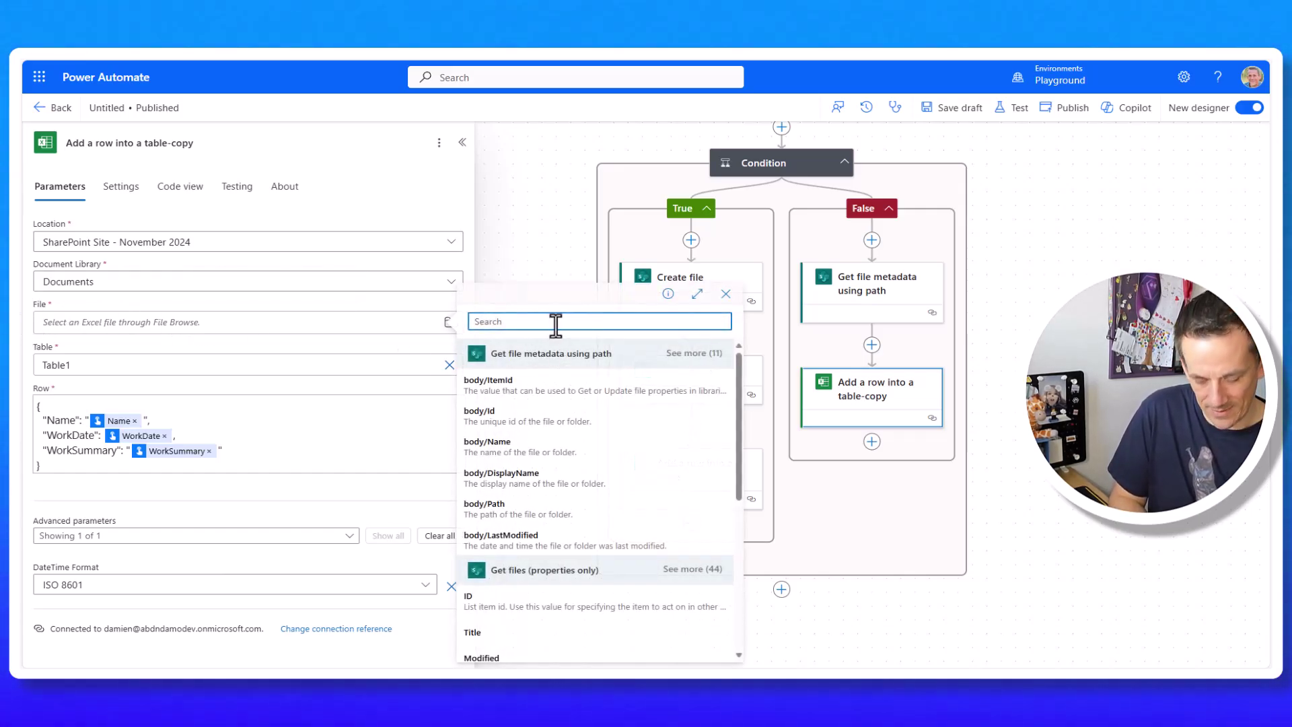
type("id")
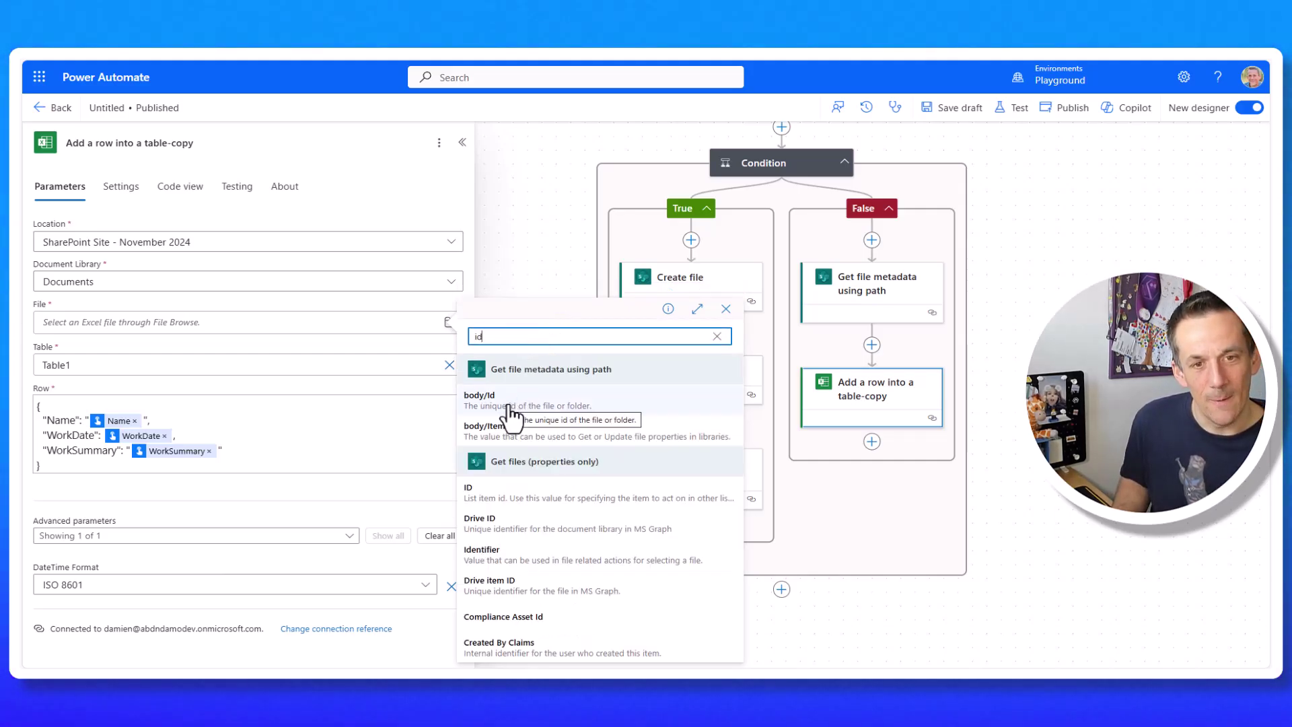
left_click(510, 418)
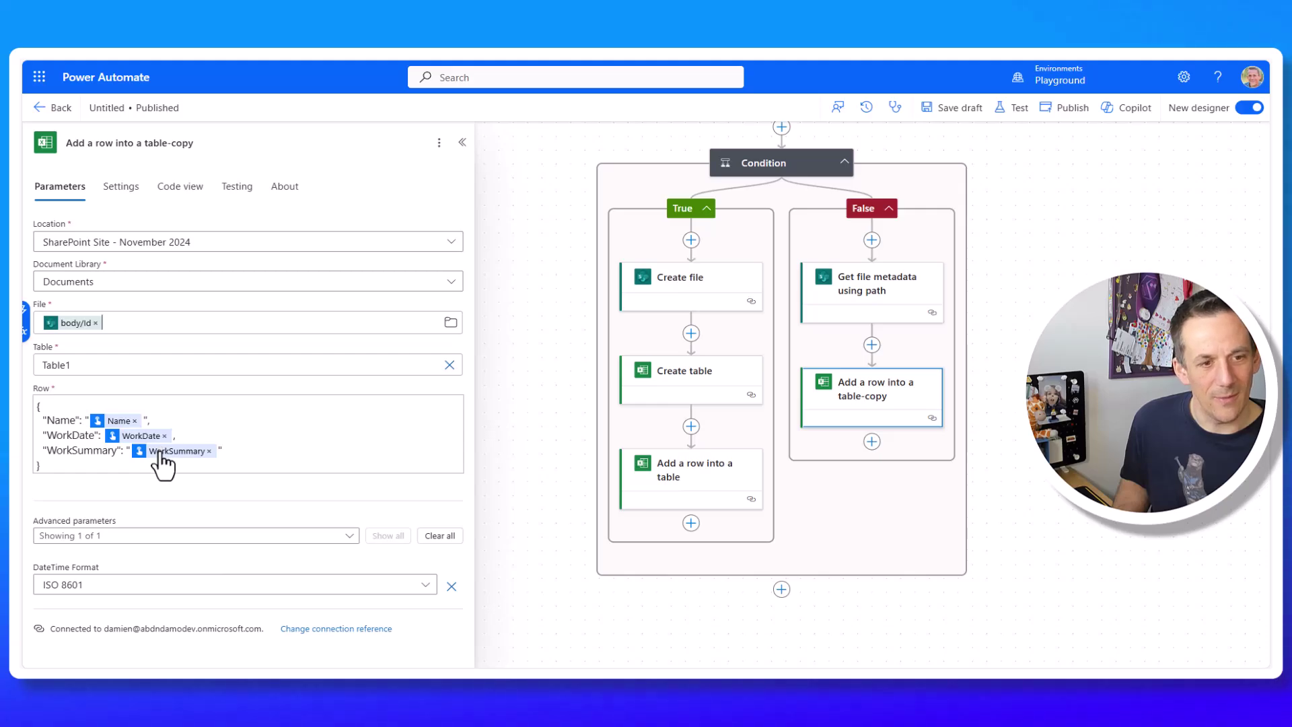
Run the flow with a person's first name, WorkDate 2024-10-31 and WorkSummary "Tidy up the client document".
mouse_move(161, 461)
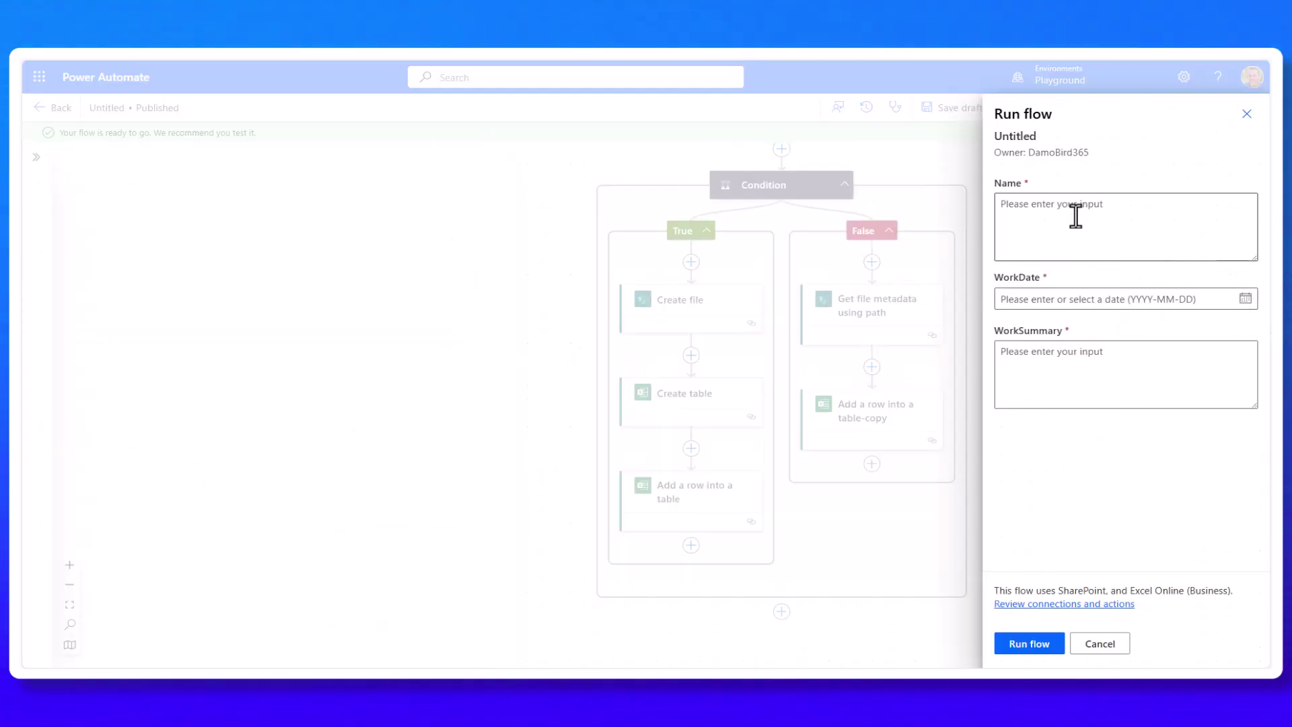
left_click(1076, 216)
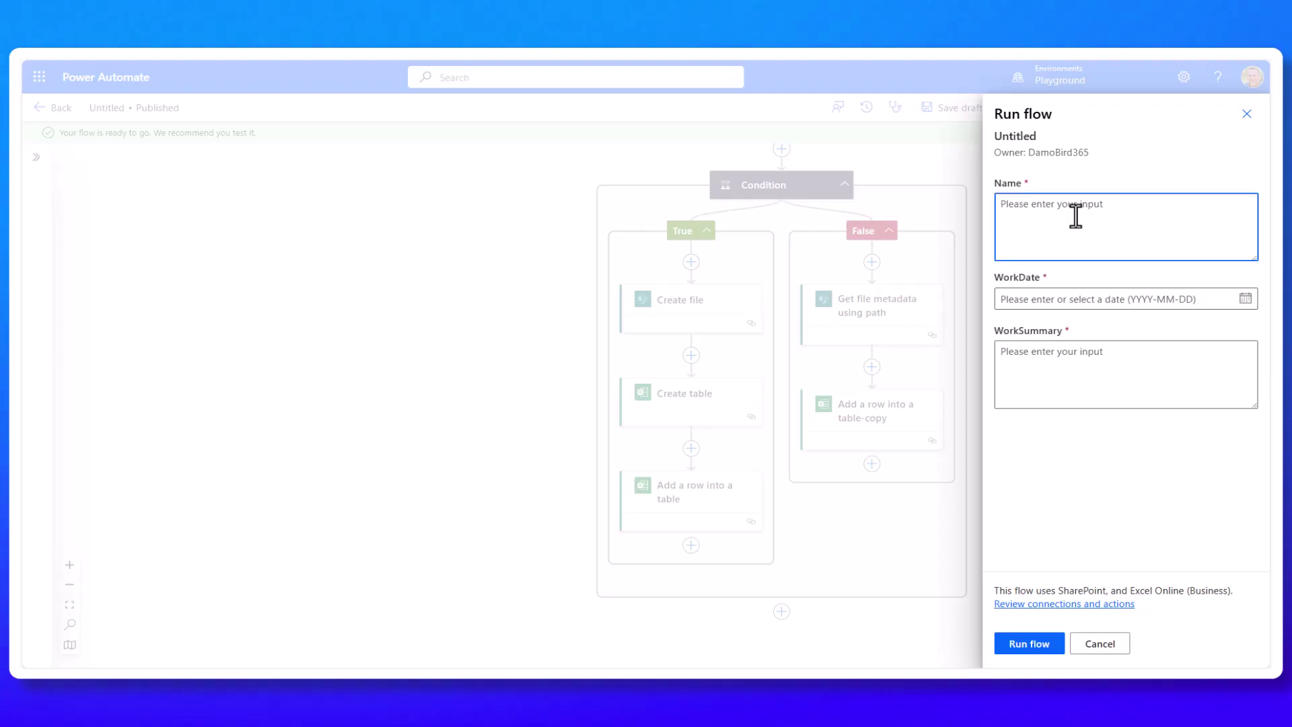
type("Alex")
left_click(1151, 301)
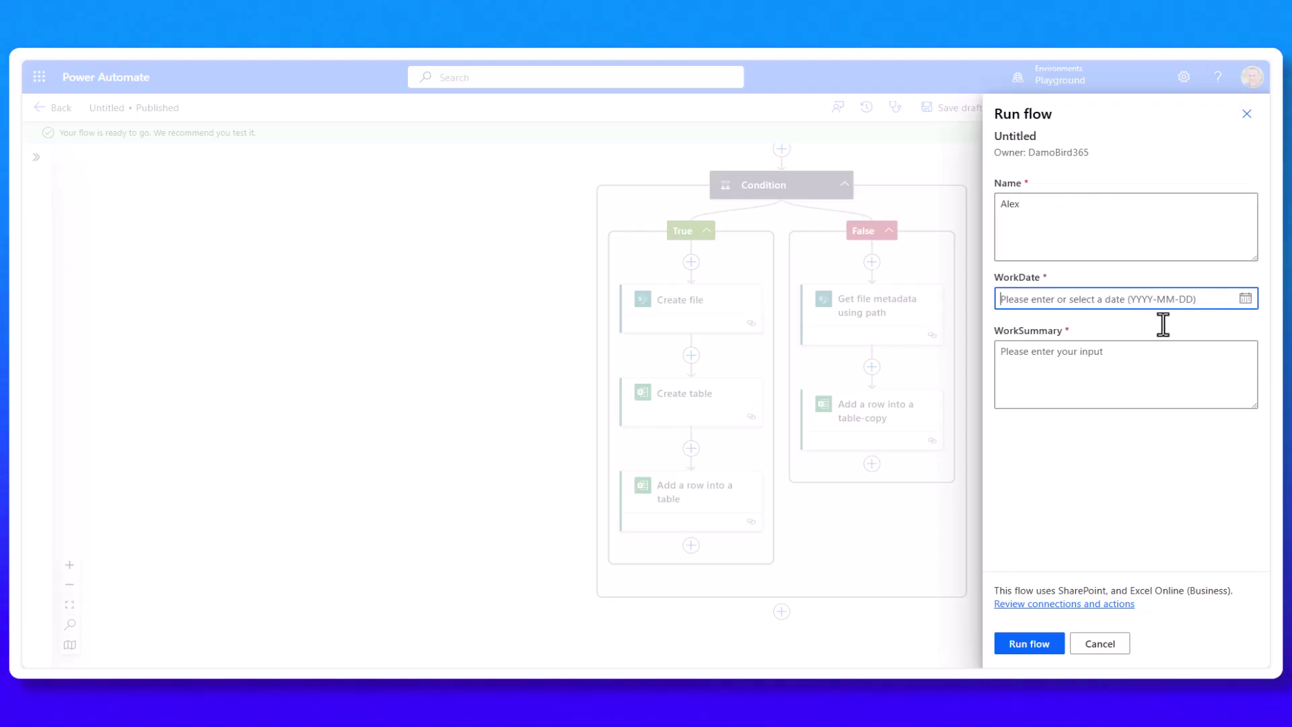
left_click(1093, 371)
left_click(1061, 362)
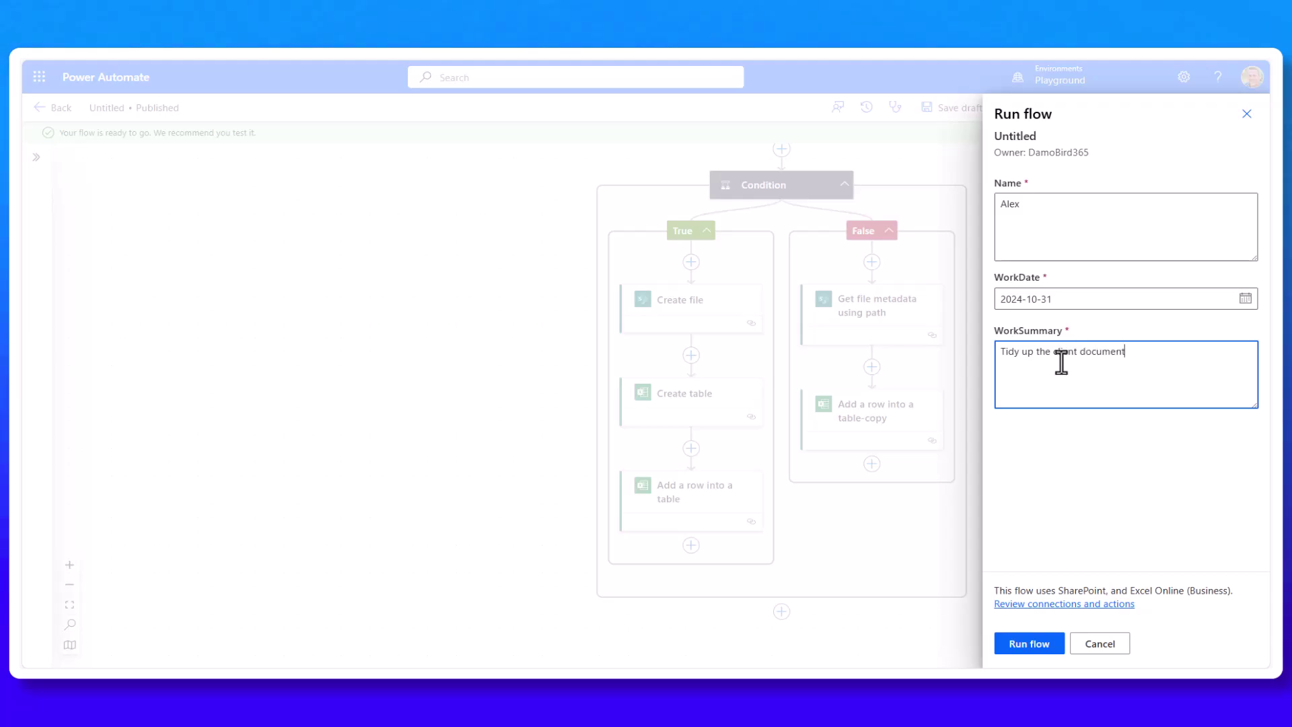
left_click(1033, 644)
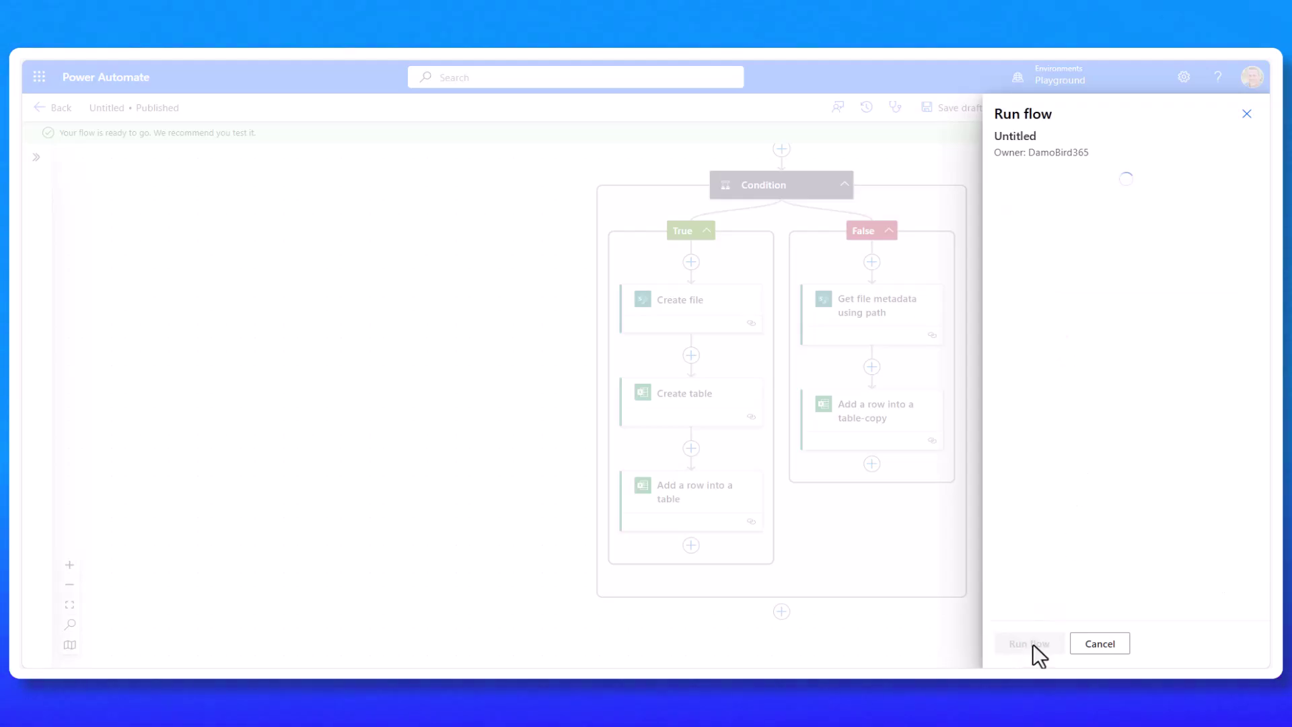
Examine the body value array in the raw outputs of Get files (properties only) for the new run.
scroll(985, 327, "up", 5)
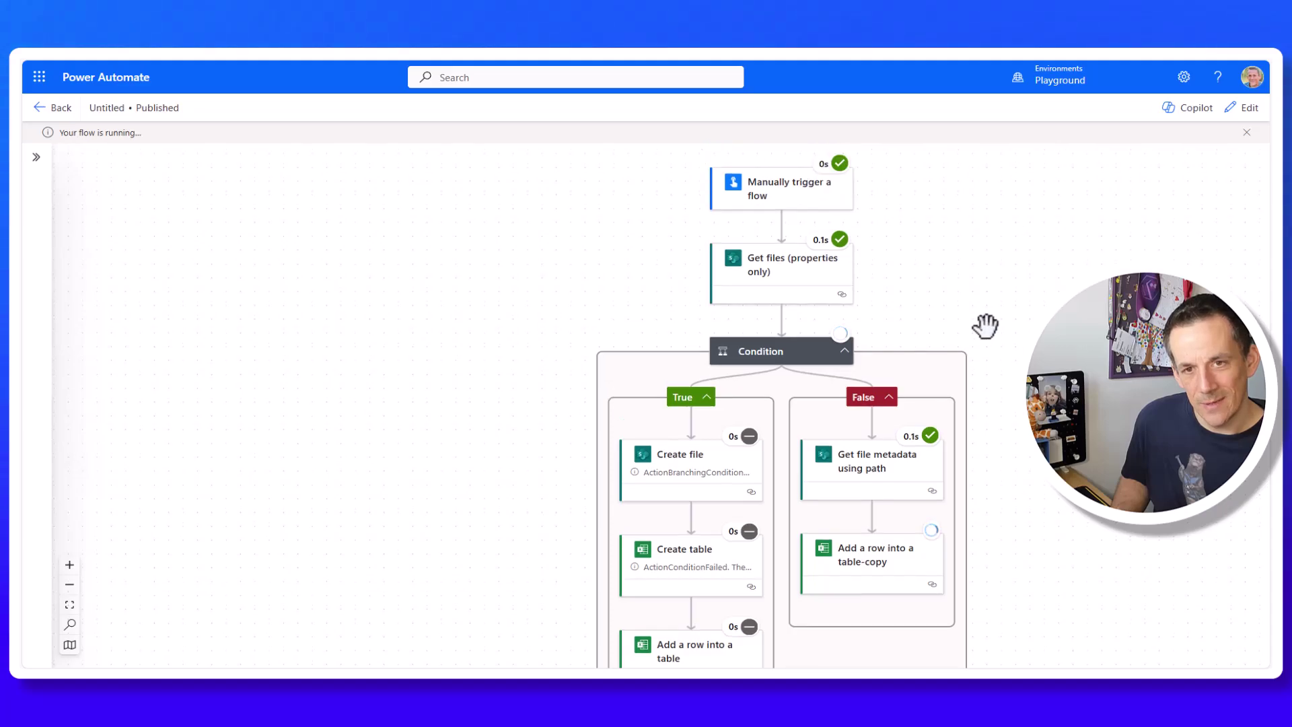
left_click(835, 276)
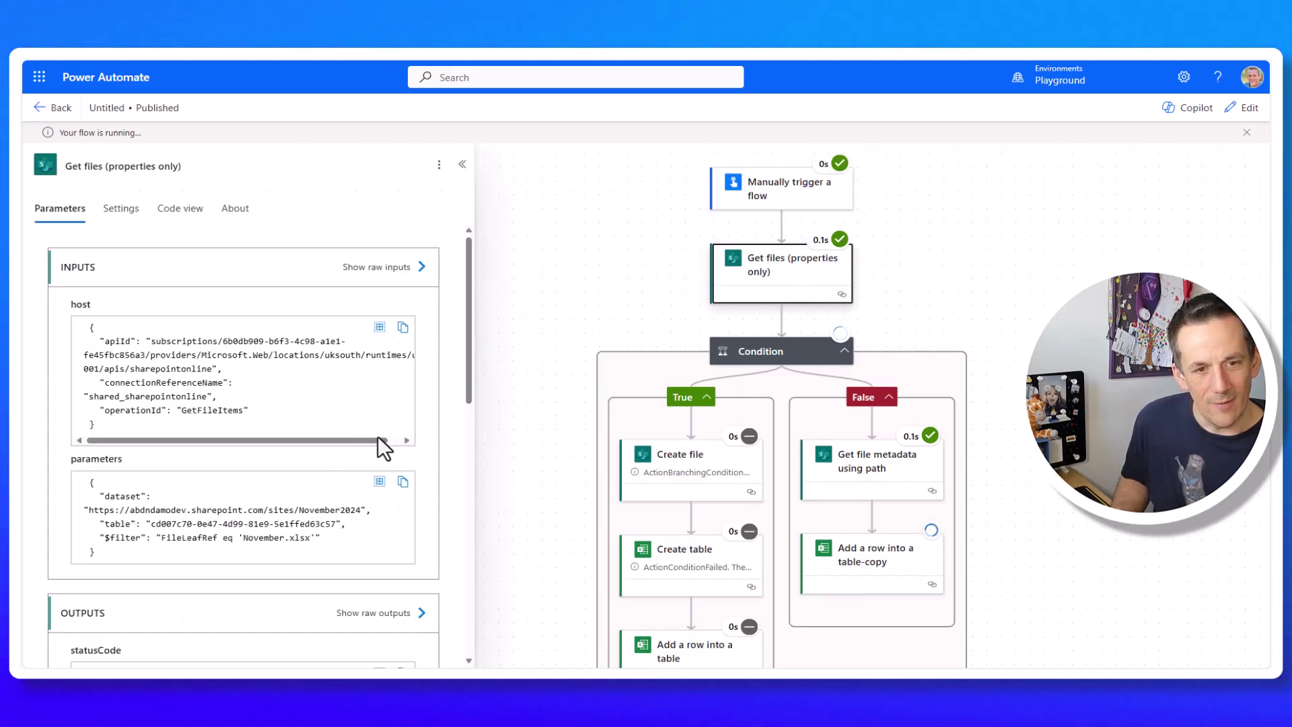
scroll(378, 435, "down", 5)
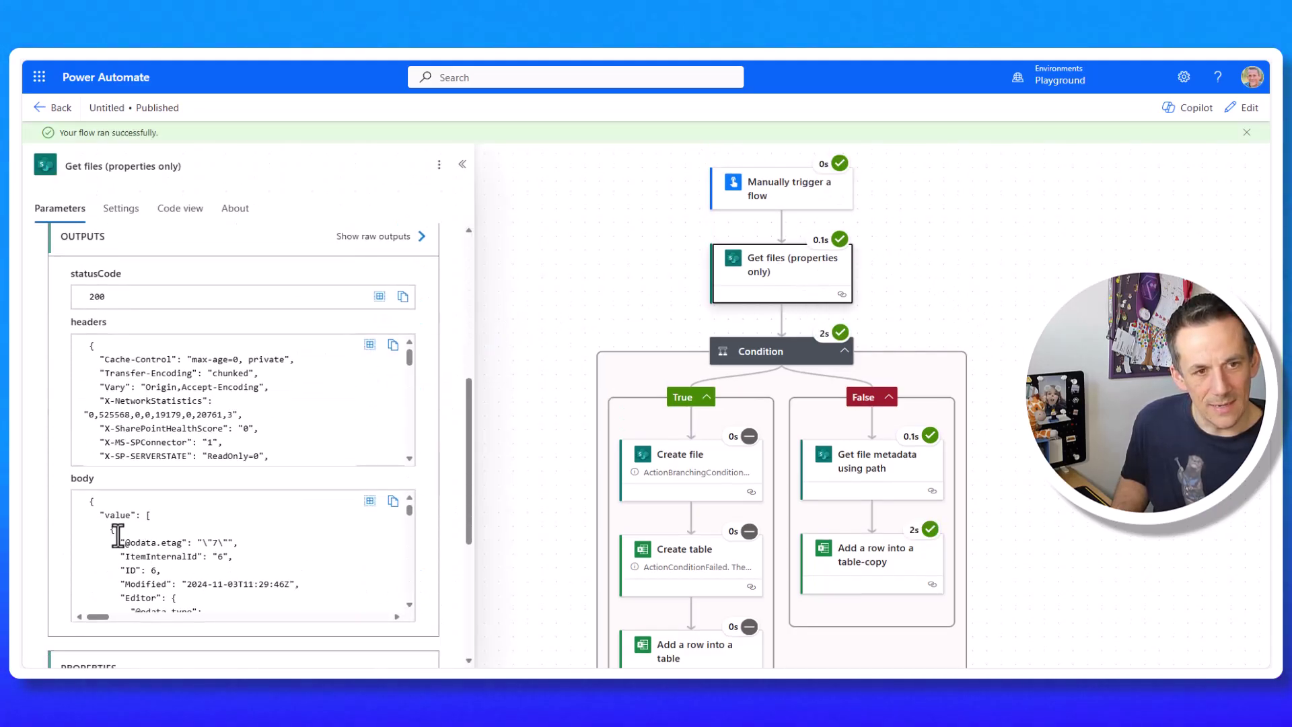
left_click(374, 238)
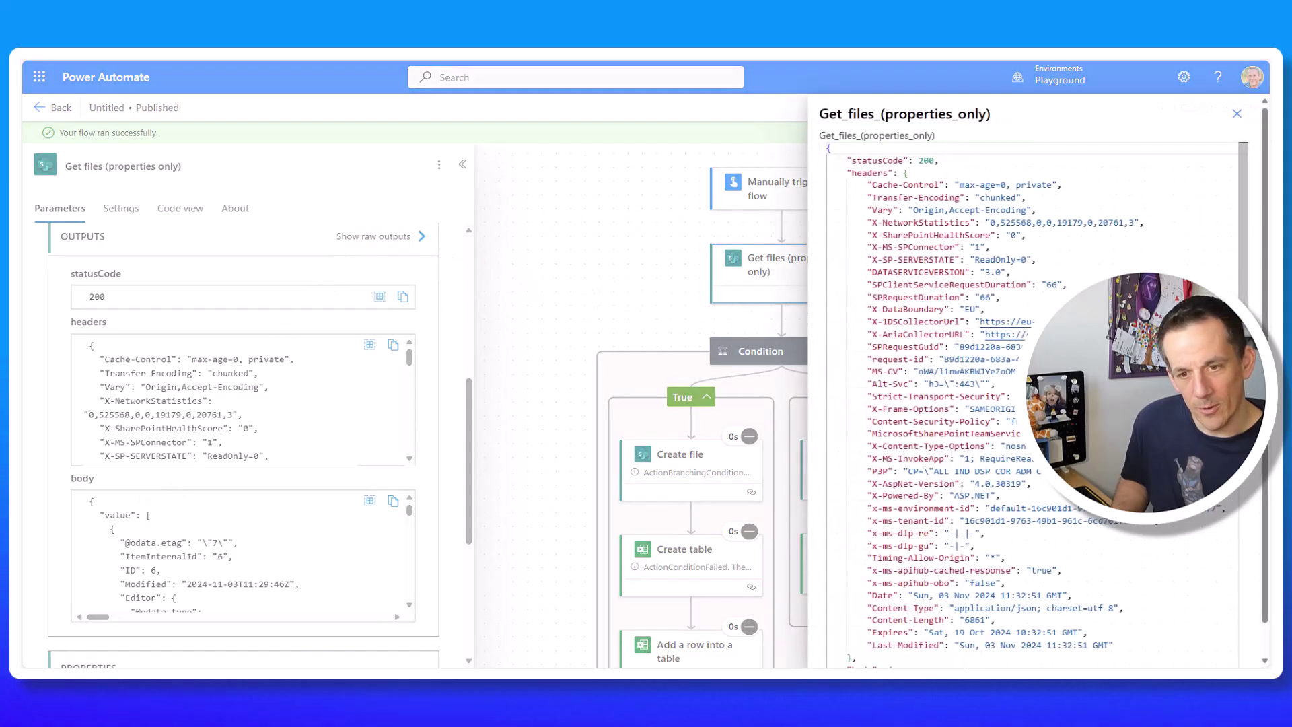
scroll(1040, 478, "down", 5)
scroll(1040, 477, "down", 4)
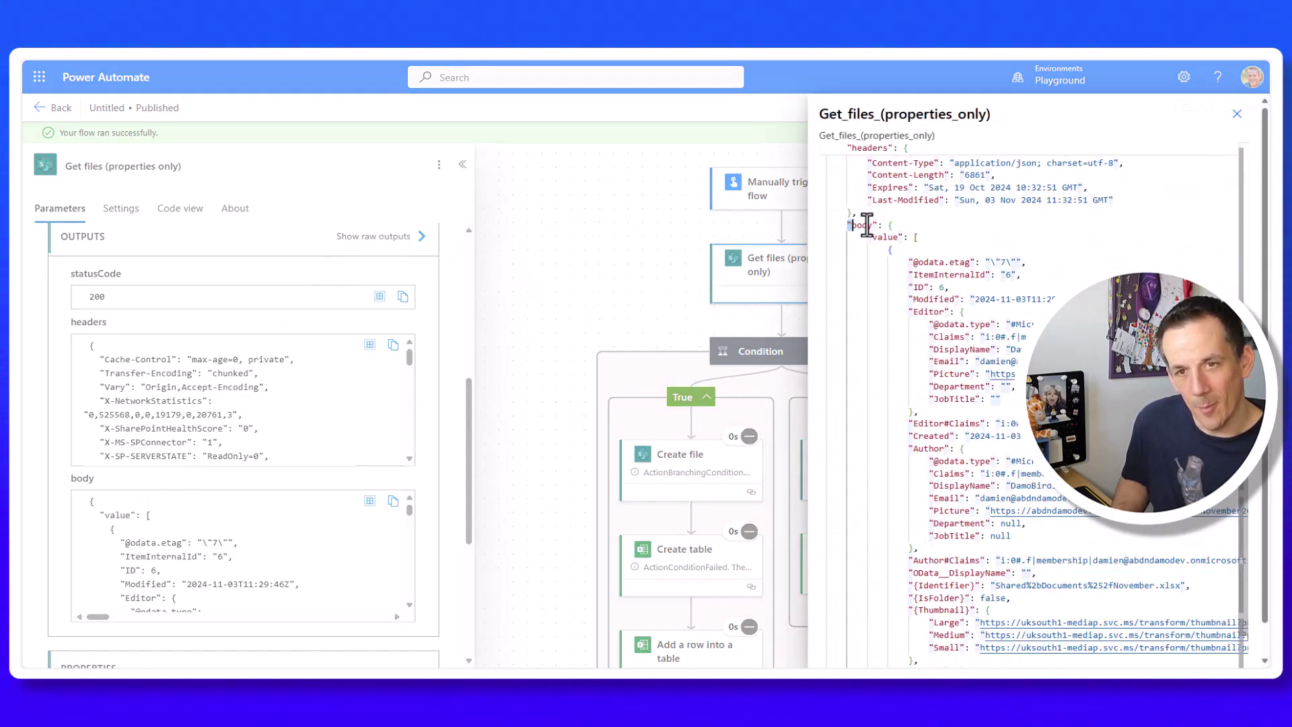
Examine the body value array and the FilenameWithExtension property in the Get files (properties only) raw outputs, and close them.
left_click_drag(848, 225, 918, 237)
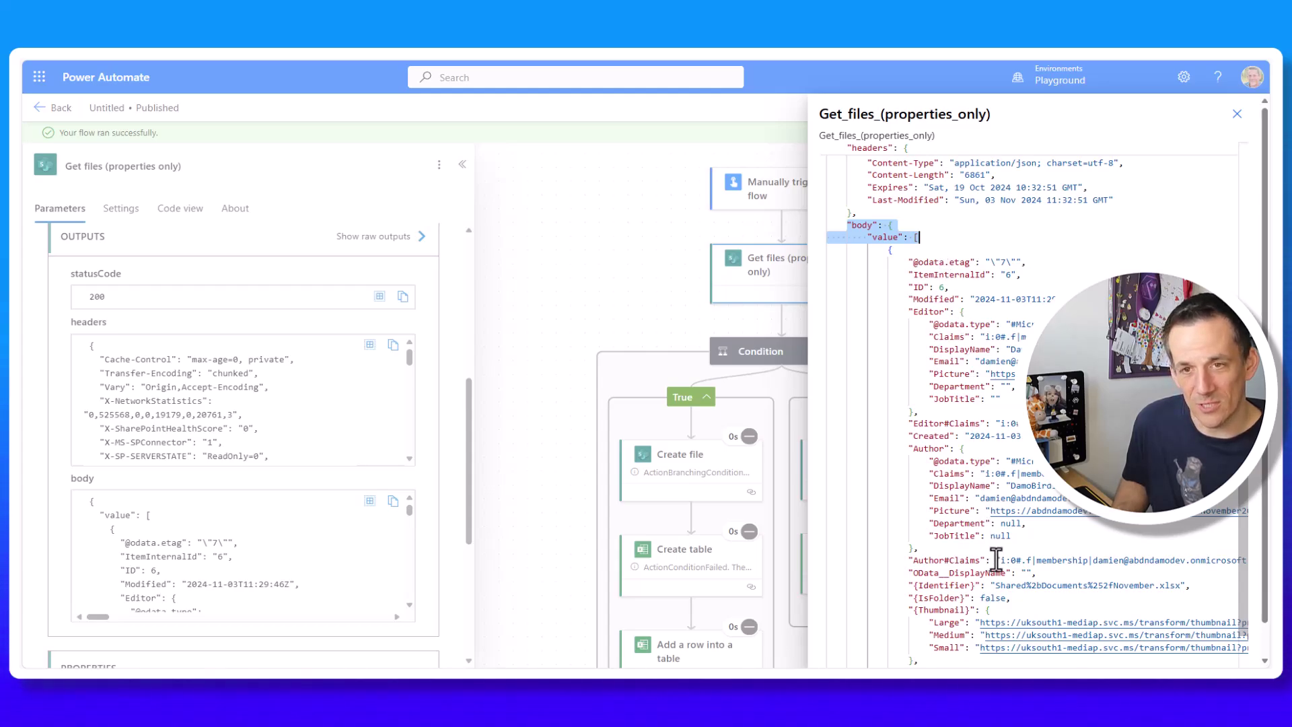
scroll(994, 560, "down", 2)
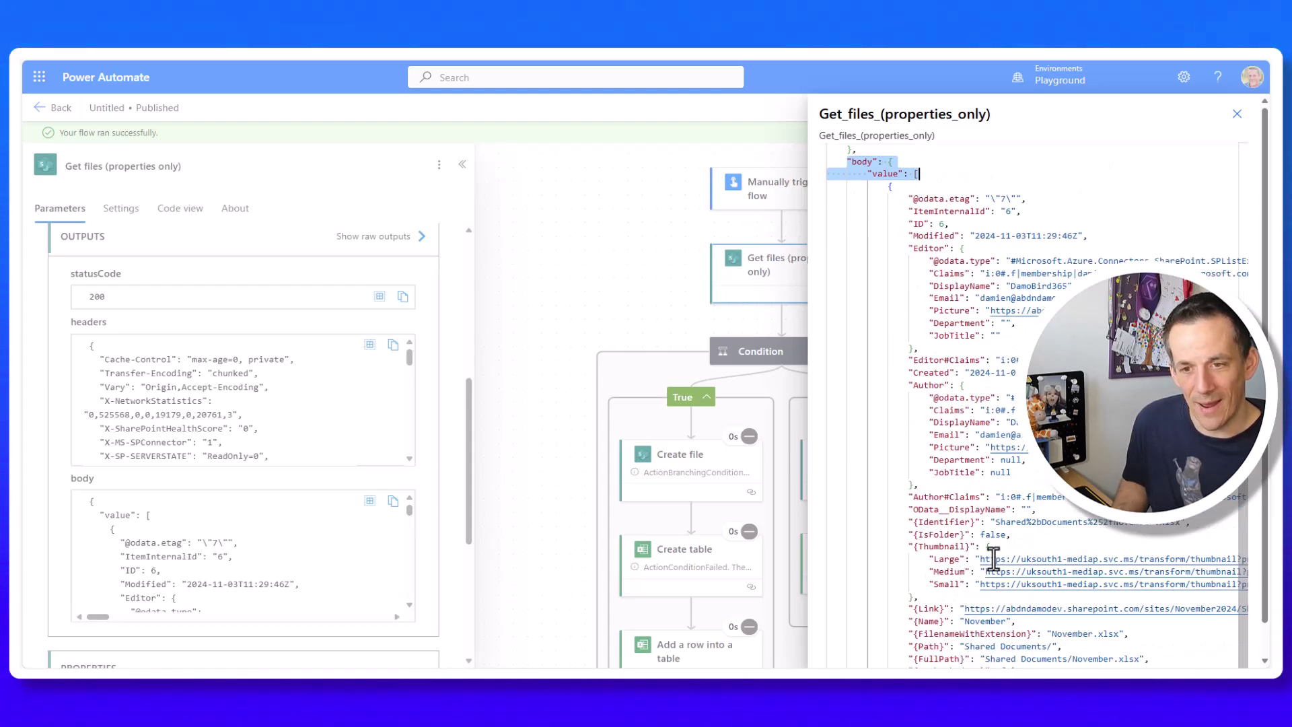
left_click_drag(1123, 635, 1043, 634)
left_click(614, 264)
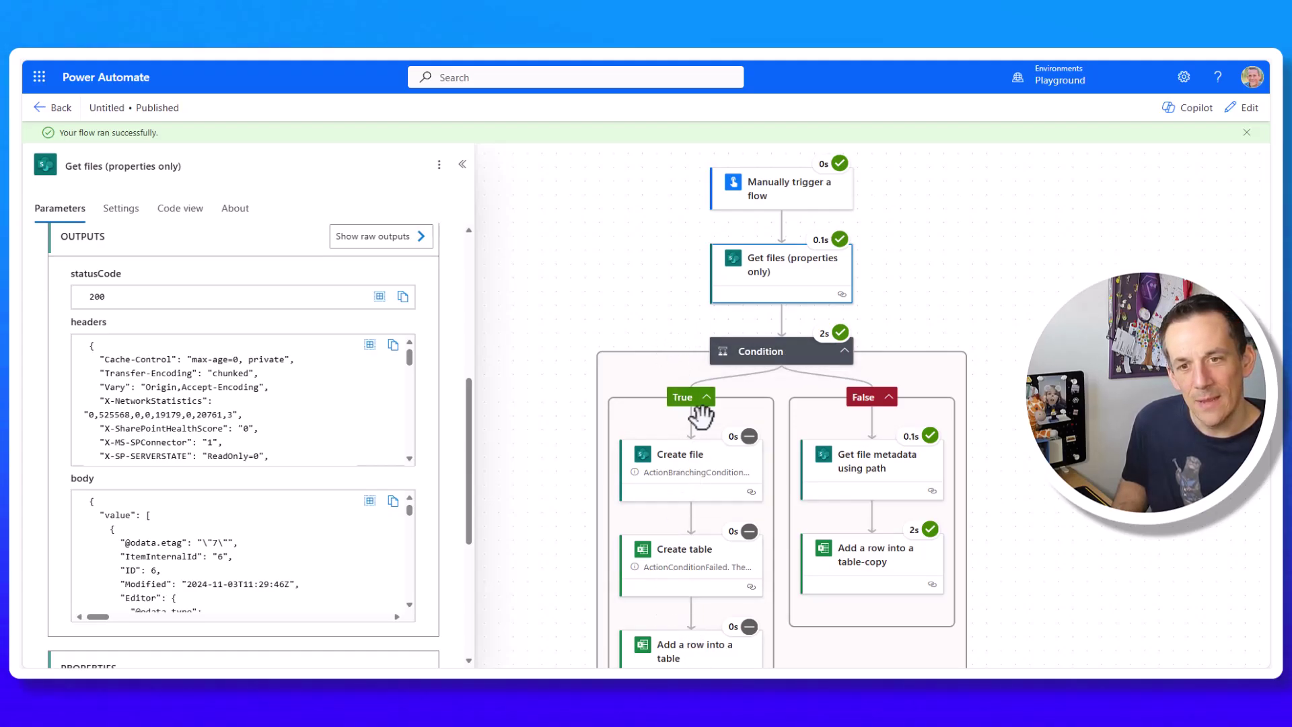
Inspect the dataset and path input parameters of Get file metadata using path in the run's False branch.
left_click(881, 476)
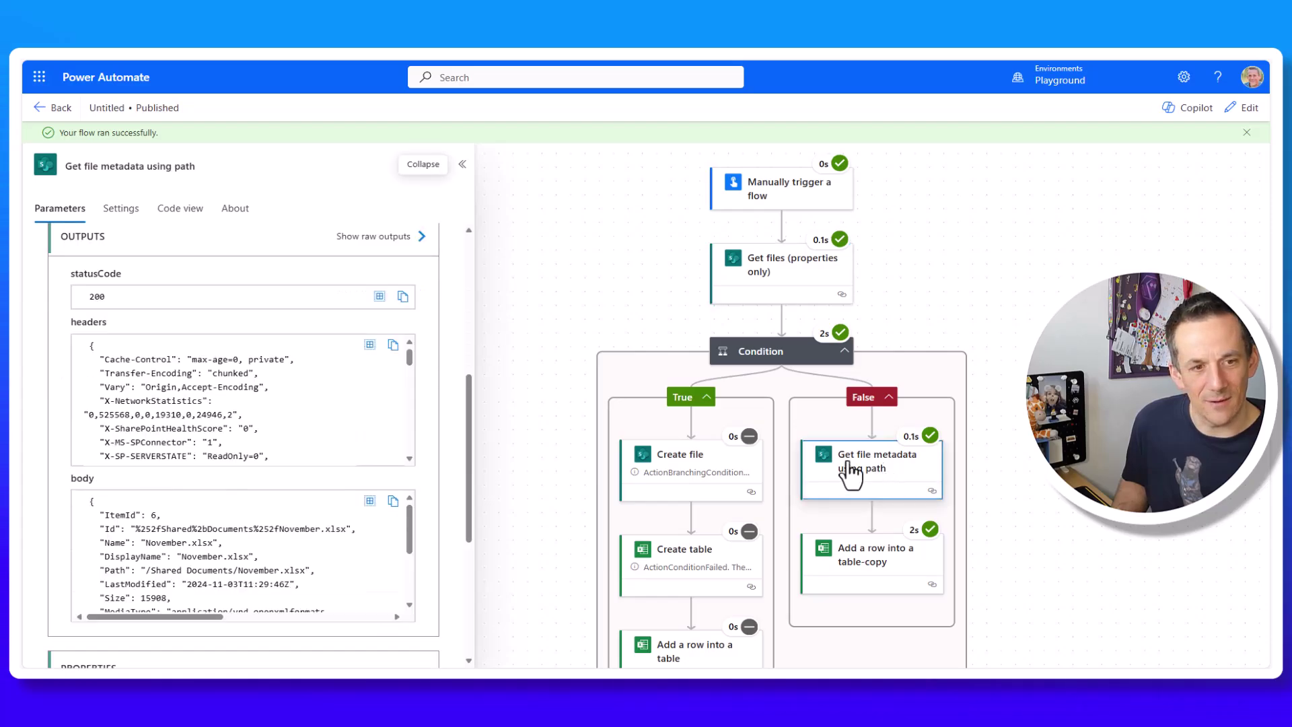
left_click_drag(469, 401, 466, 292)
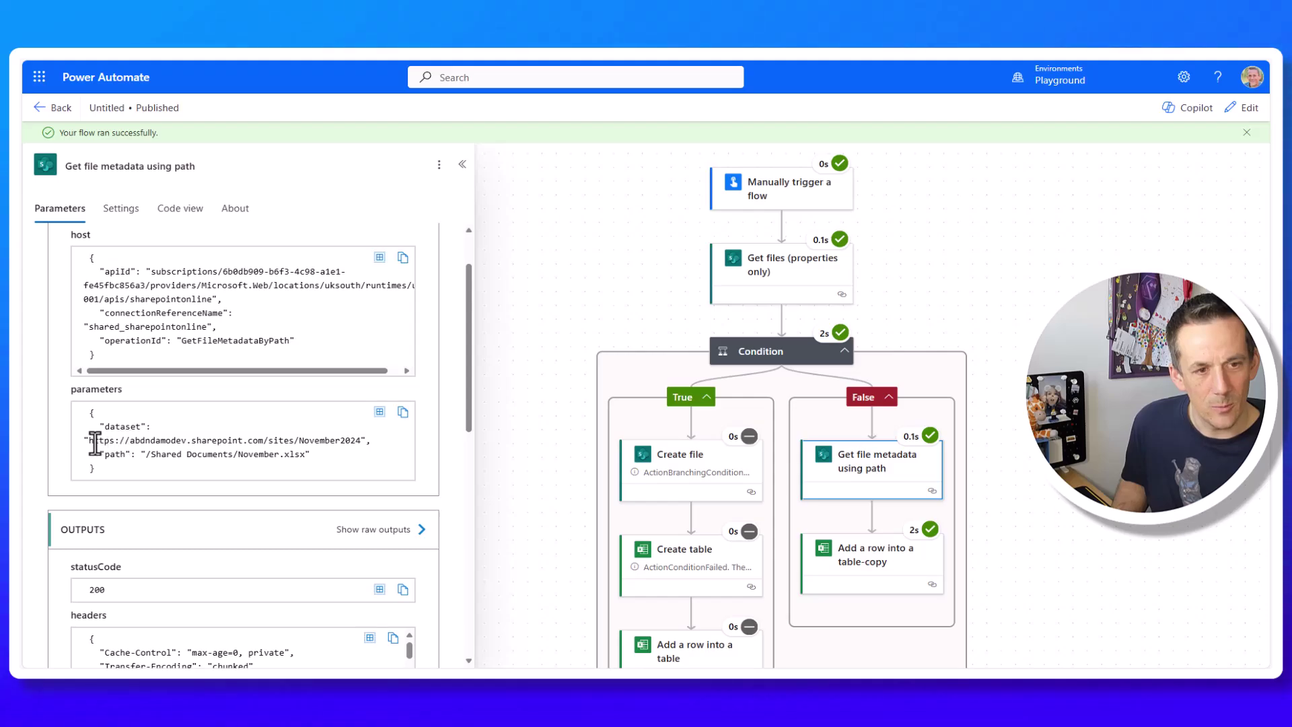
left_click_drag(90, 441, 366, 441)
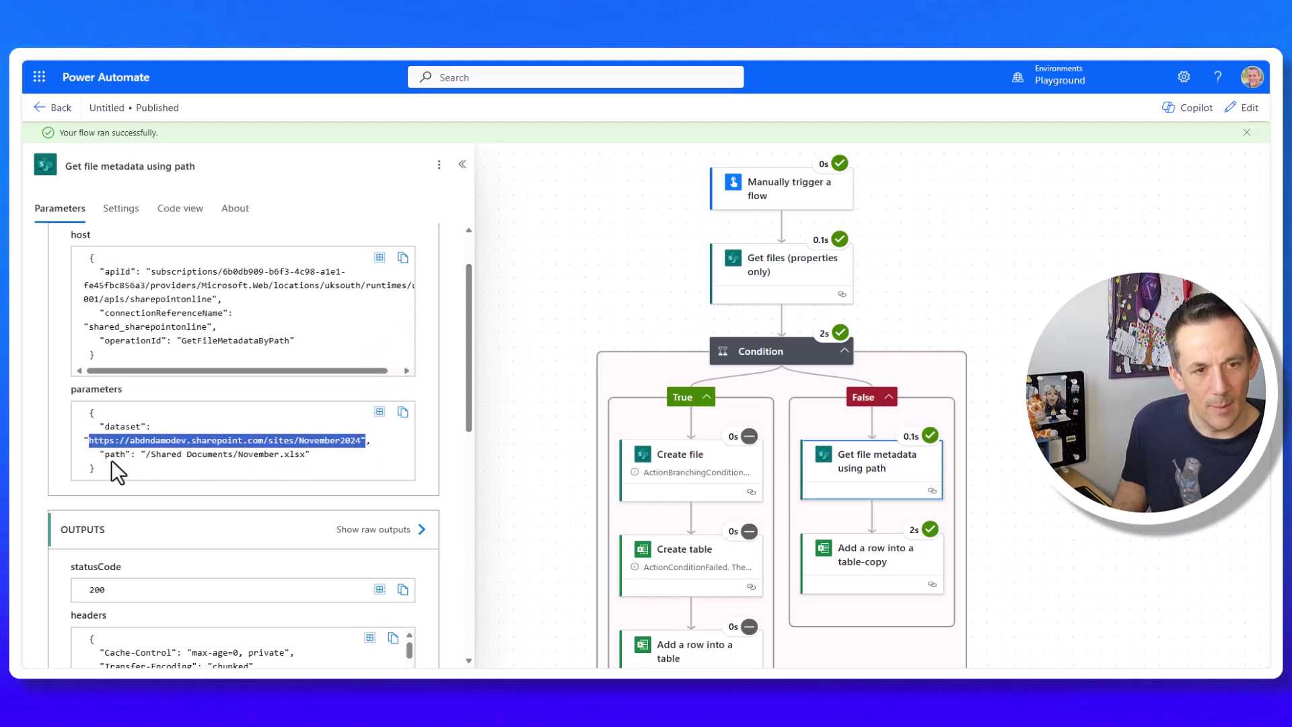
left_click_drag(140, 455, 320, 459)
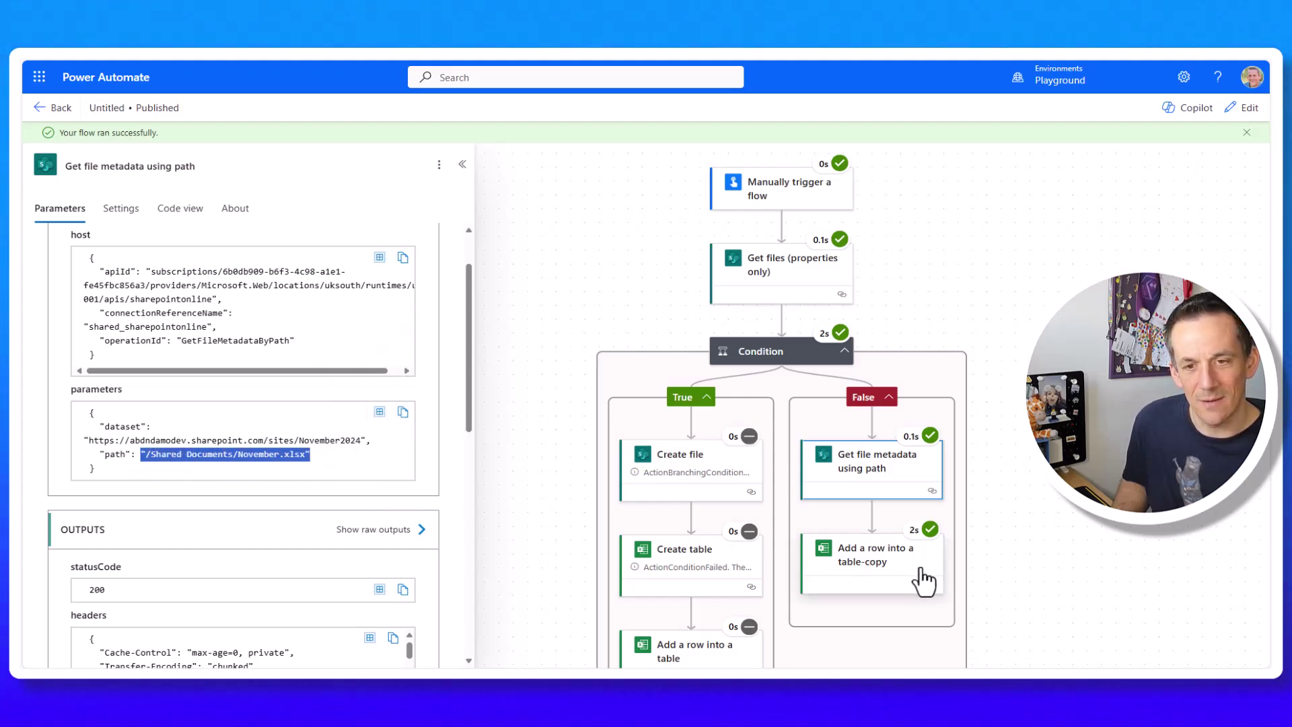
Check the run of Add a row into a table-copy and the row it added to the November workbook.
left_click(895, 566)
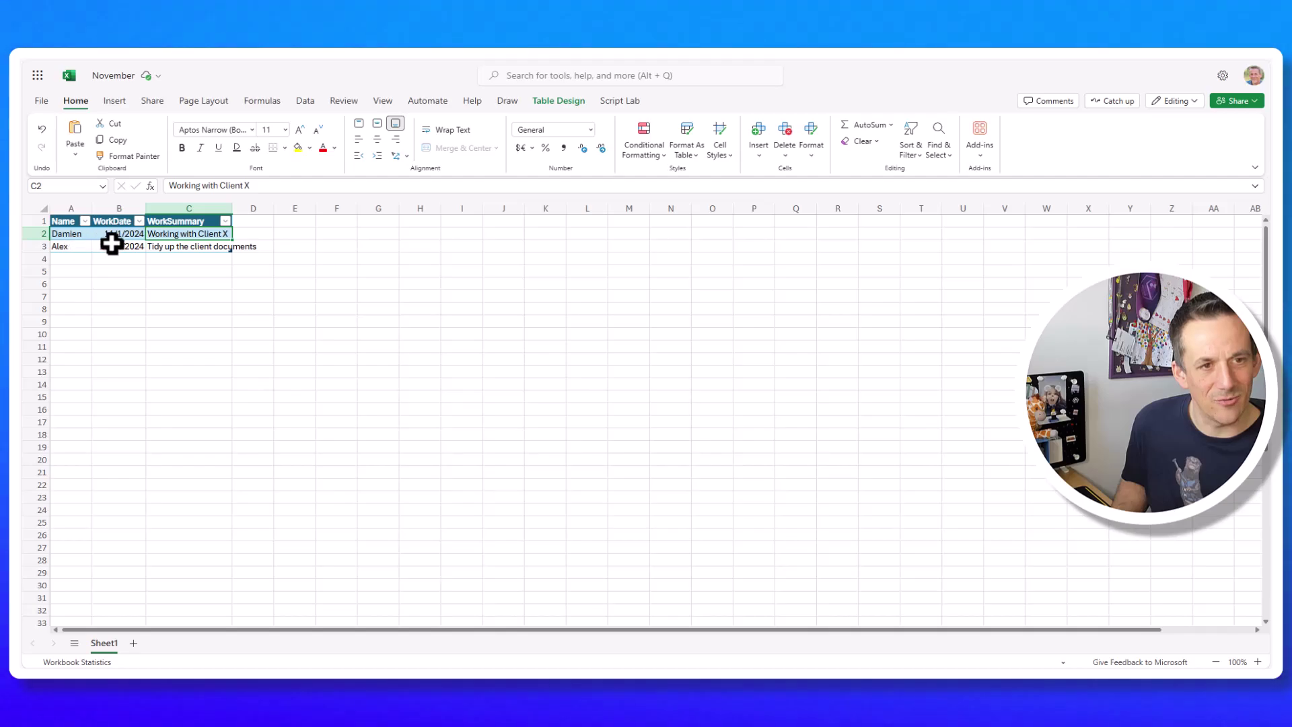
left_click(173, 247)
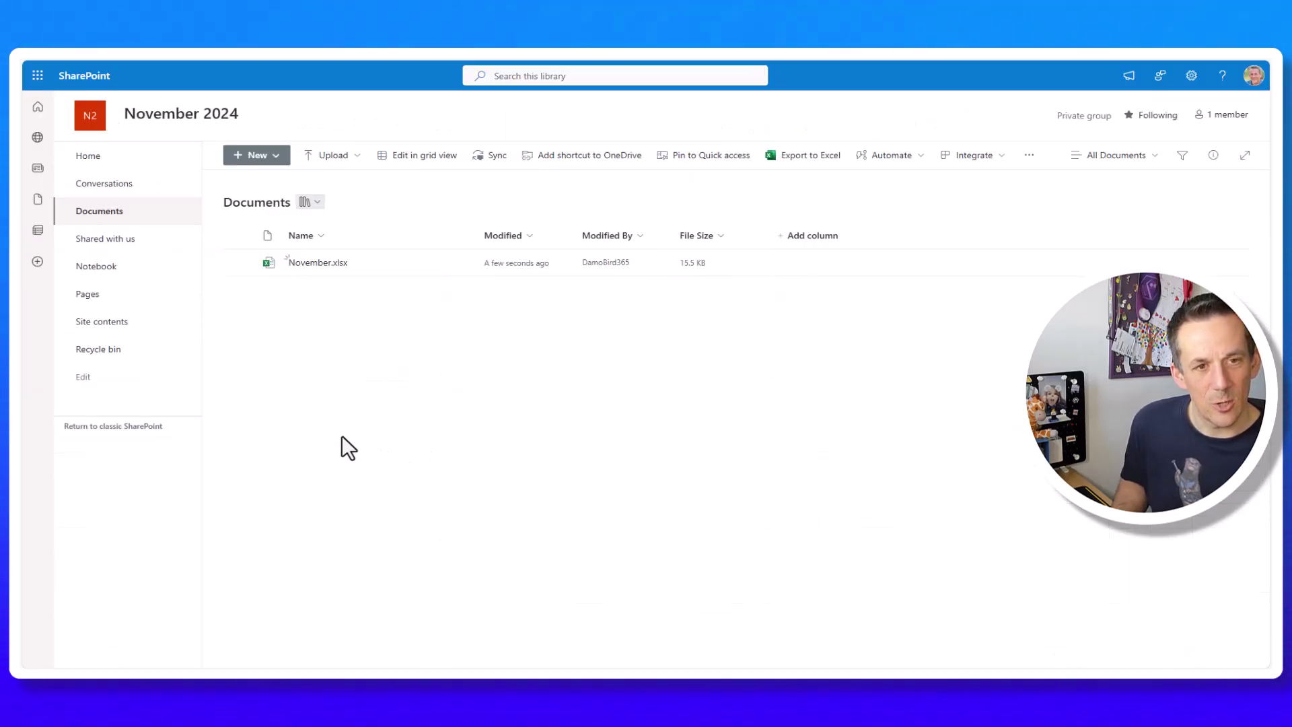
Delete November.xlsx from the November 2024 site's Documents library in SharePoint.
left_click(239, 262)
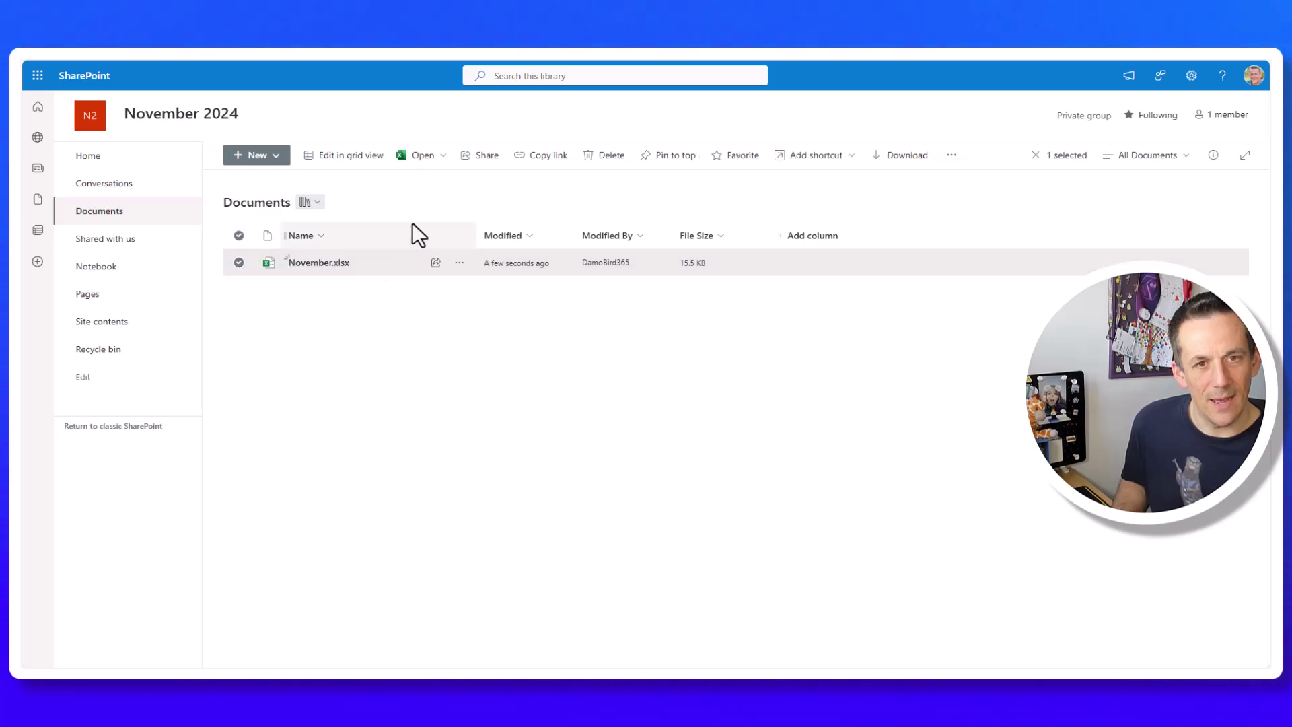
left_click(607, 156)
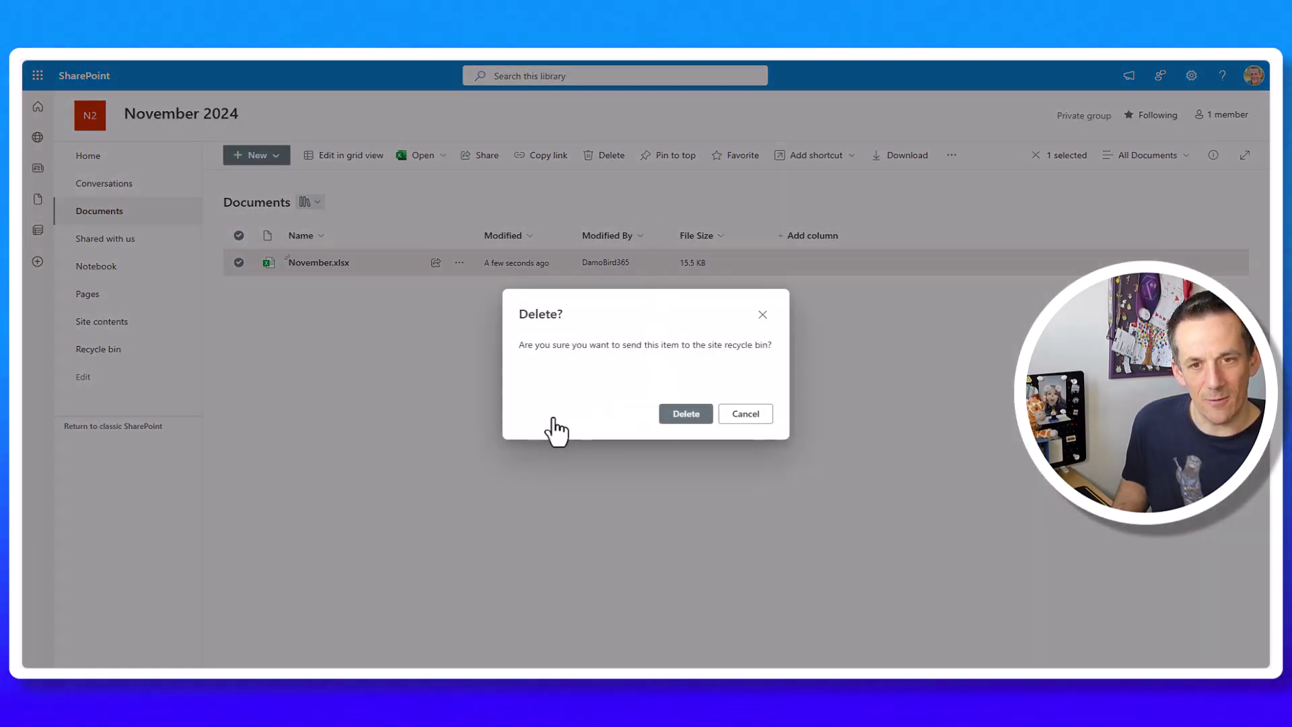
key("Return")
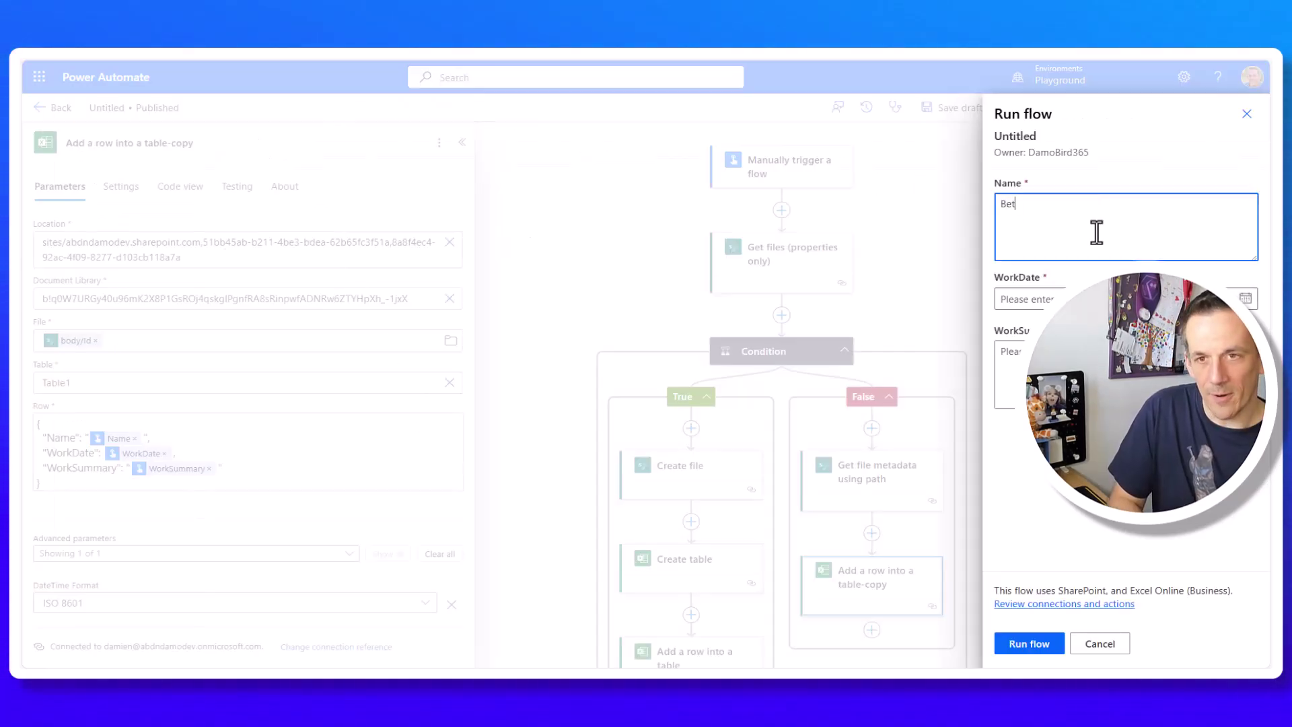
Run the flow in Power Automate with a person's first name, WorkDate 2024-11-05 and WorkSummary "Signed a new deal with a big client".
type("y")
left_click(1252, 298)
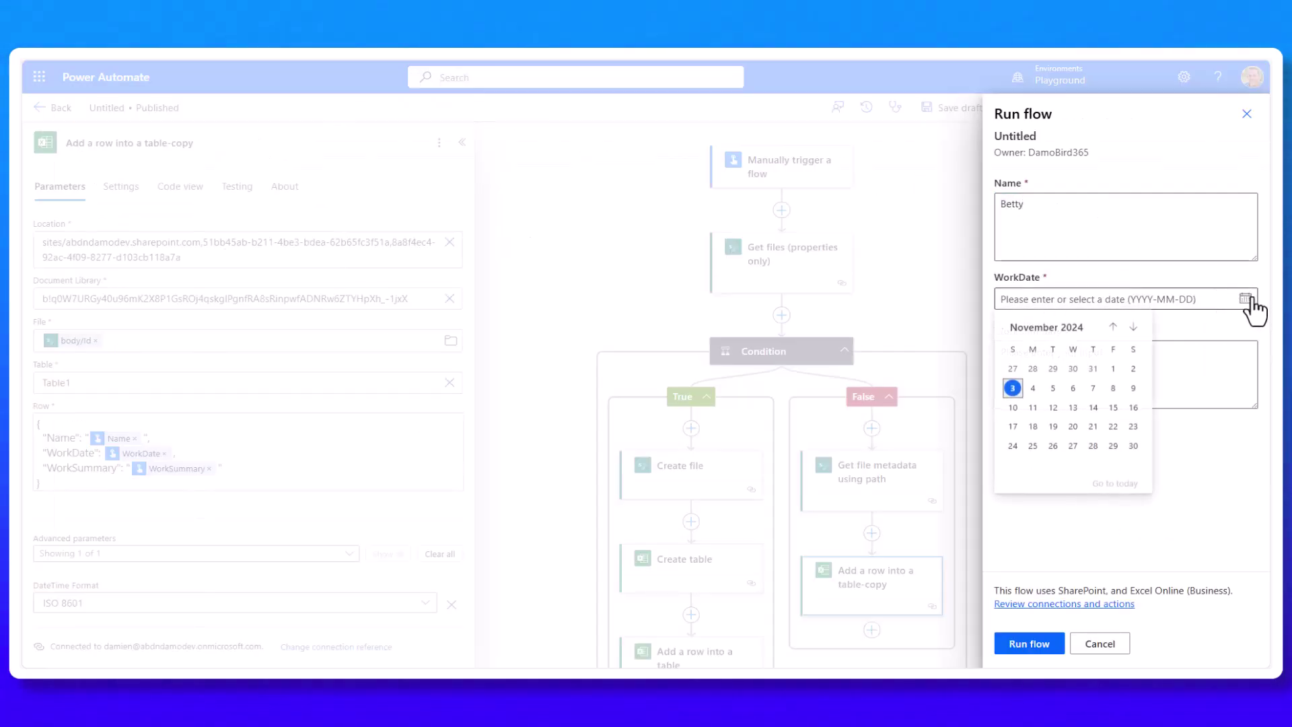
left_click(1054, 389)
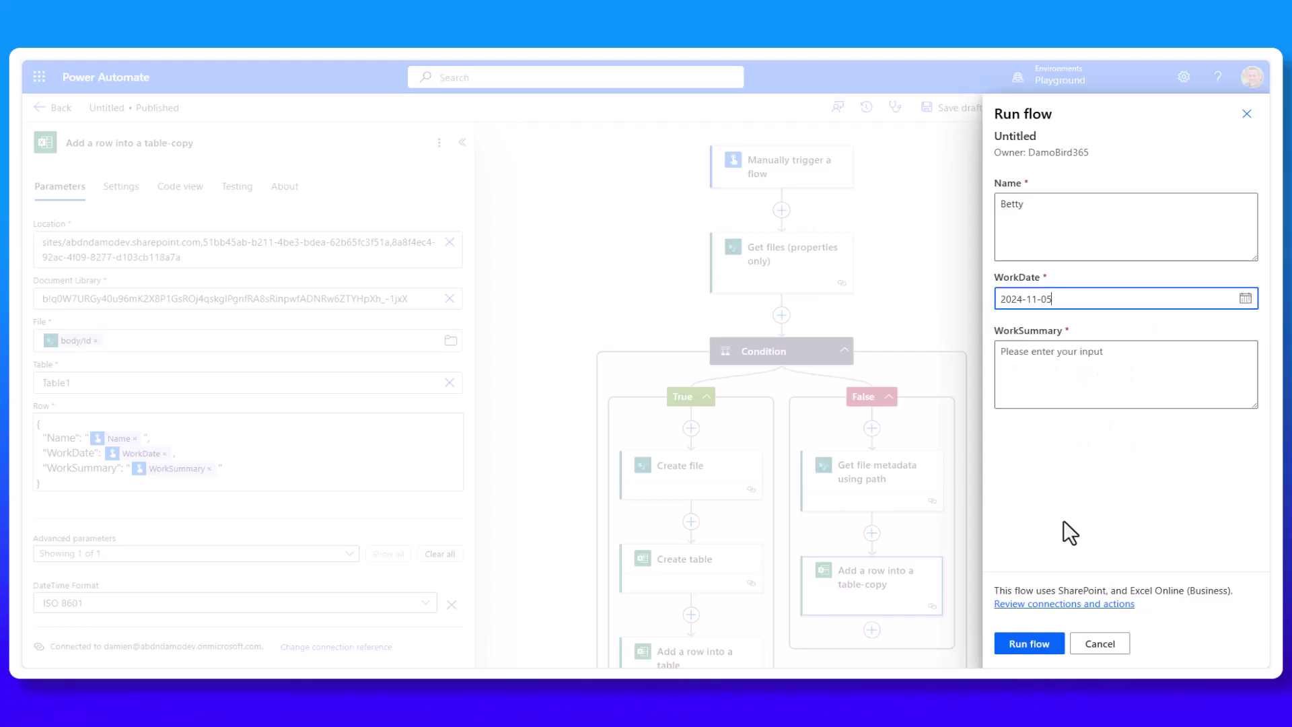
left_click(1077, 370)
type("S")
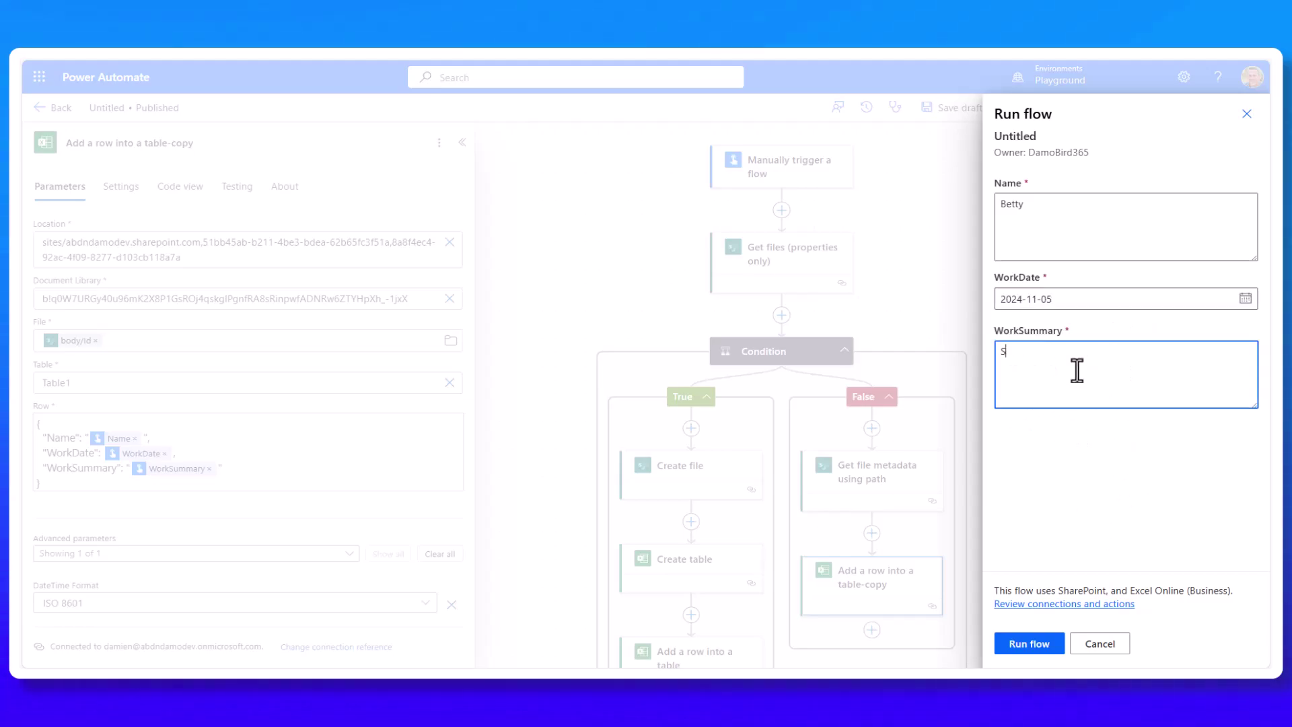
type("igned a new deal with ")
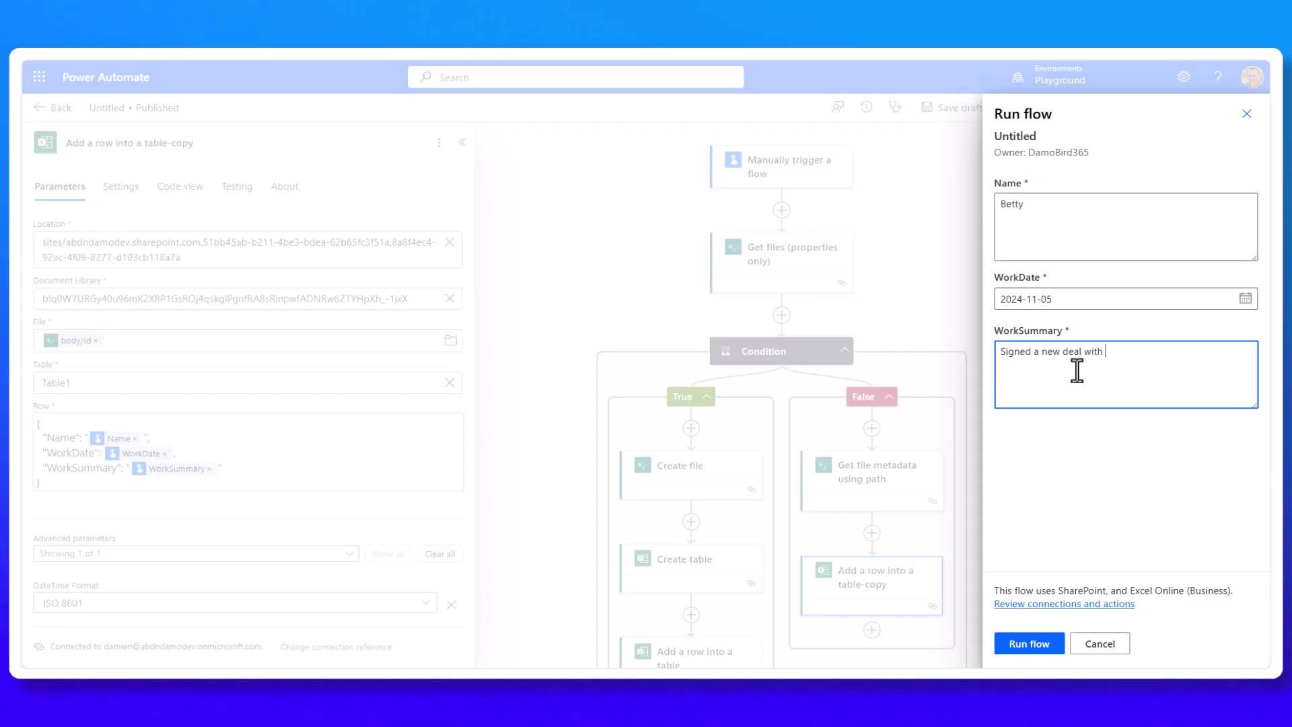
type("a b")
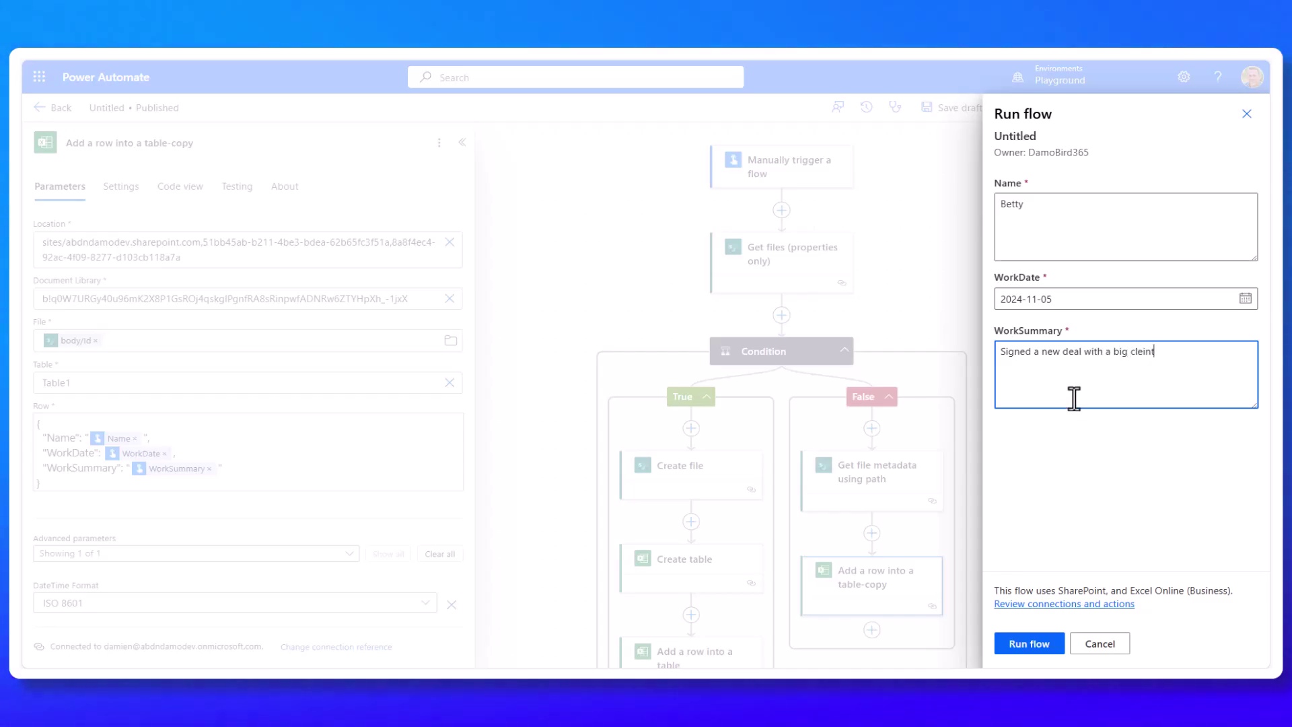
type("ig cleint")
left_click(1044, 656)
left_click(1044, 653)
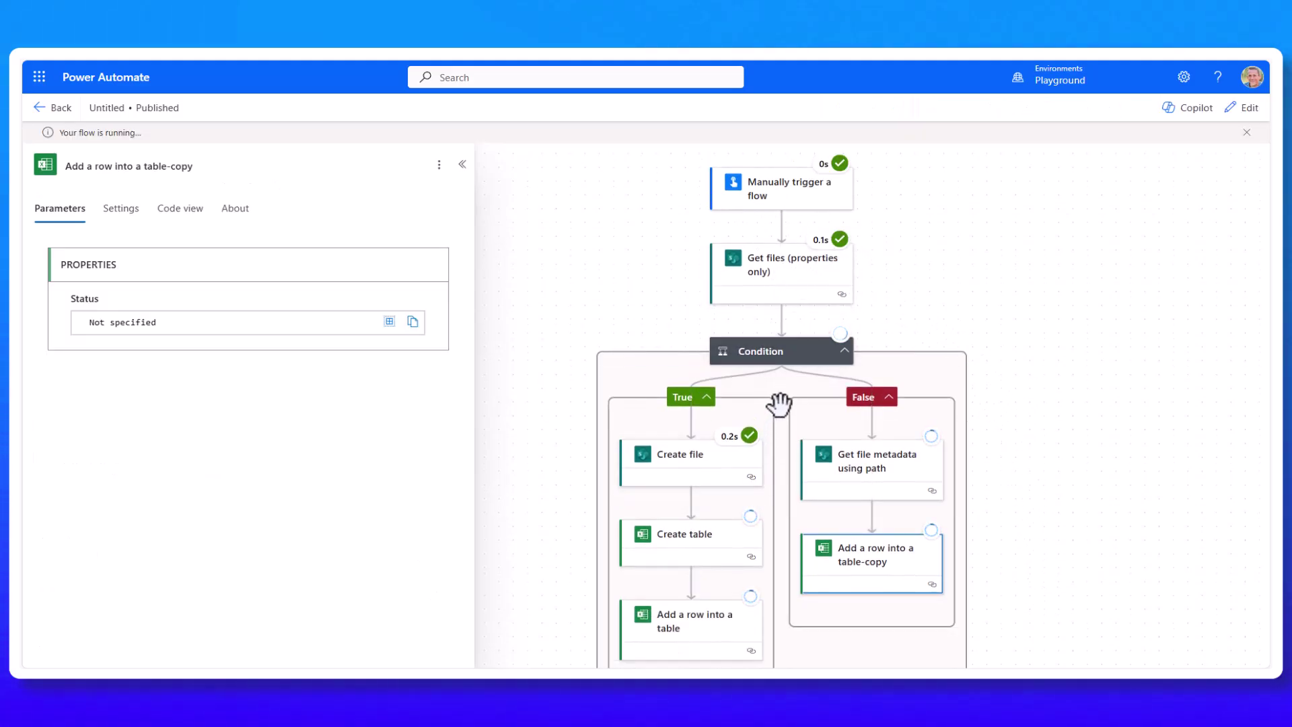
Examine the body value array in the raw outputs of Get files (properties only) for this run, and close them.
left_click(827, 281)
scroll(313, 455, "down", 5)
scroll(313, 456, "down", 1)
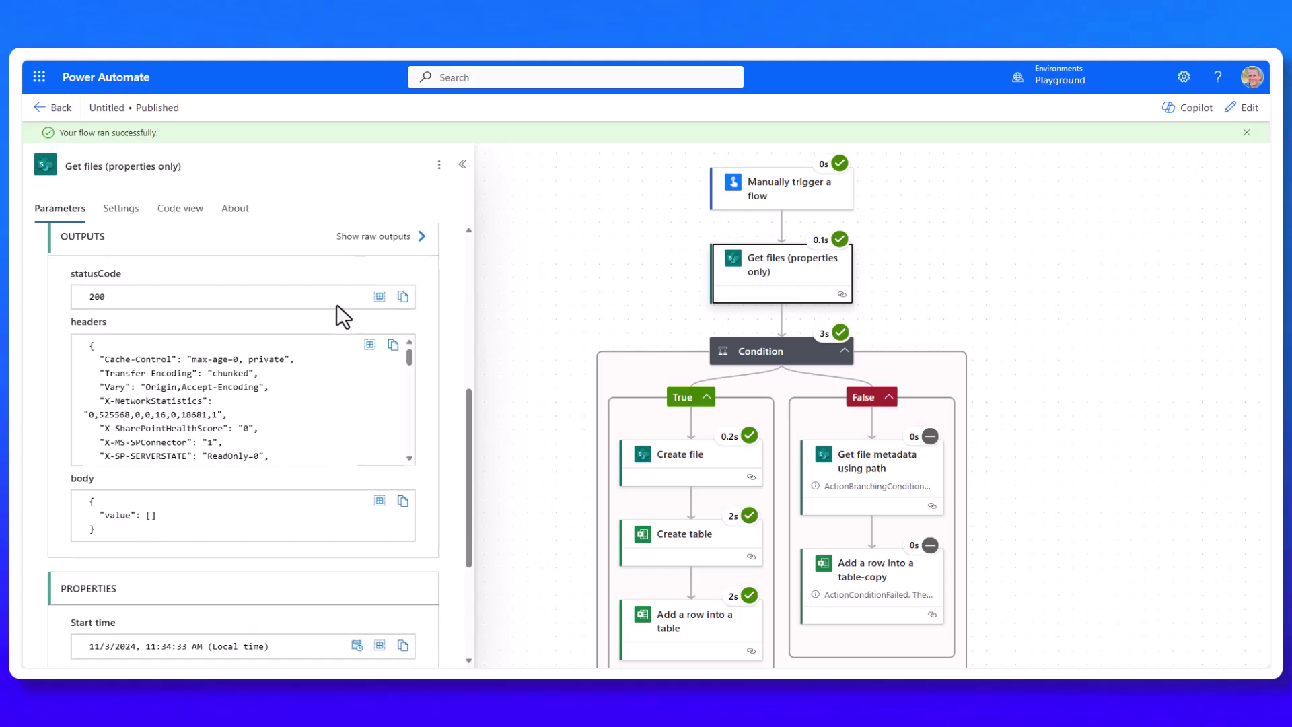
left_click(372, 237)
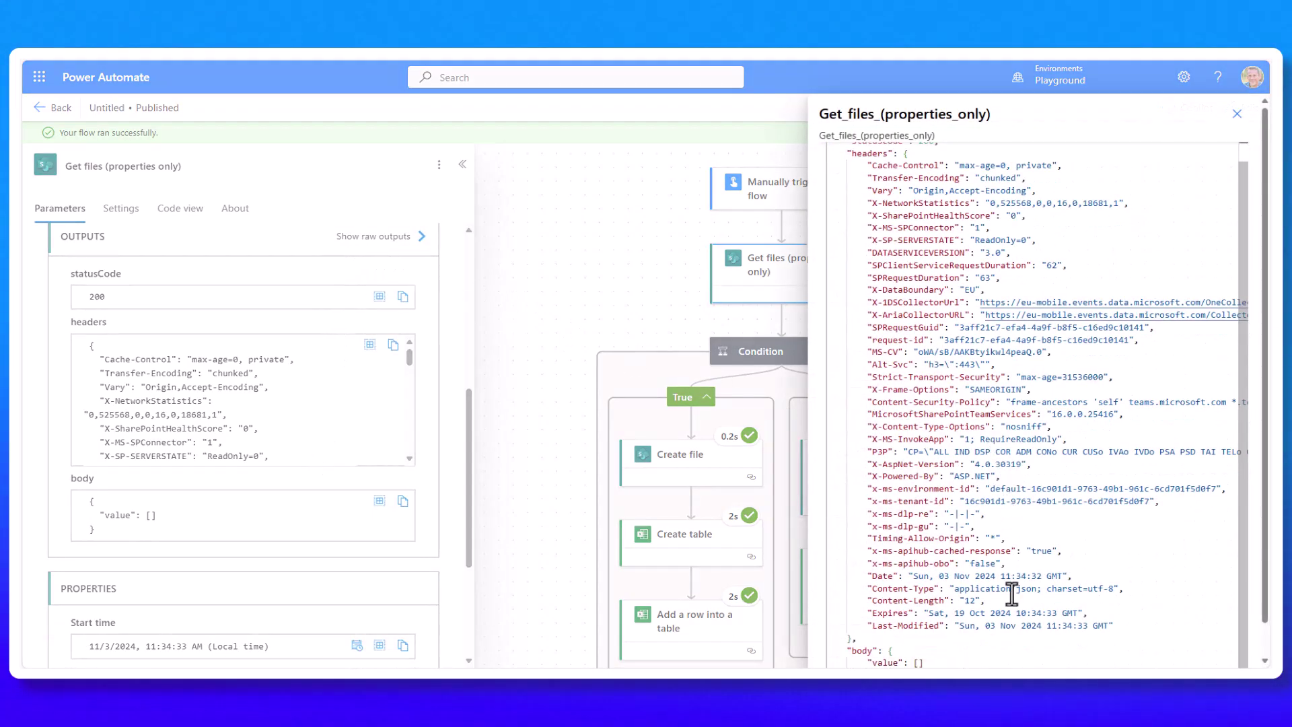
left_click_drag(852, 653, 934, 660)
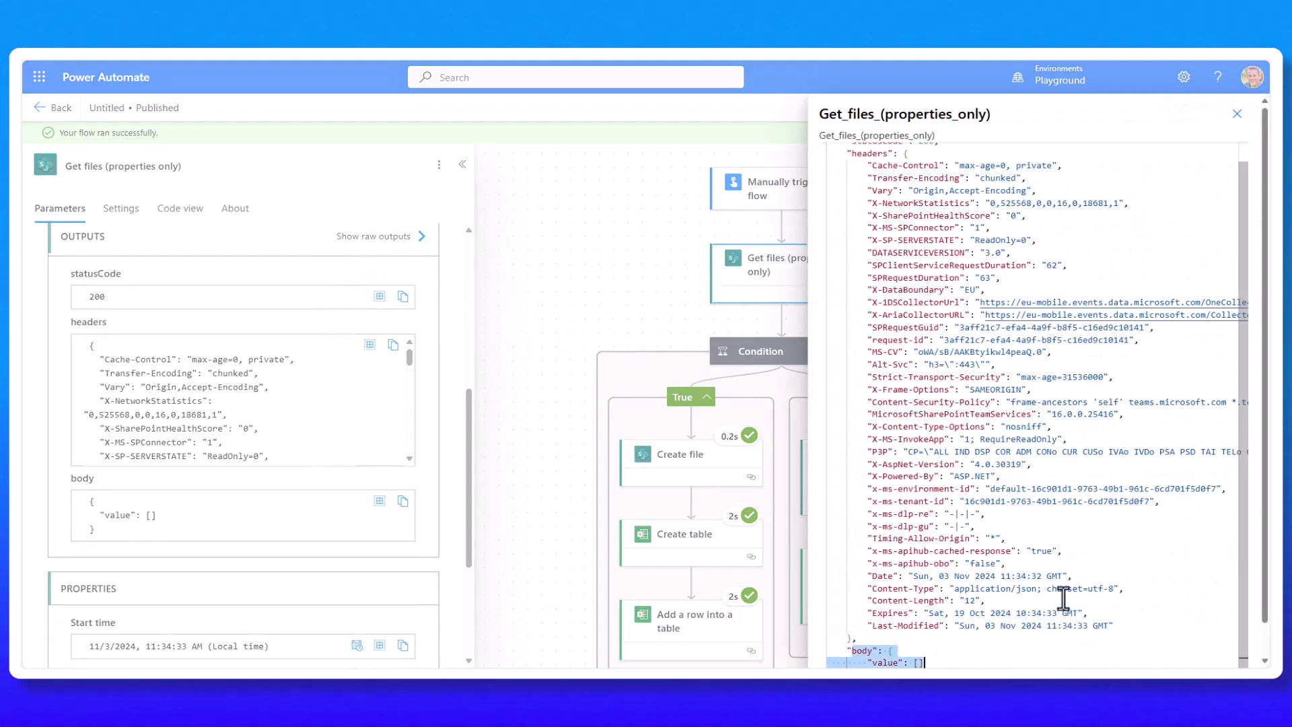
scroll(1264, 620, "down", 2)
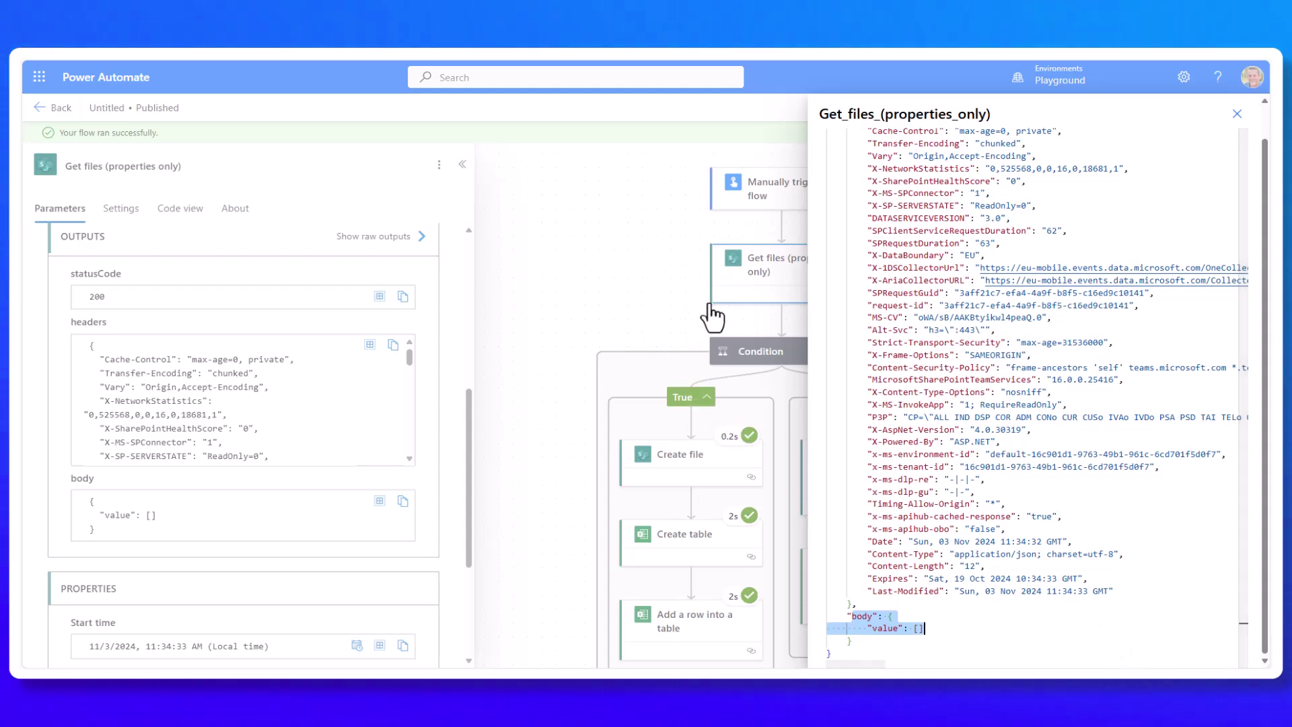
left_click(746, 353)
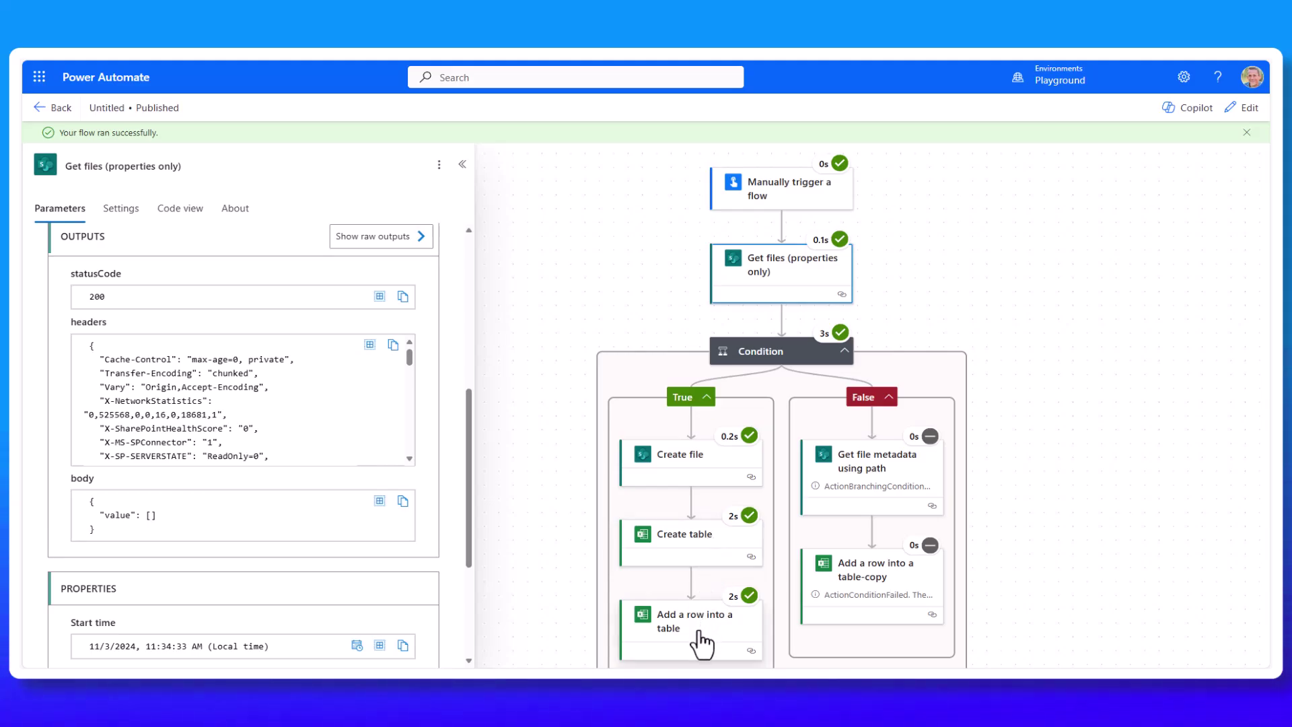
Return to editing the flow and run it with a person's first name, WorkDate 2024-11-04 and WorkSummary "Working on my accounts".
left_click(1246, 110)
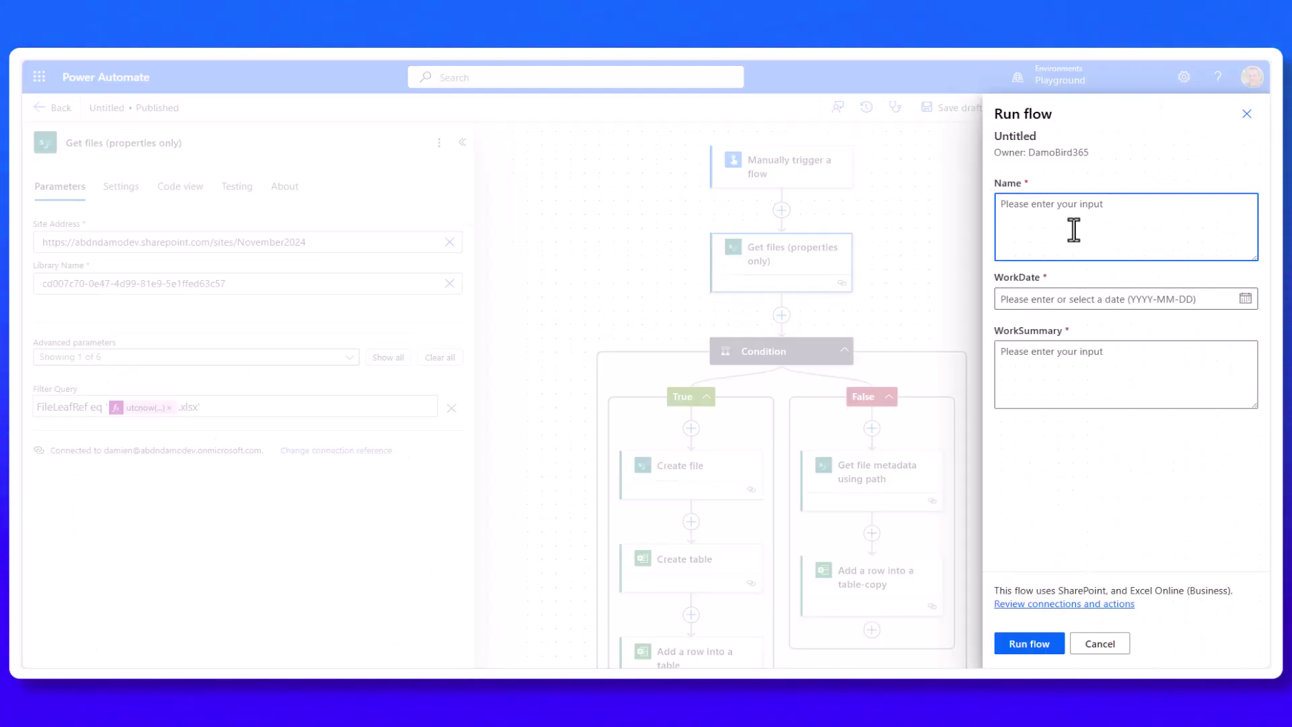
type("Charlie")
key("Tab")
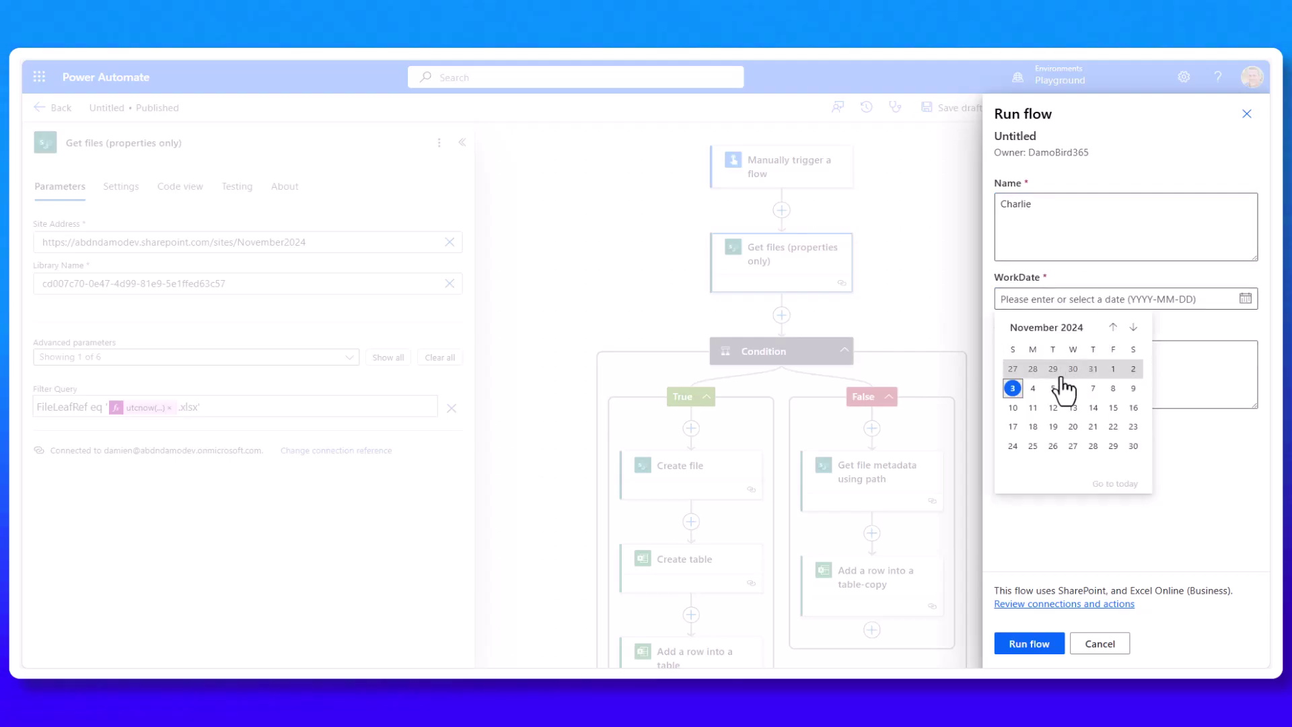
left_click(1024, 388)
left_click(1079, 375)
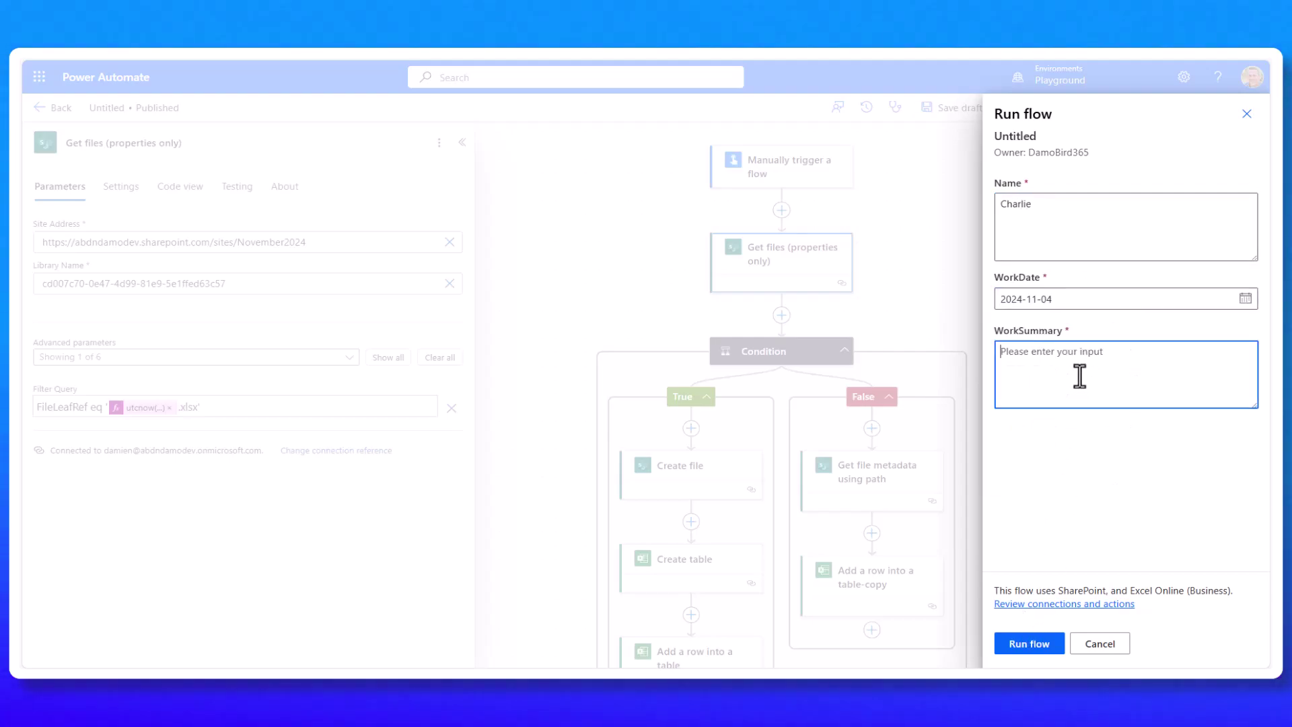
type("Working on m")
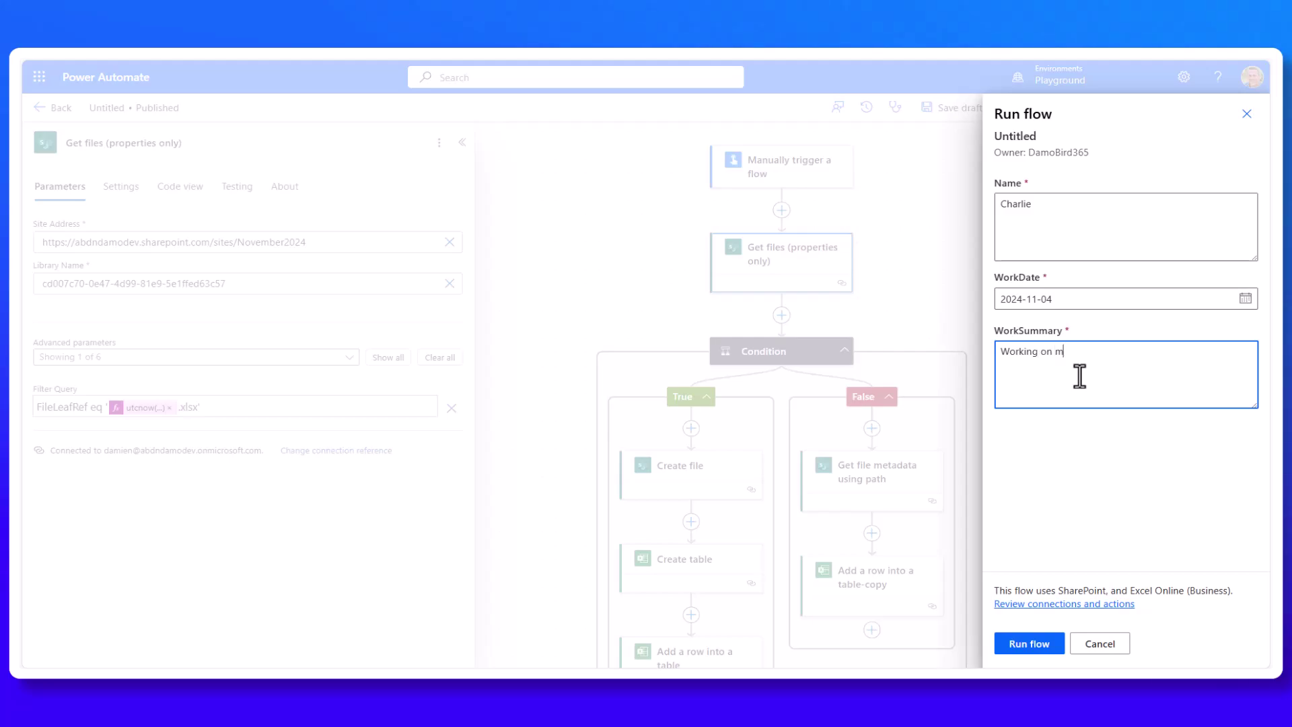
type("y accounts")
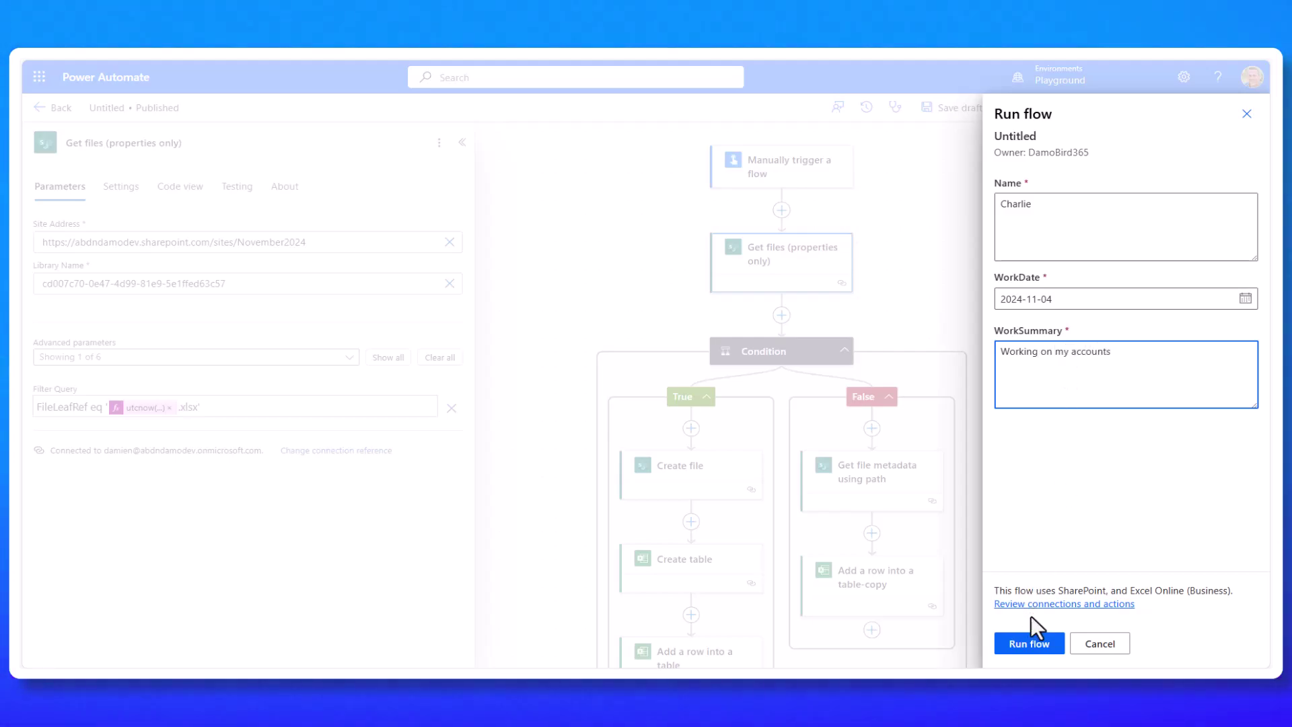
left_click(1030, 642)
left_click(1024, 644)
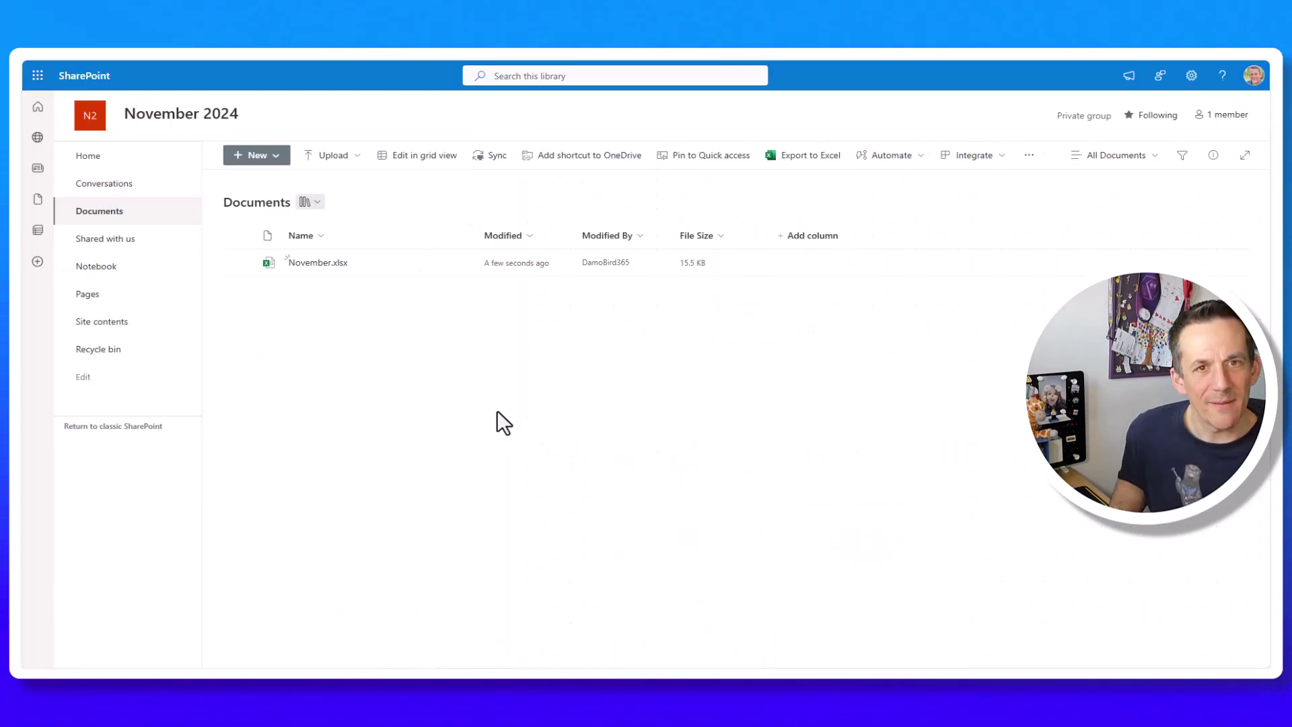
Open November.xlsx from the SharePoint Documents library to check its table rows, and show the workbook's file name and location details.
left_click(322, 264)
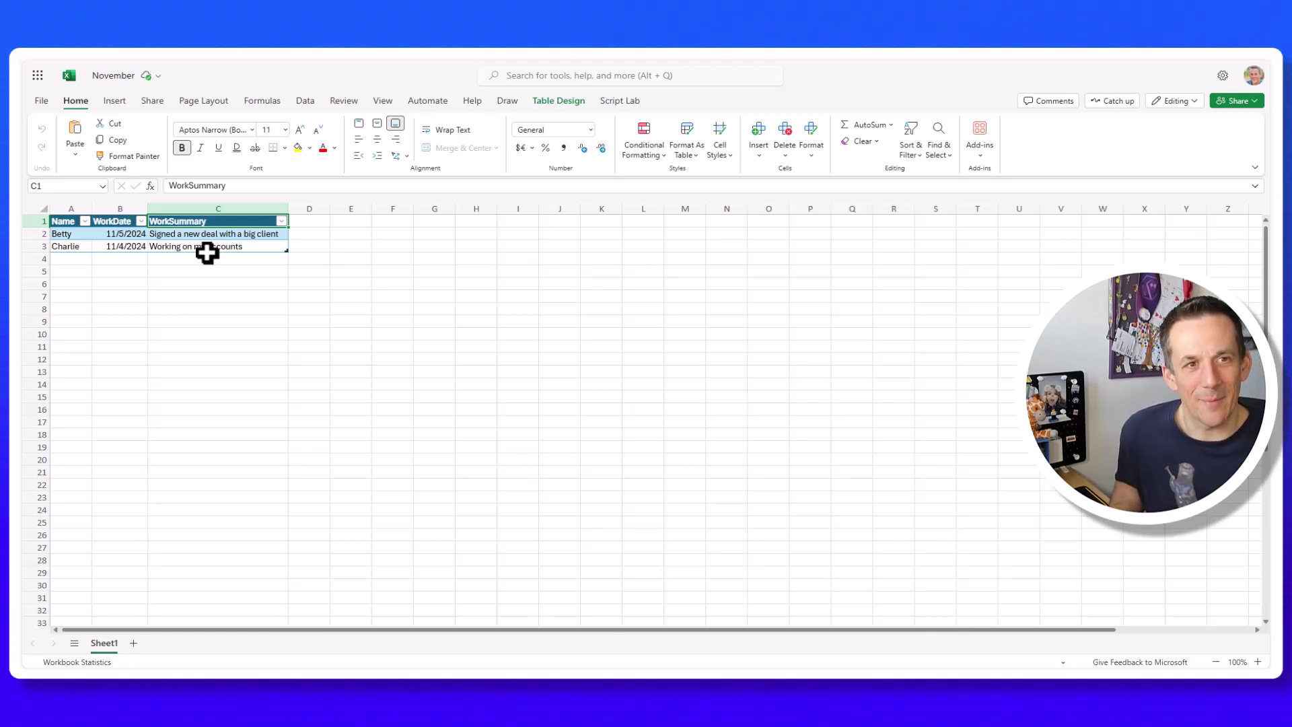
left_click(115, 79)
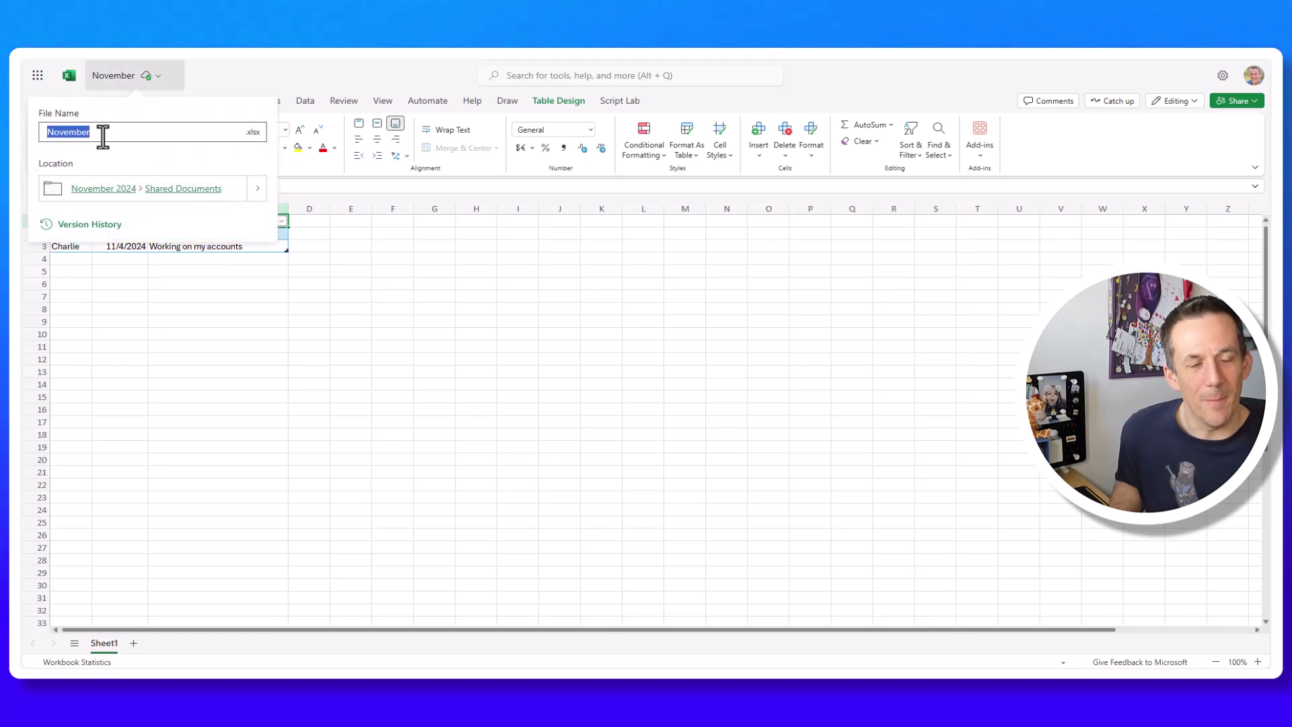